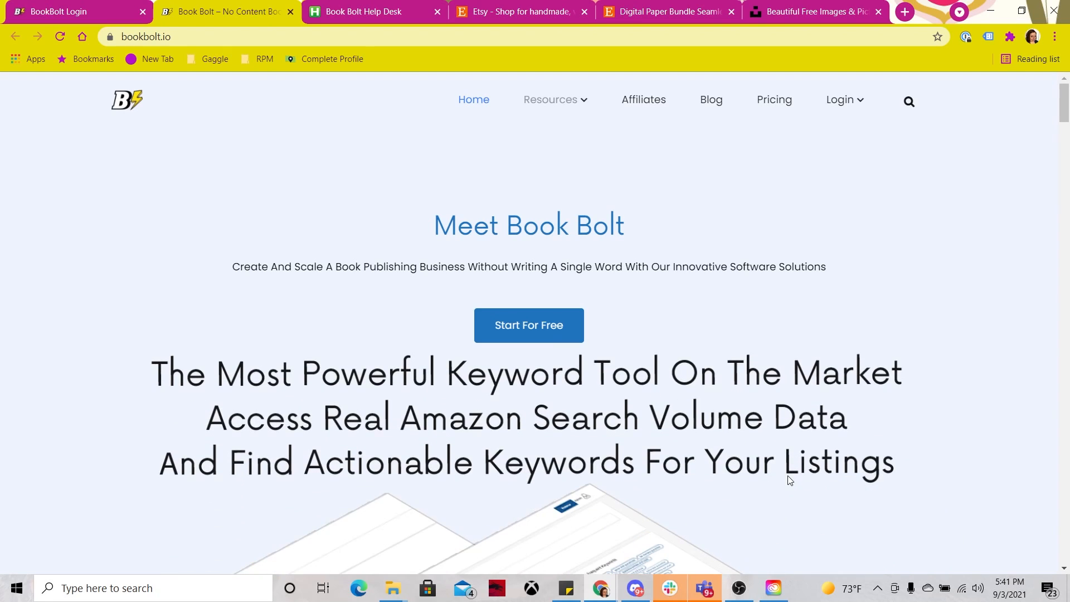
Open the free sign-up registration form, review its fields, and return to the Book Bolt home page
{"action": "left_click", "coordinate": [554, 327]}
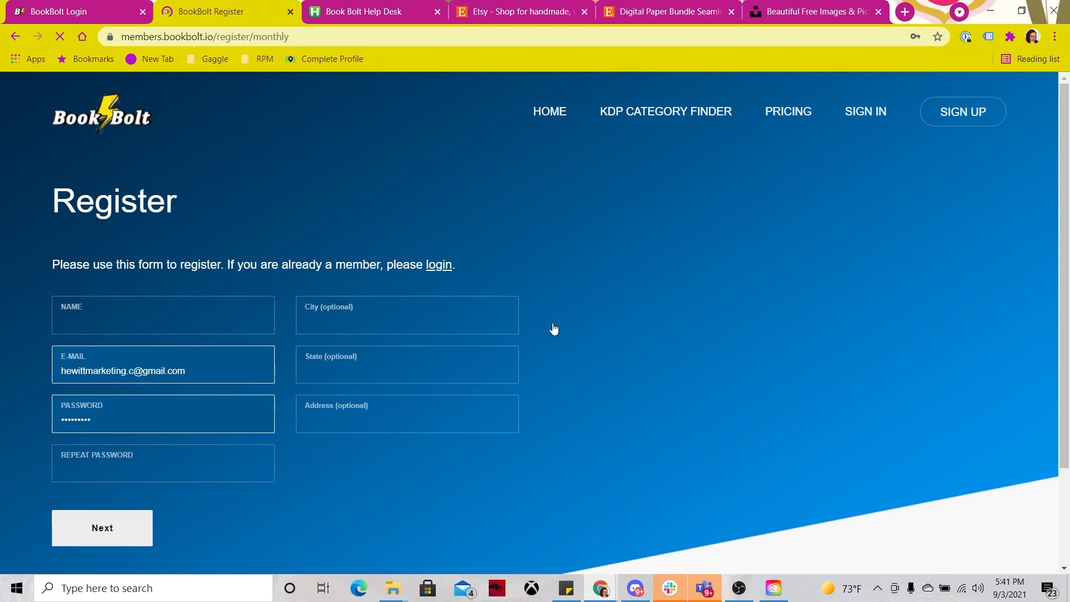
{"action": "scroll", "coordinate": [554, 329], "scroll_direction": "down", "scroll_amount": 3}
{"action": "scroll", "coordinate": [553, 329], "scroll_direction": "up", "scroll_amount": 2}
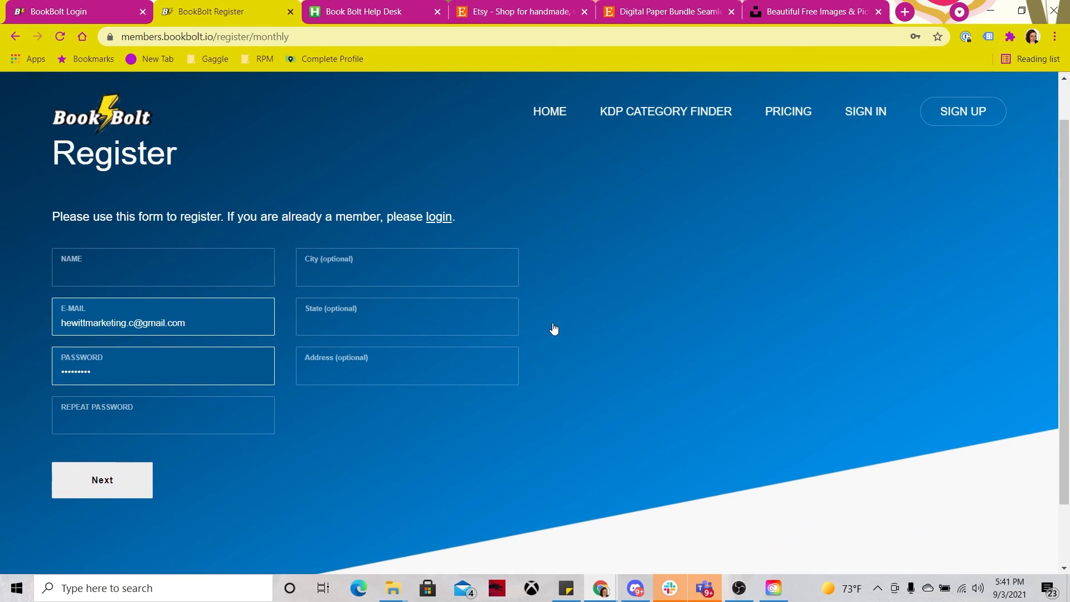
{"action": "scroll", "coordinate": [553, 329], "scroll_direction": "up", "scroll_amount": 1}
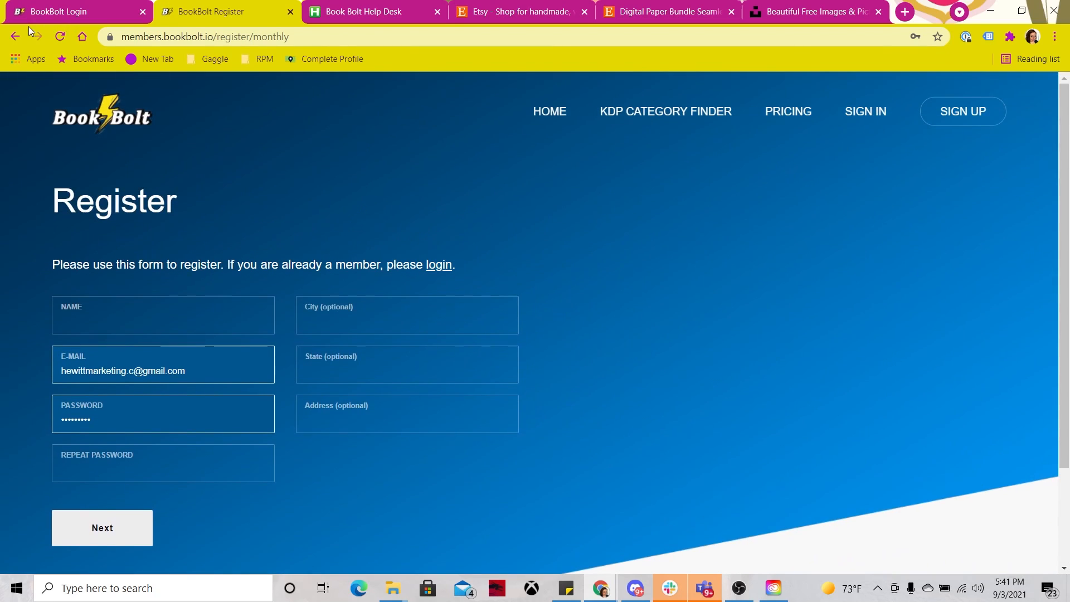
{"action": "left_click", "coordinate": [13, 38]}
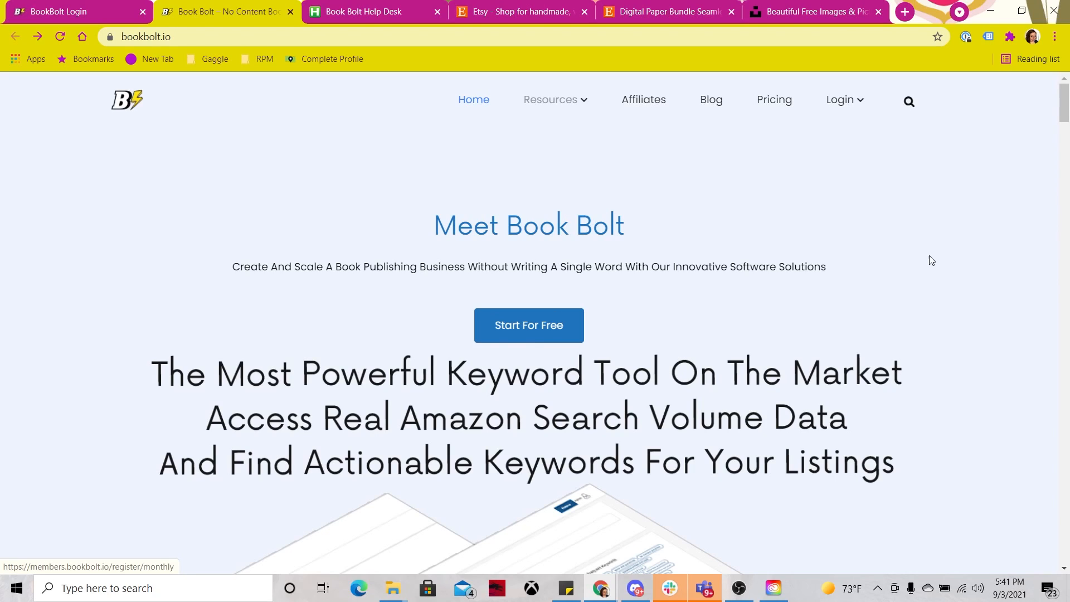
Log in to the Book Bolt members area with the saved credentials and dismiss the yearly Pro upgrade offer
{"action": "mouse_move", "coordinate": [861, 105]}
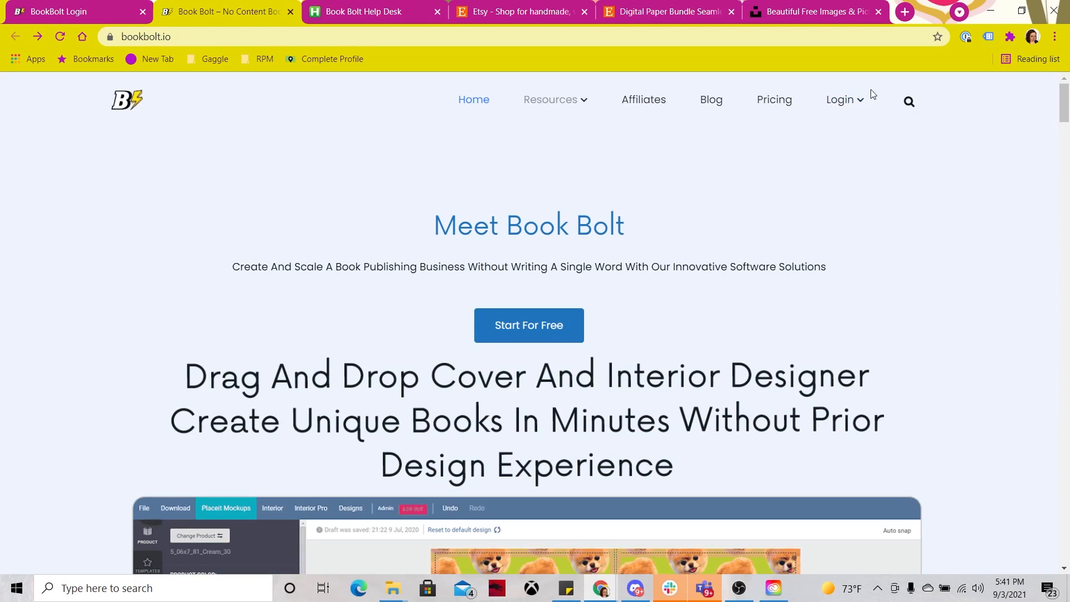
{"action": "left_click", "coordinate": [844, 106]}
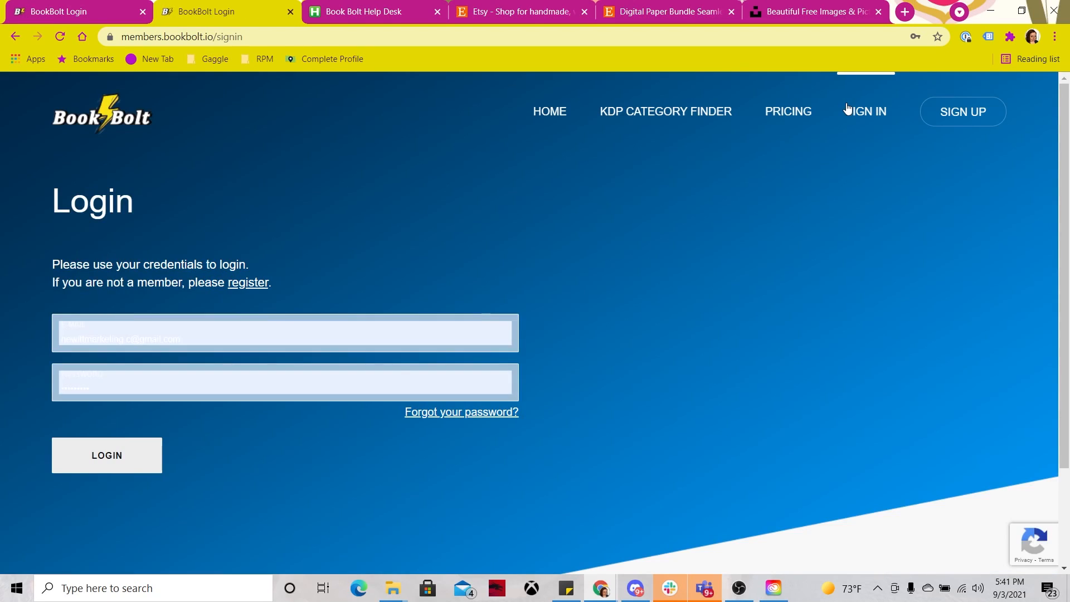
{"action": "left_click", "coordinate": [91, 469]}
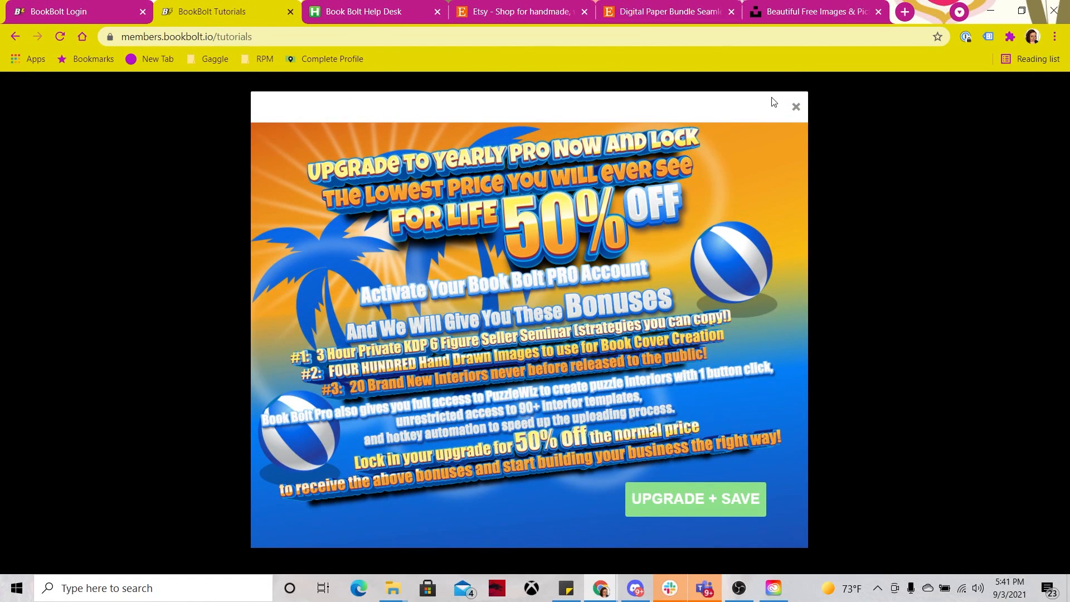
{"action": "left_click", "coordinate": [796, 108]}
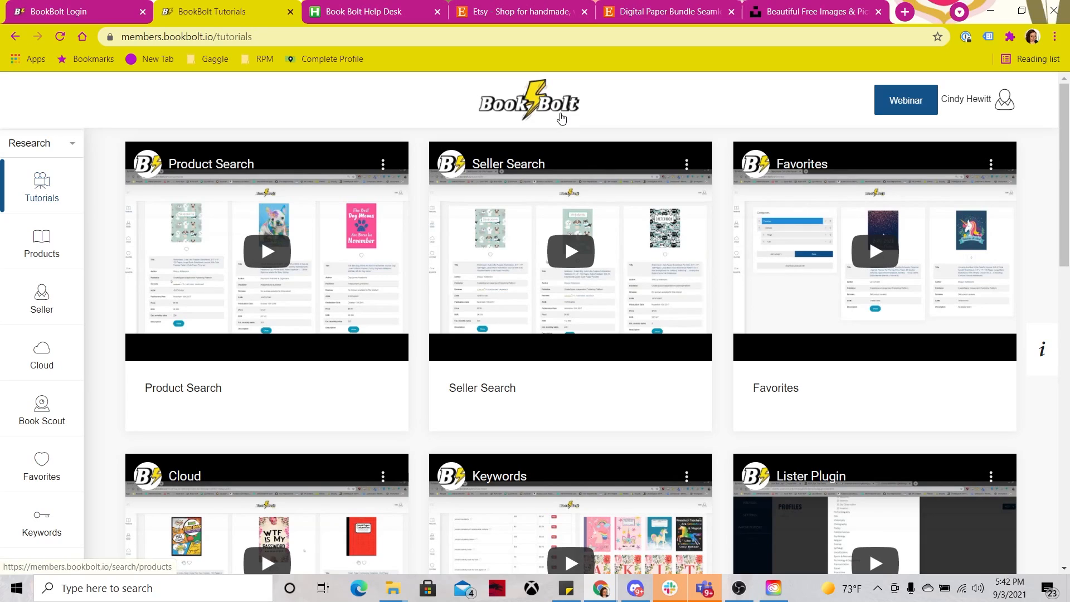
Open the product research page and search products for the keyword "flowers"
{"action": "left_click", "coordinate": [34, 258]}
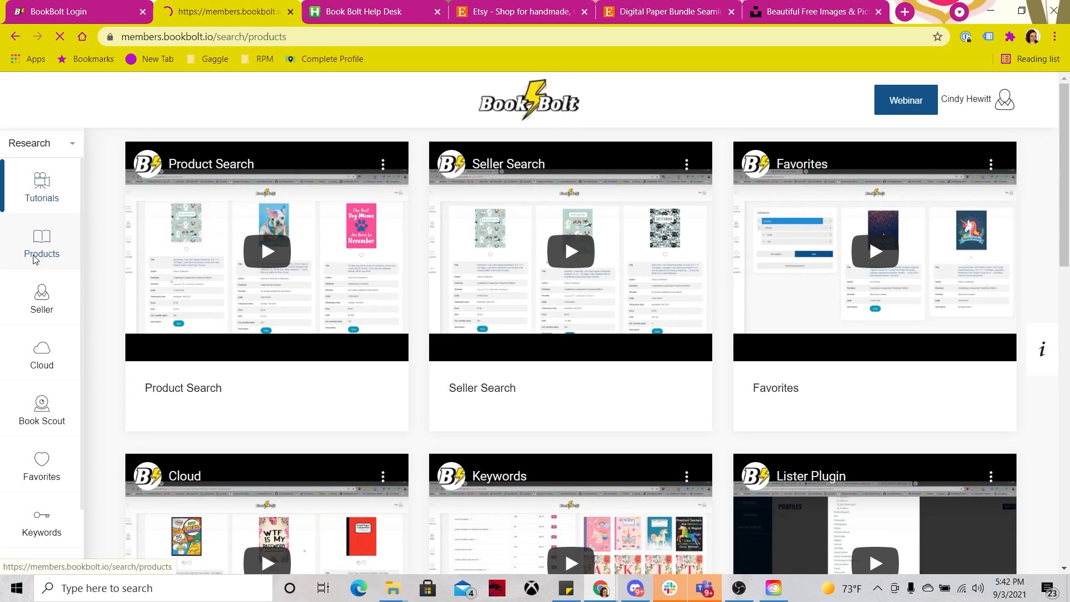
{"action": "left_click", "coordinate": [290, 216]}
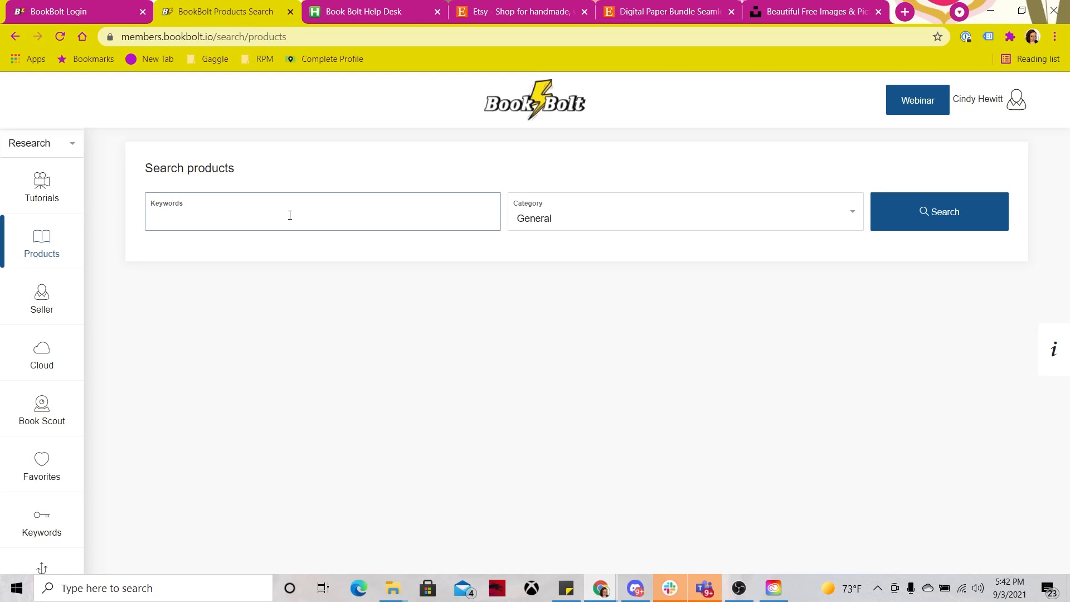
{"action": "type", "text": "flowers"}
{"action": "key", "text": "Return"}
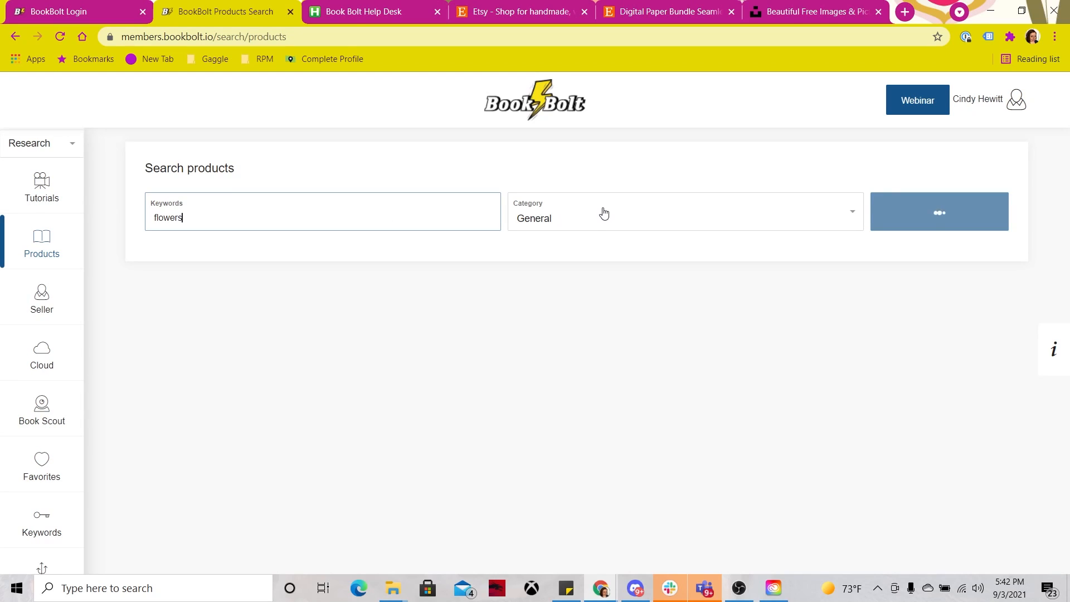
Set the search category to Journal and run the product search again
{"action": "left_click", "coordinate": [602, 210]}
{"action": "scroll", "coordinate": [586, 290], "scroll_direction": "up", "scroll_amount": 5}
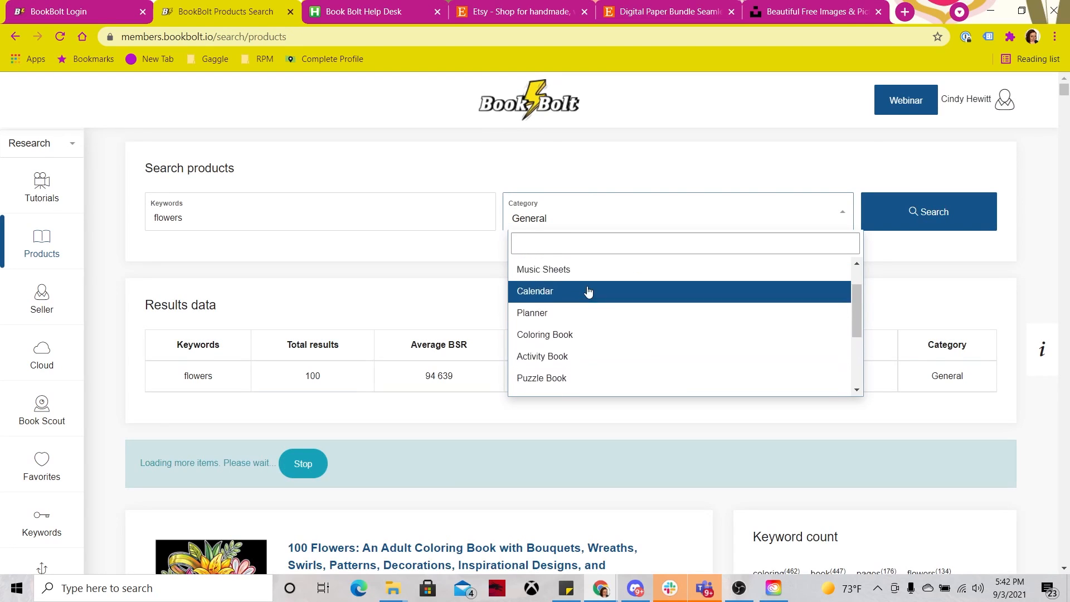
{"action": "scroll", "coordinate": [588, 292], "scroll_direction": "up", "scroll_amount": 1}
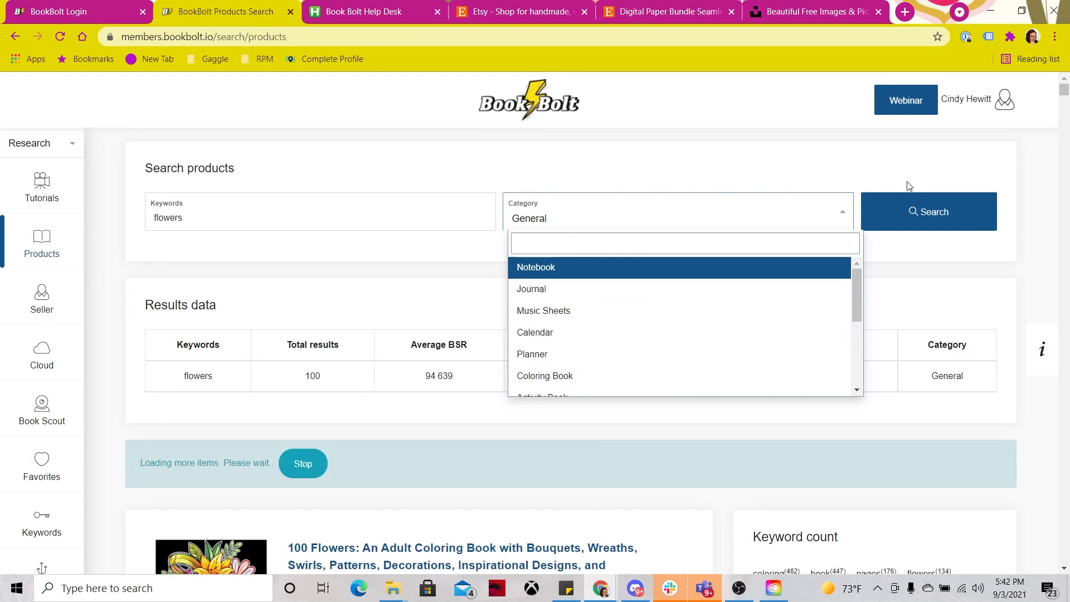
{"action": "left_click", "coordinate": [625, 294]}
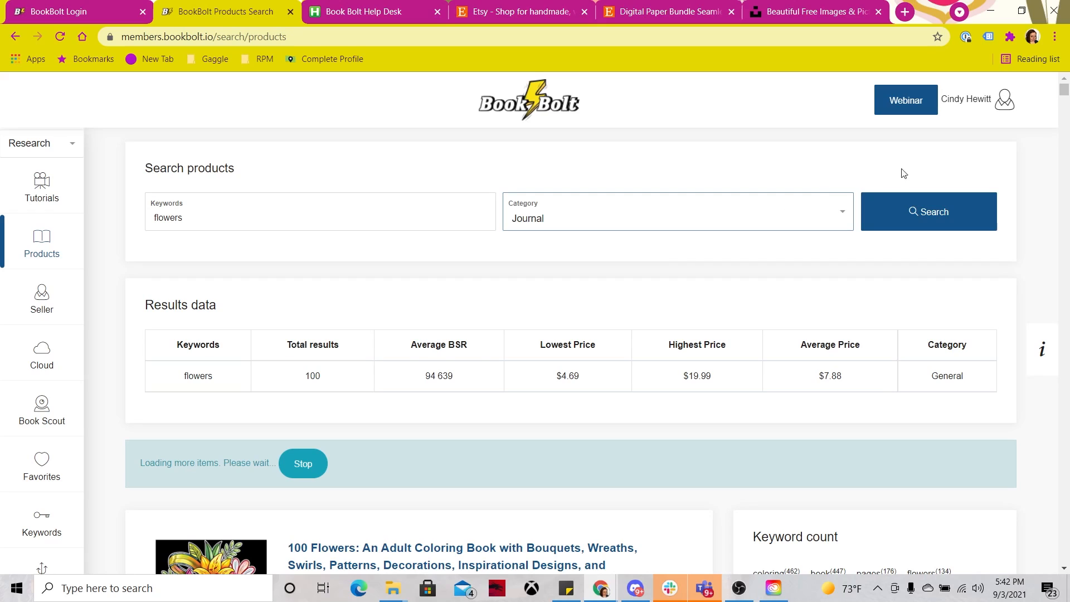
{"action": "left_click", "coordinate": [923, 202]}
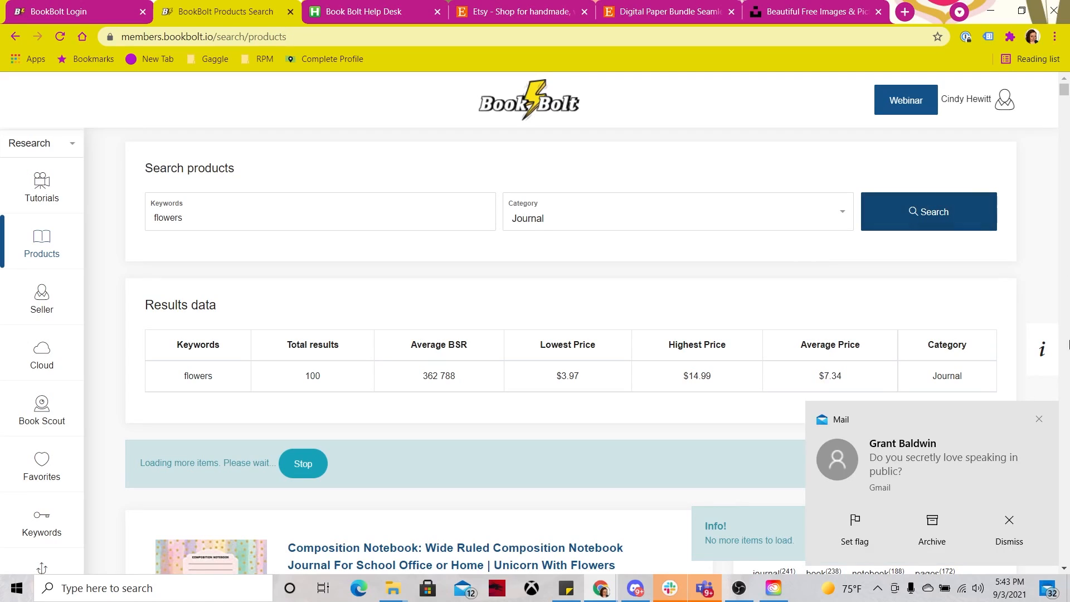
Dismiss the incoming mail notifications covering the search results
{"action": "left_click", "coordinate": [1040, 419]}
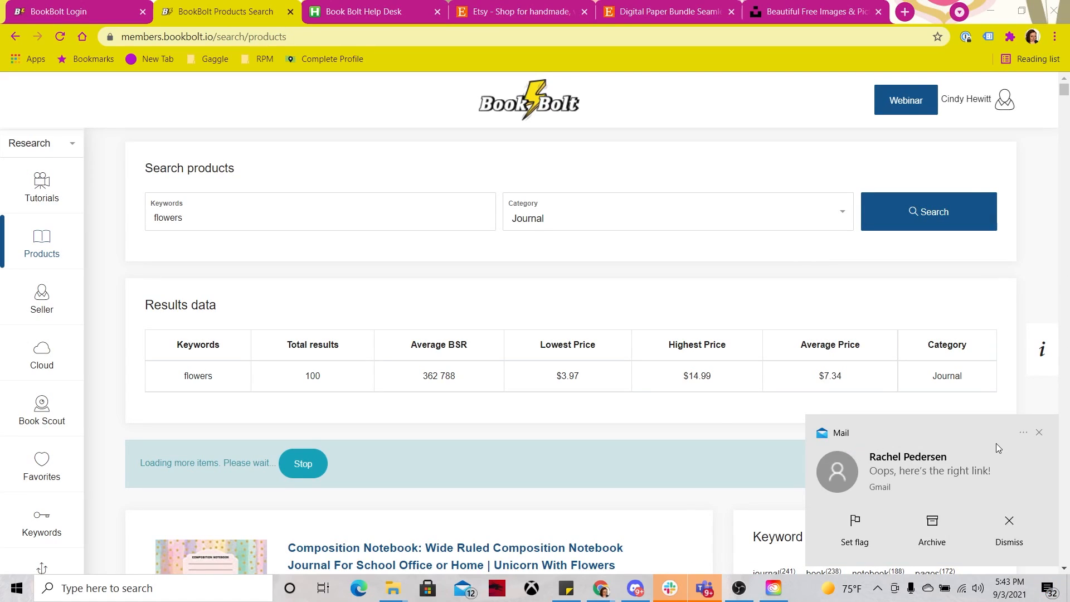
{"action": "left_click", "coordinate": [1039, 433]}
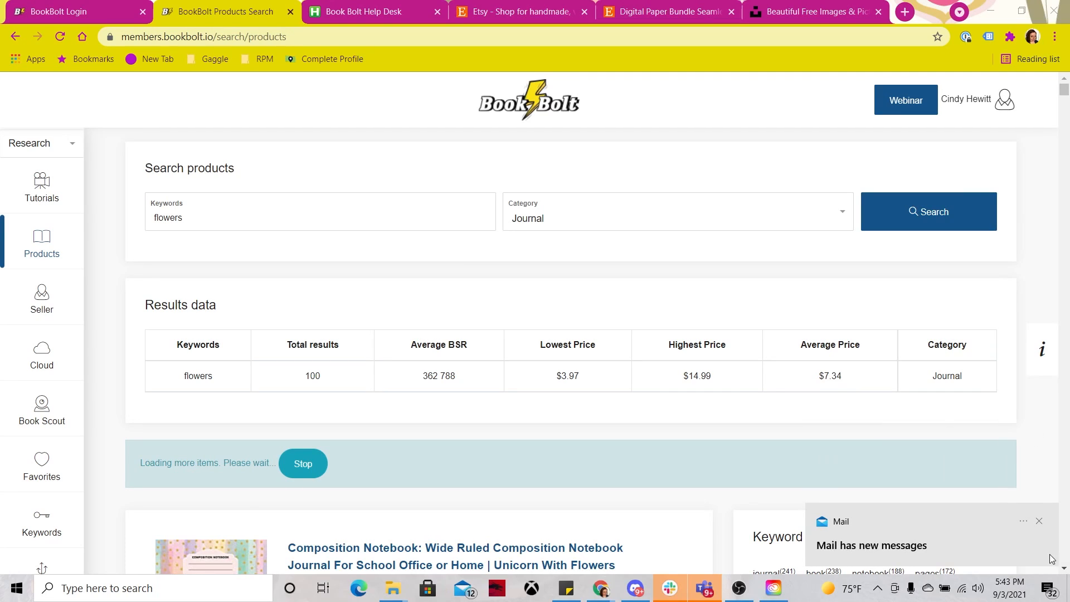
{"action": "left_click", "coordinate": [1040, 521]}
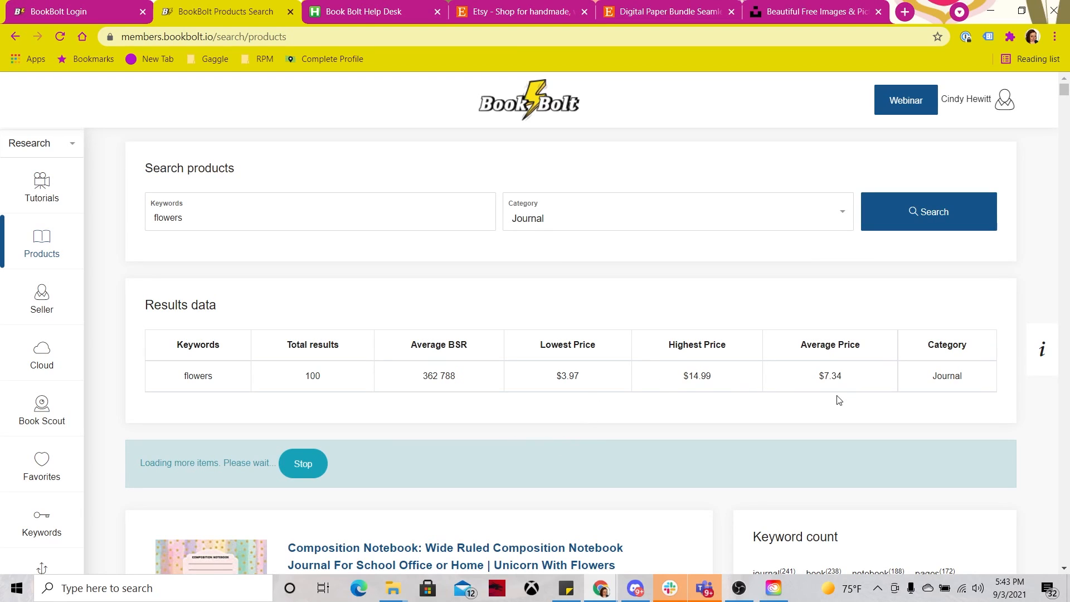
Examine the journal search results, including the summary data, keyword counts, related keywords, and each book's price, ratings, BSR and estimated sales
{"action": "scroll", "coordinate": [974, 384], "scroll_direction": "down", "scroll_amount": 2}
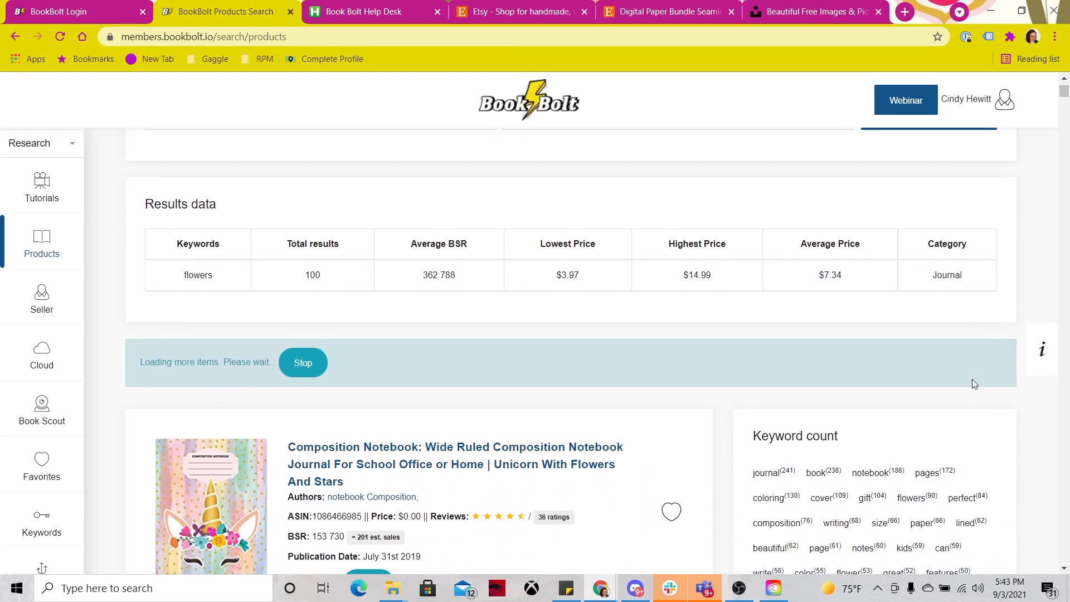
{"action": "scroll", "coordinate": [972, 379], "scroll_direction": "down", "scroll_amount": 5}
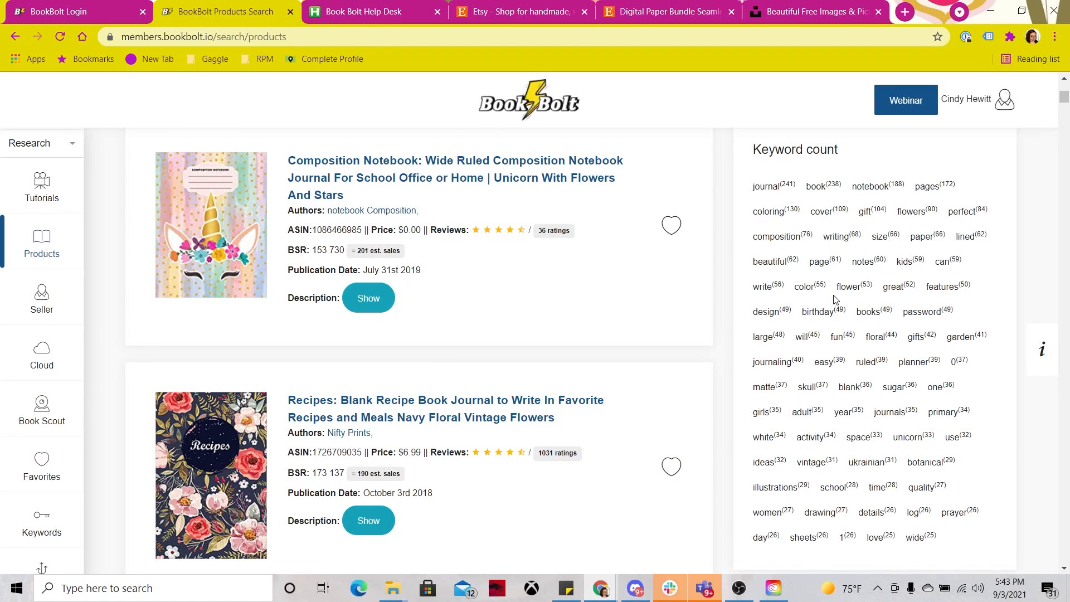
{"action": "scroll", "coordinate": [456, 345], "scroll_direction": "down", "scroll_amount": 5}
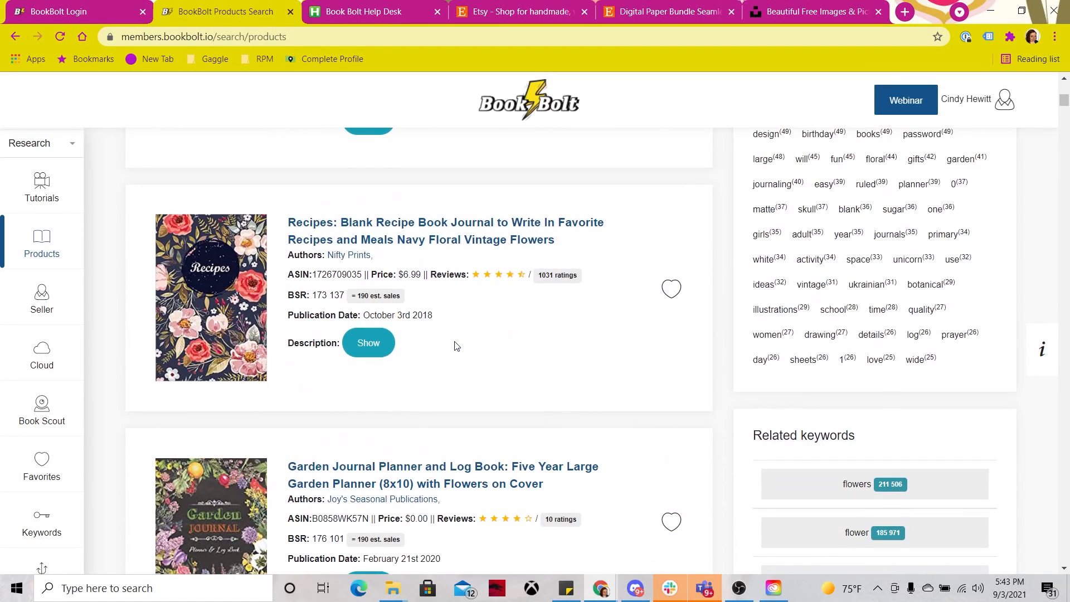
{"action": "scroll", "coordinate": [456, 345], "scroll_direction": "up", "scroll_amount": 5}
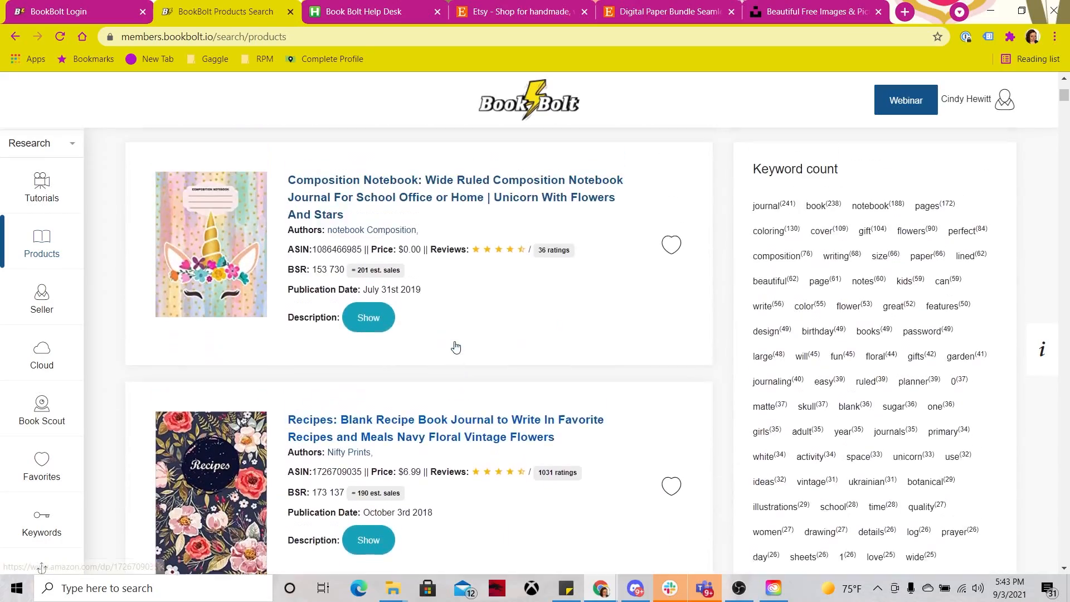
{"action": "scroll", "coordinate": [455, 346], "scroll_direction": "down", "scroll_amount": 5}
{"action": "scroll", "coordinate": [454, 344], "scroll_direction": "up", "scroll_amount": 5}
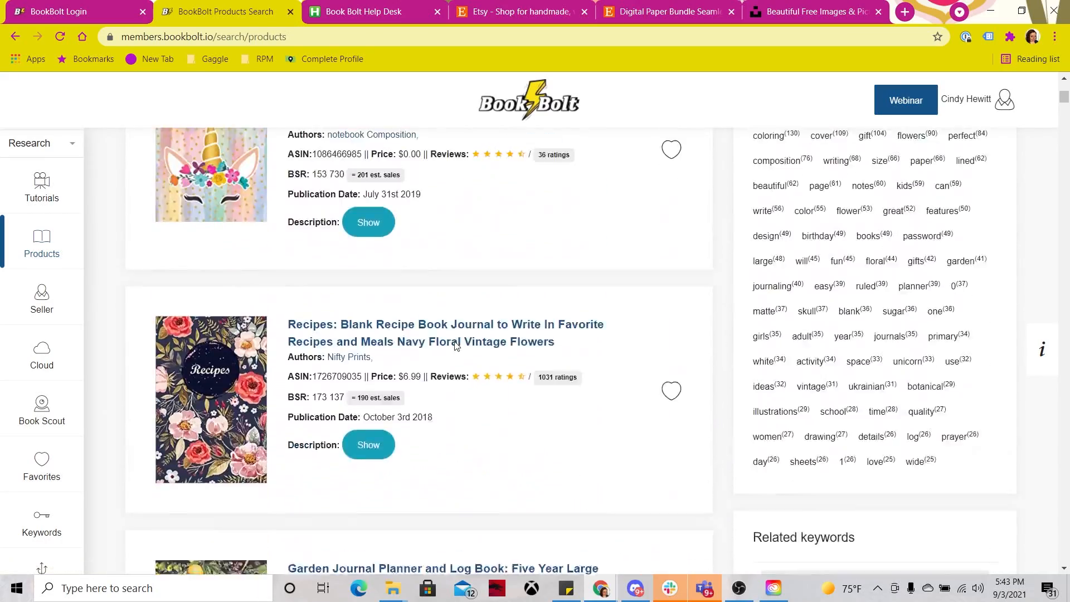
{"action": "scroll", "coordinate": [281, 319], "scroll_direction": "down", "scroll_amount": 10}
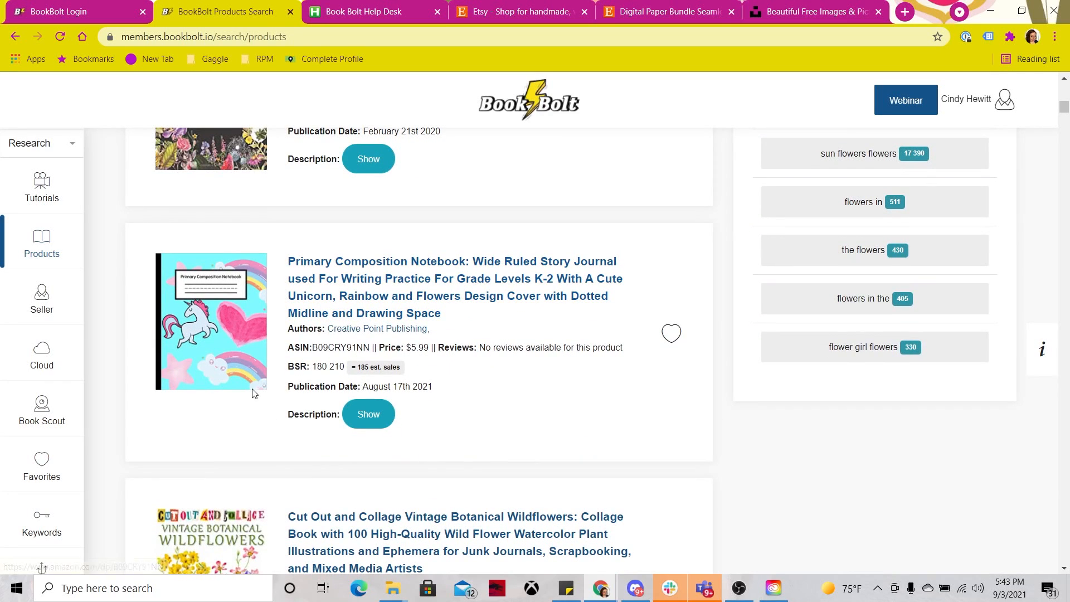
{"action": "scroll", "coordinate": [537, 479], "scroll_direction": "down", "scroll_amount": 7}
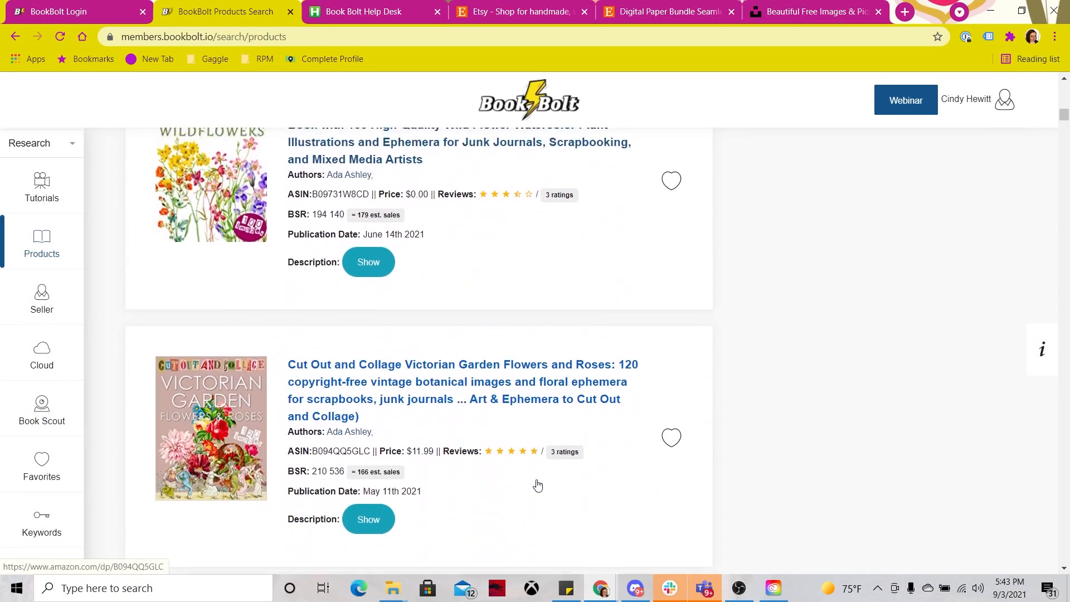
{"action": "scroll", "coordinate": [538, 484], "scroll_direction": "down", "scroll_amount": 1}
{"action": "scroll", "coordinate": [538, 484], "scroll_direction": "up", "scroll_amount": 9}
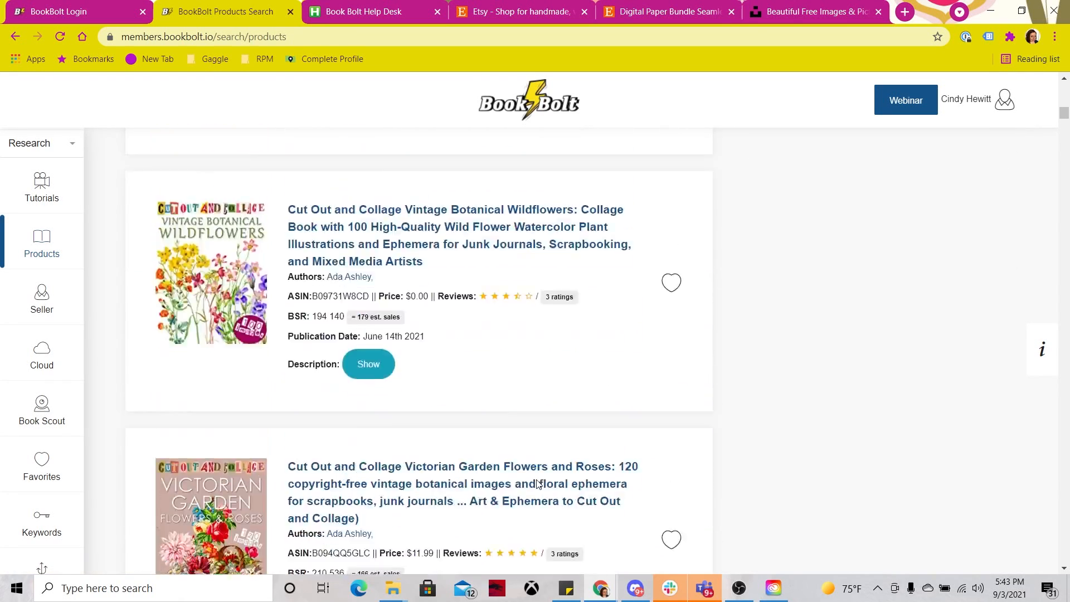
{"action": "scroll", "coordinate": [538, 484], "scroll_direction": "up", "scroll_amount": 8}
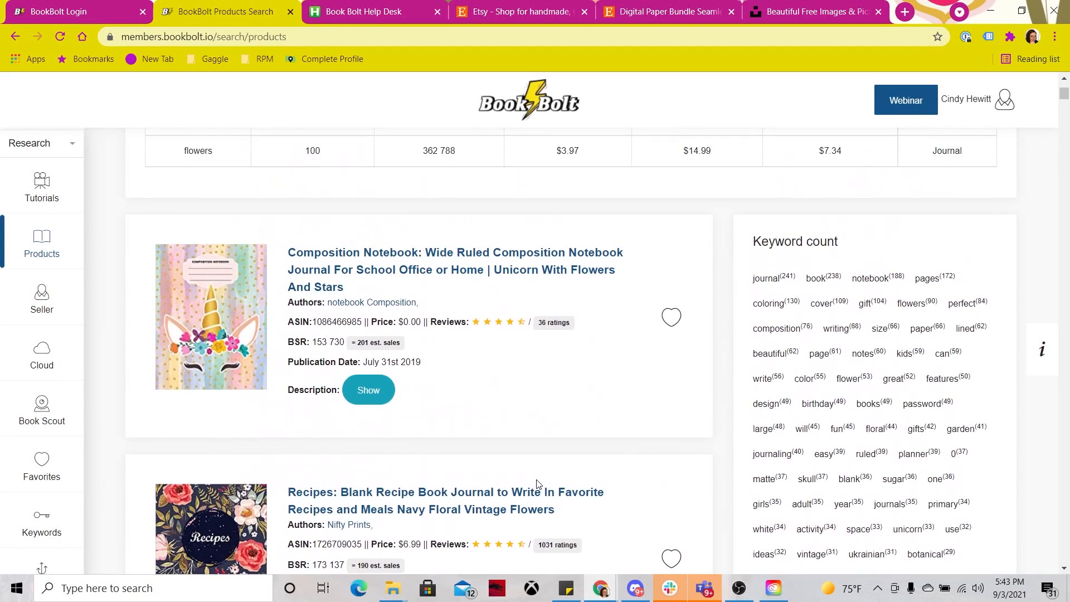
Open the unicorn composition notebook's Amazon listing, read its full description and product details, then close it and return to the search results
{"action": "left_click", "coordinate": [451, 272]}
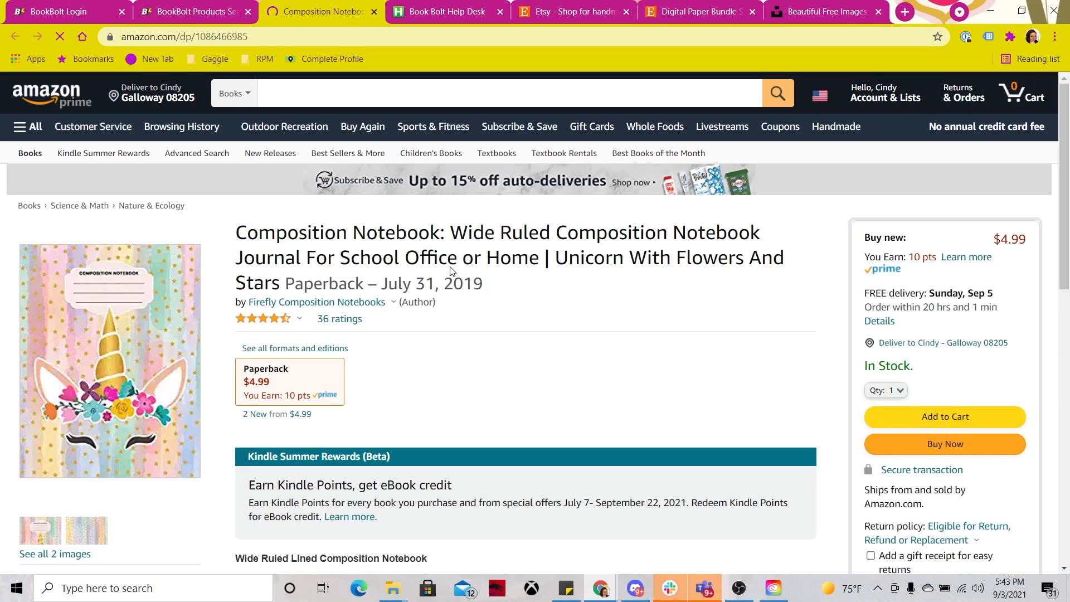
{"action": "scroll", "coordinate": [437, 370], "scroll_direction": "down", "scroll_amount": 3}
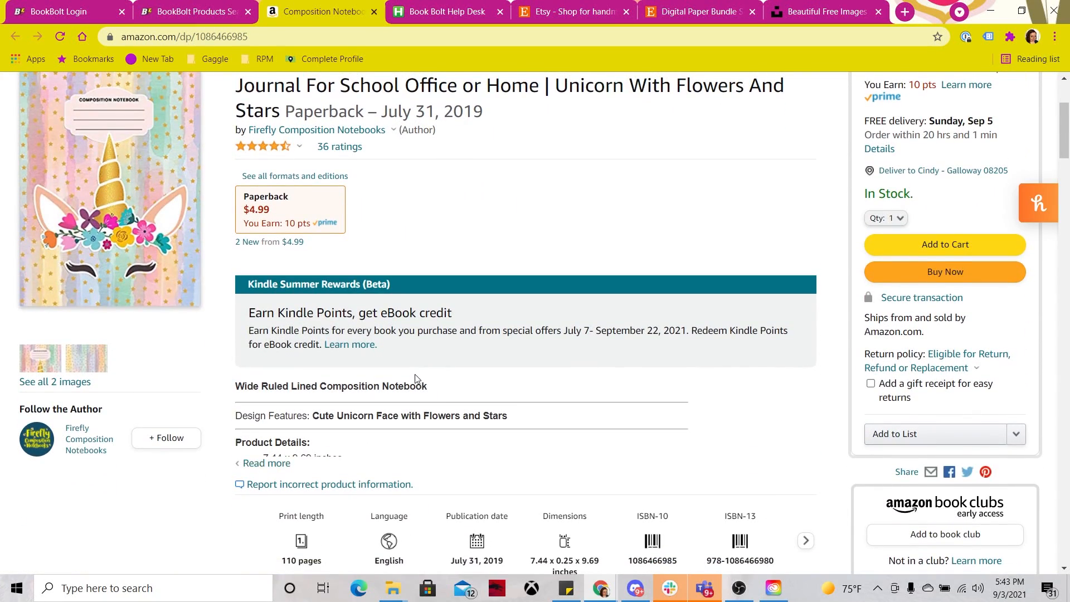
{"action": "left_click", "coordinate": [269, 464]}
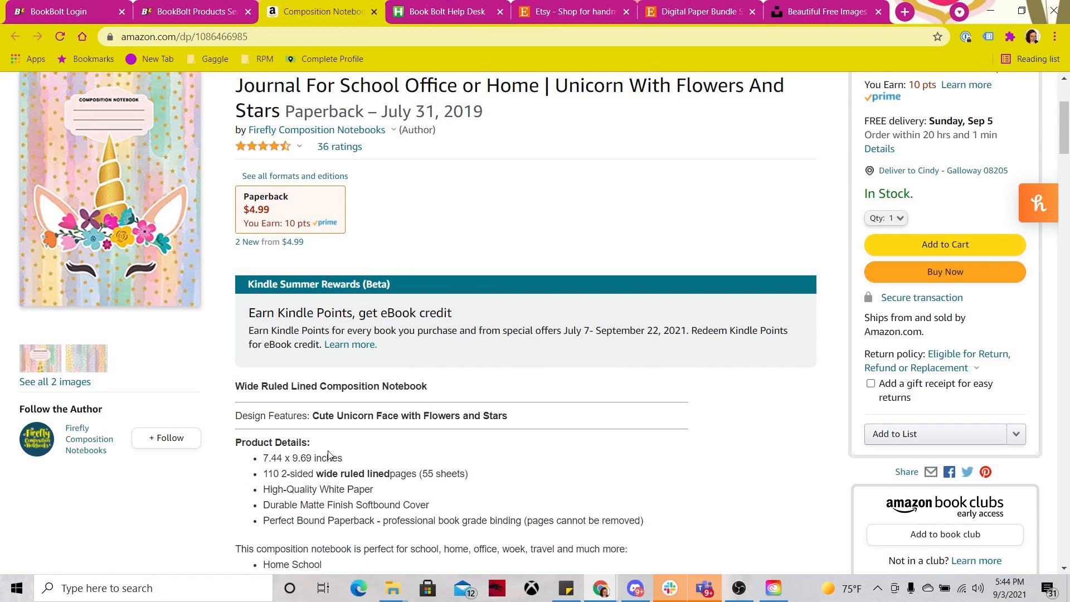
{"action": "scroll", "coordinate": [327, 456], "scroll_direction": "down", "scroll_amount": 3}
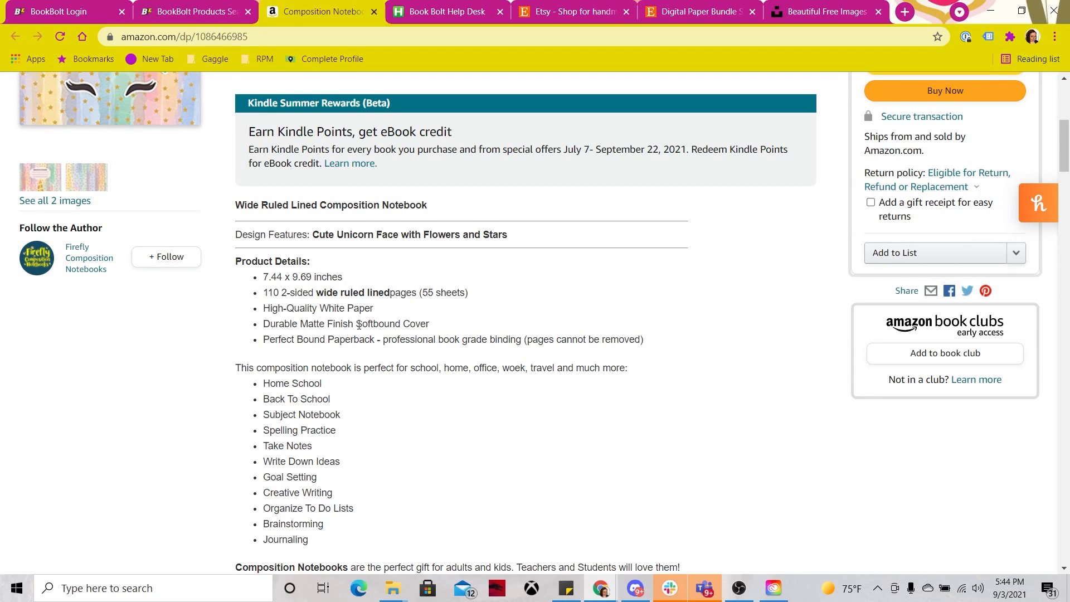
{"action": "scroll", "coordinate": [440, 539], "scroll_direction": "down", "scroll_amount": 3}
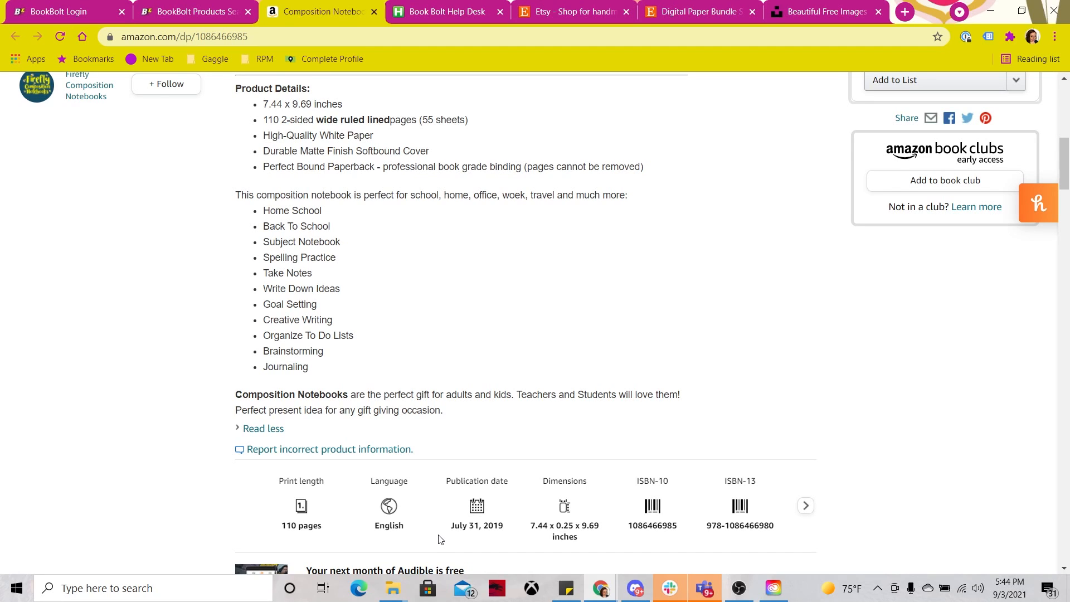
{"action": "scroll", "coordinate": [440, 539], "scroll_direction": "up", "scroll_amount": 5}
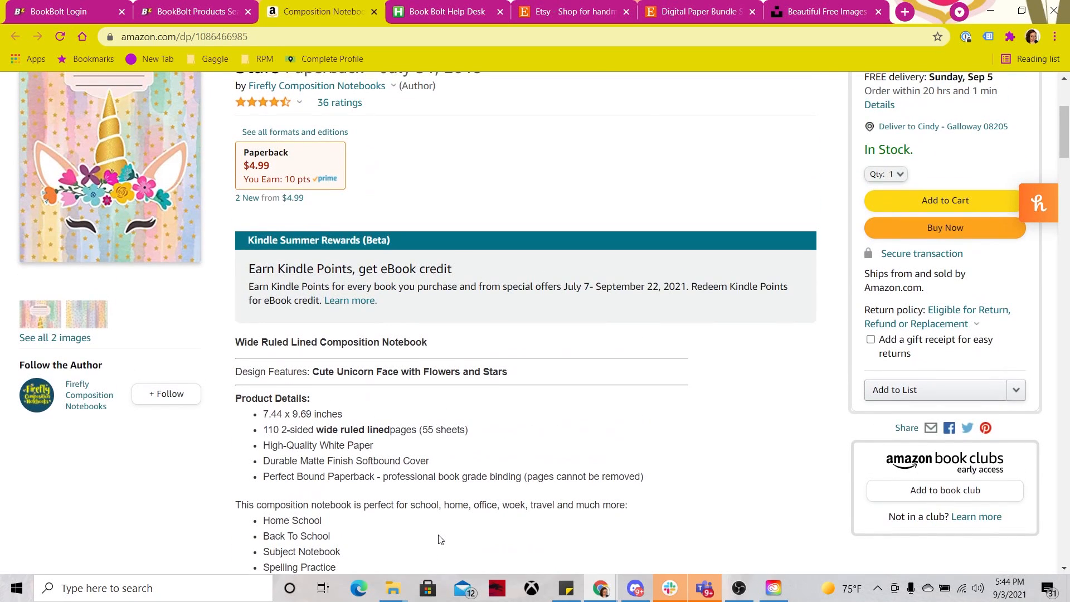
{"action": "left_click", "coordinate": [373, 11]}
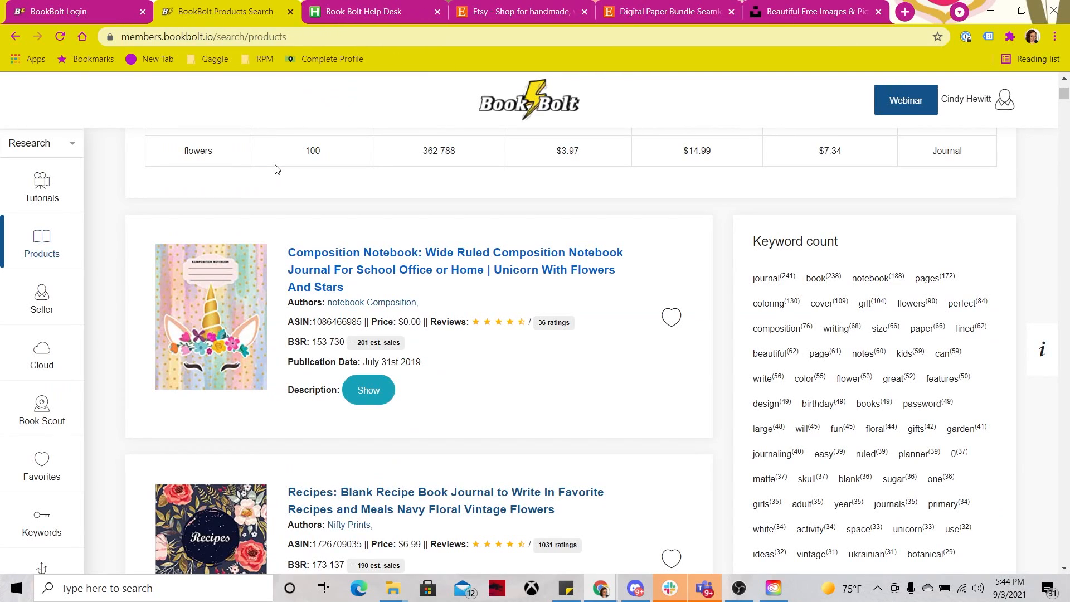
{"action": "scroll", "coordinate": [283, 407], "scroll_direction": "up", "scroll_amount": 4}
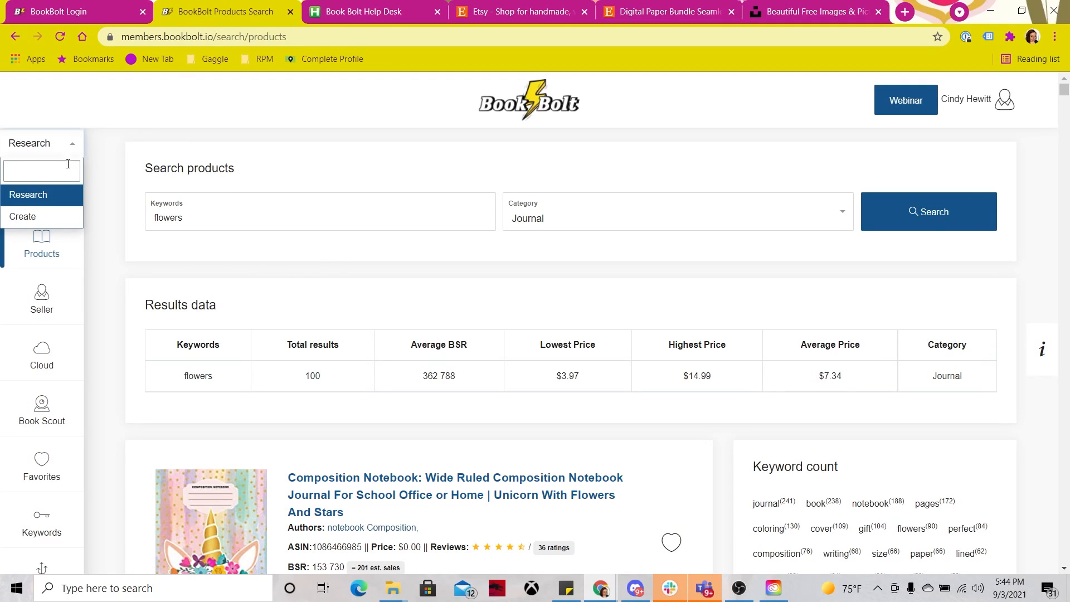
Open BookBolt Designer from the Create tools and choose an Interior template with a 6 x 9 in trim size
{"action": "left_click", "coordinate": [42, 216]}
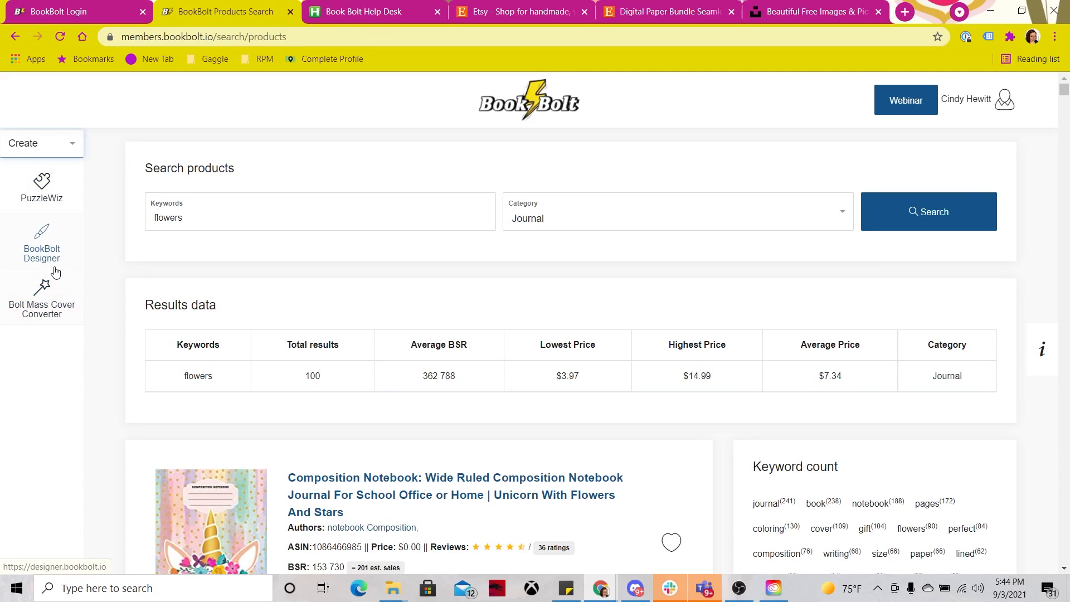
{"action": "left_click", "coordinate": [55, 250]}
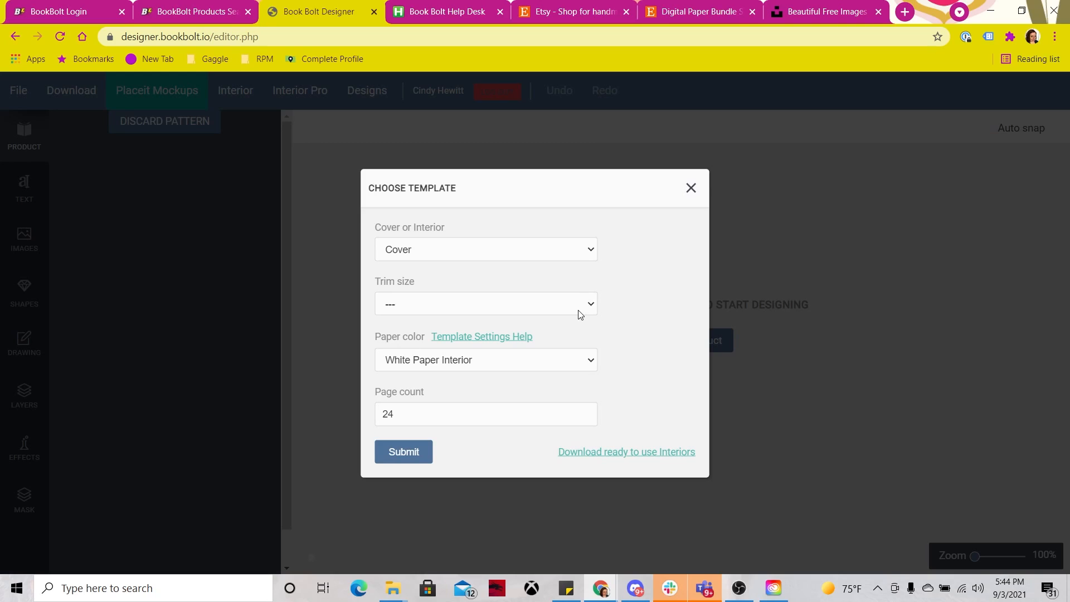
{"action": "left_click", "coordinate": [581, 254]}
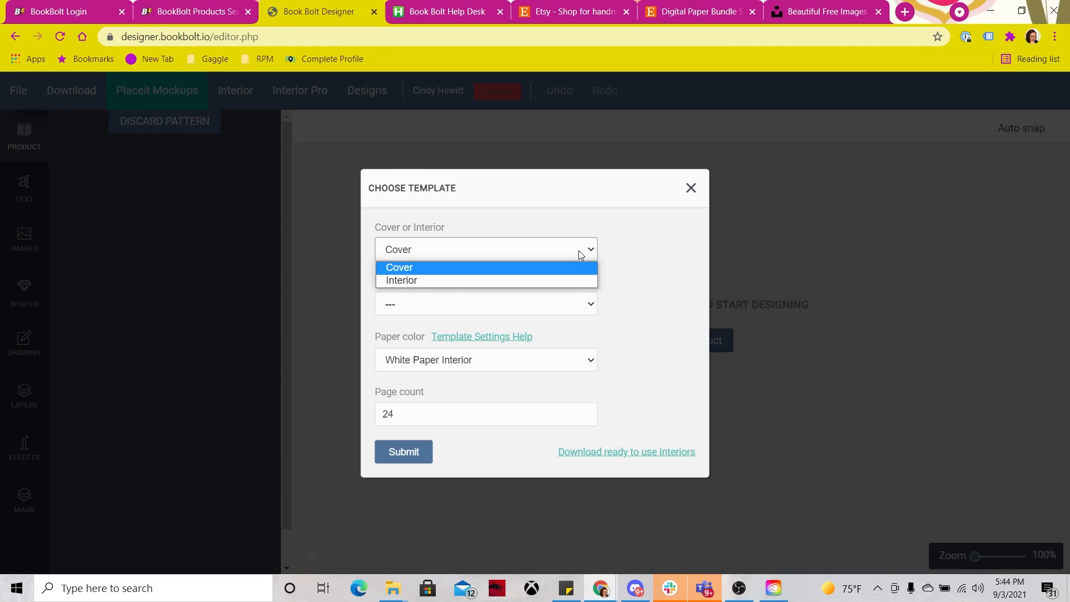
{"action": "left_click", "coordinate": [560, 277]}
{"action": "left_click", "coordinate": [474, 305]}
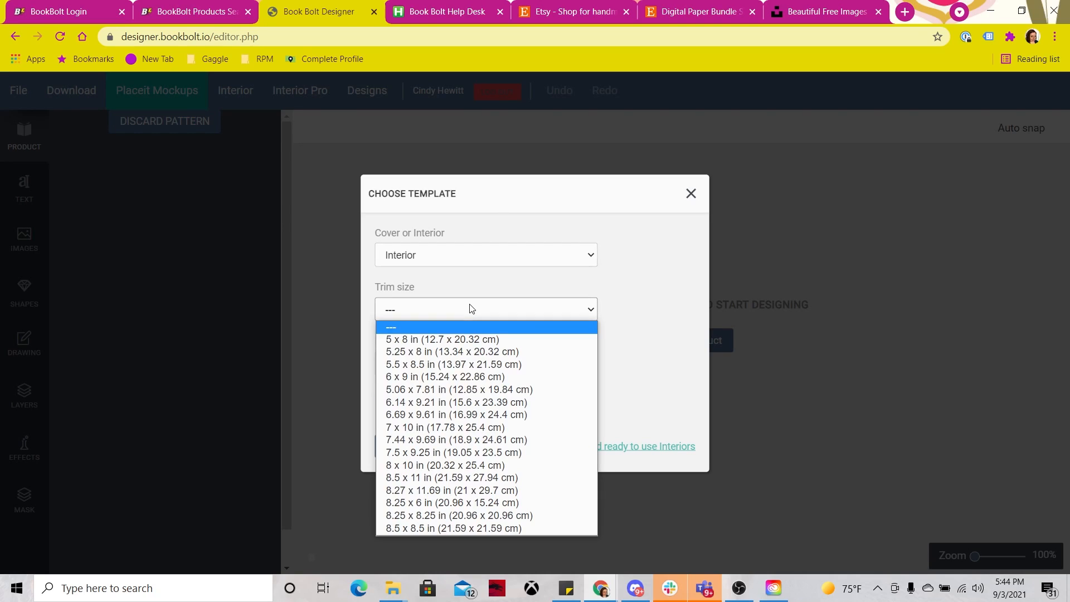
{"action": "left_click", "coordinate": [446, 378]}
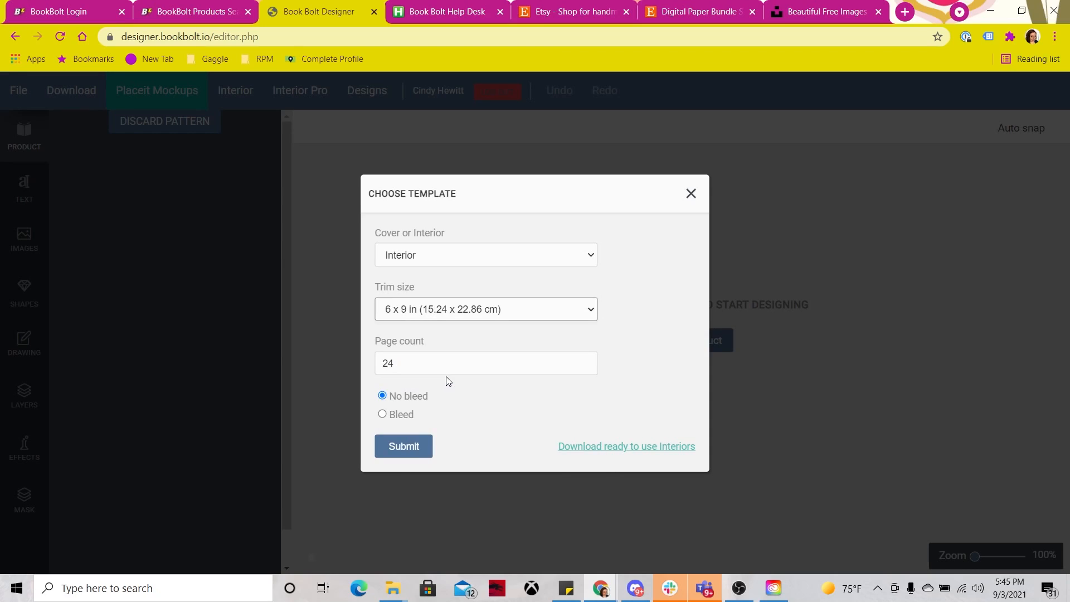
Set the interior template to 110 pages with bleed and submit it
{"action": "left_click", "coordinate": [437, 361]}
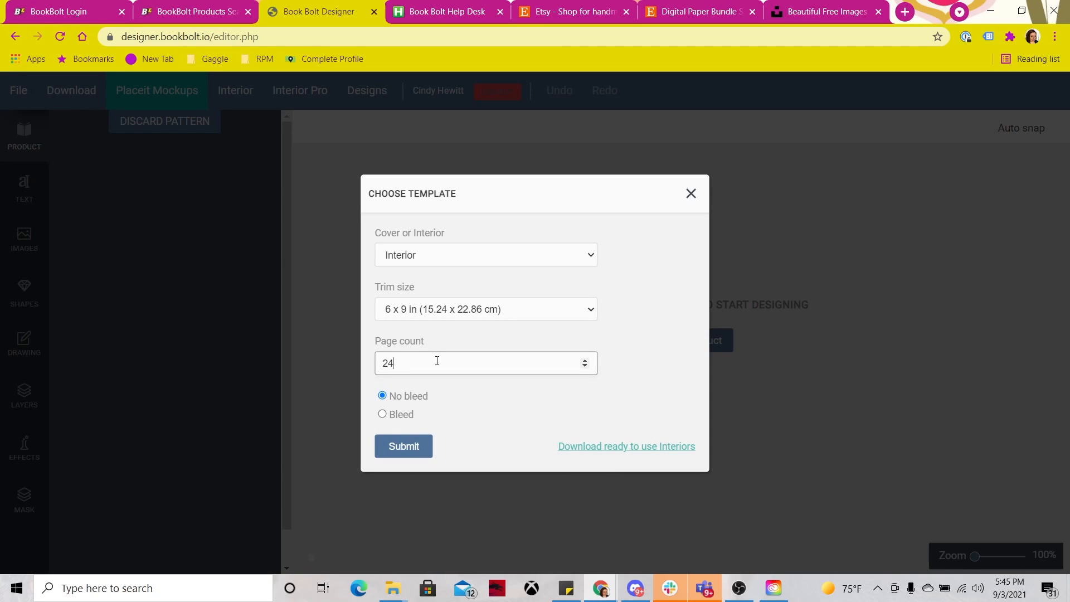
{"action": "key", "text": "BackSpace"}
{"action": "key", "text": "BackSpace"}
{"action": "type", "text": "110"}
{"action": "left_click", "coordinate": [403, 414]}
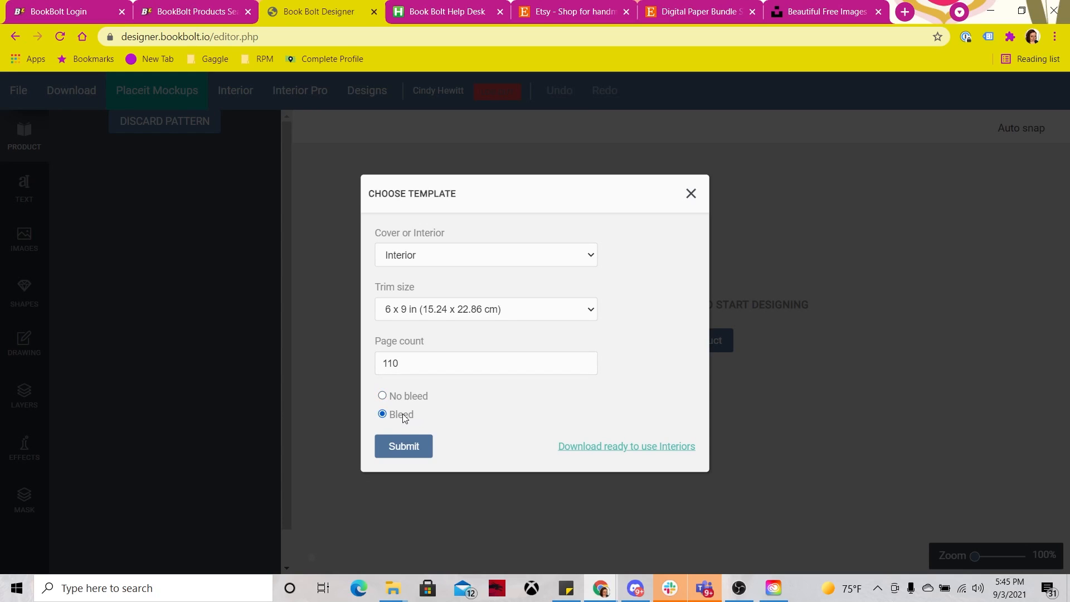
{"action": "left_click", "coordinate": [404, 449]}
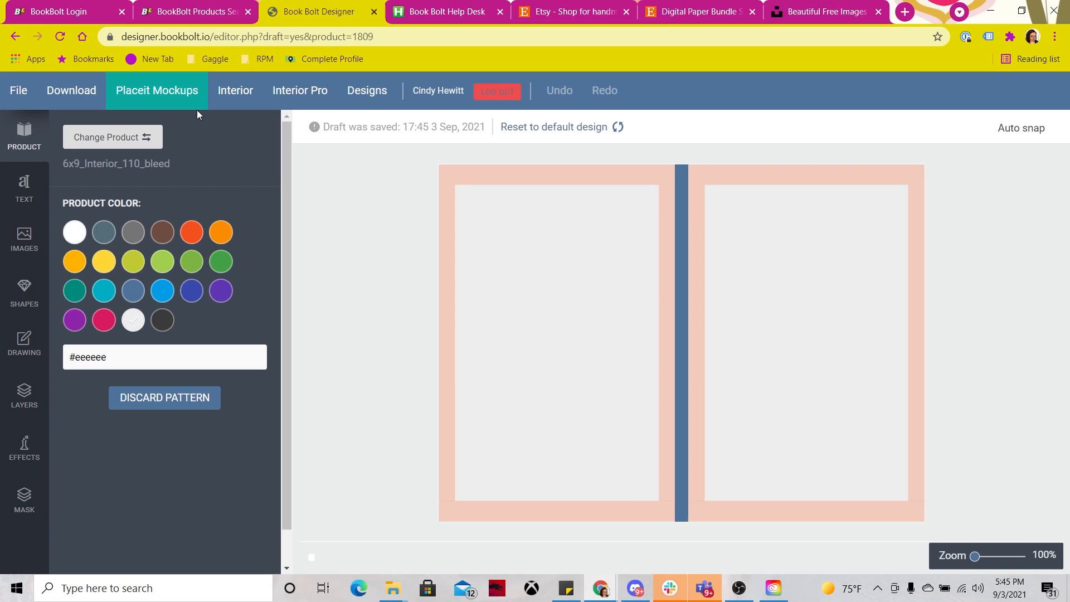
Open the Interior Generator and configure a 6 x 9 interior with bleed and 110 pages
{"action": "left_click", "coordinate": [245, 95]}
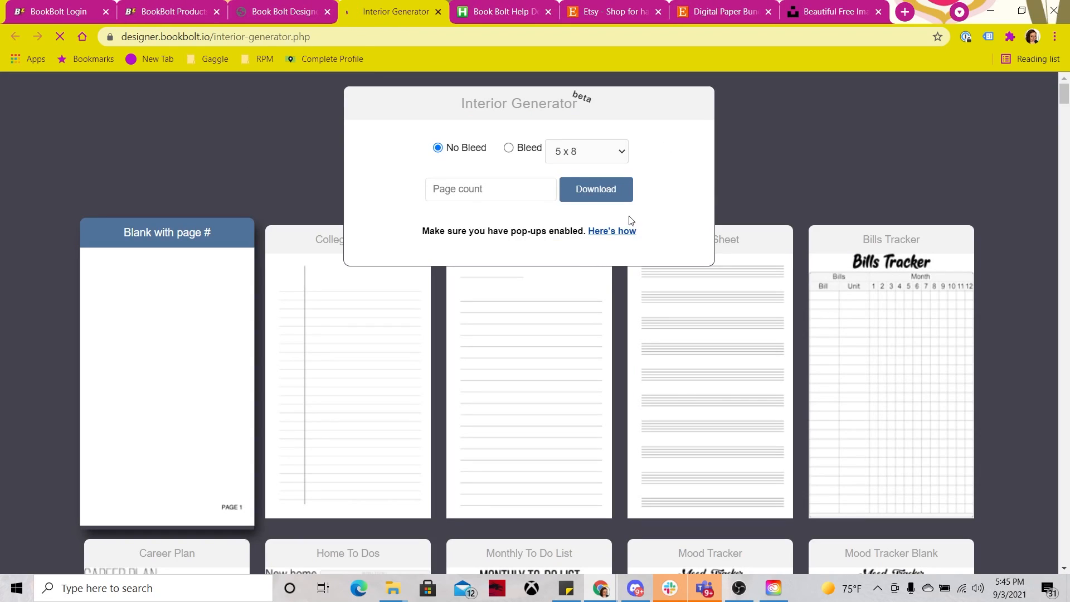
{"action": "left_click", "coordinate": [248, 12]}
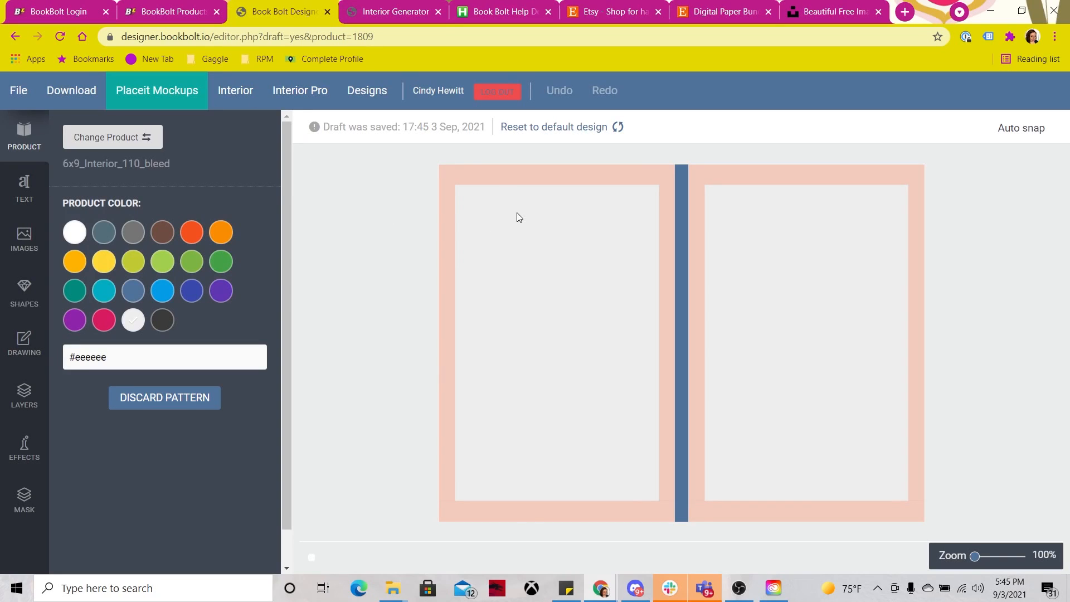
{"action": "left_click", "coordinate": [230, 93]}
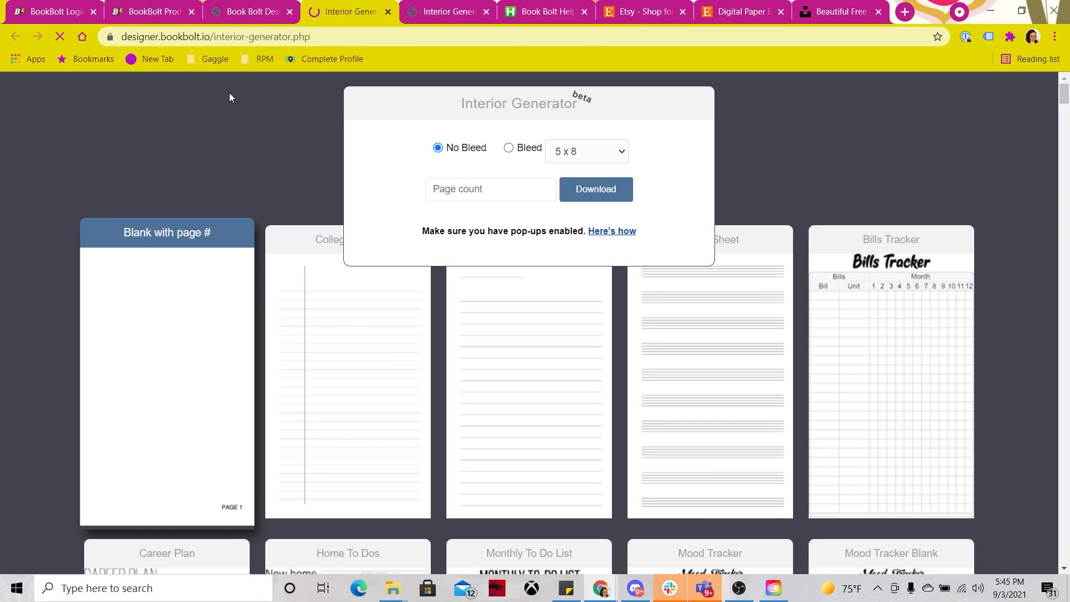
{"action": "left_click", "coordinate": [624, 152]}
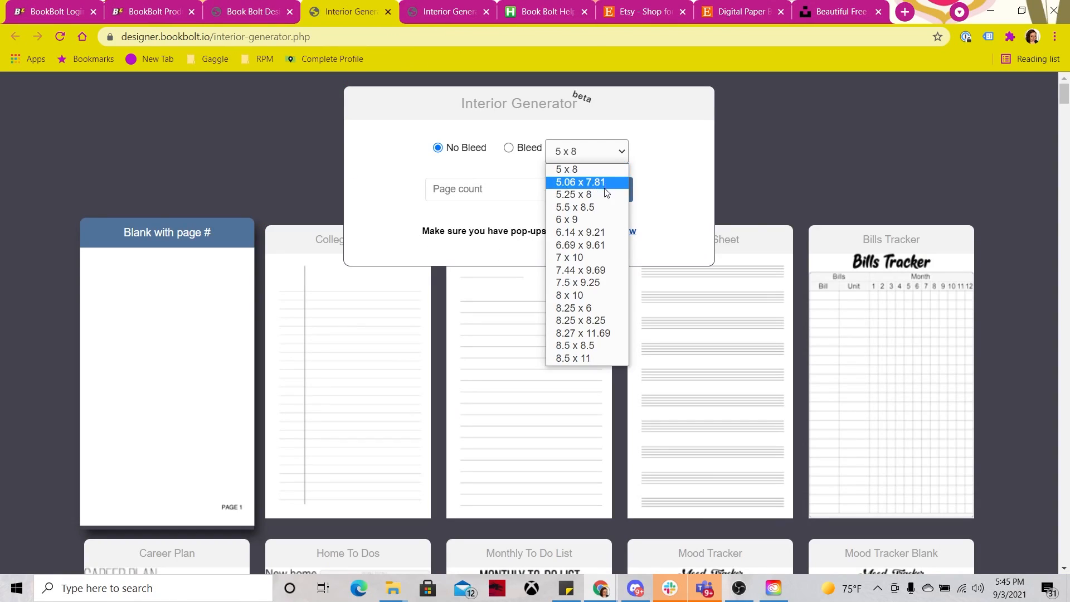
{"action": "left_click", "coordinate": [598, 220]}
{"action": "left_click", "coordinate": [509, 148]}
{"action": "left_click", "coordinate": [508, 185]}
{"action": "type", "text": "110"}
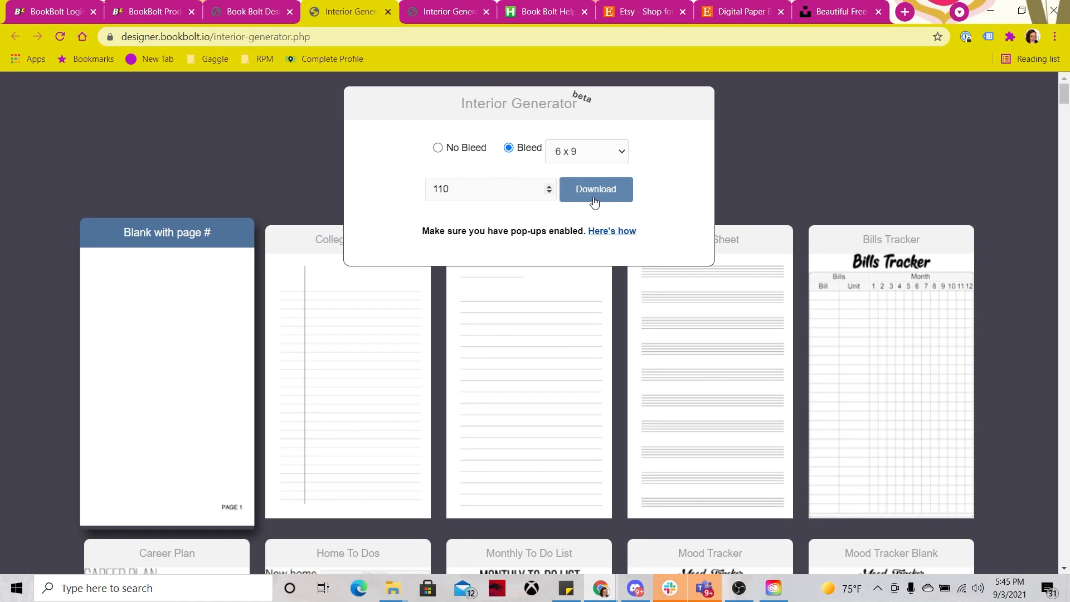
Browse the ready-made interior designs and select the Room Chore List
{"action": "left_click", "coordinate": [352, 316]}
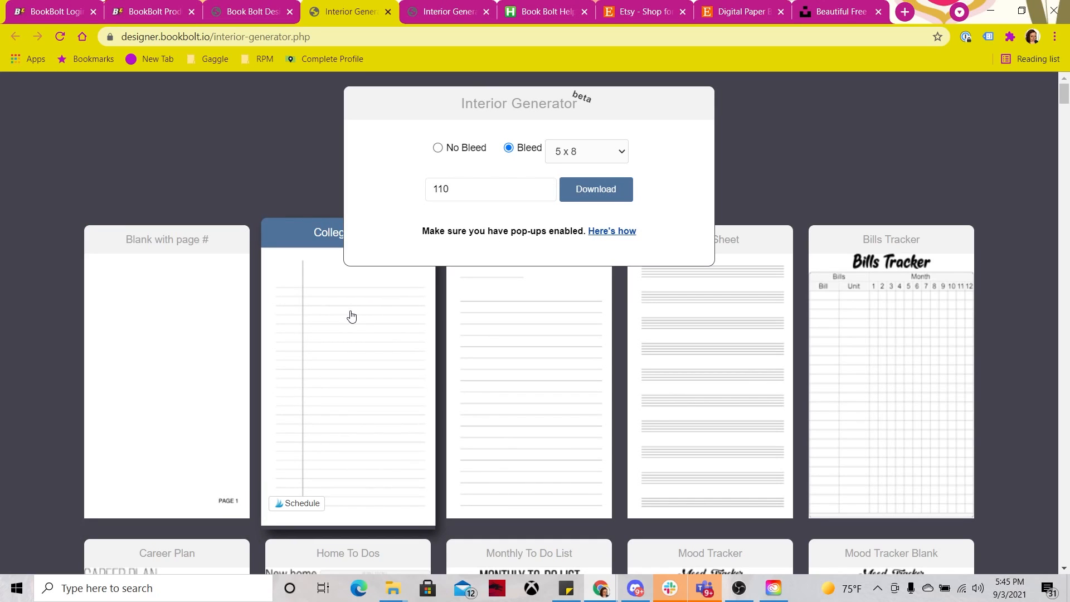
{"action": "scroll", "coordinate": [624, 329], "scroll_direction": "down", "scroll_amount": 6}
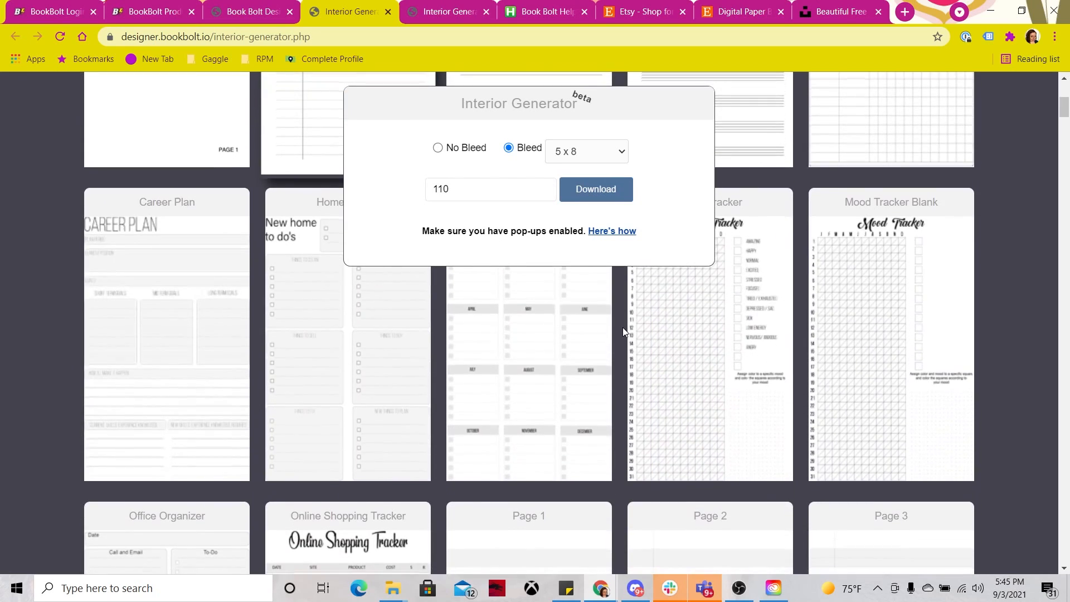
{"action": "scroll", "coordinate": [623, 327], "scroll_direction": "down", "scroll_amount": 2}
{"action": "scroll", "coordinate": [624, 327], "scroll_direction": "down", "scroll_amount": 3}
{"action": "scroll", "coordinate": [623, 331], "scroll_direction": "down", "scroll_amount": 5}
{"action": "scroll", "coordinate": [623, 327], "scroll_direction": "down", "scroll_amount": 1}
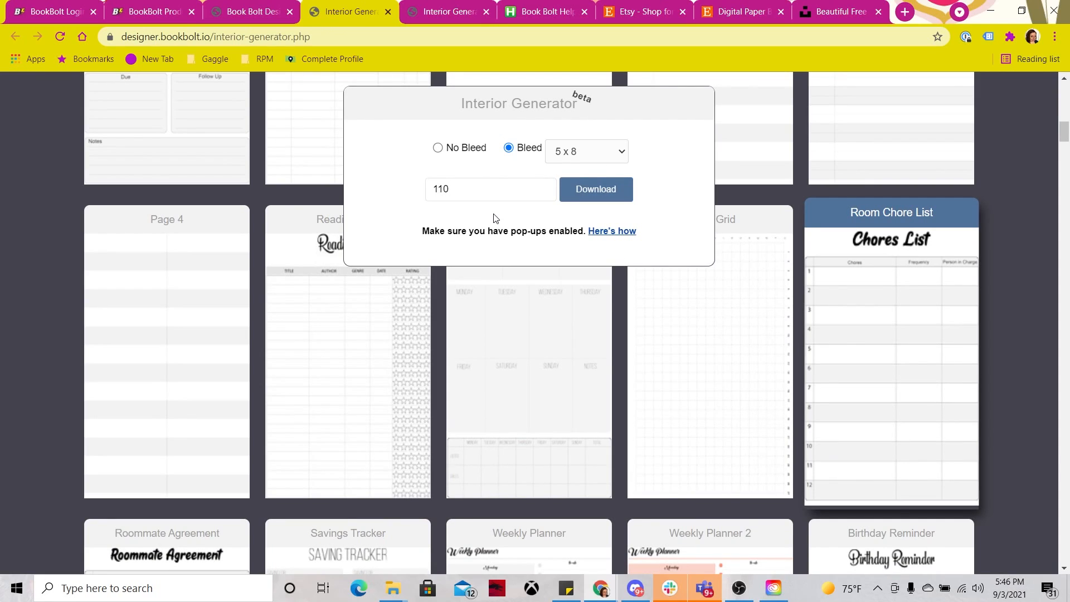
Set the Room Chore List size to 6 x 9, generate the PDF and save it to Downloads as RoomChoreList_6x9_110_bleed
{"action": "left_click", "coordinate": [582, 152]}
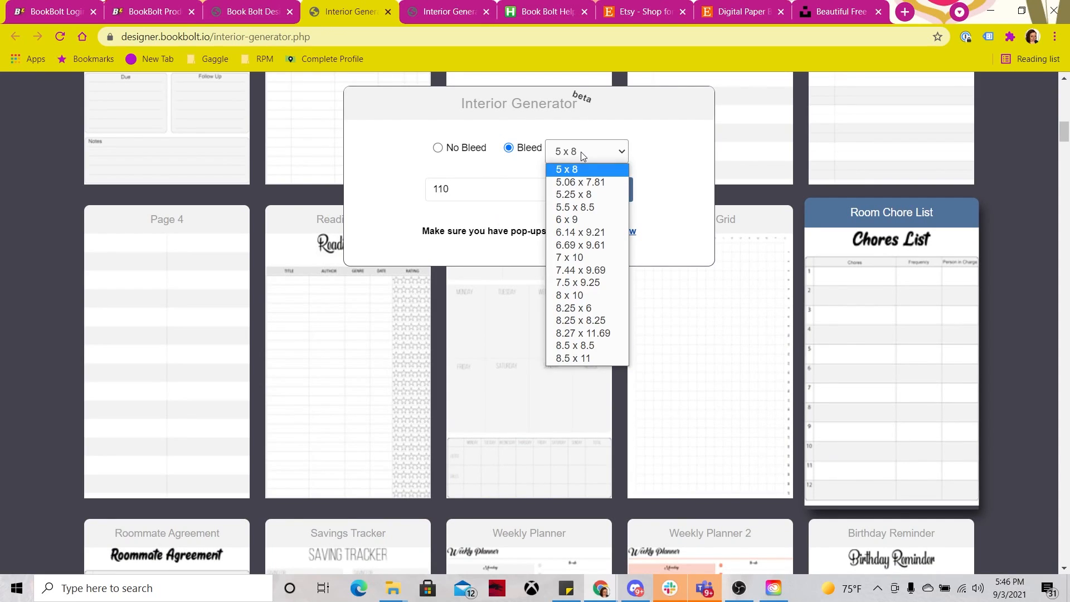
{"action": "left_click", "coordinate": [584, 220]}
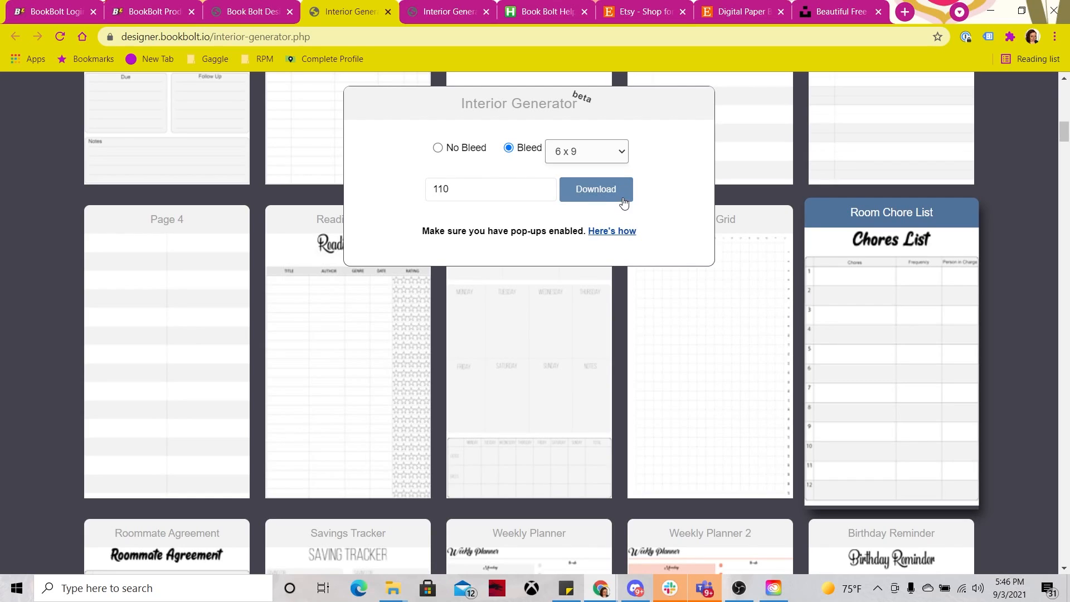
{"action": "left_click", "coordinate": [624, 202]}
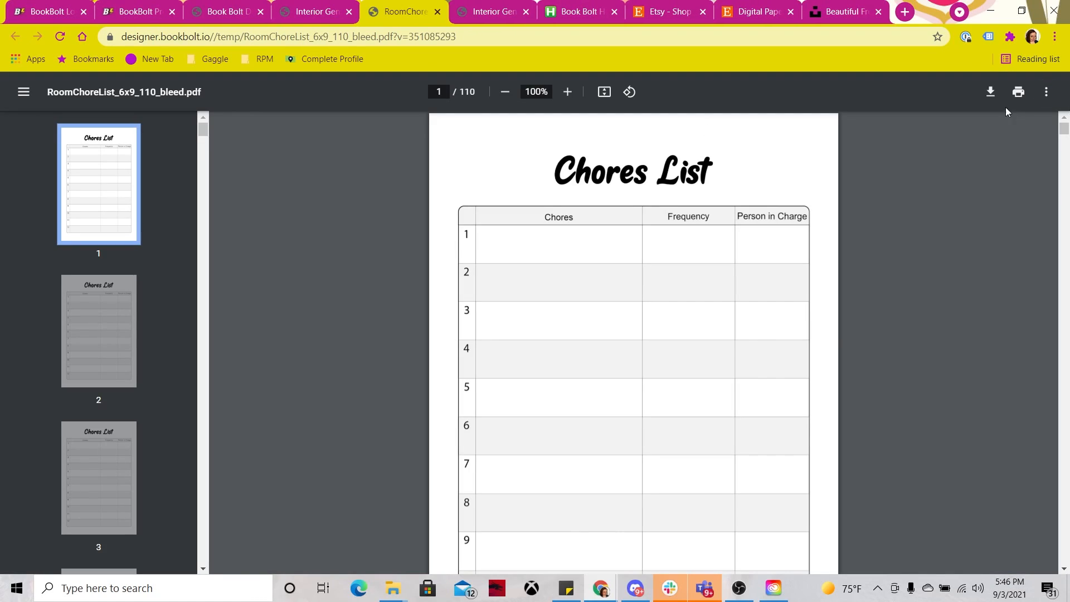
{"action": "left_click", "coordinate": [991, 92]}
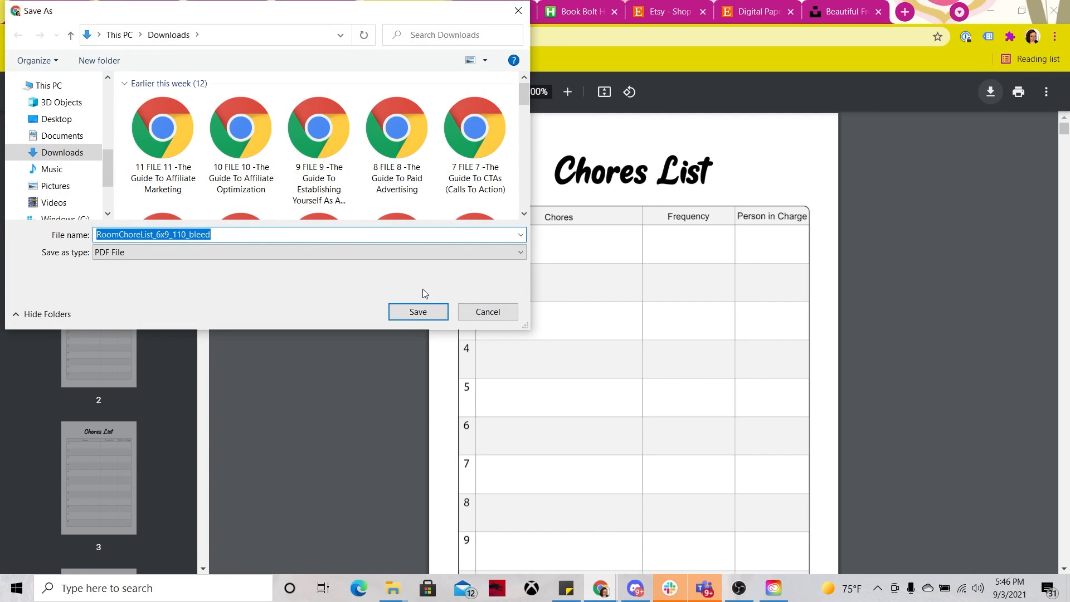
{"action": "left_click", "coordinate": [416, 311]}
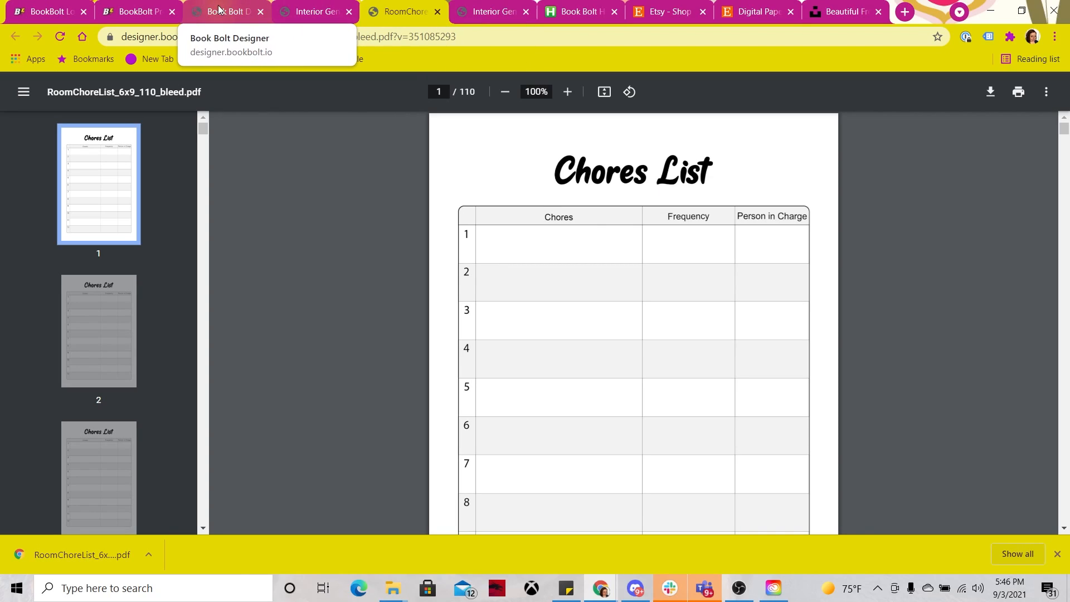
Return to the interior design in Book Bolt Designer and look over the file commands for clearing and saving designs
{"action": "left_click", "coordinate": [68, 8]}
{"action": "left_click", "coordinate": [139, 11]}
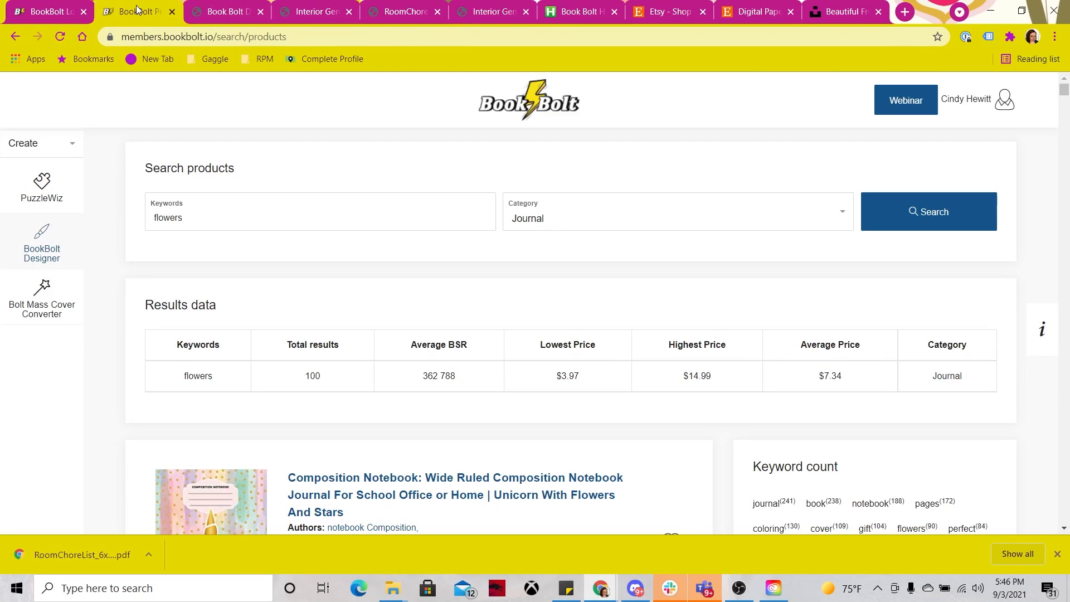
{"action": "left_click", "coordinate": [195, 11]}
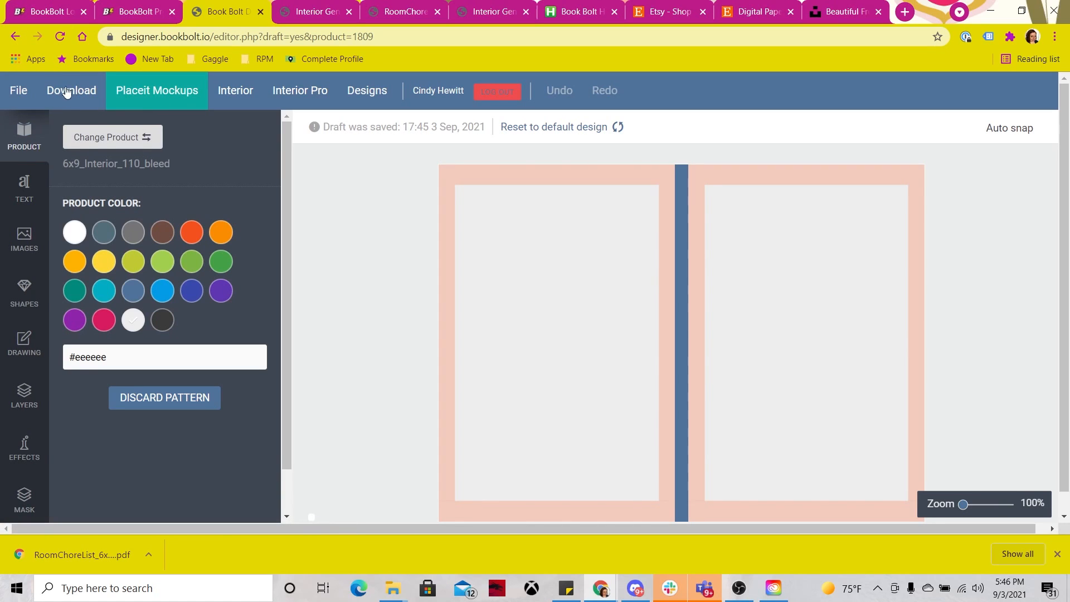
{"action": "left_click", "coordinate": [18, 96]}
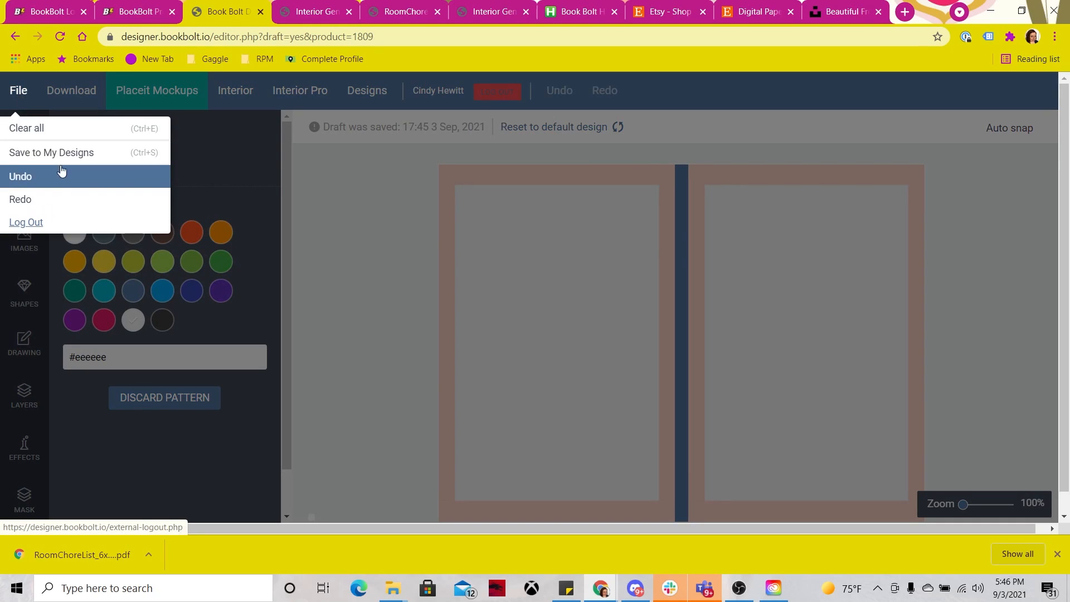
{"action": "left_click", "coordinate": [275, 148]}
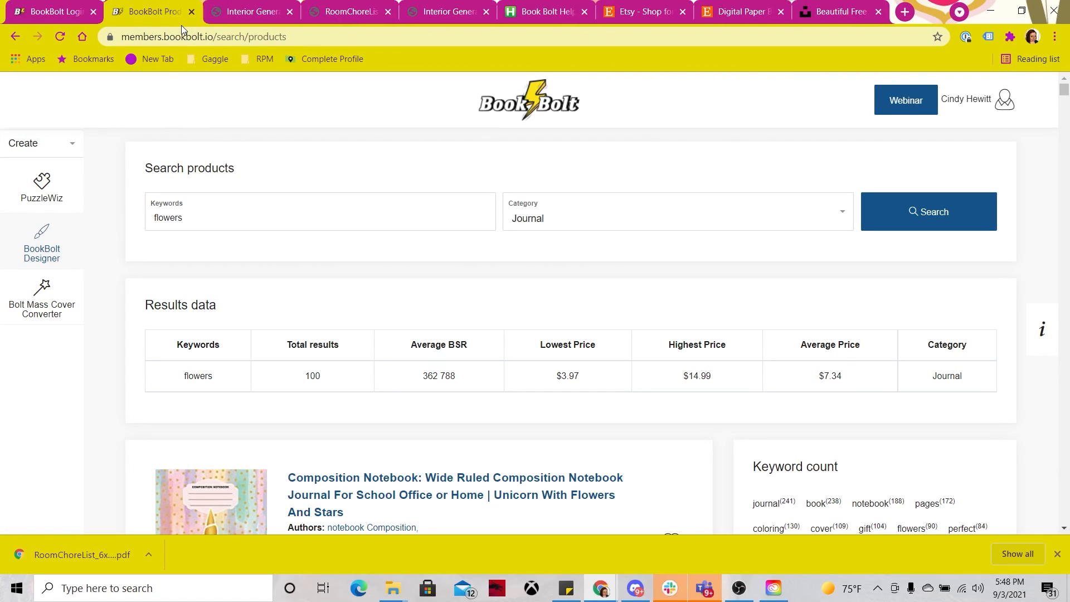
Reopen BookBolt Designer and choose a Cover template with 6 x 9 in trim size and White Paper Interior
{"action": "left_click", "coordinate": [55, 245]}
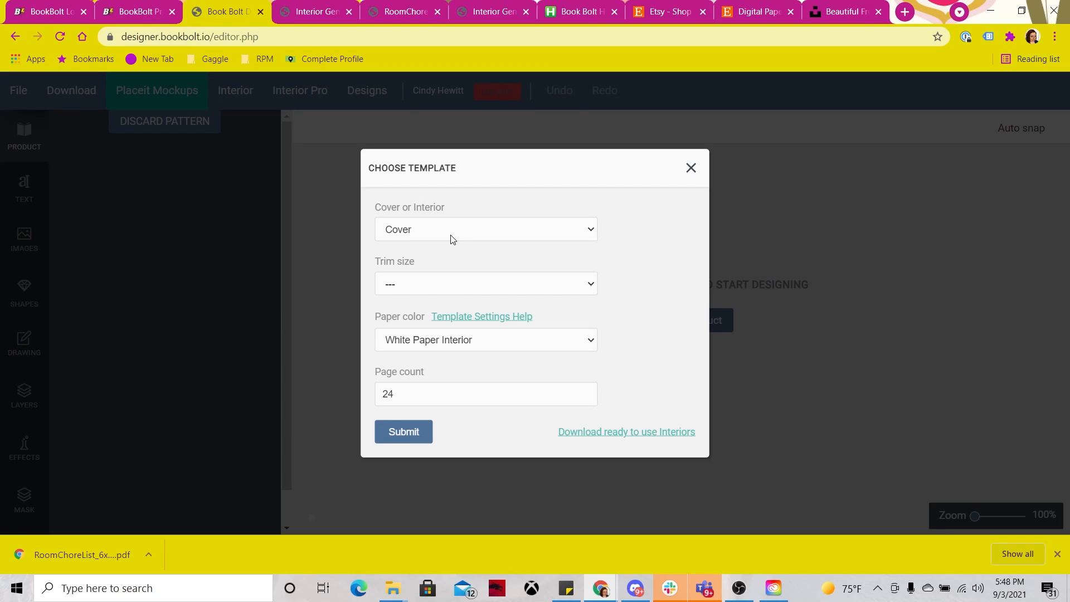
{"action": "left_click", "coordinate": [436, 287]}
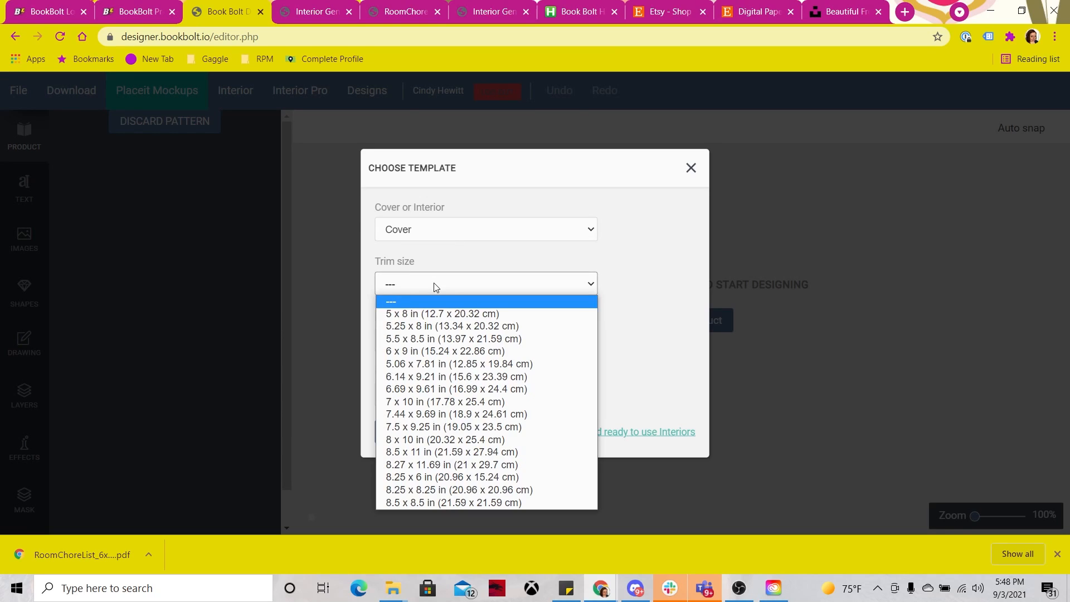
{"action": "left_click", "coordinate": [427, 351]}
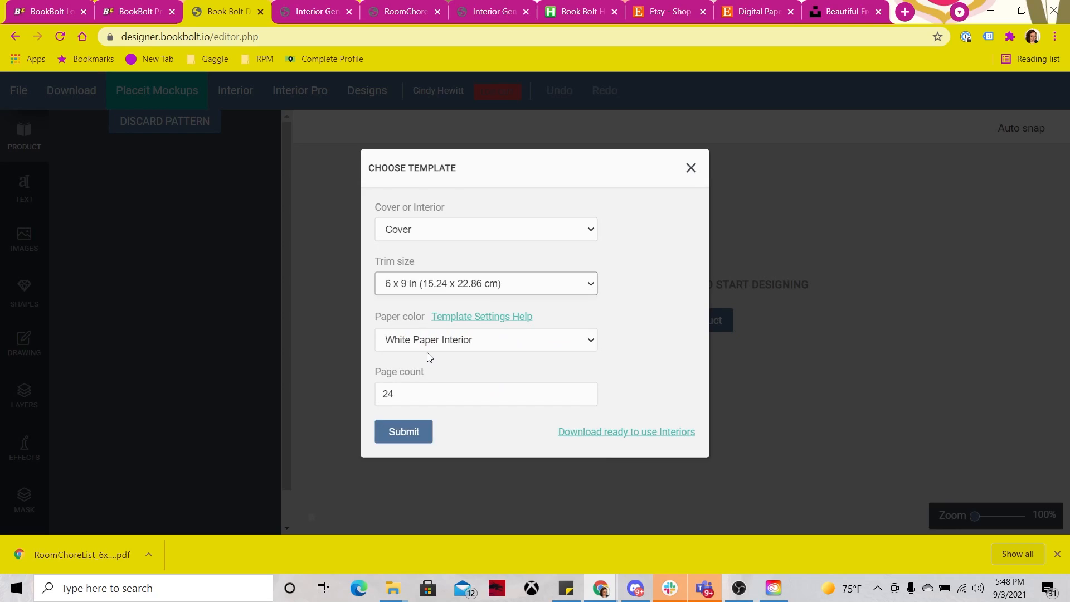
{"action": "left_click", "coordinate": [467, 345]}
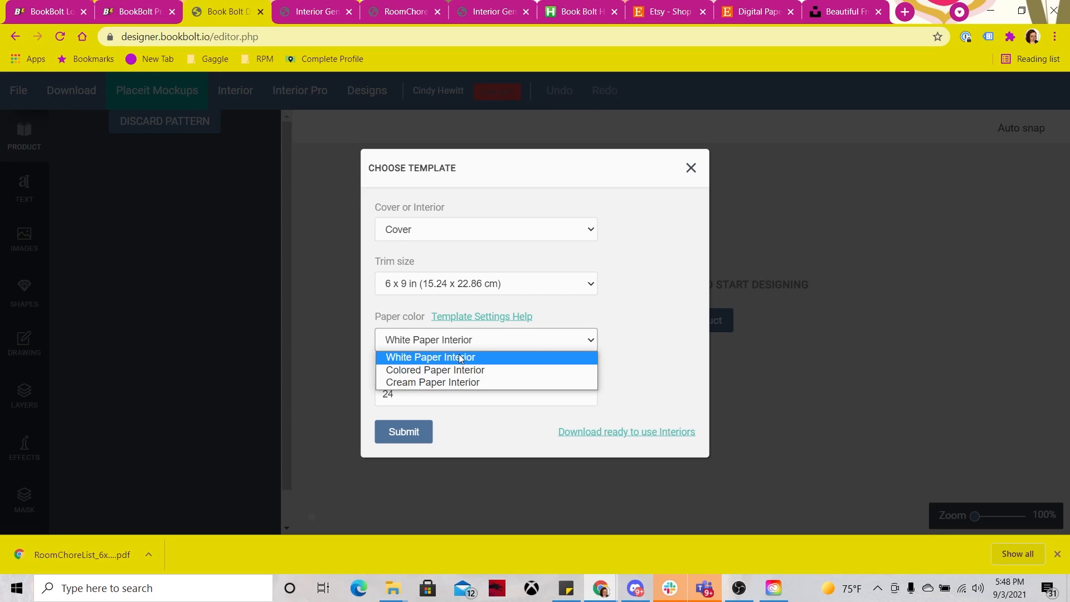
{"action": "left_click", "coordinate": [461, 358]}
Set the cover template's page count to 110 and submit it
{"action": "left_click", "coordinate": [424, 397]}
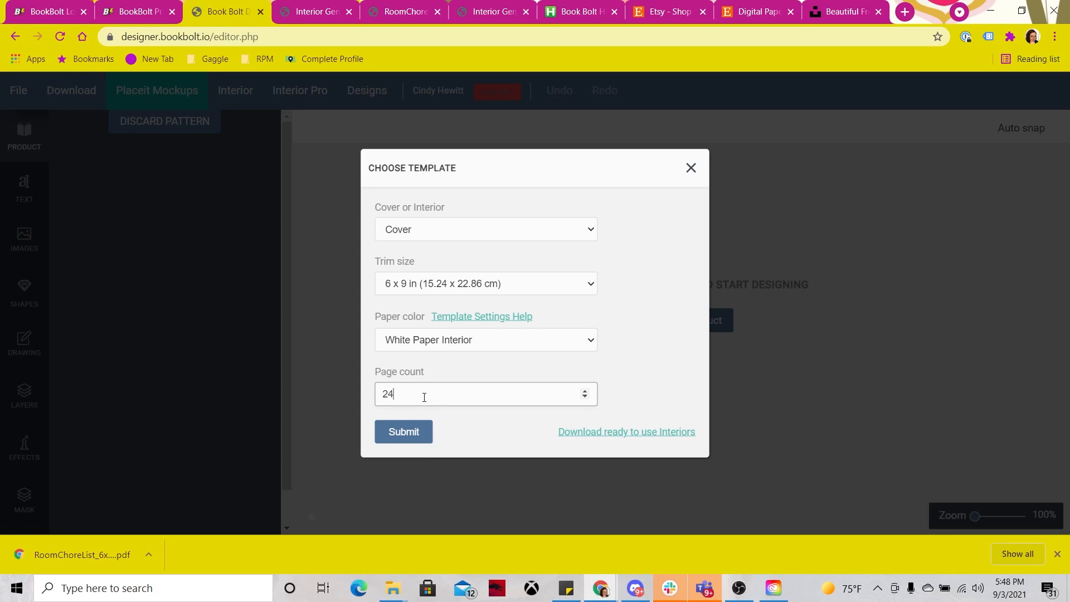
{"action": "key", "text": "BackSpace"}
{"action": "key", "text": "BackSpace"}
{"action": "type", "text": "110"}
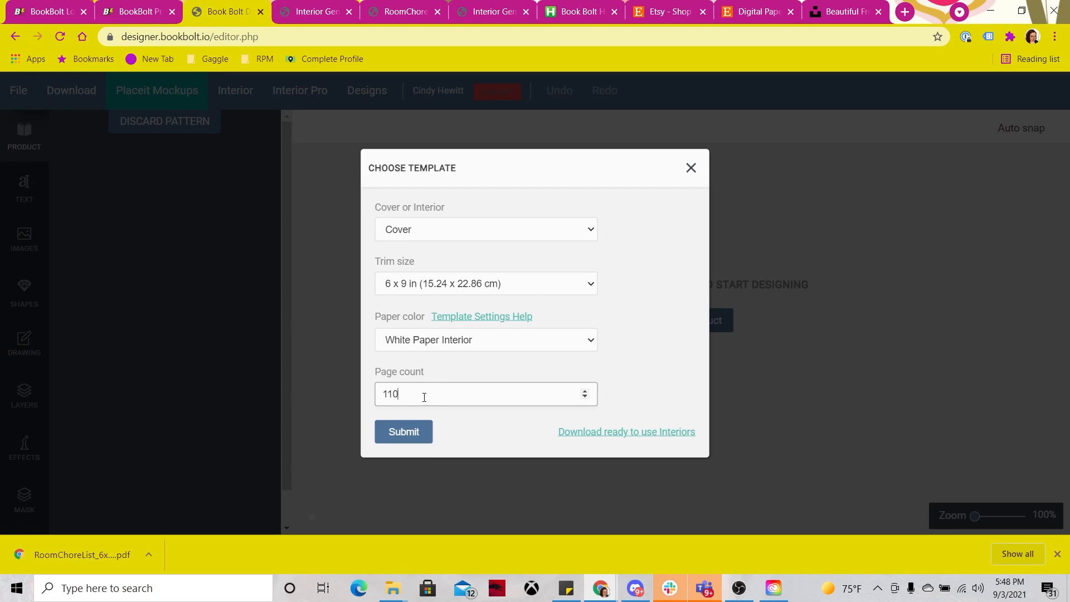
{"action": "left_click", "coordinate": [405, 436]}
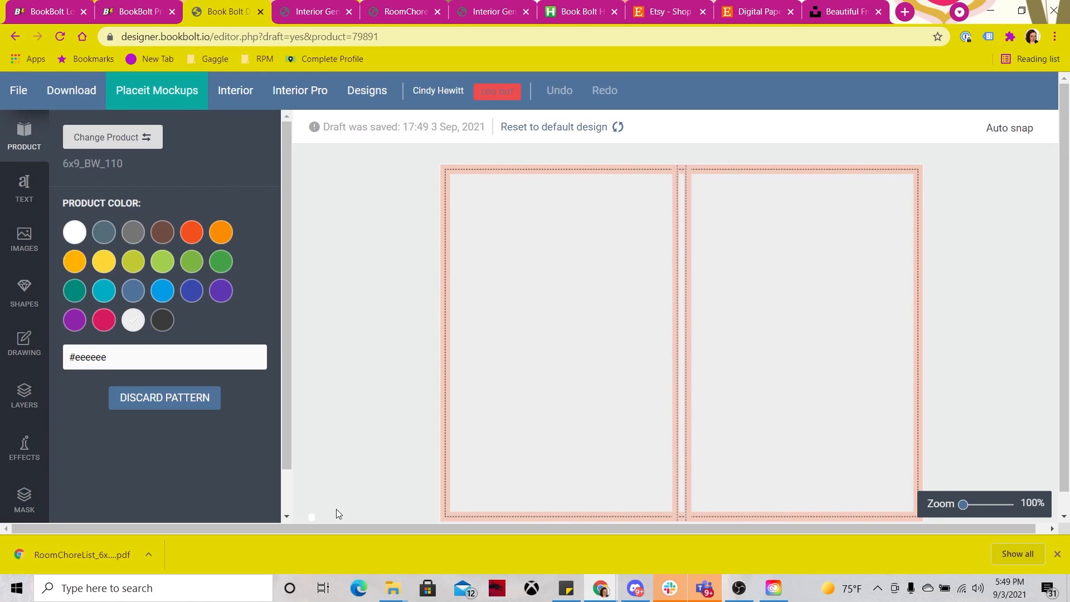
Switch to File Explorer's Alcohol Ink (1) folder and try to place the orange image 3 on the cover canvas
{"action": "mouse_move", "coordinate": [406, 588]}
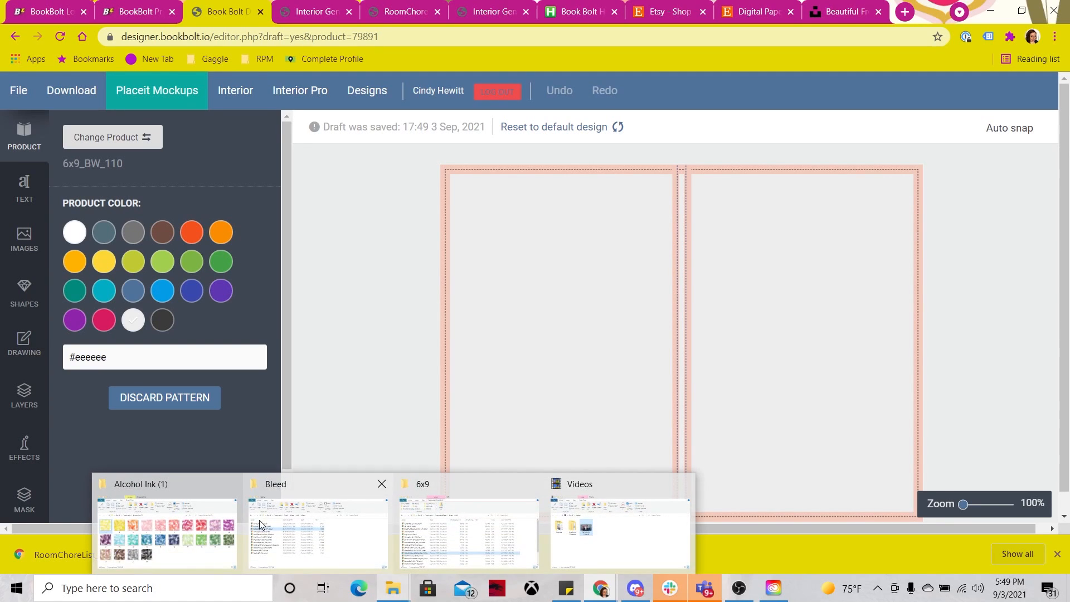
{"action": "left_click", "coordinate": [211, 536]}
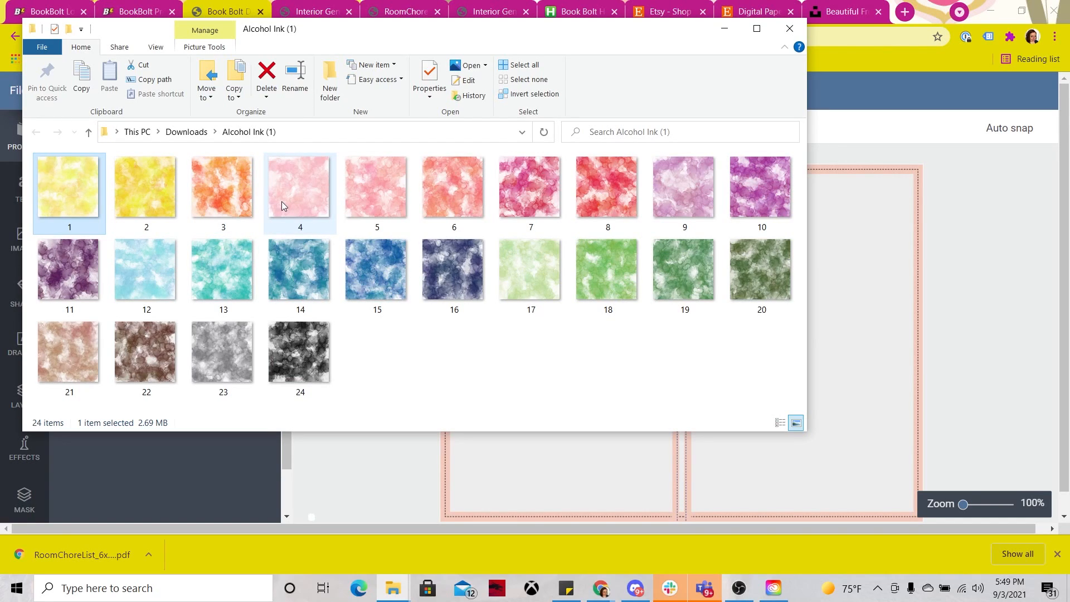
{"action": "left_click_drag", "start_coordinate": [201, 199], "coordinate": [880, 403]}
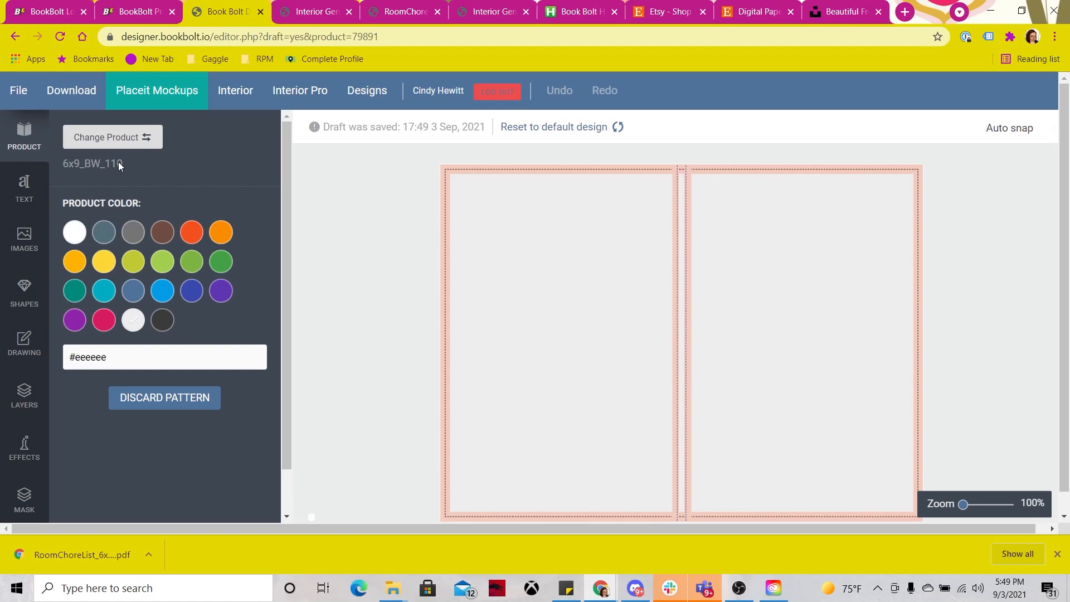
Try to upload the zipped Alcohol Ink (1) archive from Downloads as a cover image
{"action": "left_click", "coordinate": [22, 235]}
{"action": "left_click", "coordinate": [193, 209]}
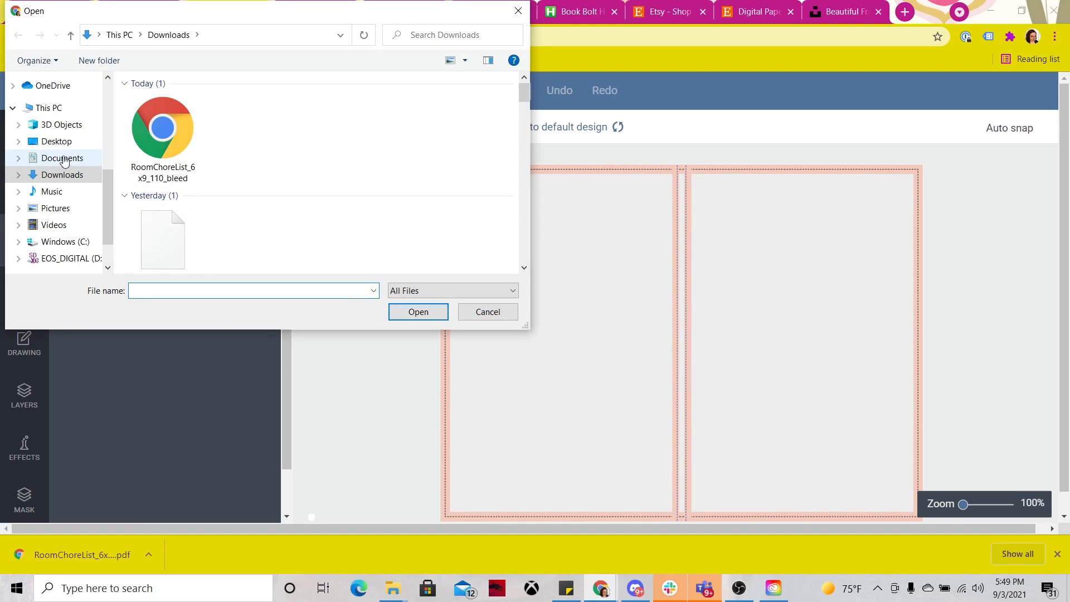
{"action": "left_click", "coordinate": [63, 176]}
{"action": "scroll", "coordinate": [275, 182], "scroll_direction": "down", "scroll_amount": 5}
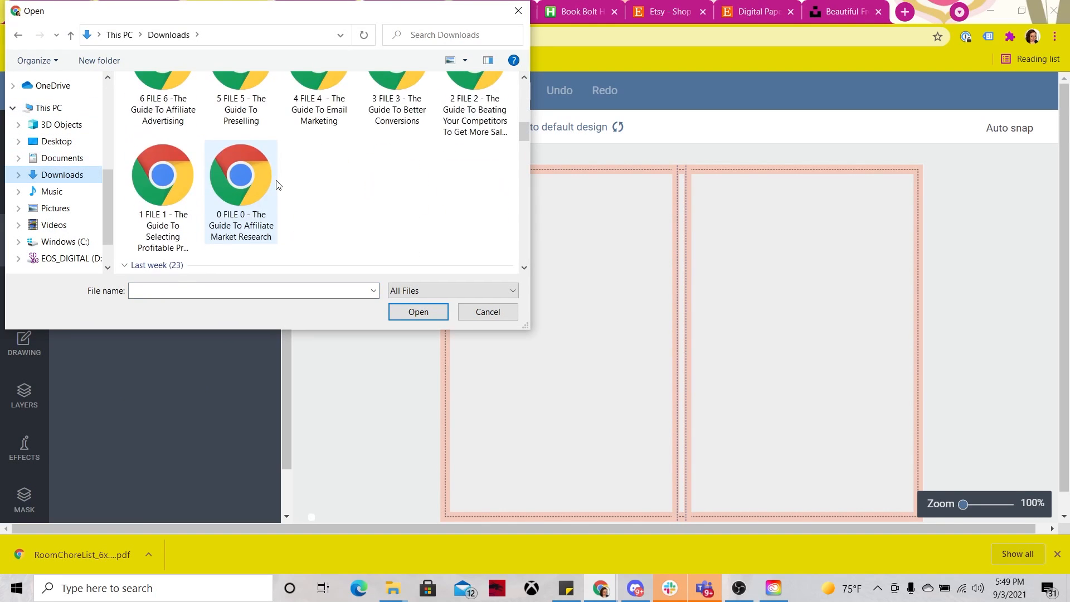
{"action": "scroll", "coordinate": [276, 184], "scroll_direction": "down", "scroll_amount": 4}
{"action": "scroll", "coordinate": [276, 184], "scroll_direction": "up", "scroll_amount": 2}
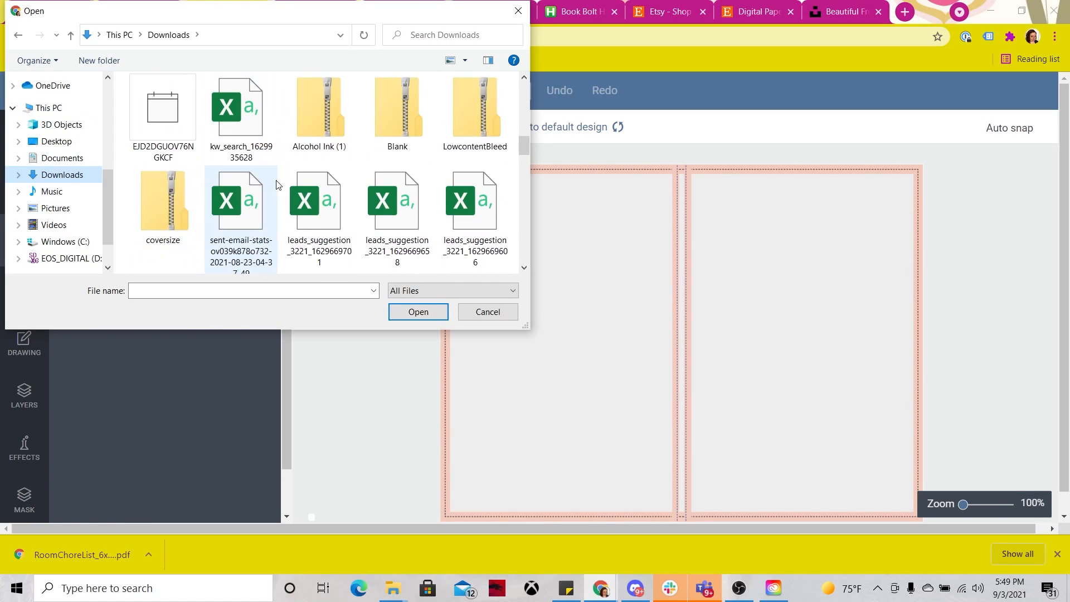
{"action": "double_click", "coordinate": [326, 105]}
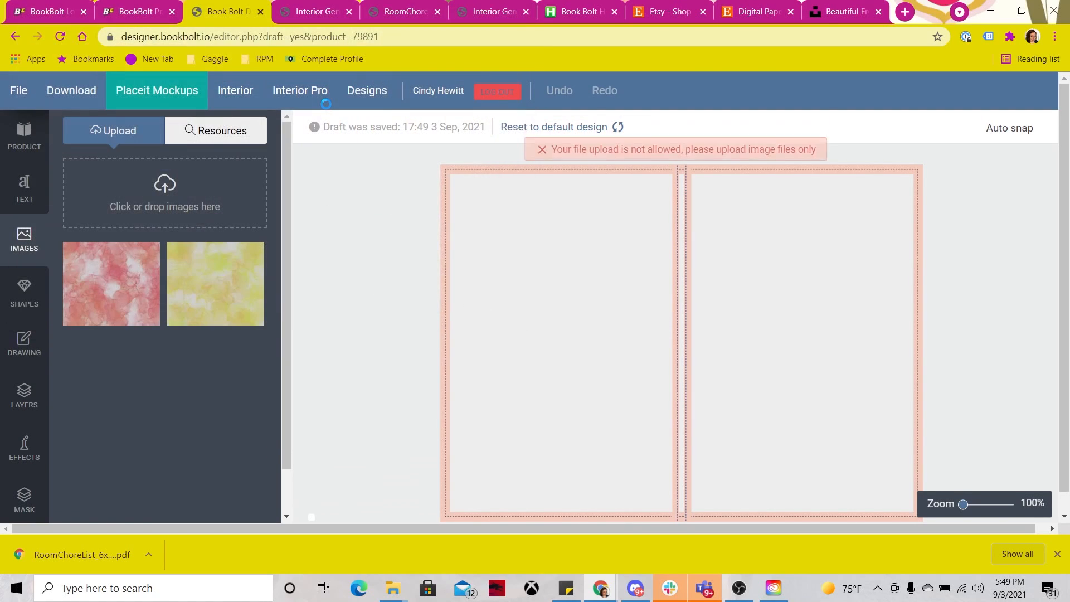
Upload the teal image 13 from the unzipped Alcohol Ink (1) folder in Downloads
{"action": "left_click", "coordinate": [195, 203]}
{"action": "scroll", "coordinate": [194, 201], "scroll_direction": "down", "scroll_amount": 6}
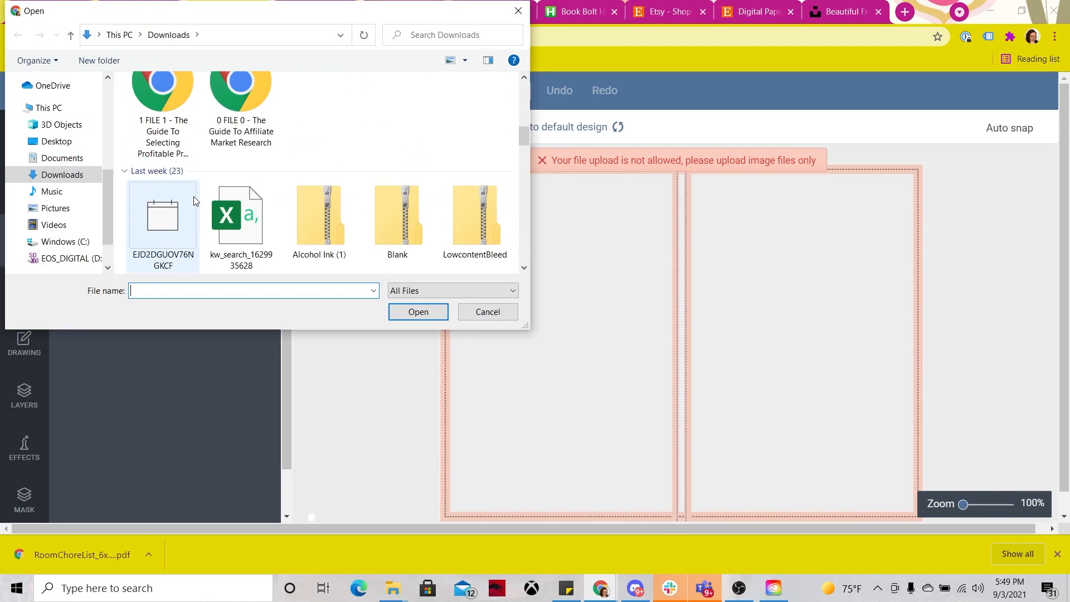
{"action": "scroll", "coordinate": [194, 201], "scroll_direction": "up", "scroll_amount": 2}
{"action": "left_click", "coordinate": [195, 201]}
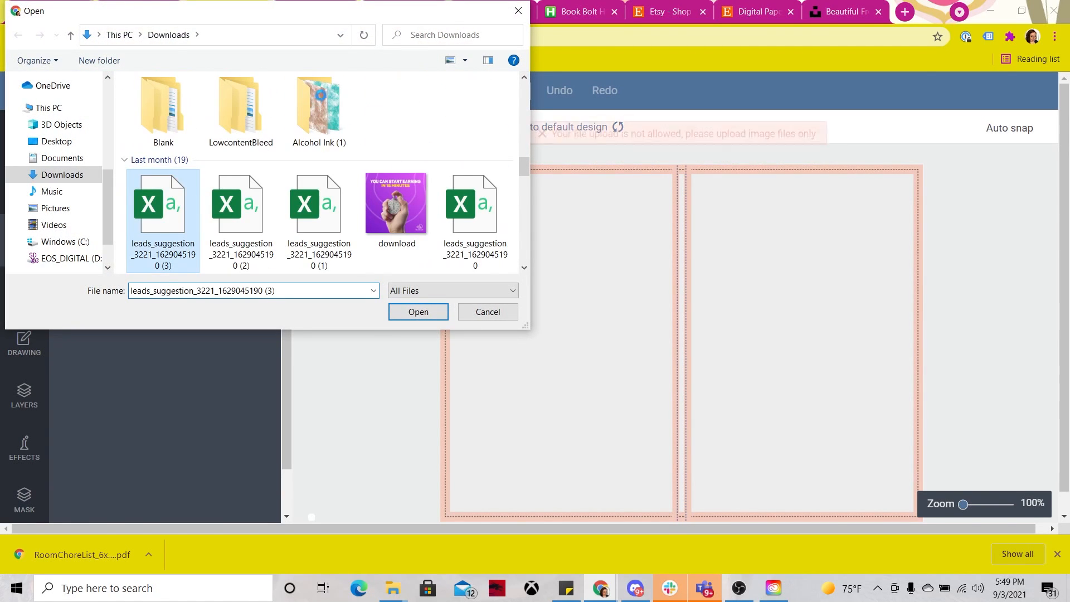
{"action": "double_click", "coordinate": [325, 101]}
{"action": "scroll", "coordinate": [425, 250], "scroll_direction": "down", "scroll_amount": 1}
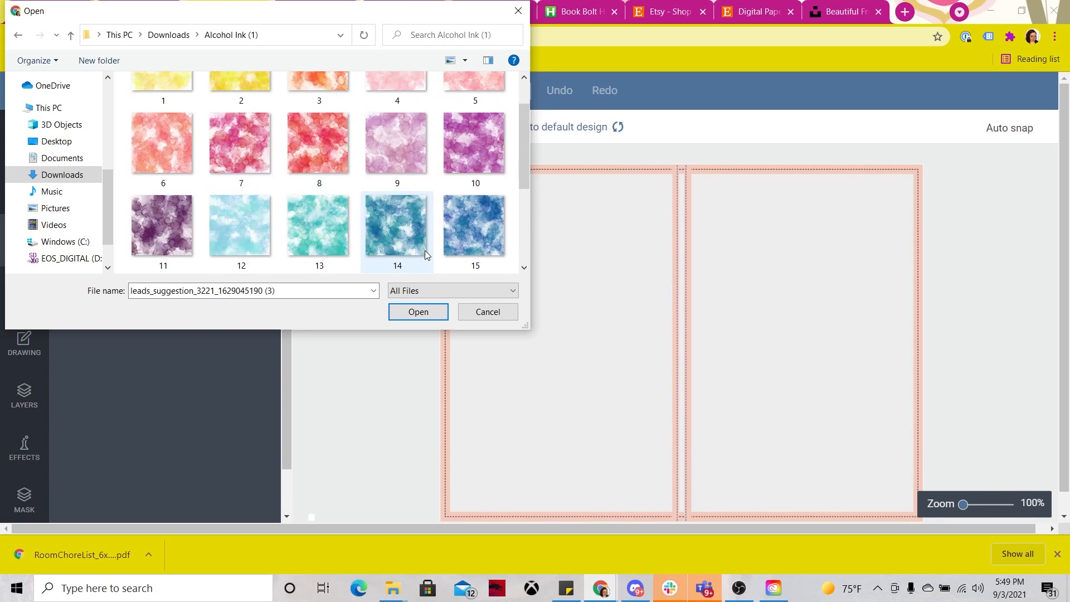
{"action": "scroll", "coordinate": [425, 250], "scroll_direction": "down", "scroll_amount": 1}
{"action": "double_click", "coordinate": [328, 163]}
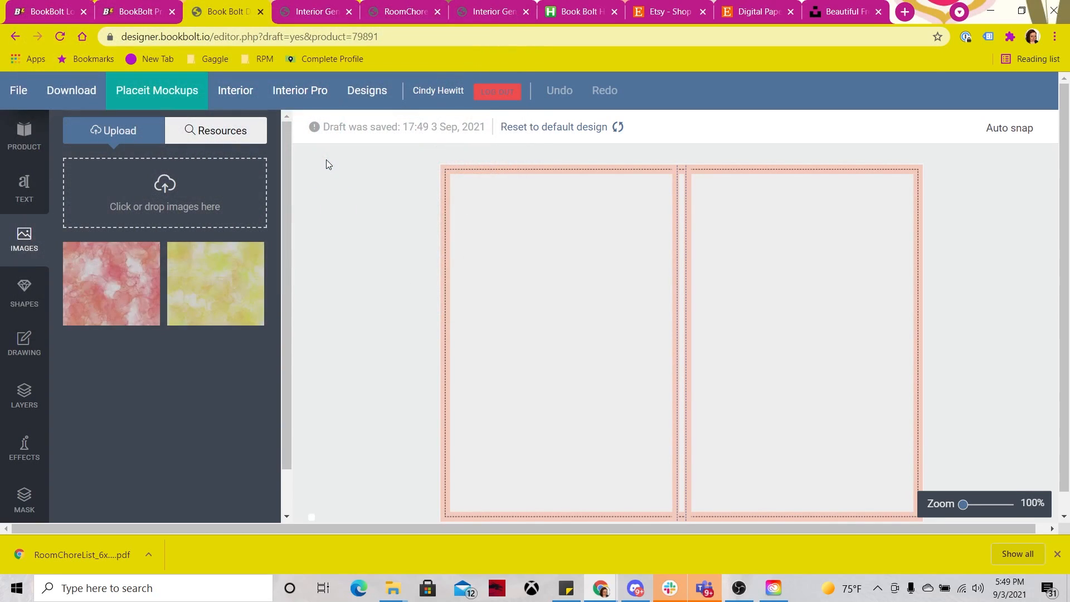
Place the uploaded teal ink image on the canvas and enlarge it to cover the back, spine and front, and dismiss the browser's downloads bar
{"action": "left_click_drag", "start_coordinate": [110, 280], "coordinate": [699, 299]}
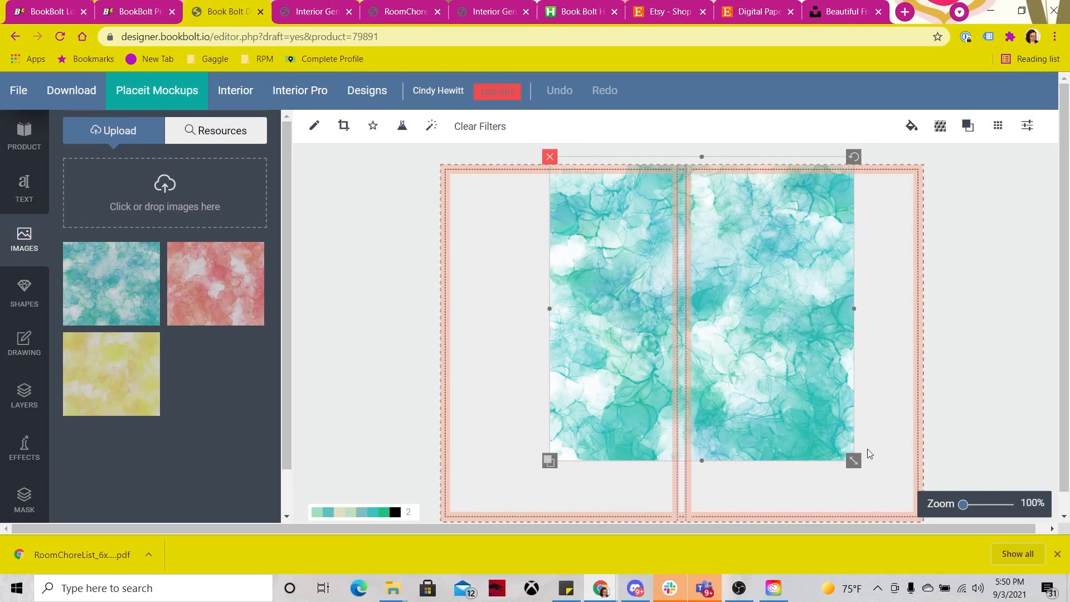
{"action": "left_click_drag", "start_coordinate": [853, 460], "coordinate": [1010, 496]}
{"action": "scroll", "coordinate": [824, 497], "scroll_direction": "down", "scroll_amount": 1}
{"action": "scroll", "coordinate": [824, 497], "scroll_direction": "up", "scroll_amount": 1}
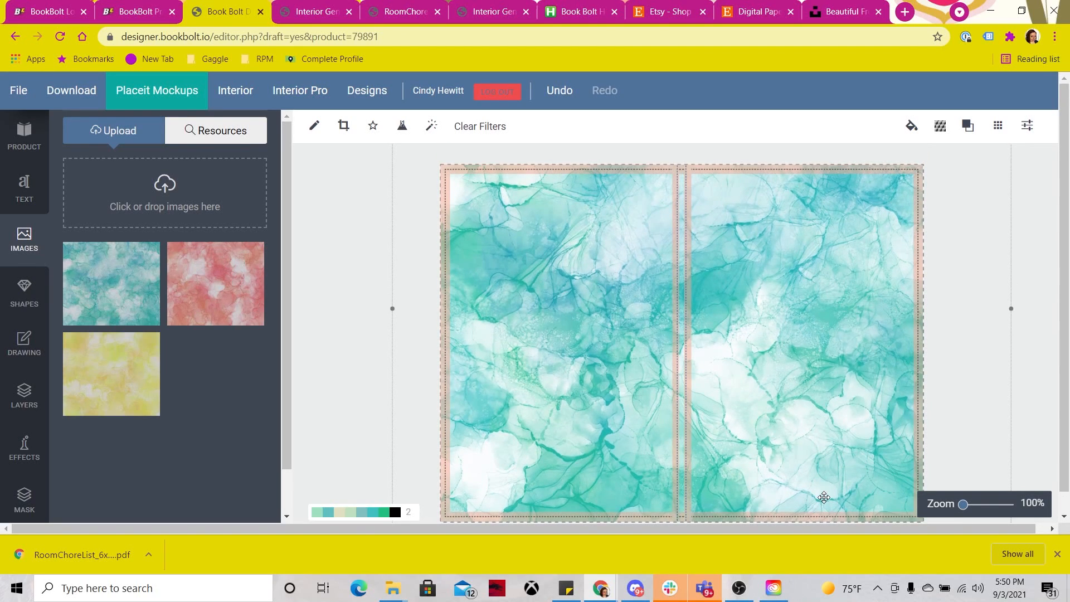
{"action": "left_click", "coordinate": [1058, 554]}
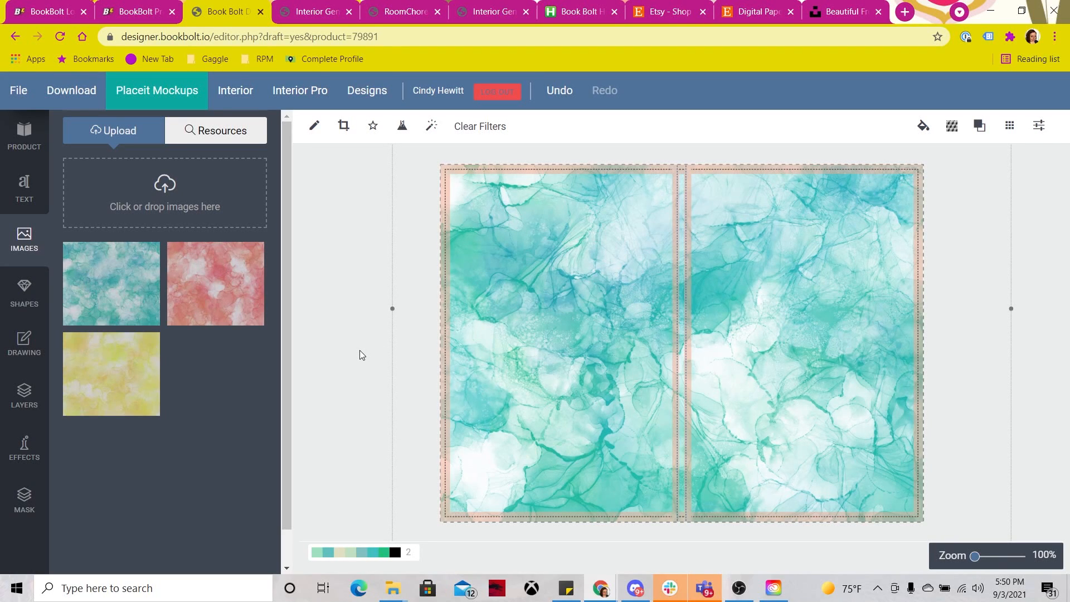
Add the solid rounded speech bubble shape, enlarge it, and set it upright on the upper part of the front cover
{"action": "left_click", "coordinate": [18, 311]}
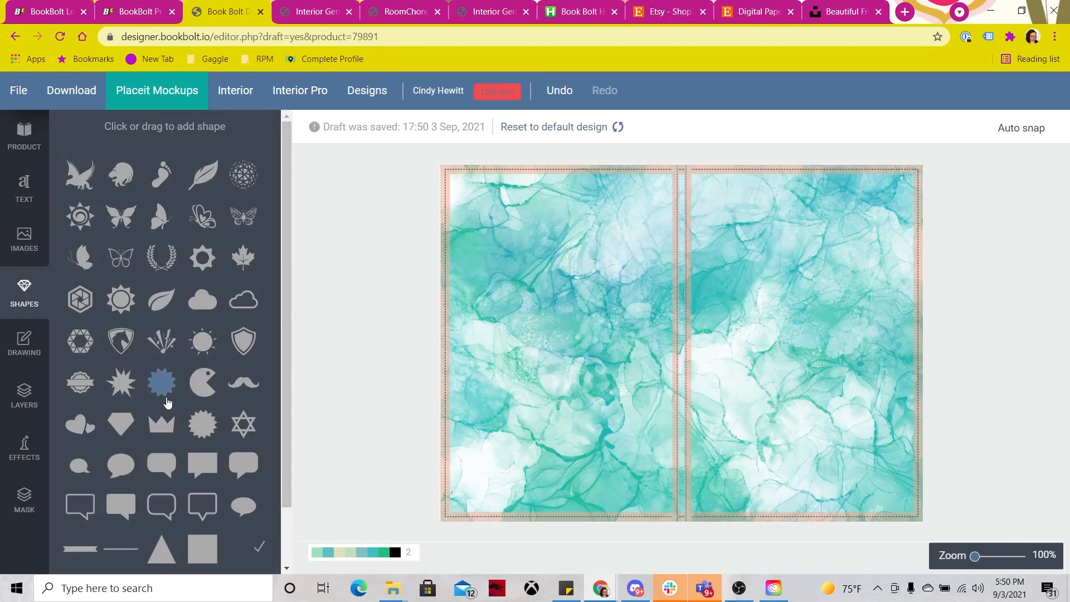
{"action": "scroll", "coordinate": [206, 487], "scroll_direction": "down", "scroll_amount": 1}
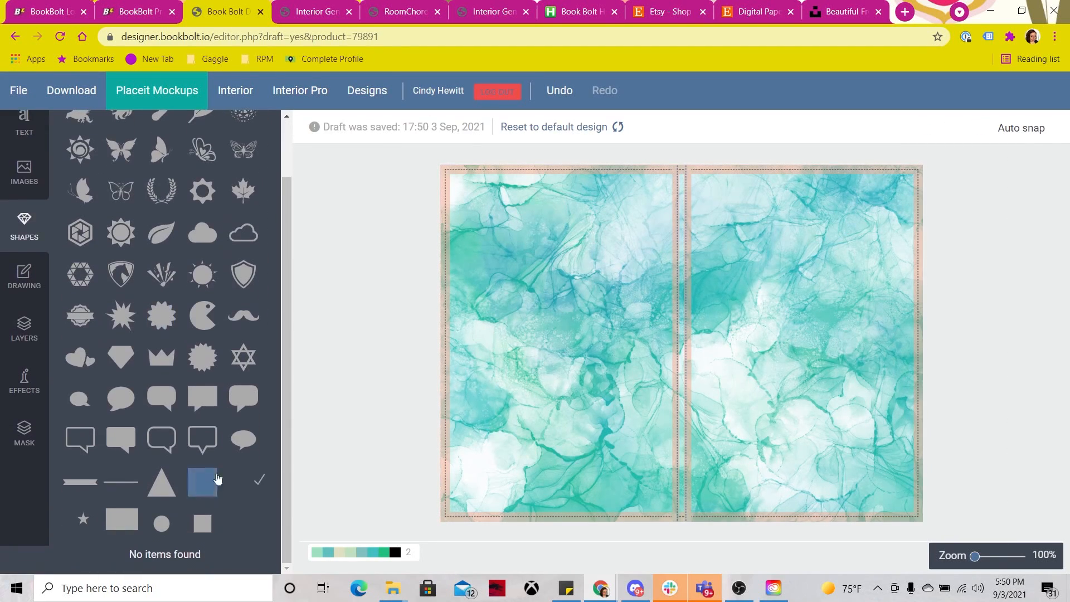
{"action": "left_click", "coordinate": [237, 407]}
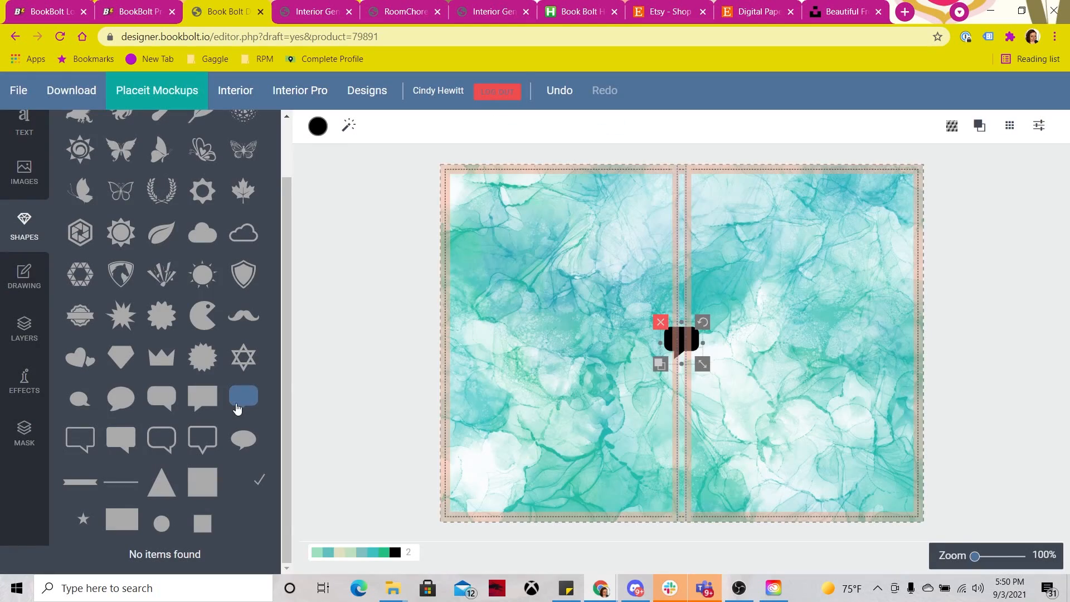
{"action": "left_click_drag", "start_coordinate": [702, 318], "coordinate": [734, 288]}
{"action": "left_click_drag", "start_coordinate": [701, 368], "coordinate": [742, 413]}
{"action": "left_click_drag", "start_coordinate": [712, 362], "coordinate": [820, 290]}
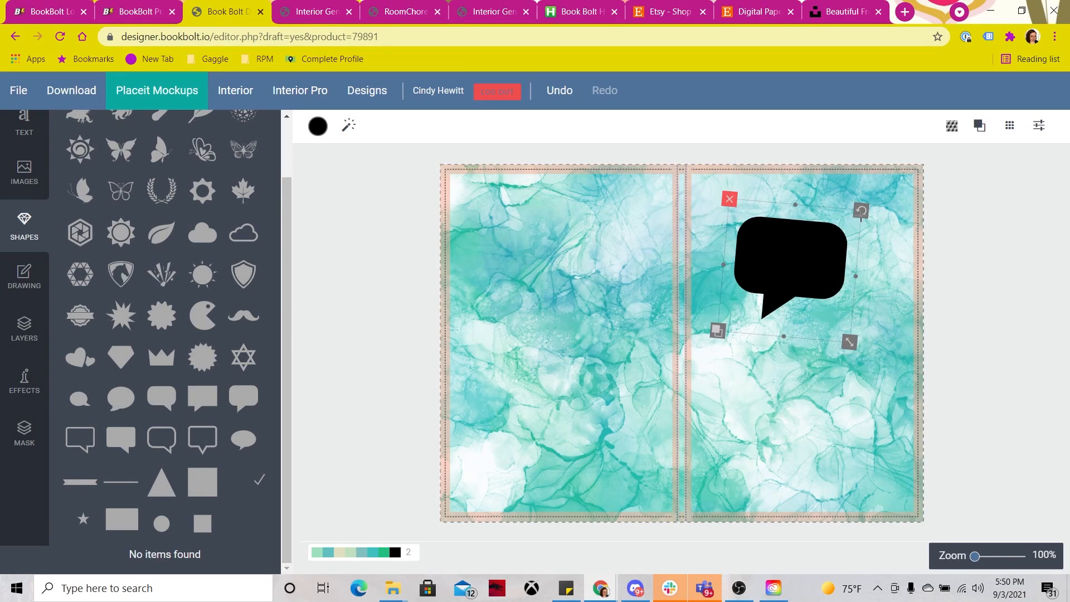
{"action": "left_click_drag", "start_coordinate": [862, 210], "coordinate": [856, 205]}
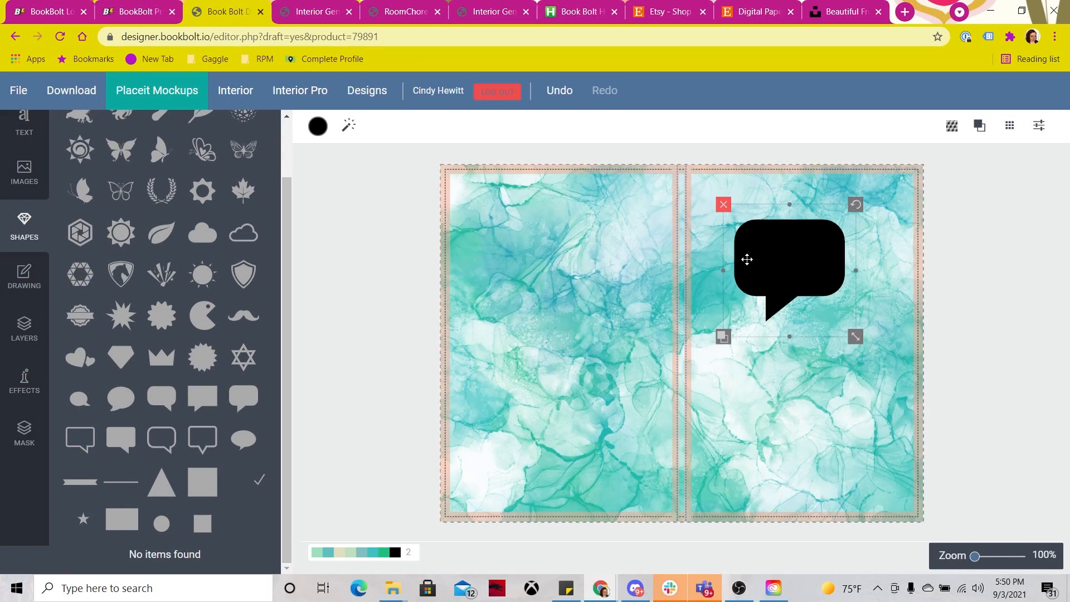
Change the speech bubble's fill to light grey #eeeeee
{"action": "left_click", "coordinate": [318, 126]}
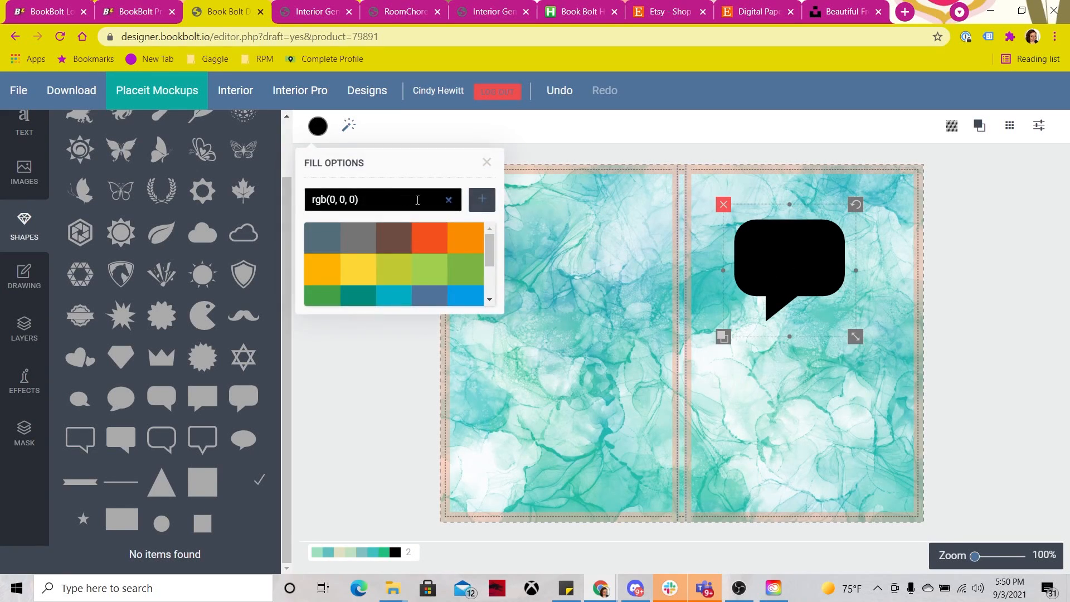
{"action": "left_click_drag", "start_coordinate": [488, 245], "coordinate": [483, 294]}
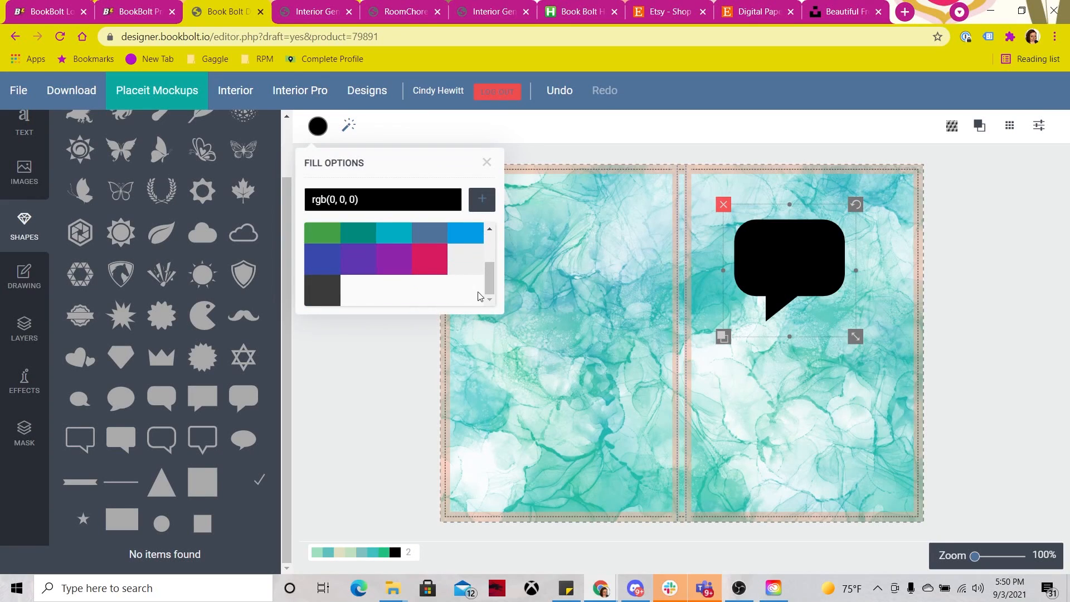
{"action": "left_click", "coordinate": [468, 271]}
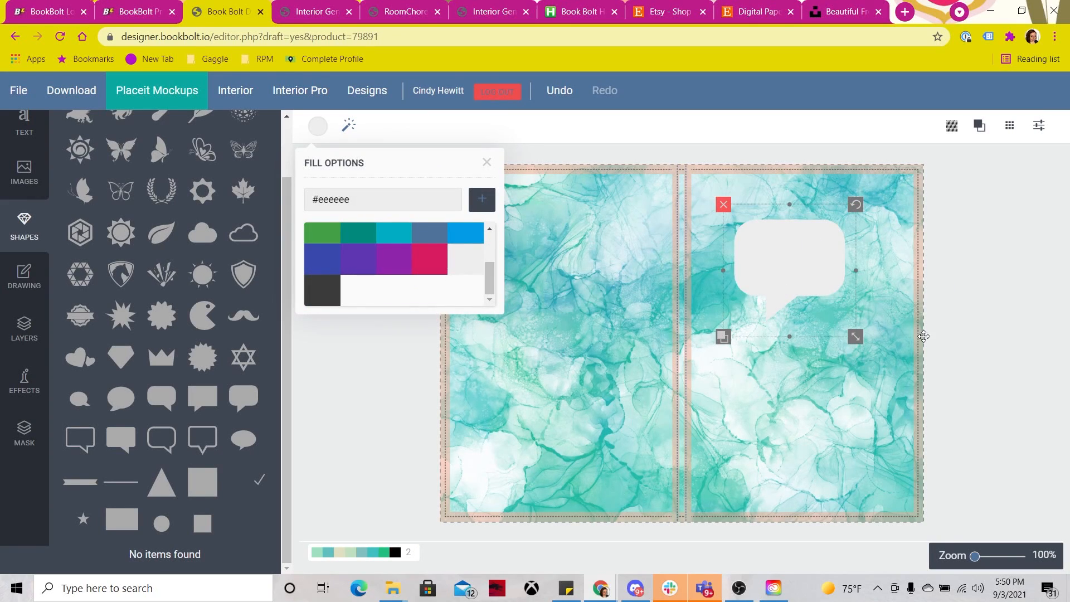
Enlarge the speech bubble slightly and shift it a little toward the front cover's outer edge
{"action": "left_click_drag", "start_coordinate": [856, 338], "coordinate": [863, 344]}
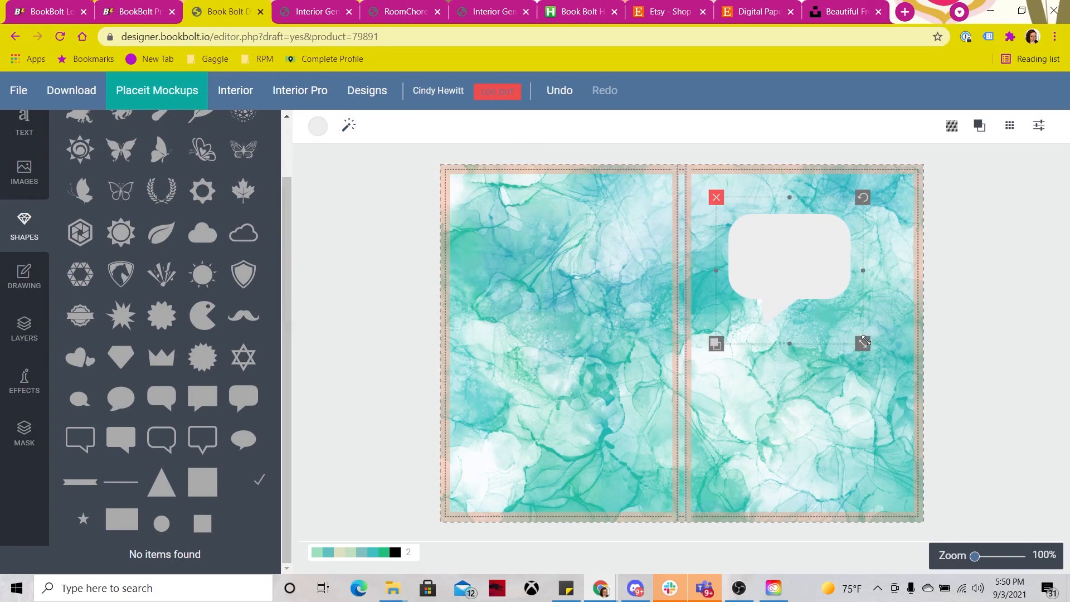
{"action": "left_click", "coordinate": [381, 210]}
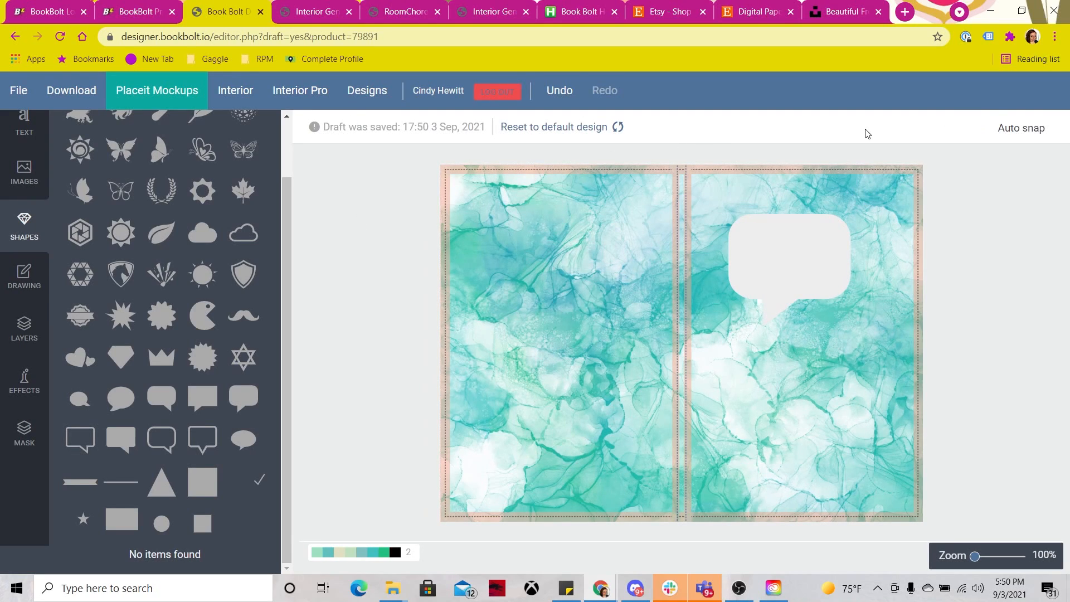
{"action": "left_click", "coordinate": [830, 270]}
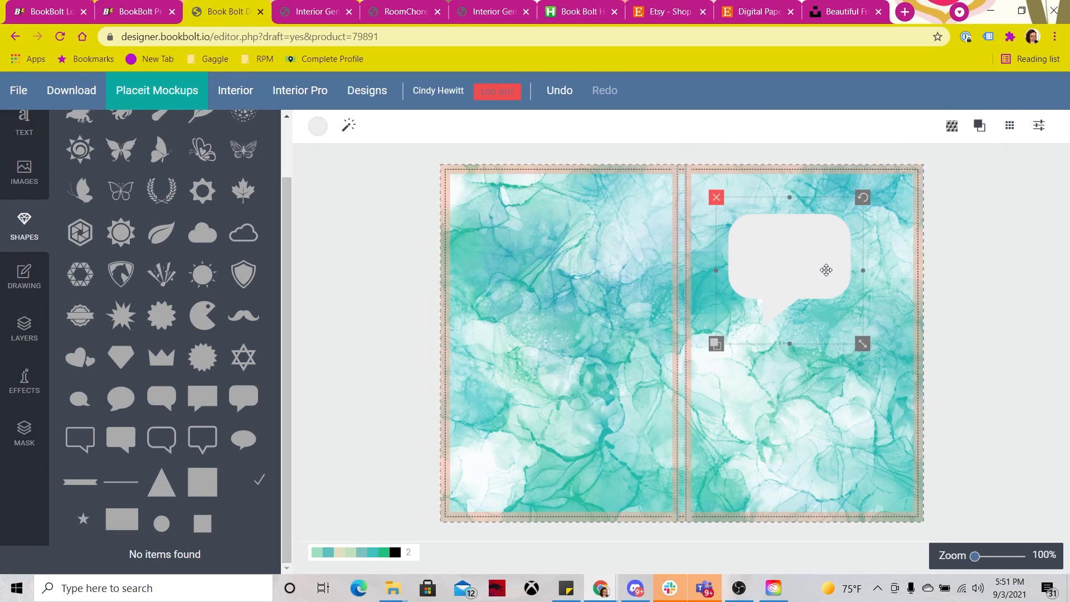
{"action": "mouse_move", "coordinate": [803, 271]}
{"action": "left_mouse_down"}
{"action": "mouse_move", "coordinate": [841, 277]}
{"action": "mouse_move", "coordinate": [783, 275]}
{"action": "mouse_move", "coordinate": [836, 258]}
{"action": "mouse_move", "coordinate": [779, 265]}
{"action": "mouse_move", "coordinate": [881, 273]}
{"action": "mouse_move", "coordinate": [788, 275]}
{"action": "mouse_move", "coordinate": [842, 278]}
{"action": "mouse_move", "coordinate": [812, 272]}
{"action": "left_mouse_up"}
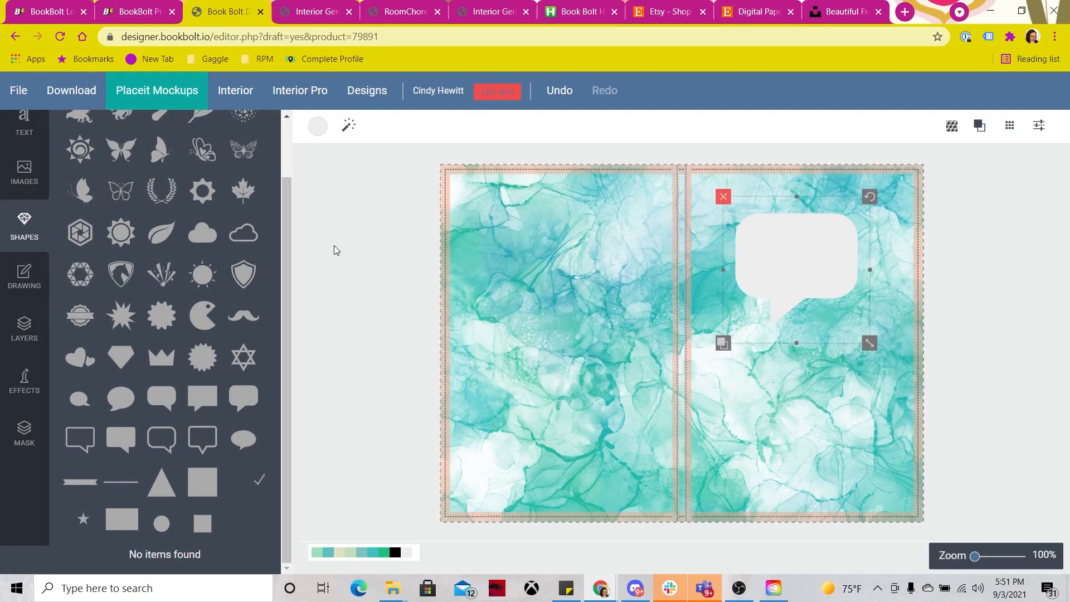
Add cover text in the Flavors font reading "Your Chore List", with a line break after "Your"
{"action": "left_click", "coordinate": [25, 124]}
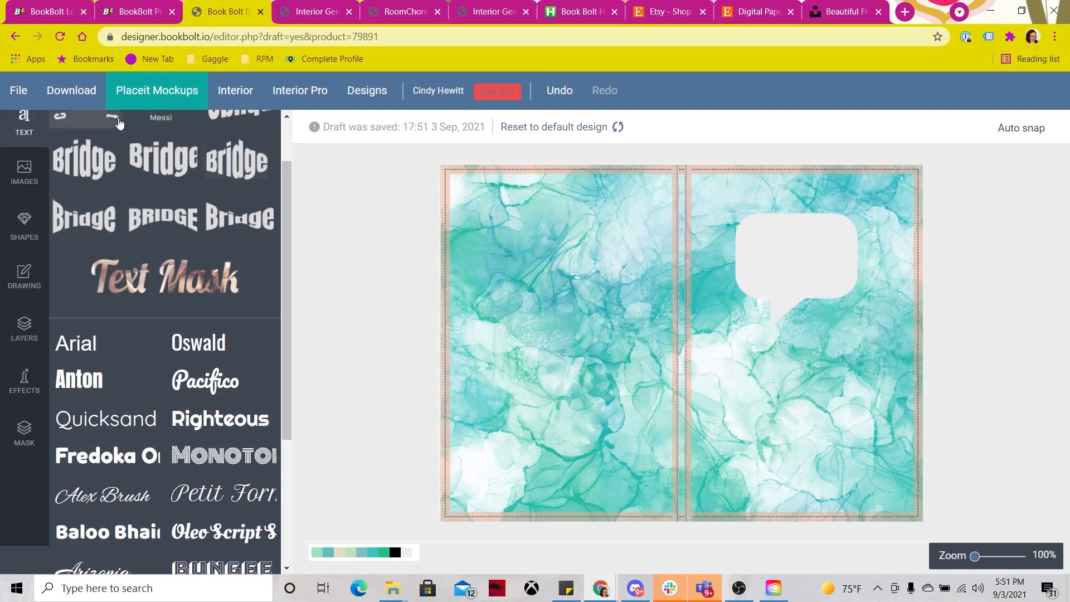
{"action": "scroll", "coordinate": [252, 381], "scroll_direction": "down", "scroll_amount": 2}
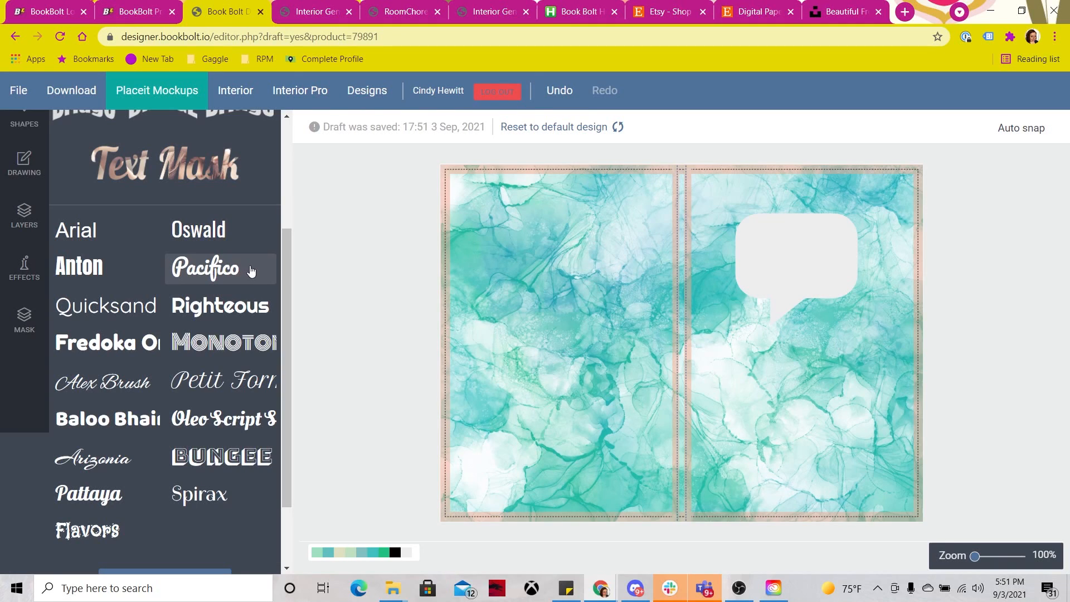
{"action": "scroll", "coordinate": [212, 342], "scroll_direction": "down", "scroll_amount": 2}
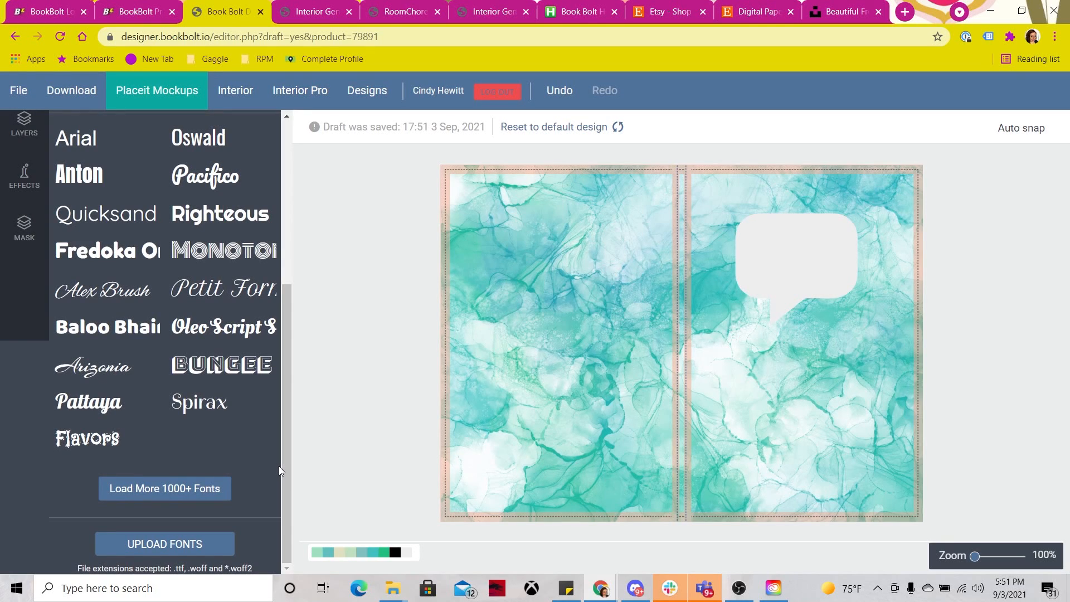
{"action": "left_click", "coordinate": [87, 439]}
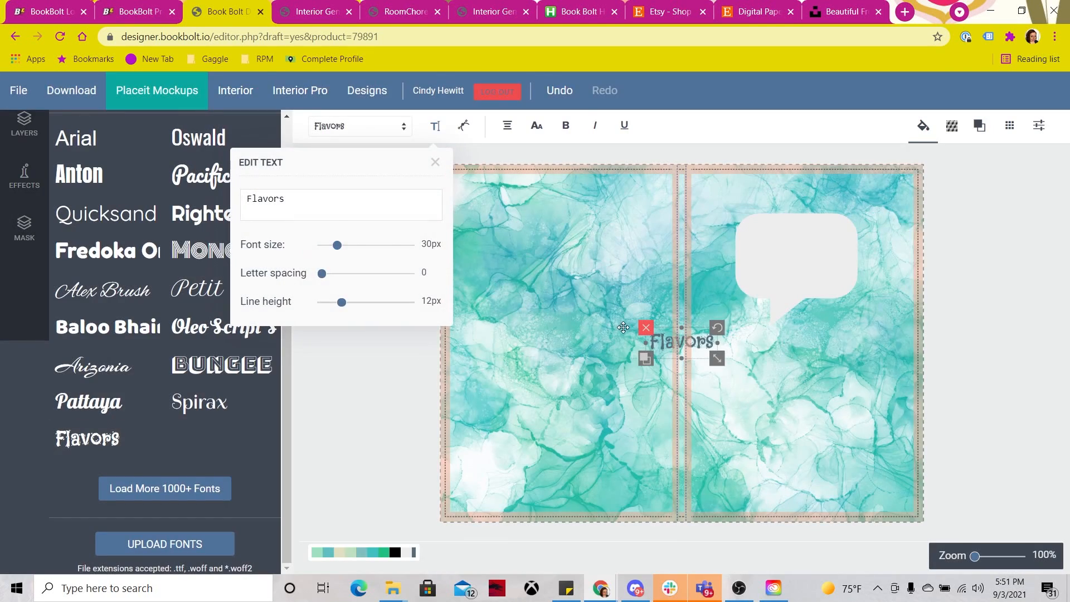
{"action": "double_click", "coordinate": [343, 204]}
{"action": "type", "text": "Your c"}
{"action": "key", "text": "BackSpace"}
{"action": "type", "text": "Chore Li"}
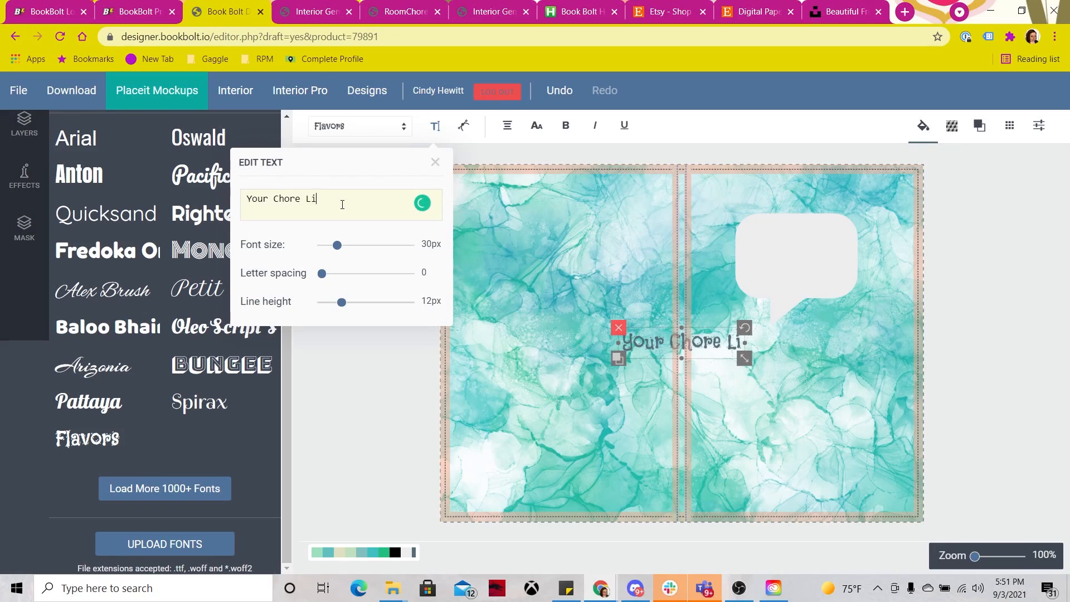
{"action": "type", "text": "st"}
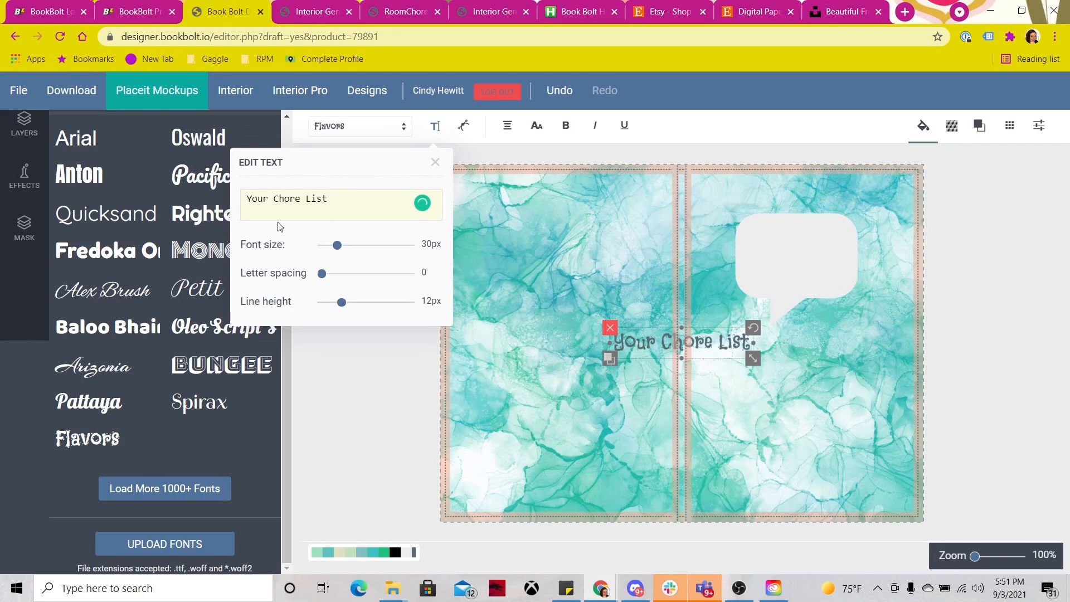
{"action": "left_click", "coordinate": [274, 199]}
{"action": "key", "text": "Return"}
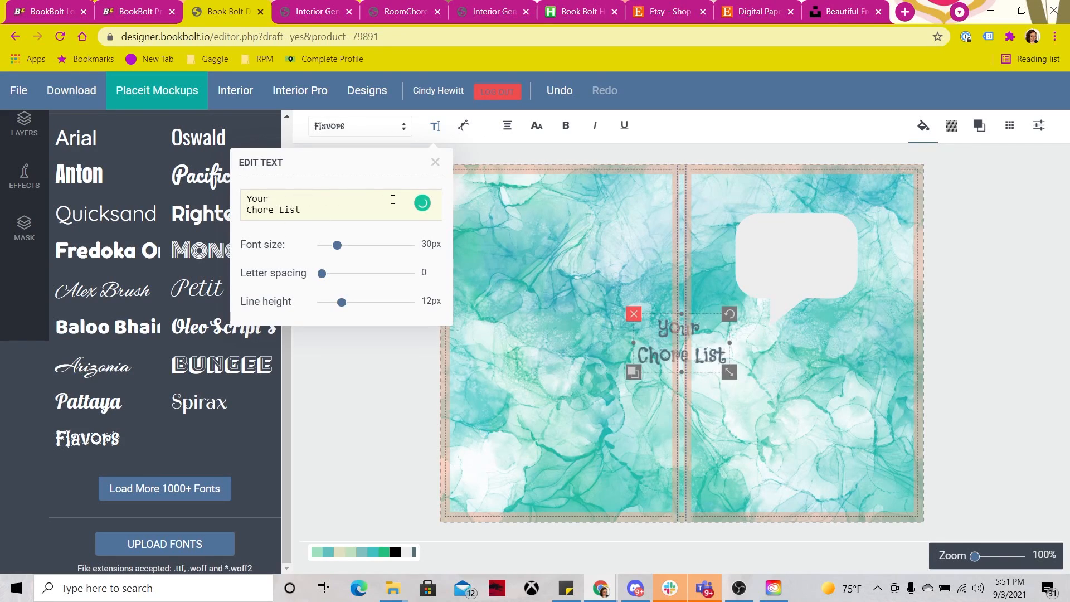
Move the "Your Chore List" text inside the speech bubble and deselect it
{"action": "left_click", "coordinate": [703, 351]}
{"action": "left_click_drag", "start_coordinate": [703, 351], "coordinate": [816, 264]}
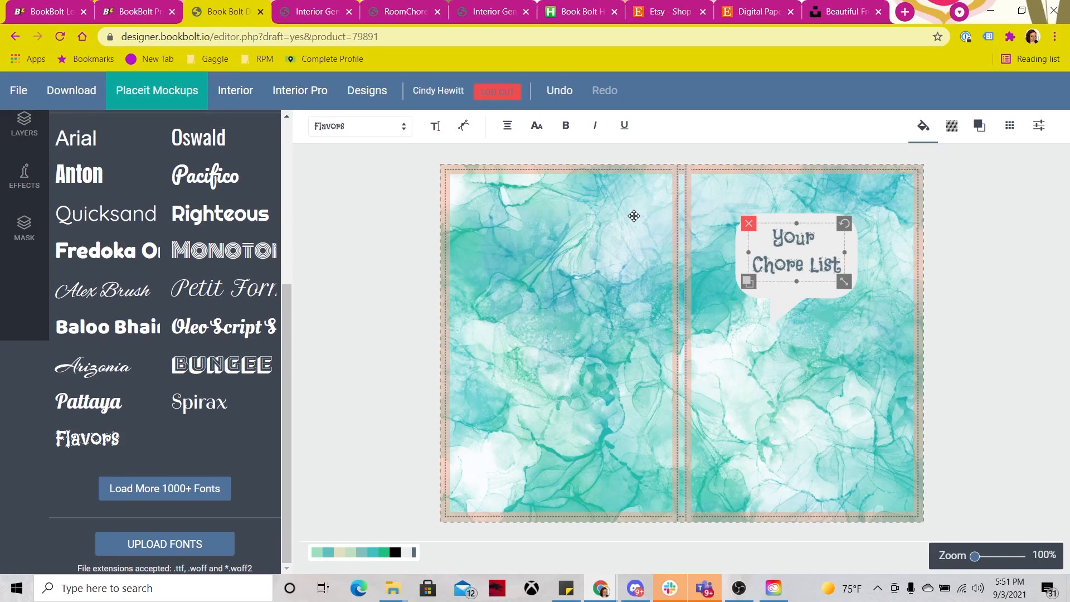
{"action": "left_click", "coordinate": [351, 227]}
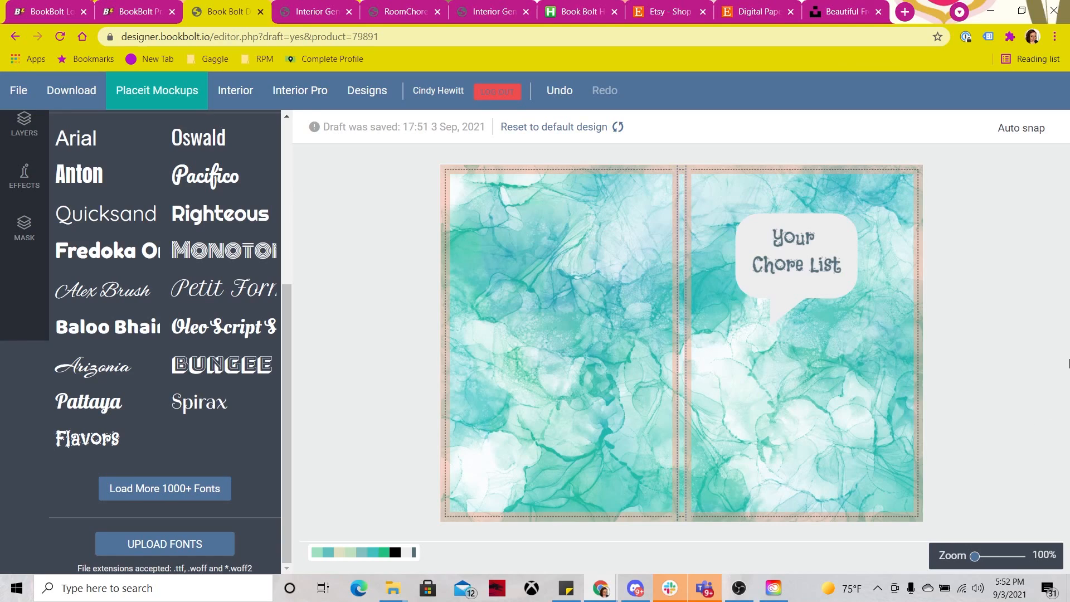
Switch to Unsplash and search for chihuahua photos using the recent search
{"action": "left_click", "coordinate": [828, 21]}
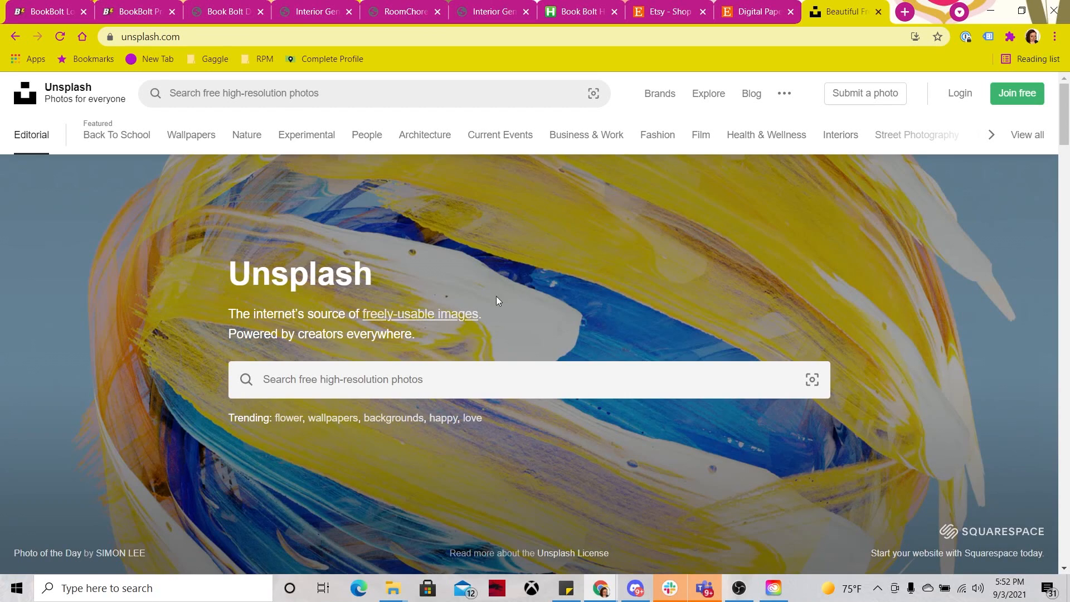
{"action": "left_click", "coordinate": [499, 373]}
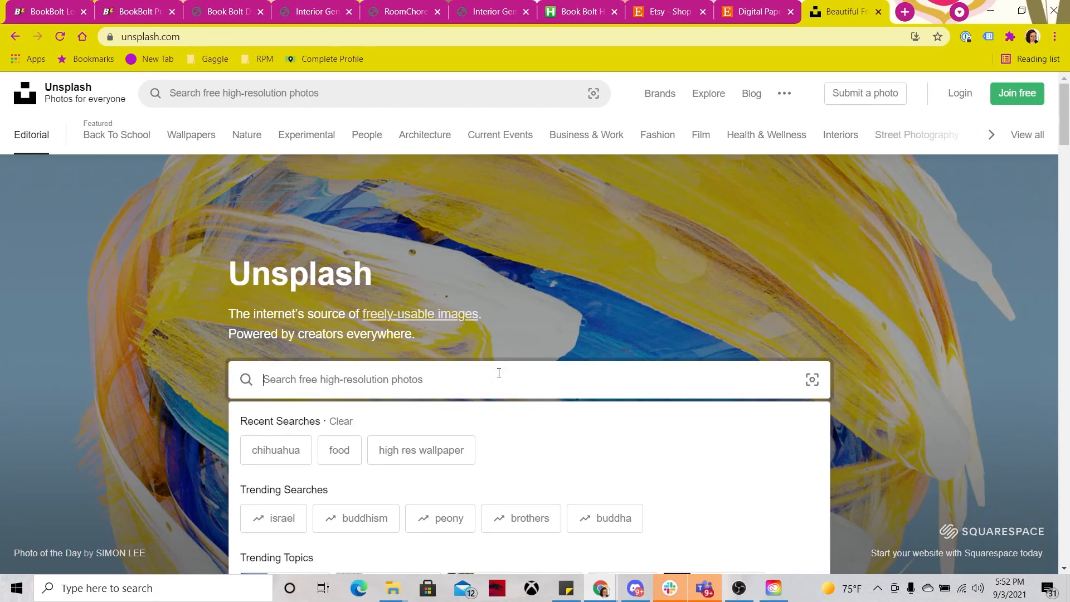
{"action": "left_click", "coordinate": [285, 450]}
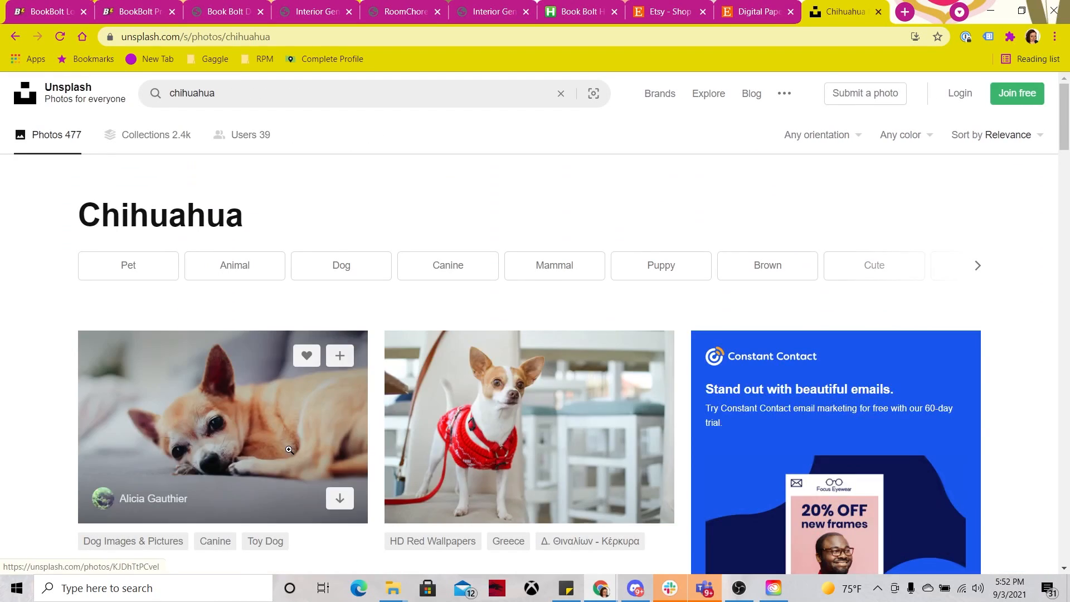
Browse the chihuahua photo results for a cover picture, comparing them with the cover in the Book Bolt designer
{"action": "scroll", "coordinate": [487, 409], "scroll_direction": "down", "scroll_amount": 6}
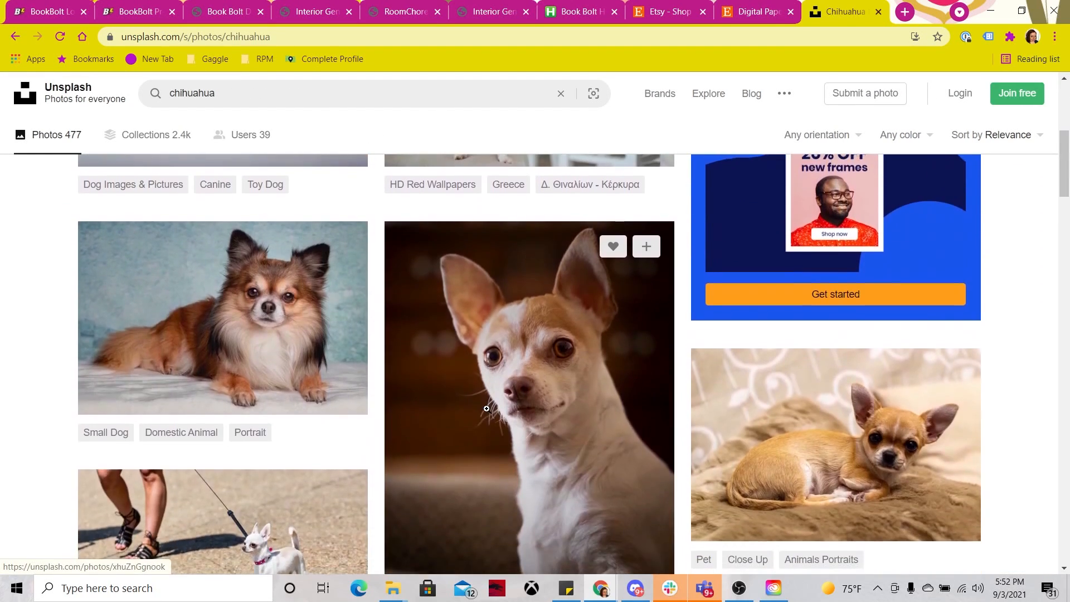
{"action": "scroll", "coordinate": [486, 409], "scroll_direction": "down", "scroll_amount": 2}
{"action": "scroll", "coordinate": [487, 408], "scroll_direction": "up", "scroll_amount": 1}
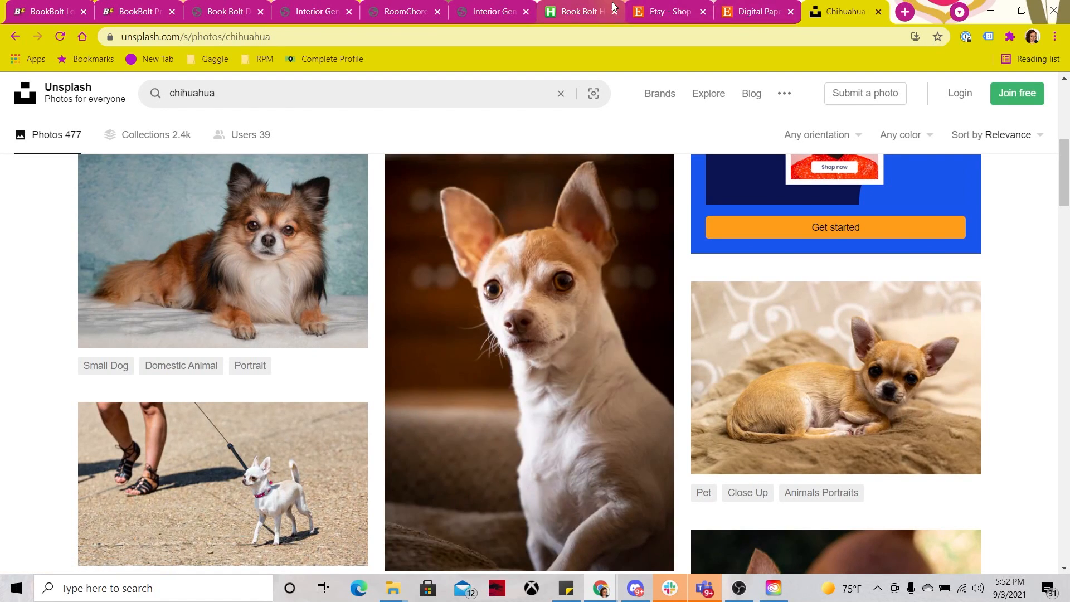
{"action": "left_click", "coordinate": [228, 12]}
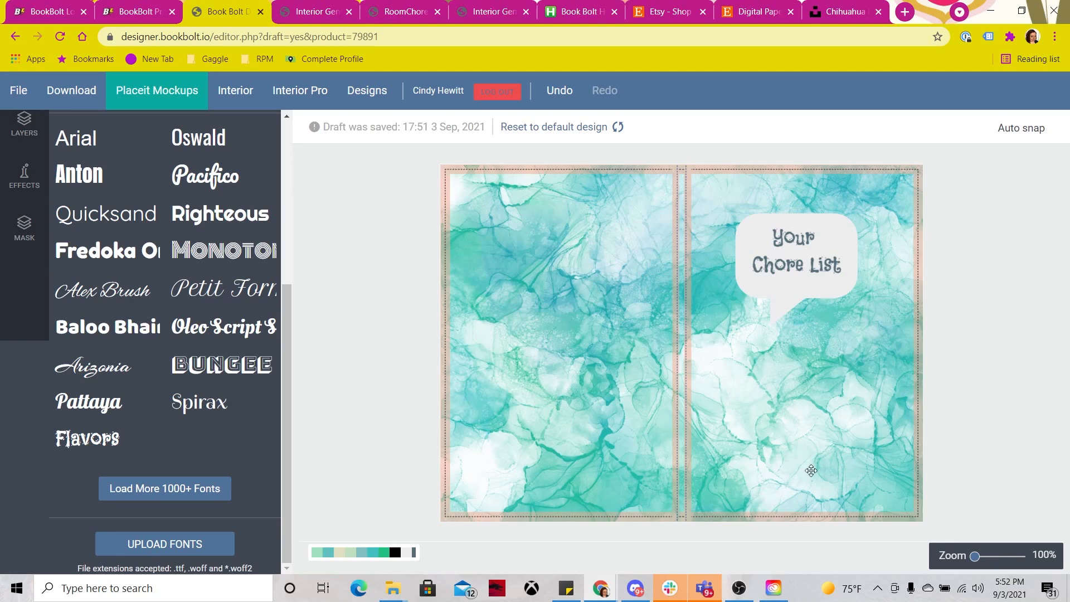
{"action": "left_click", "coordinate": [853, 7]}
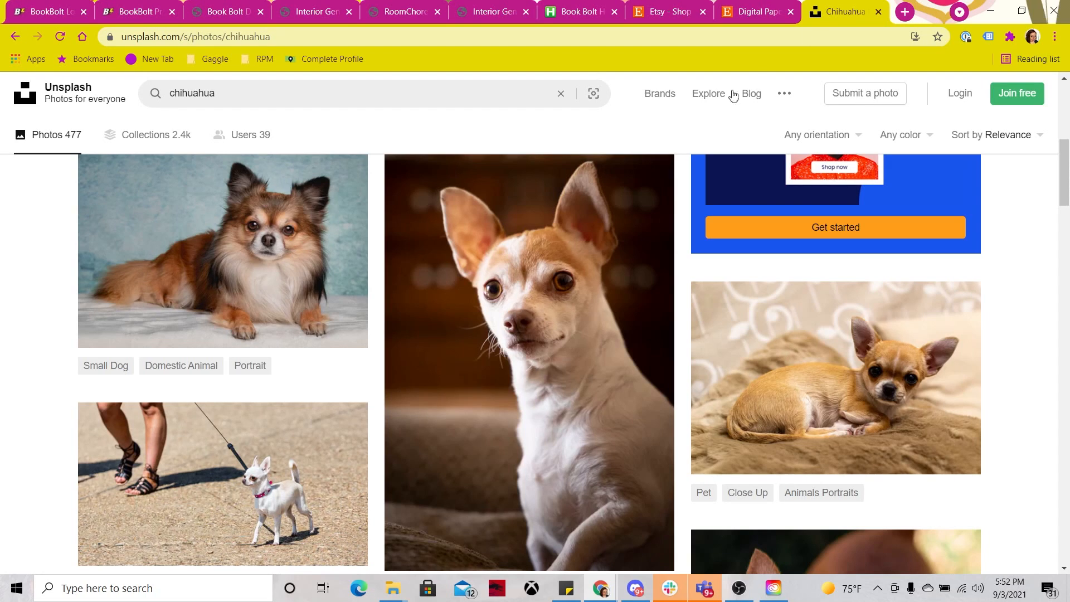
{"action": "scroll", "coordinate": [578, 192], "scroll_direction": "up", "scroll_amount": 6}
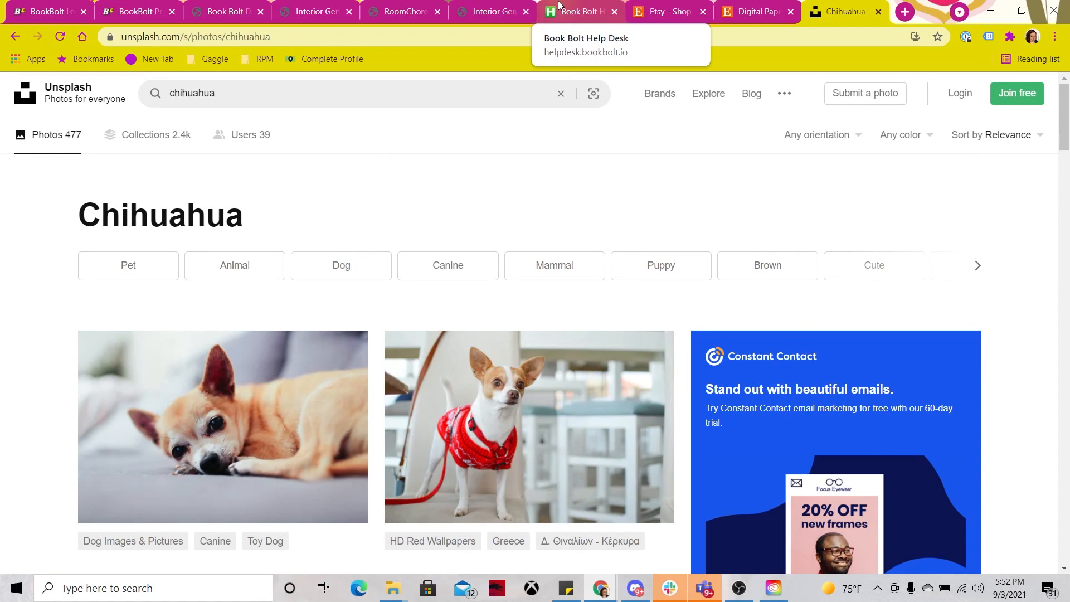
Open the photo of the chihuahua in the red sweater, review its license details and related photos, and close it
{"action": "left_click", "coordinate": [563, 376]}
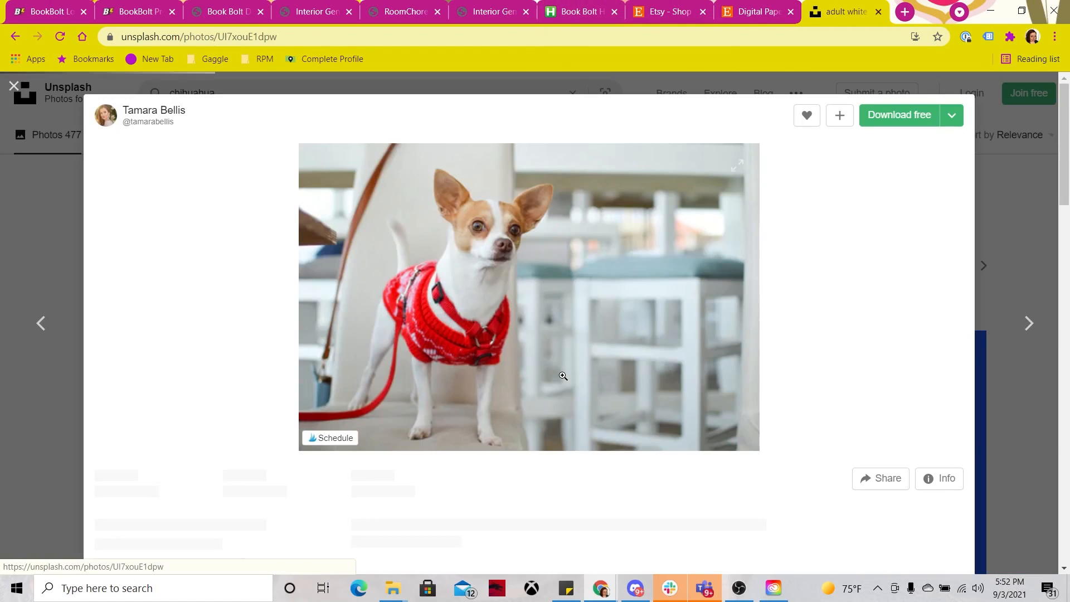
{"action": "scroll", "coordinate": [563, 375], "scroll_direction": "down", "scroll_amount": 4}
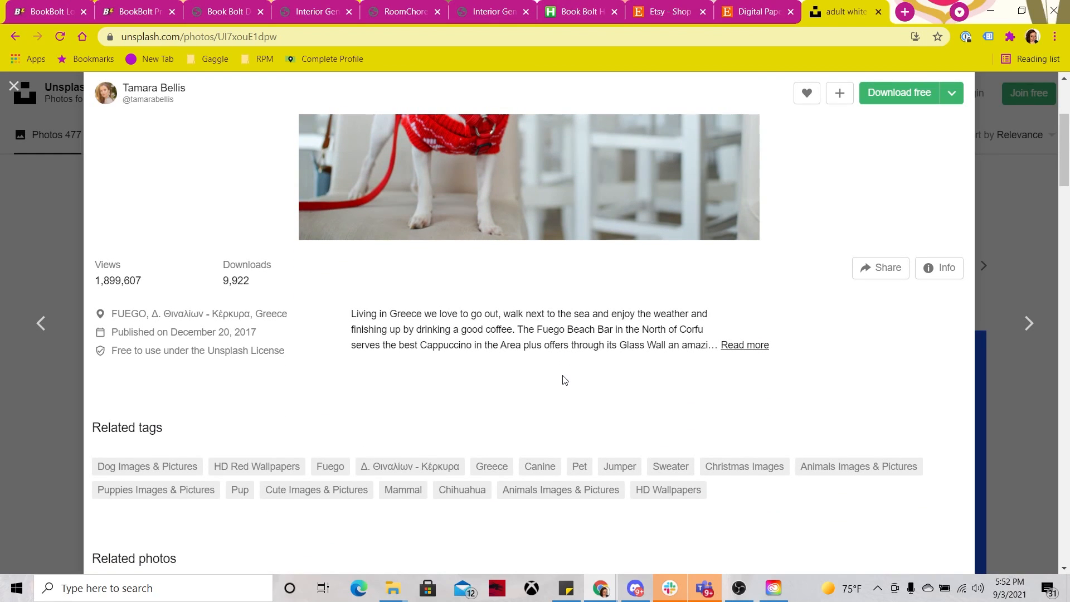
{"action": "scroll", "coordinate": [564, 380], "scroll_direction": "down", "scroll_amount": 1}
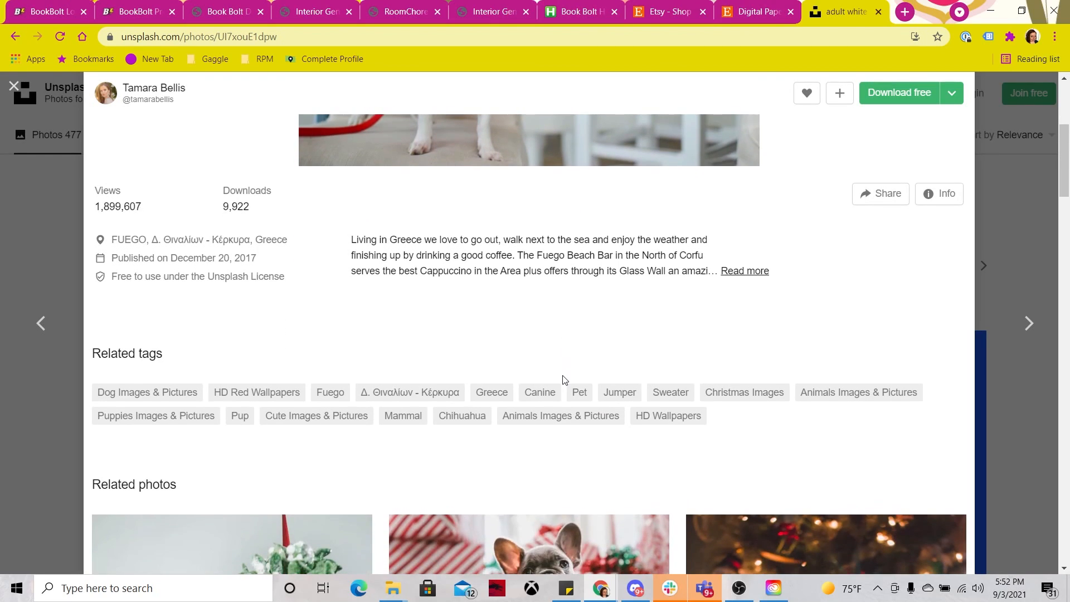
{"action": "scroll", "coordinate": [563, 379], "scroll_direction": "down", "scroll_amount": 4}
{"action": "scroll", "coordinate": [563, 379], "scroll_direction": "up", "scroll_amount": 4}
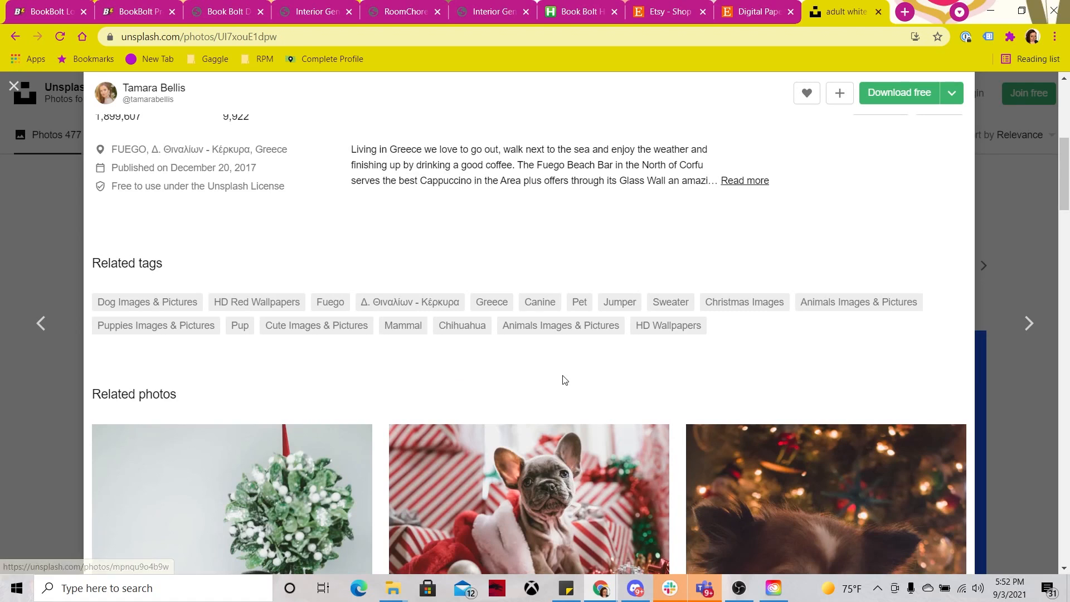
{"action": "scroll", "coordinate": [563, 376], "scroll_direction": "up", "scroll_amount": 5}
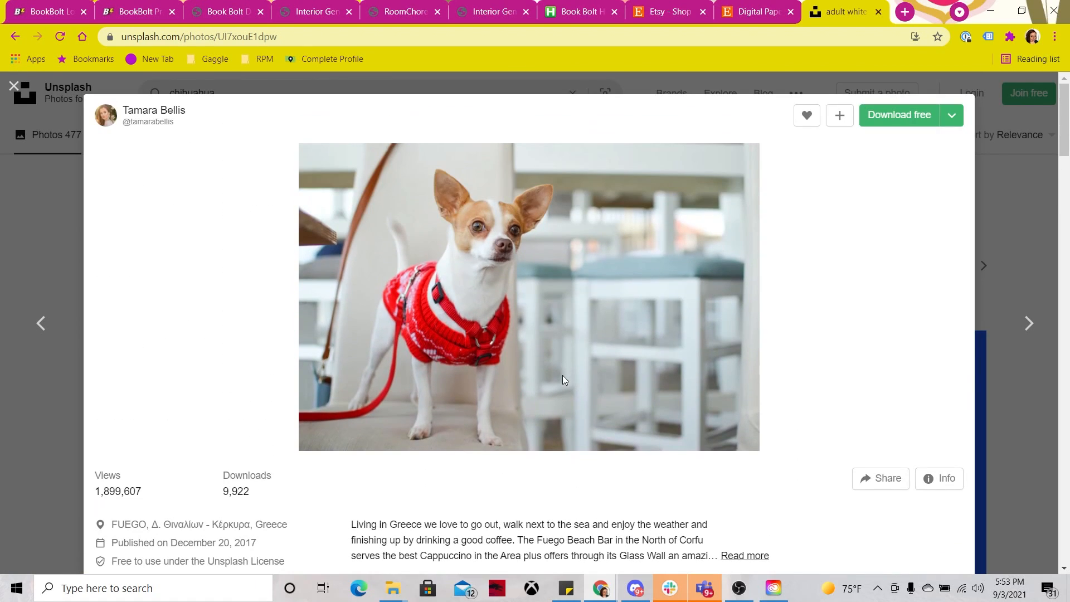
{"action": "scroll", "coordinate": [563, 376], "scroll_direction": "down", "scroll_amount": 2}
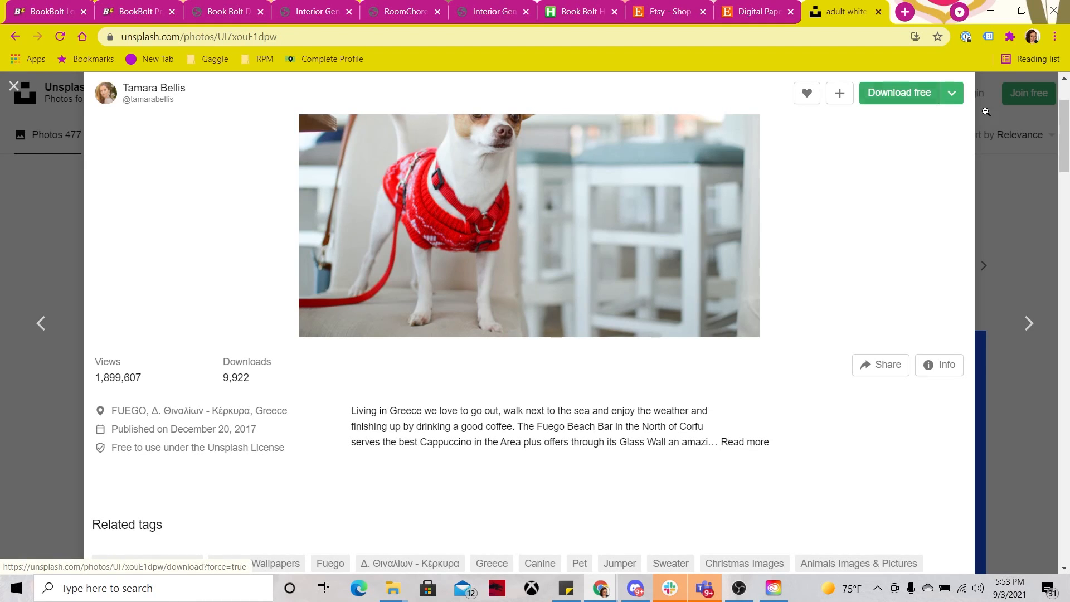
{"action": "left_click", "coordinate": [1009, 135]}
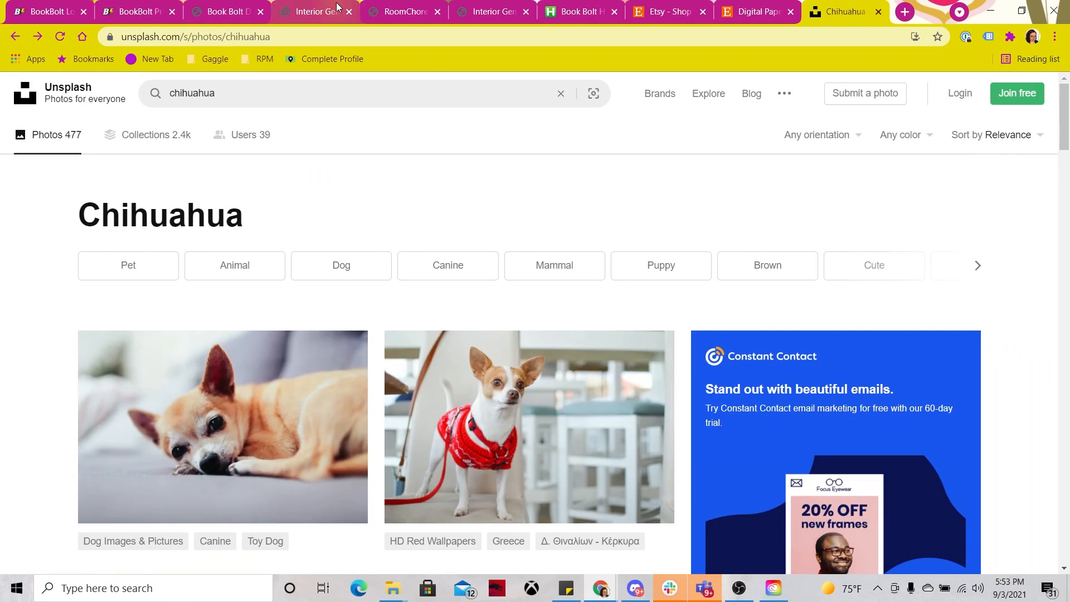
Return to the Book Bolt cover designer, generate the cover's download file, and open the resulting PDF for review
{"action": "left_click", "coordinate": [149, 12]}
{"action": "left_click", "coordinate": [210, 9]}
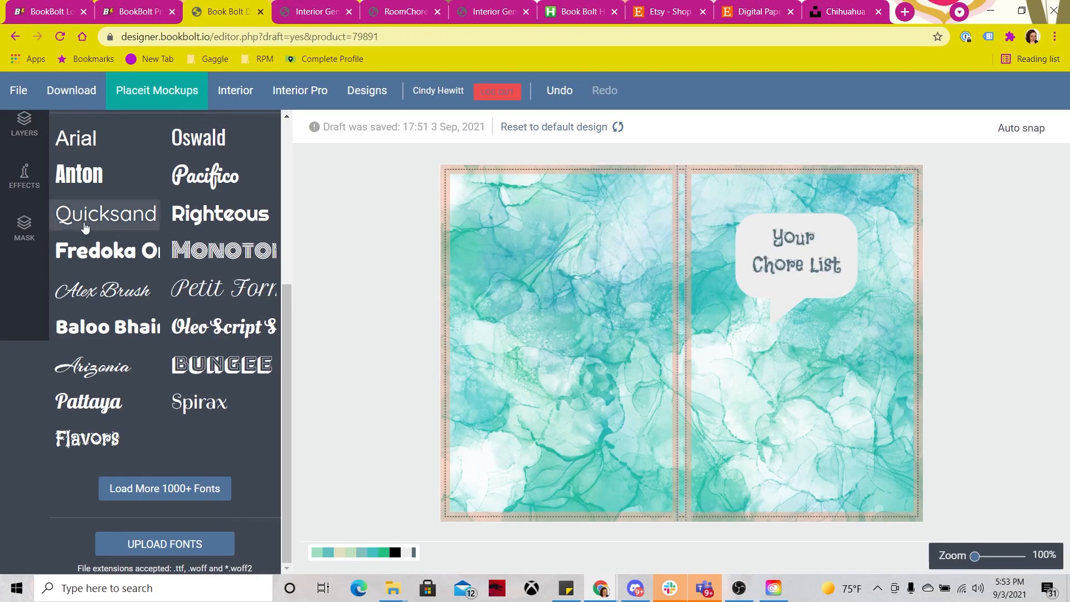
{"action": "left_click", "coordinate": [77, 93]}
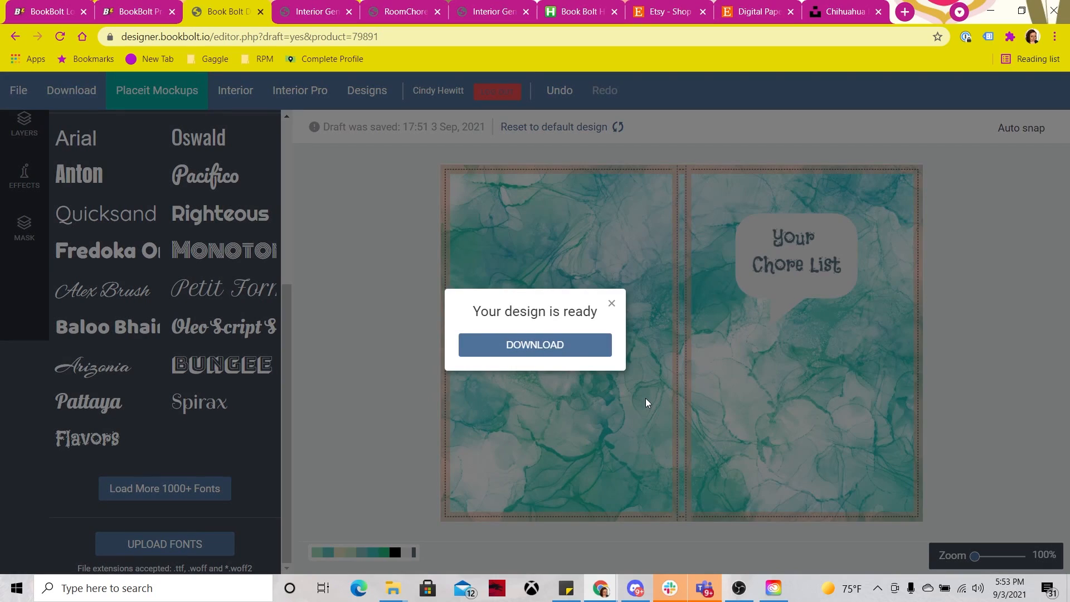
{"action": "left_click", "coordinate": [538, 341]}
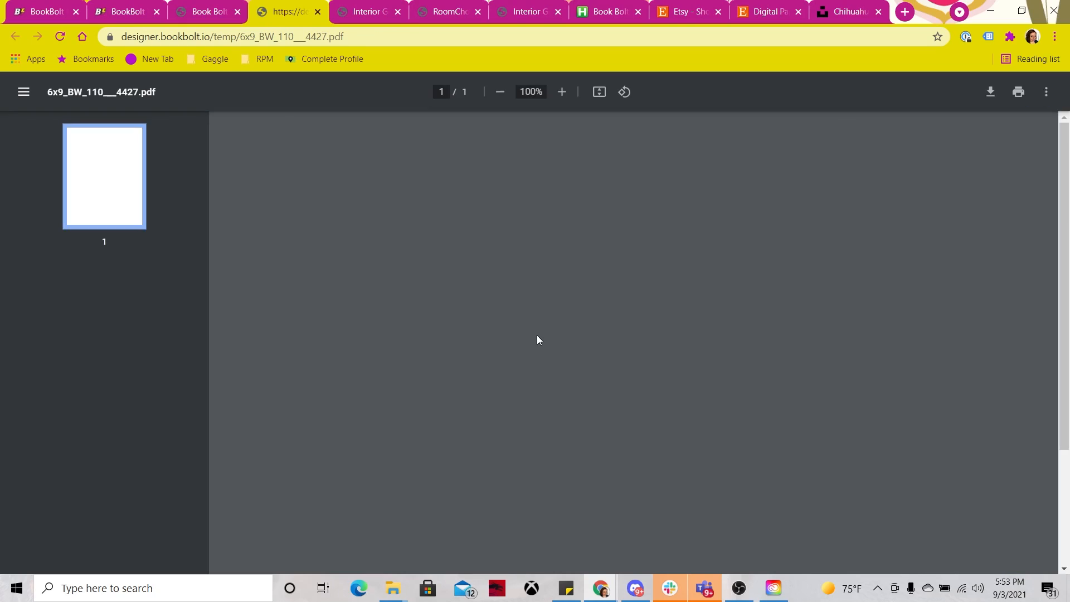
{"action": "scroll", "coordinate": [537, 336], "scroll_direction": "down", "scroll_amount": 3}
{"action": "scroll", "coordinate": [557, 309], "scroll_direction": "up", "scroll_amount": 3}
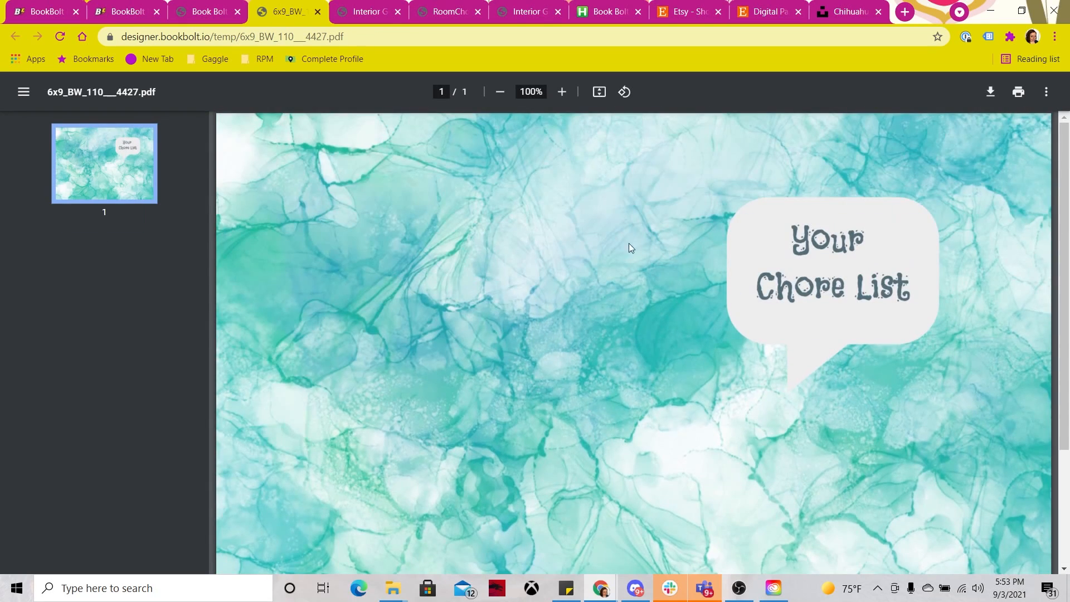
Dismiss the designer's download dialog and save the cover PDF to the Downloads folder as 6x9_BW_110___4427
{"action": "left_click", "coordinate": [206, 6]}
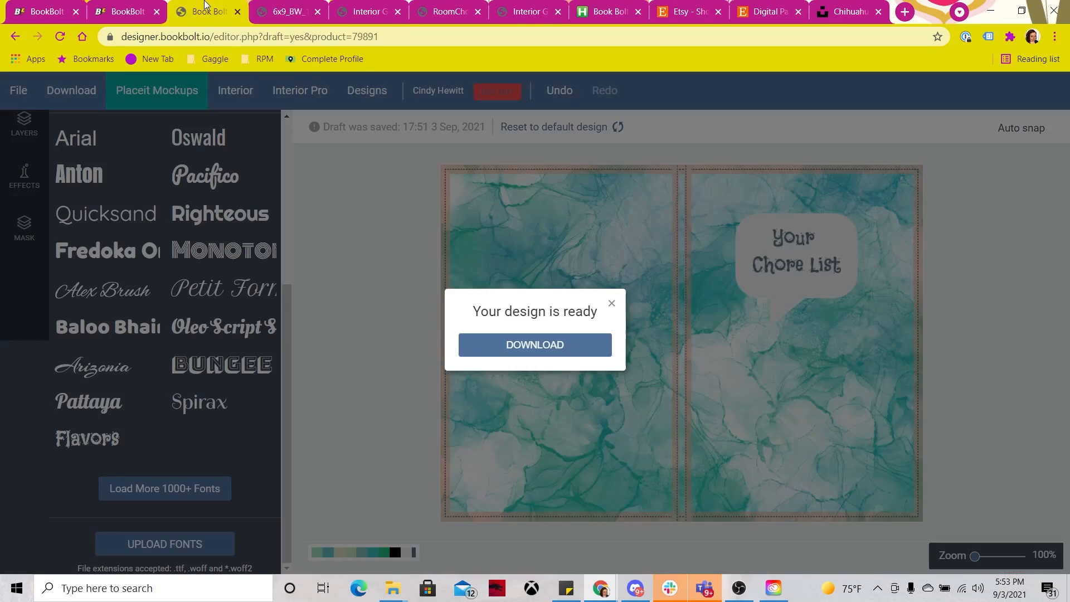
{"action": "left_click", "coordinate": [612, 304]}
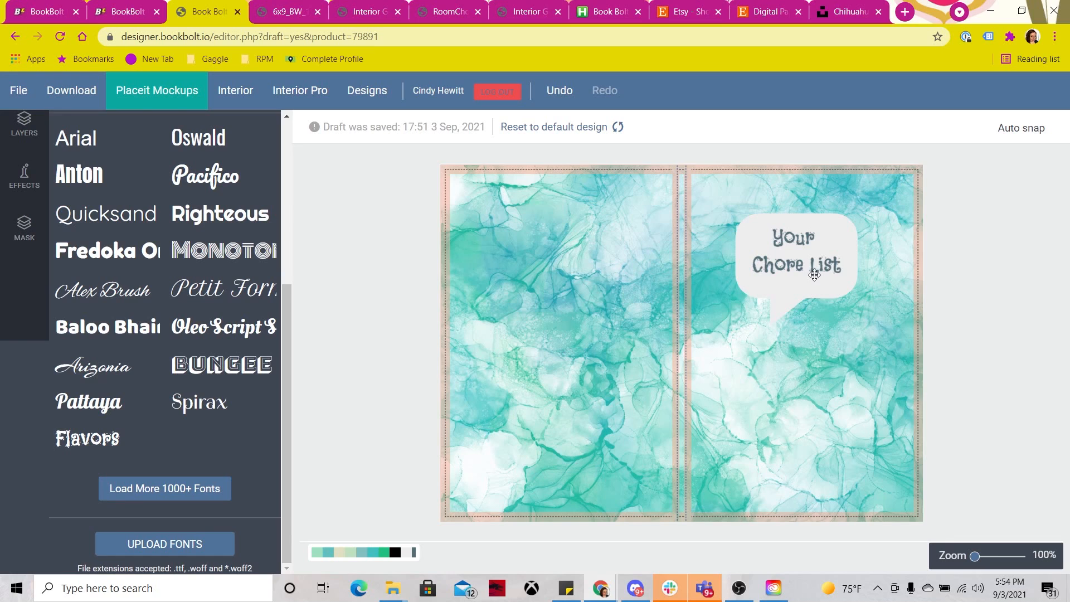
{"action": "left_click", "coordinate": [283, 12]}
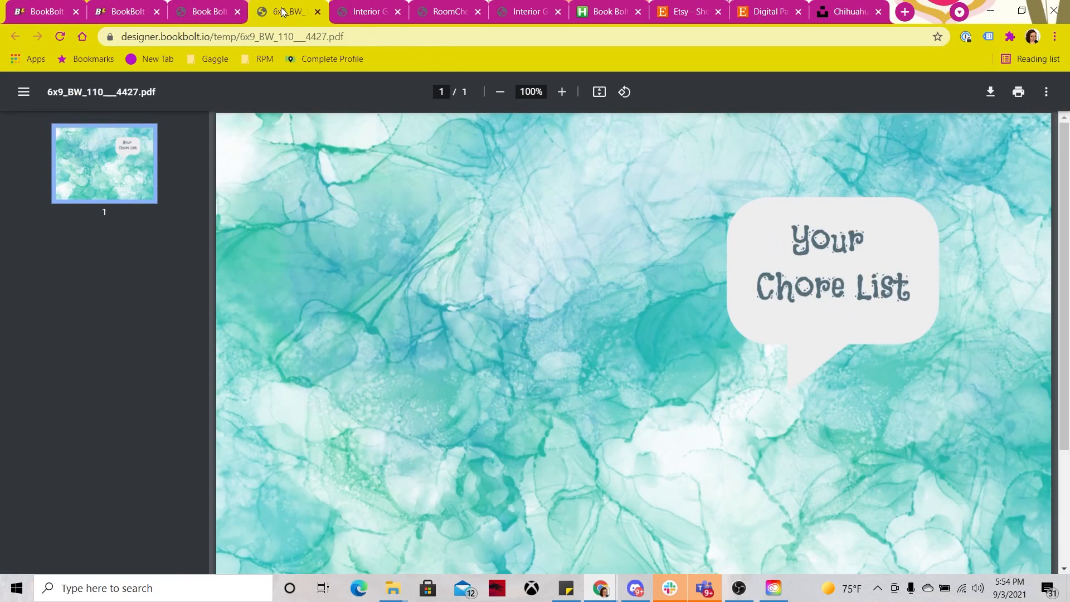
{"action": "left_click", "coordinate": [992, 92]}
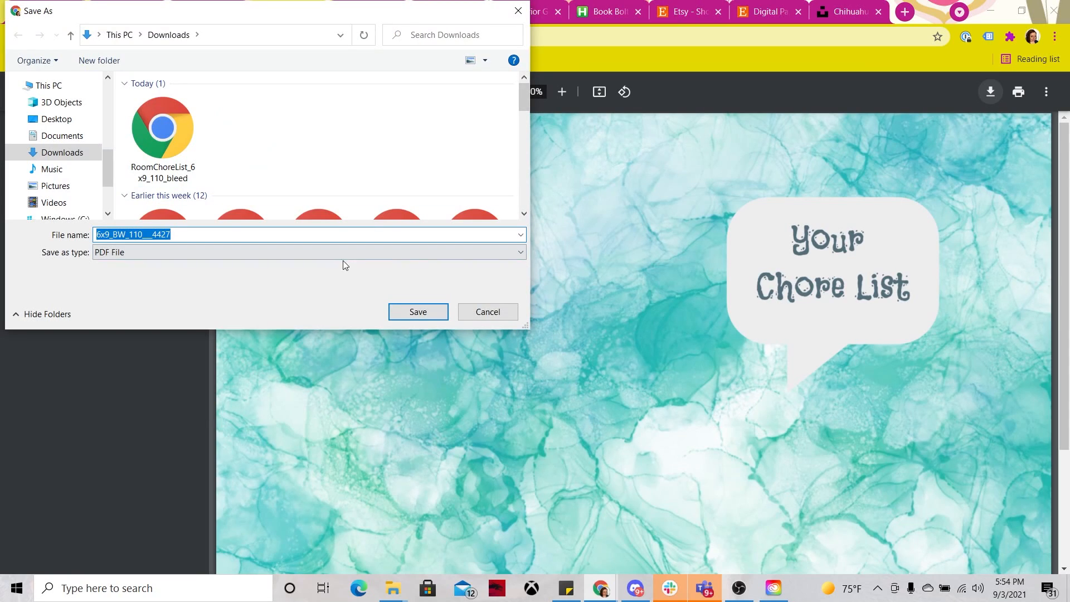
{"action": "left_click", "coordinate": [418, 312]}
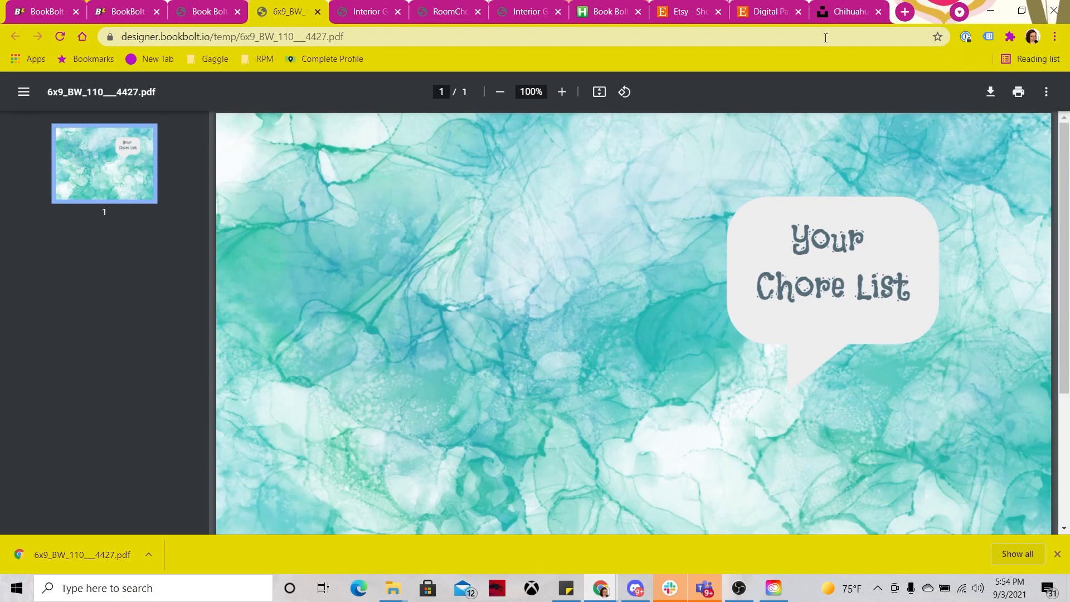
Open KDP in place of the Unsplash page, choose to add an account, and sign in with the prefilled credentials
{"action": "left_click", "coordinate": [848, 11]}
{"action": "left_click", "coordinate": [815, 37]}
{"action": "type", "text": "kdp"}
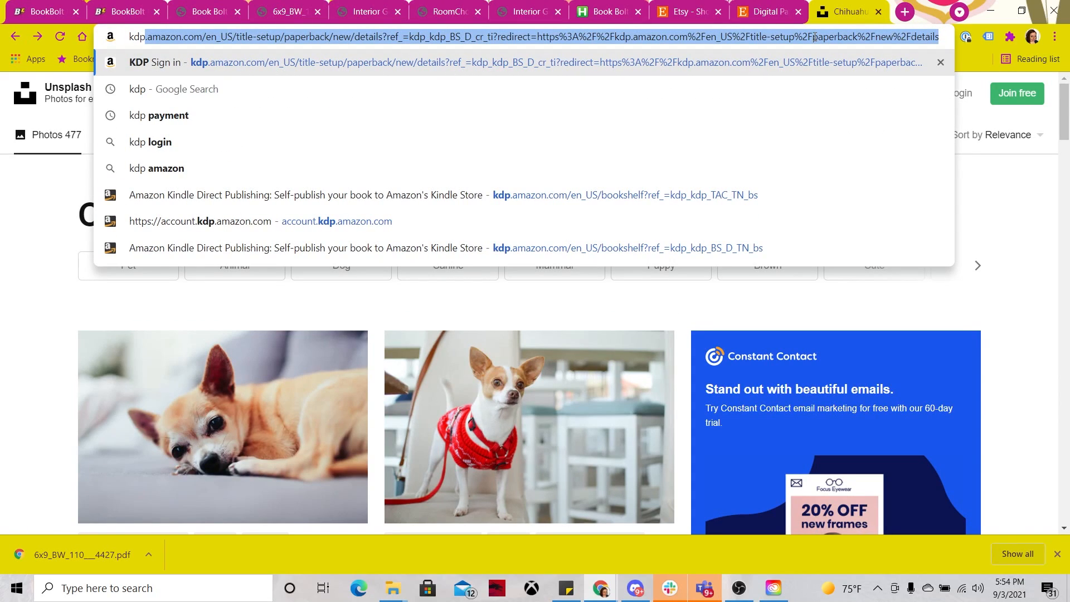
{"action": "key", "text": "Return"}
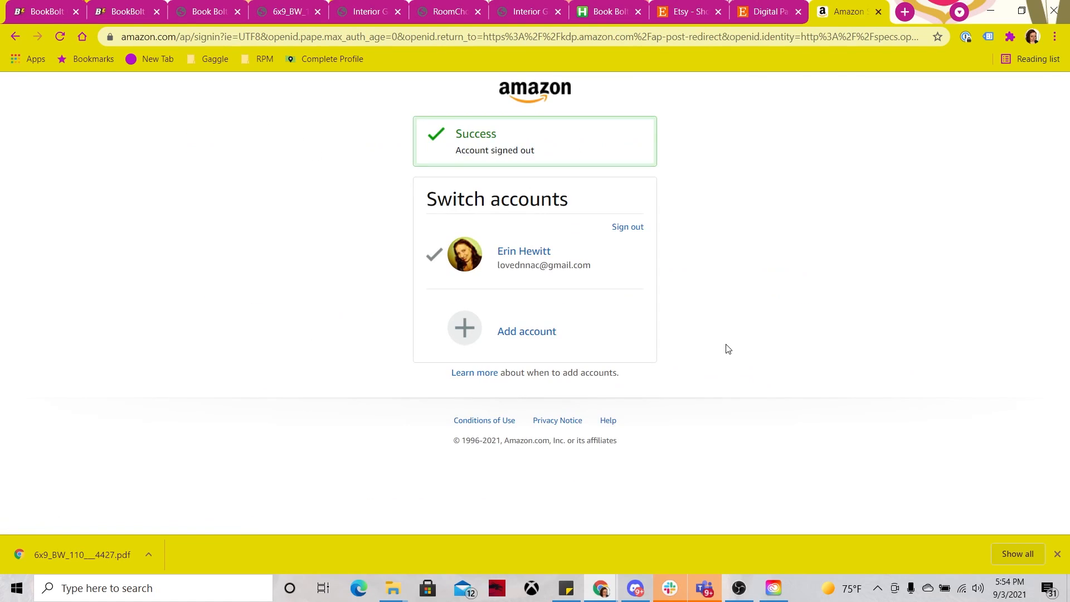
{"action": "left_click", "coordinate": [560, 340]}
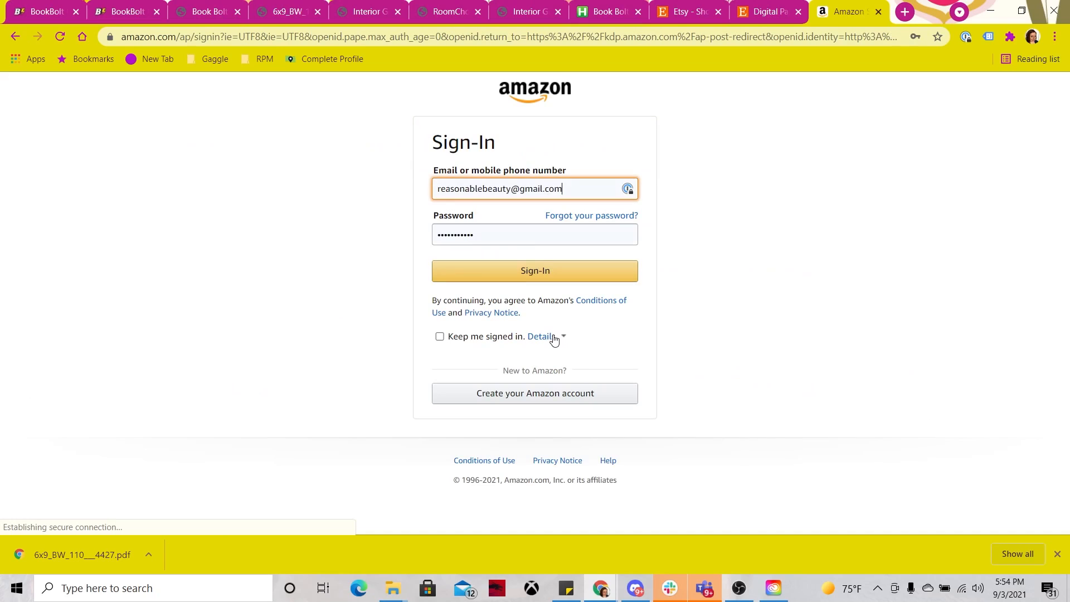
{"action": "left_click", "coordinate": [521, 273]}
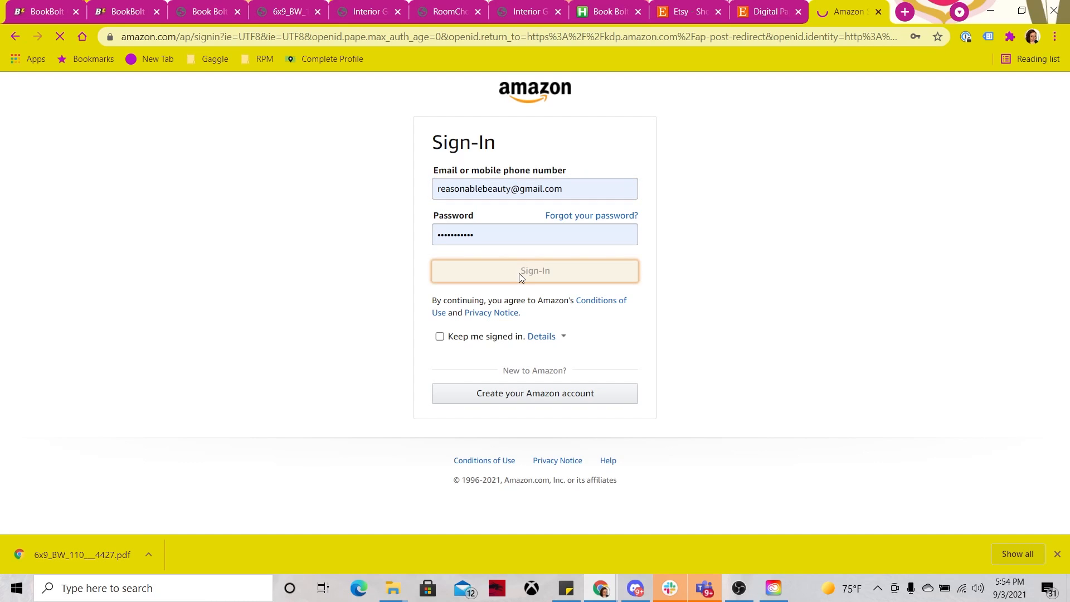
Go to the KDP bookshelf and start creating a new paperback title
{"action": "left_click", "coordinate": [643, 83]}
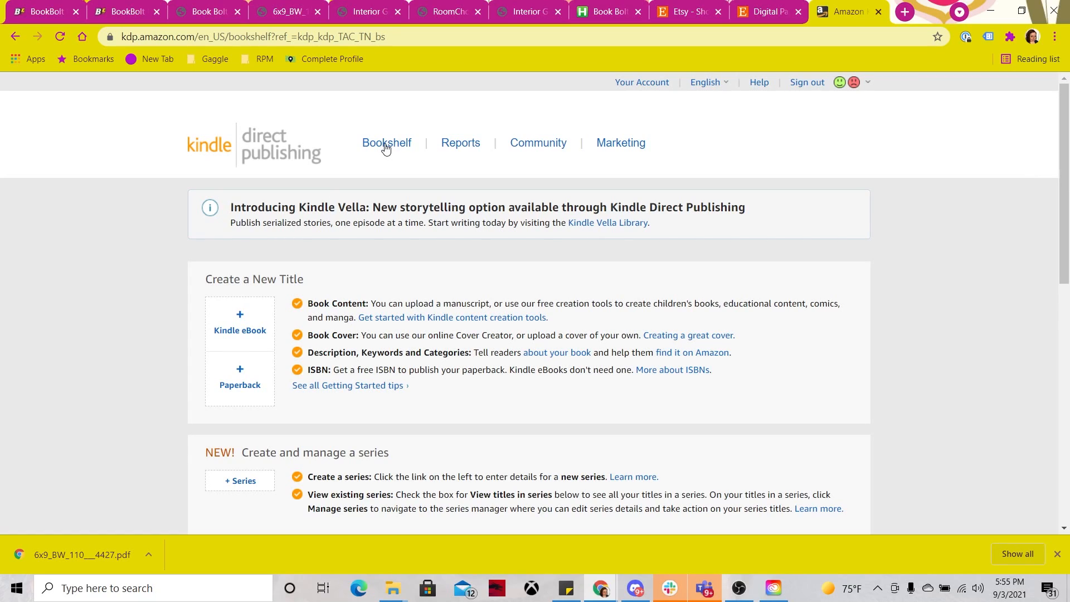
{"action": "scroll", "coordinate": [384, 148], "scroll_direction": "down", "scroll_amount": 2}
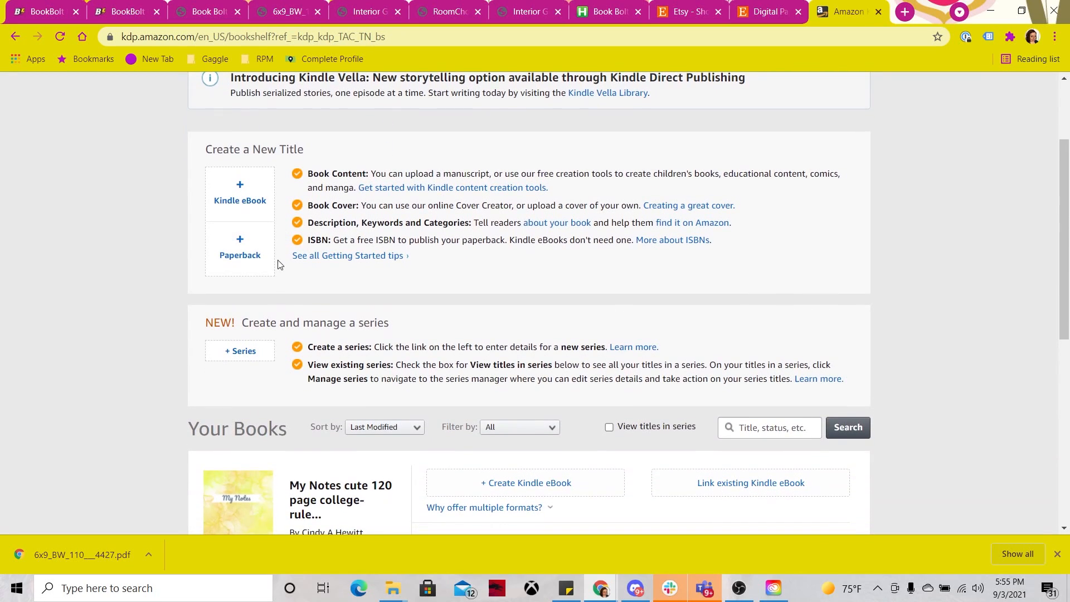
{"action": "left_click", "coordinate": [238, 245]}
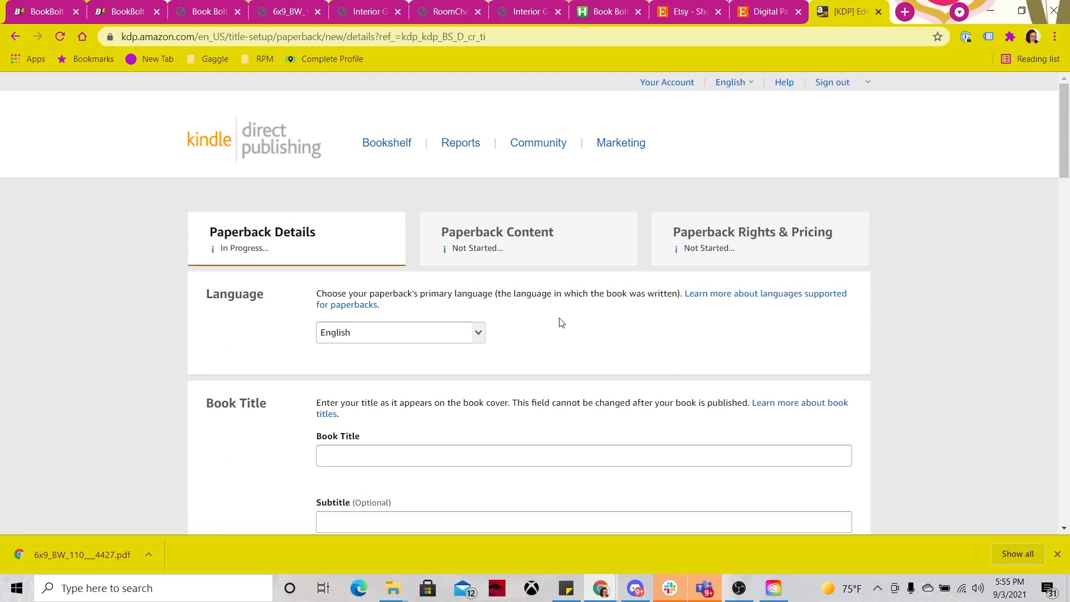
Look through the language choices, leave the paperback in English, and enter "My Chore List" as the book title
{"action": "scroll", "coordinate": [561, 323], "scroll_direction": "down", "scroll_amount": 3}
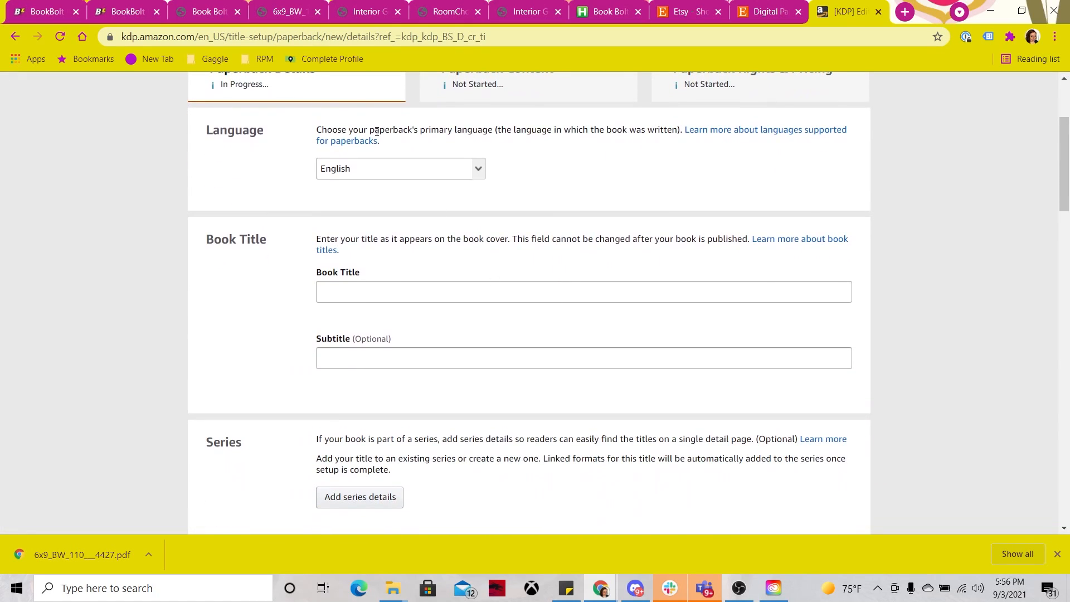
{"action": "left_click", "coordinate": [483, 175]}
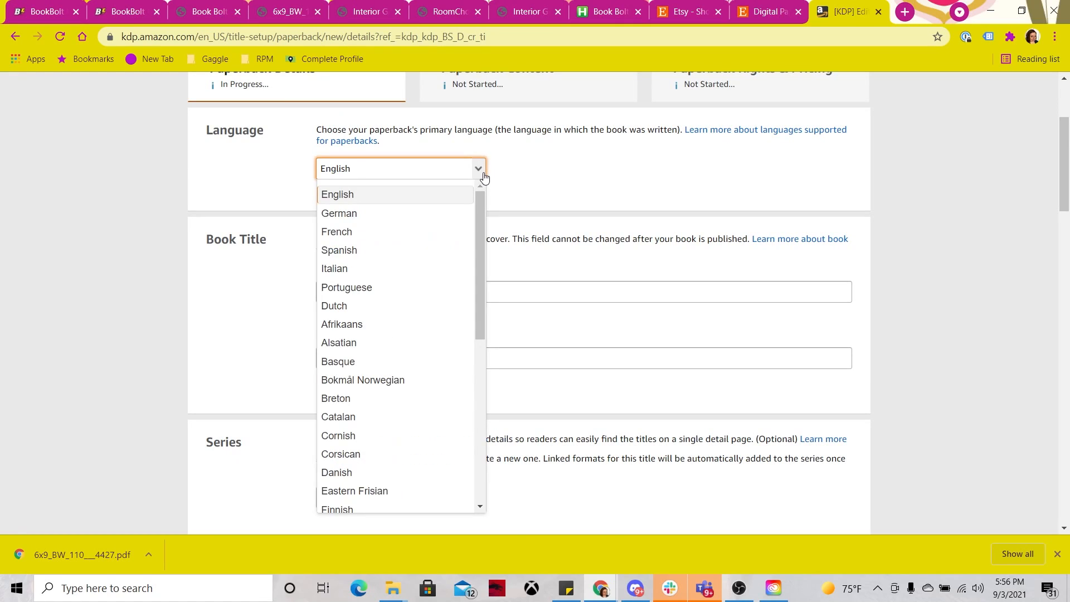
{"action": "left_click", "coordinate": [529, 175]}
{"action": "left_click", "coordinate": [409, 291]}
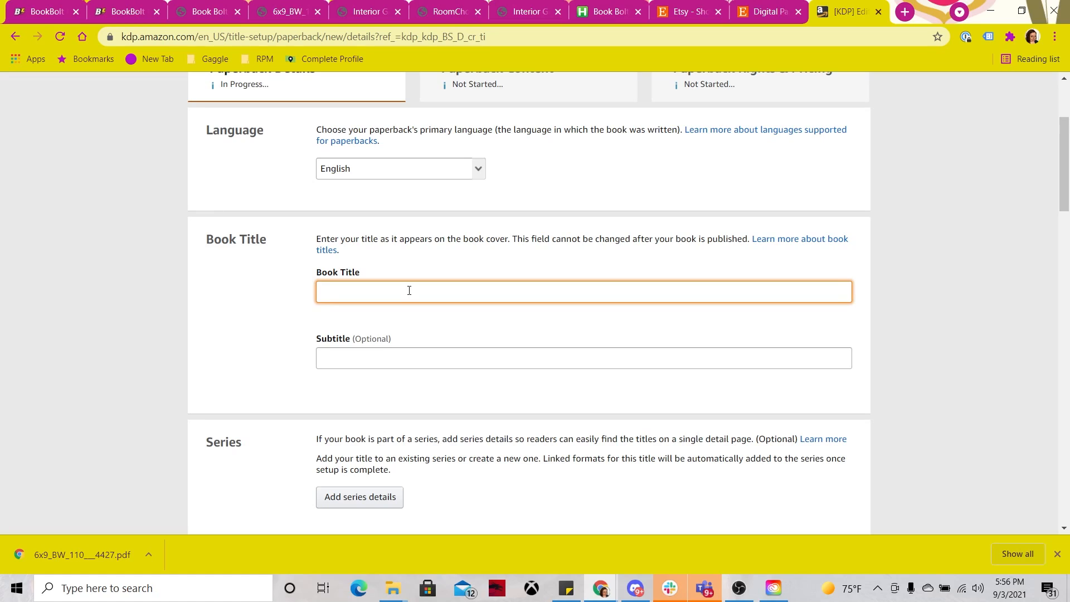
{"action": "type", "text": "M"}
{"action": "key", "text": "BackSpace"}
{"action": "type", "text": "My Chore List"}
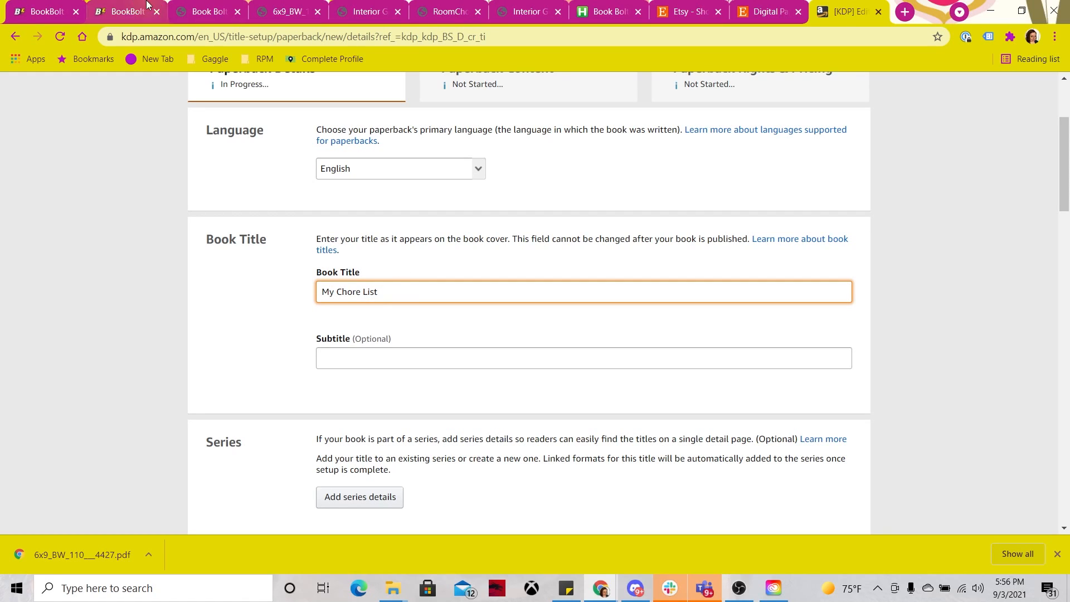
Switch to the Book Bolt members site, change from Create to Research mode, and open the product search
{"action": "left_click", "coordinate": [46, 10]}
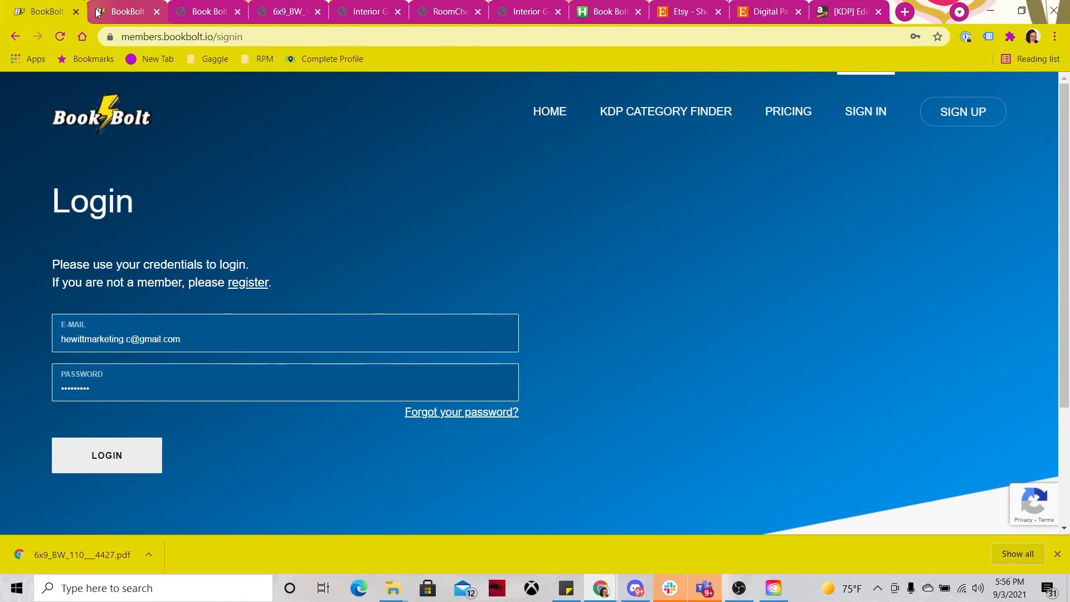
{"action": "left_click", "coordinate": [114, 11]}
{"action": "left_click", "coordinate": [72, 145]}
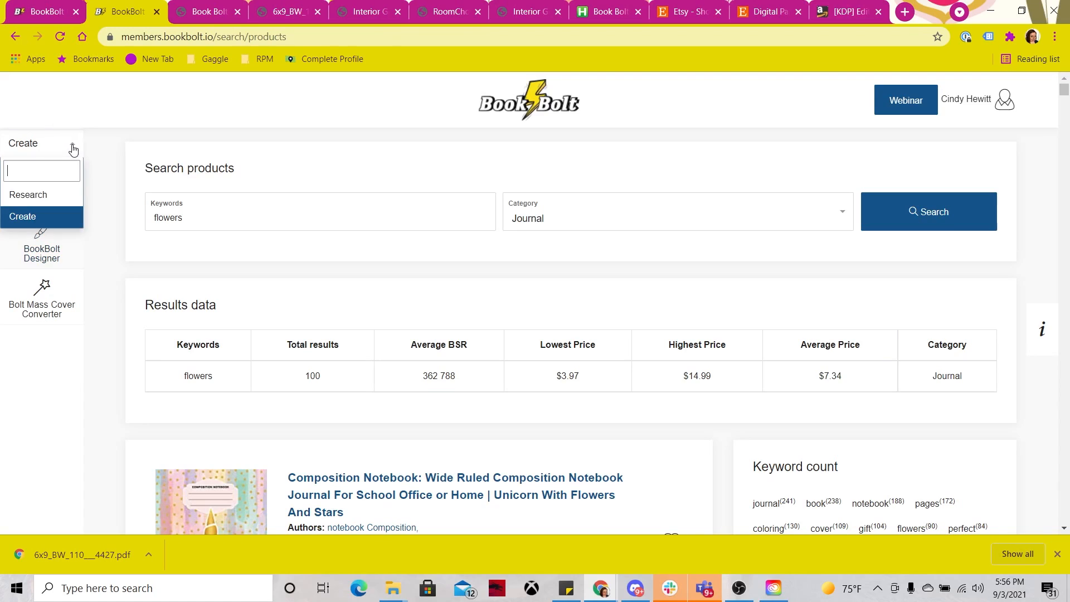
{"action": "left_click", "coordinate": [19, 194]}
{"action": "left_click", "coordinate": [56, 253]}
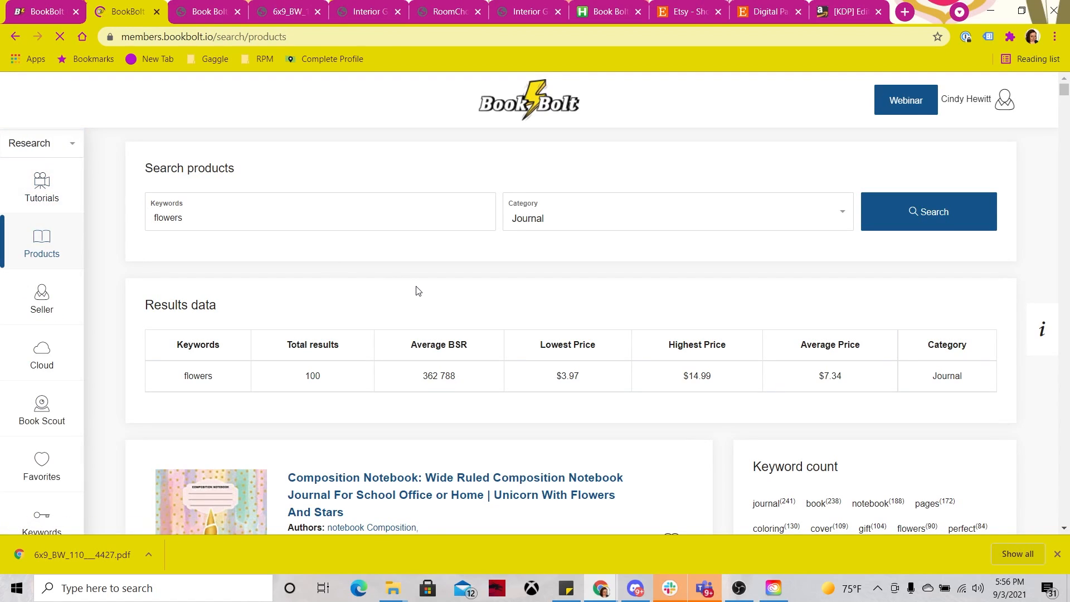
Search the products for the keyword "chore" in the Journal category and dismiss the browser's downloads bar
{"action": "scroll", "coordinate": [457, 387], "scroll_direction": "down", "scroll_amount": 6}
{"action": "scroll", "coordinate": [457, 390], "scroll_direction": "up", "scroll_amount": 3}
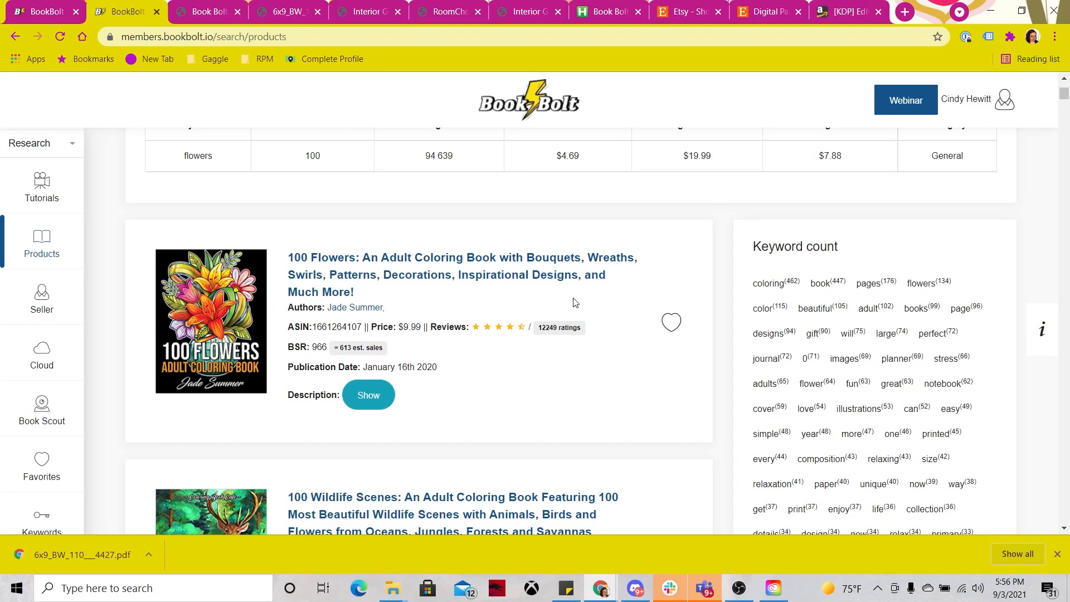
{"action": "scroll", "coordinate": [575, 302], "scroll_direction": "up", "scroll_amount": 4}
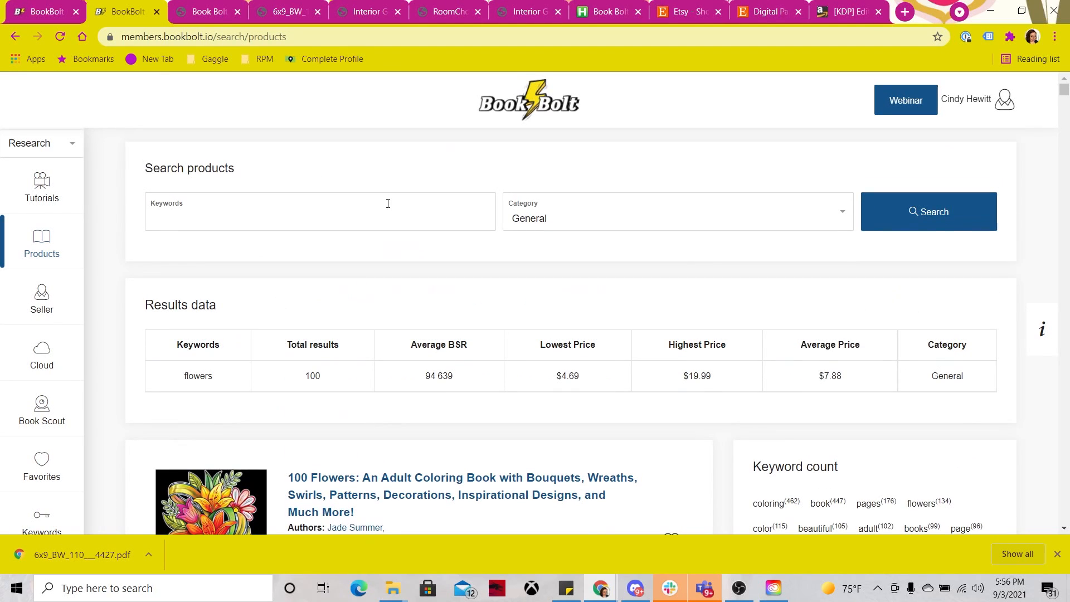
{"action": "left_click", "coordinate": [562, 223]}
{"action": "scroll", "coordinate": [563, 292], "scroll_direction": "up", "scroll_amount": 3}
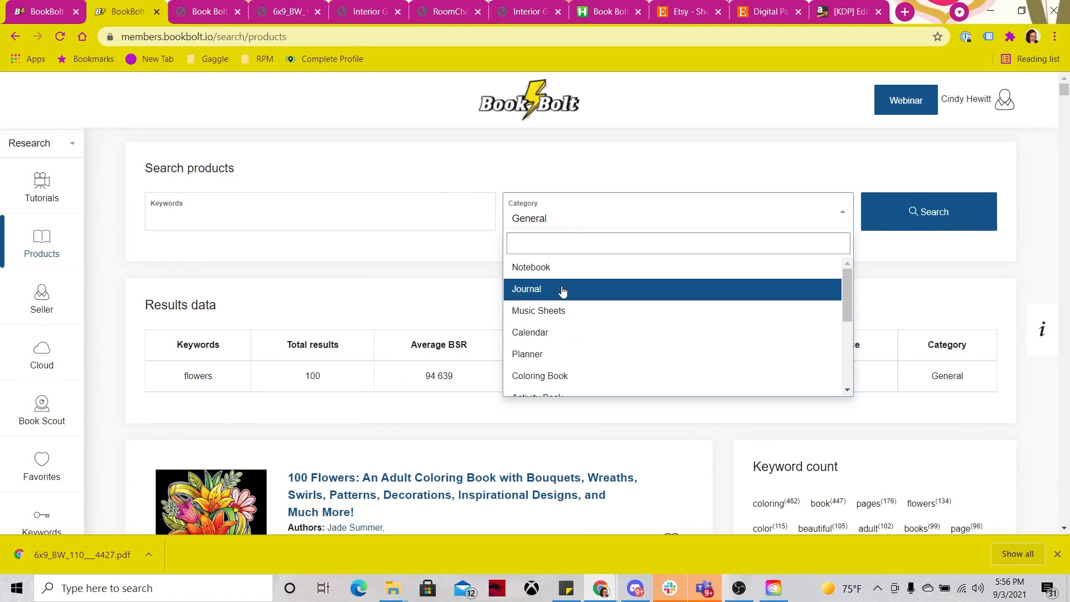
{"action": "left_click", "coordinate": [561, 290]}
{"action": "left_click", "coordinate": [437, 217]}
{"action": "type", "text": "chior"}
{"action": "key", "text": "BackSpace"}
{"action": "type", "text": "ore"}
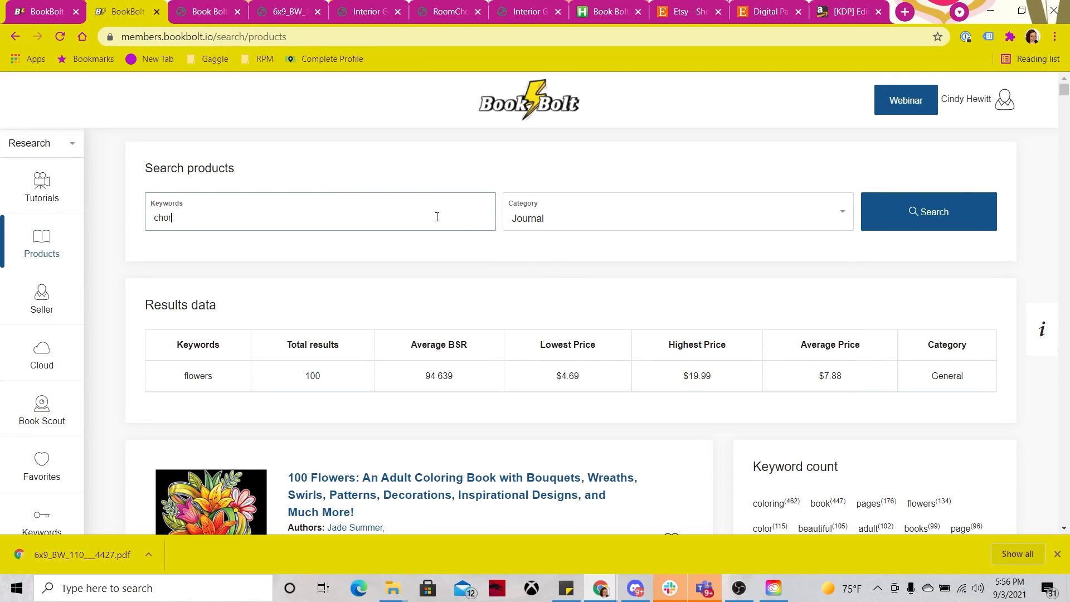
{"action": "key", "text": "Return"}
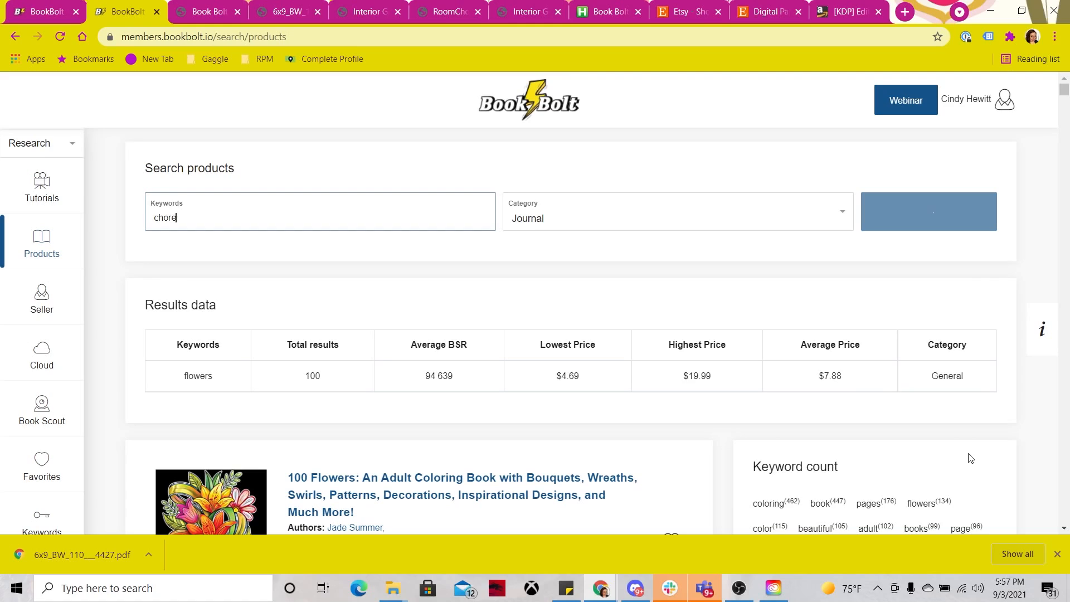
{"action": "left_click", "coordinate": [1058, 554]}
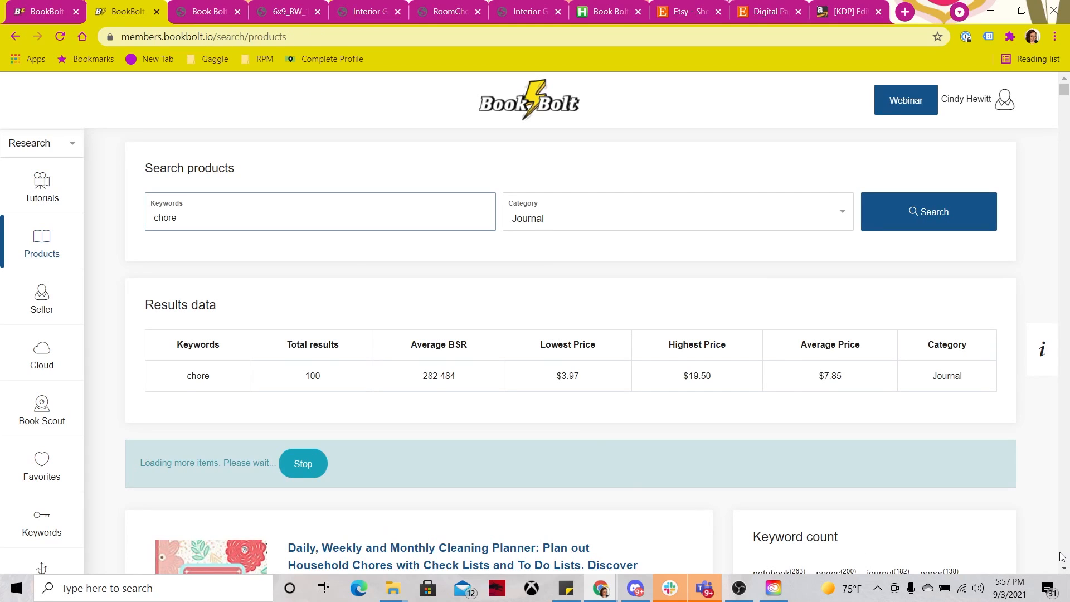
Examine the chore product listings, their keyword counts and the related keywords for ideas to use in the book listing
{"action": "scroll", "coordinate": [754, 465], "scroll_direction": "down", "scroll_amount": 5}
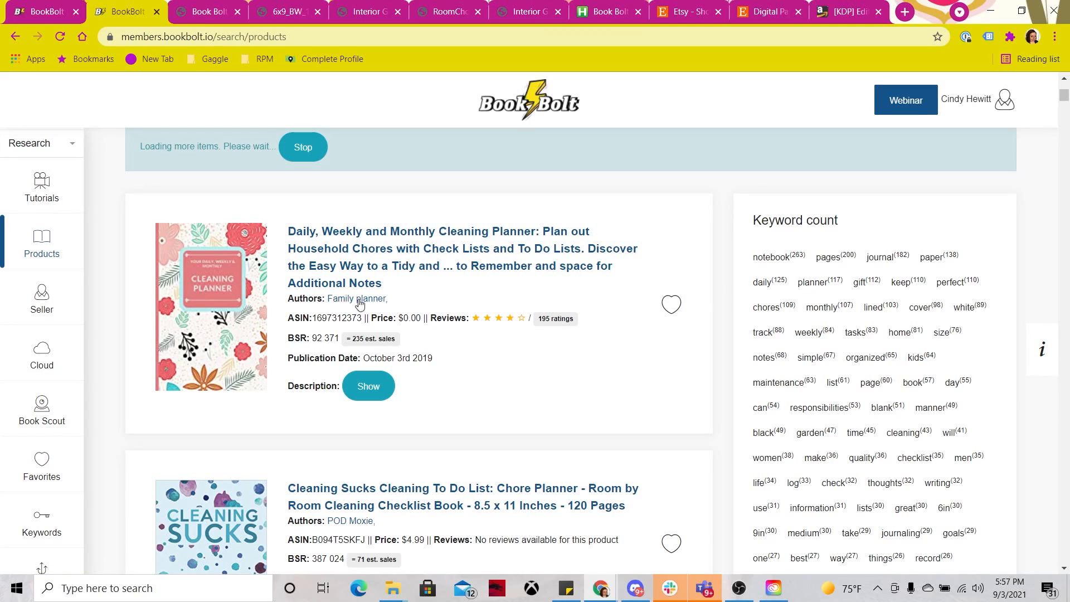
{"action": "left_click_drag", "start_coordinate": [651, 329], "coordinate": [889, 211]}
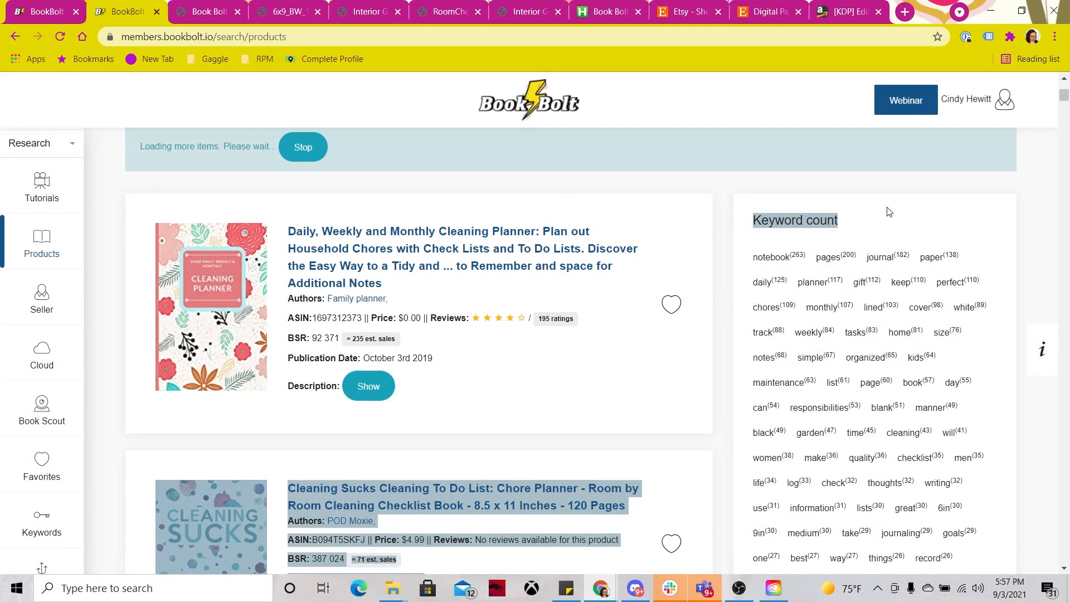
{"action": "left_click", "coordinate": [904, 145]}
{"action": "scroll", "coordinate": [898, 185], "scroll_direction": "down", "scroll_amount": 2}
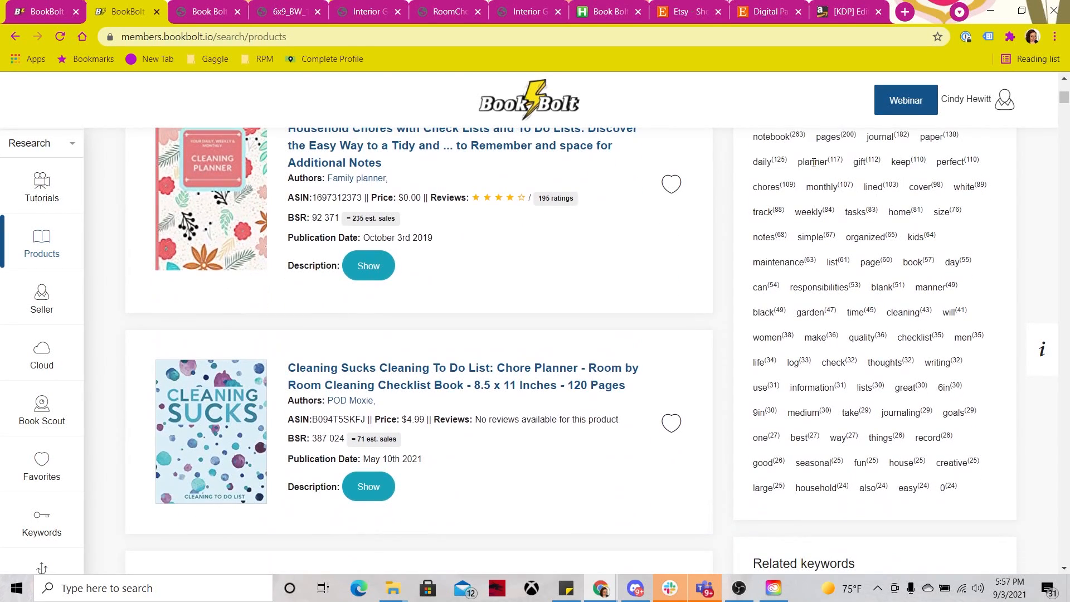
{"action": "scroll", "coordinate": [776, 178], "scroll_direction": "up", "scroll_amount": 1}
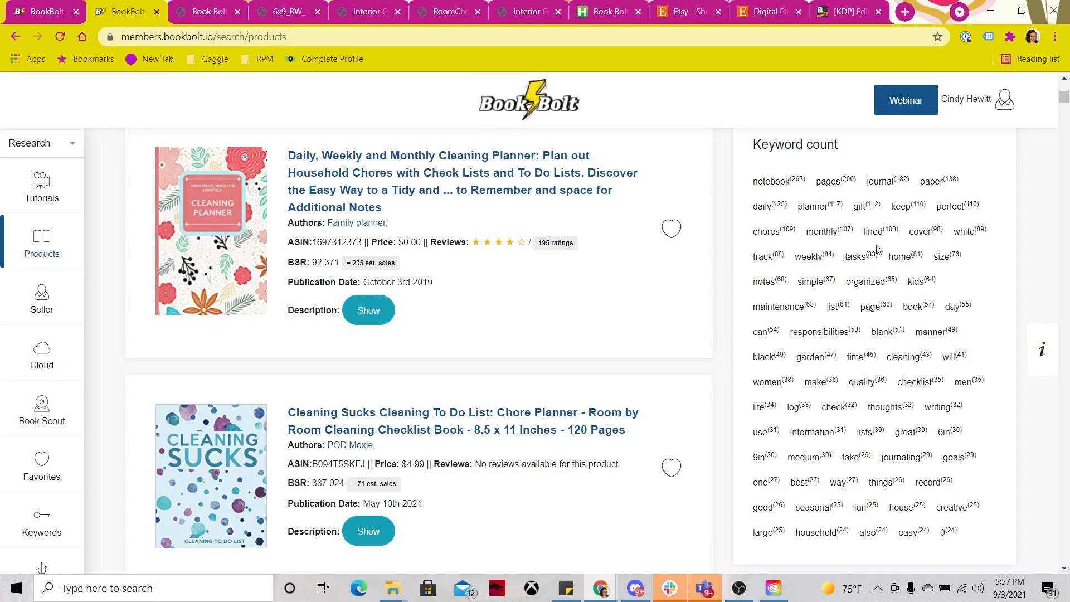
{"action": "scroll", "coordinate": [869, 251], "scroll_direction": "down", "scroll_amount": 2}
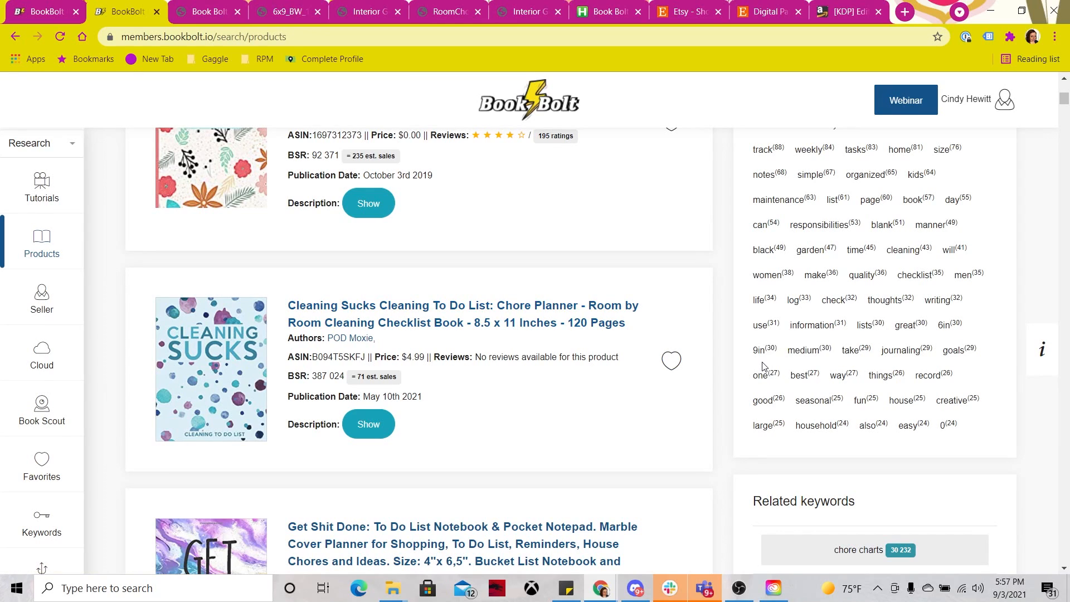
{"action": "scroll", "coordinate": [763, 366], "scroll_direction": "down", "scroll_amount": 7}
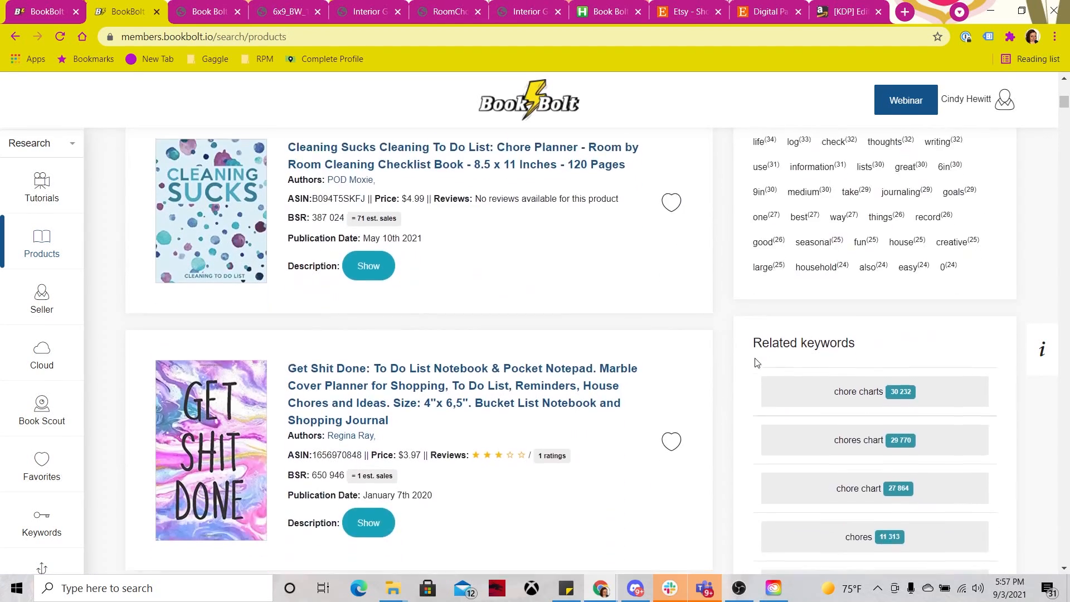
{"action": "scroll", "coordinate": [757, 363], "scroll_direction": "up", "scroll_amount": 1}
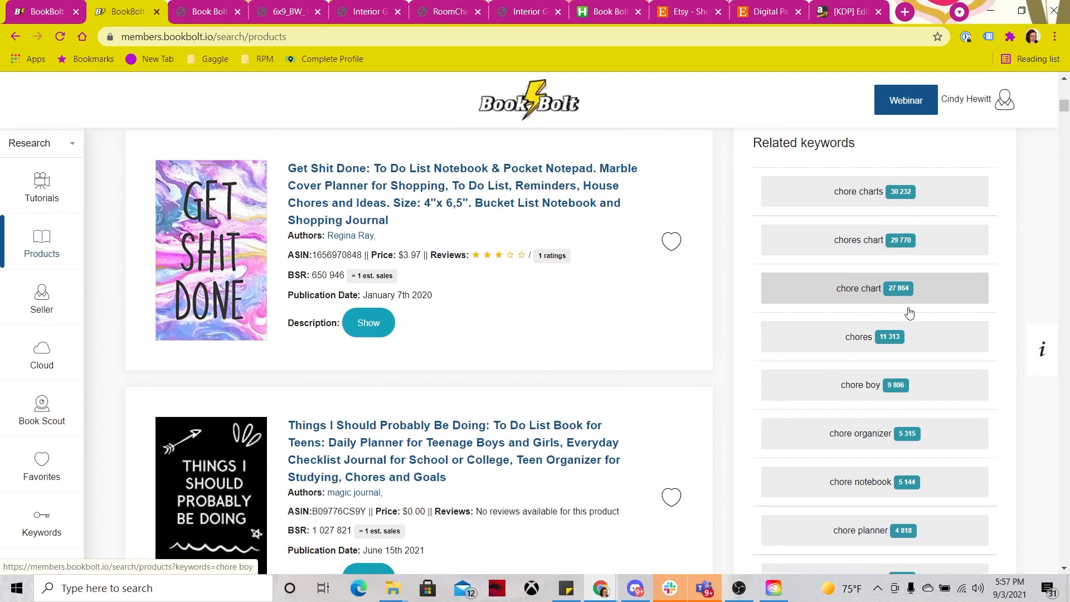
{"action": "scroll", "coordinate": [908, 306], "scroll_direction": "down", "scroll_amount": 1}
{"action": "scroll", "coordinate": [896, 381], "scroll_direction": "down", "scroll_amount": 5}
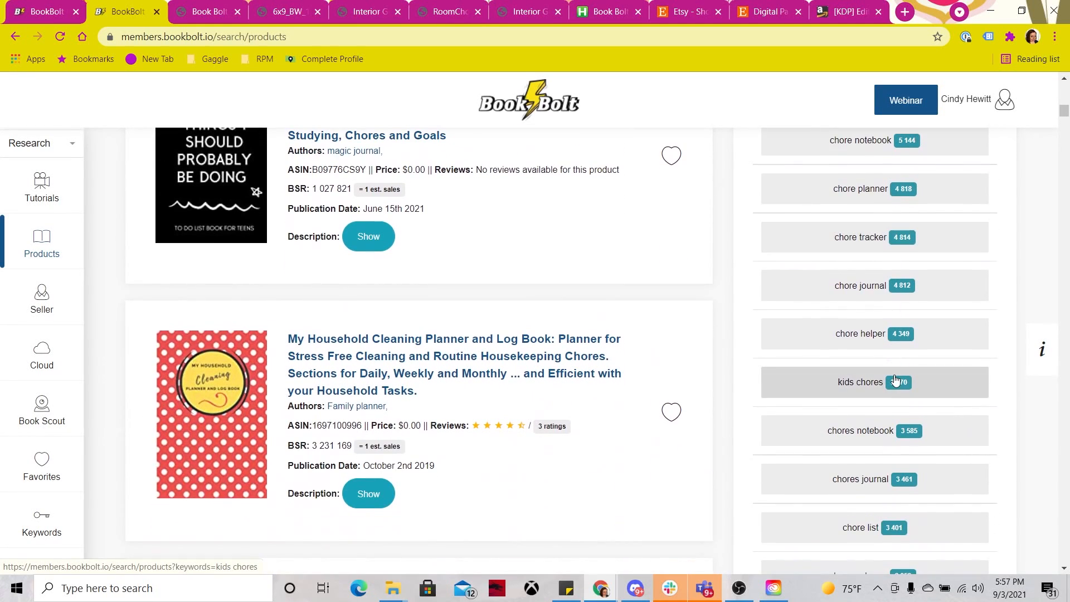
{"action": "scroll", "coordinate": [896, 380], "scroll_direction": "down", "scroll_amount": 4}
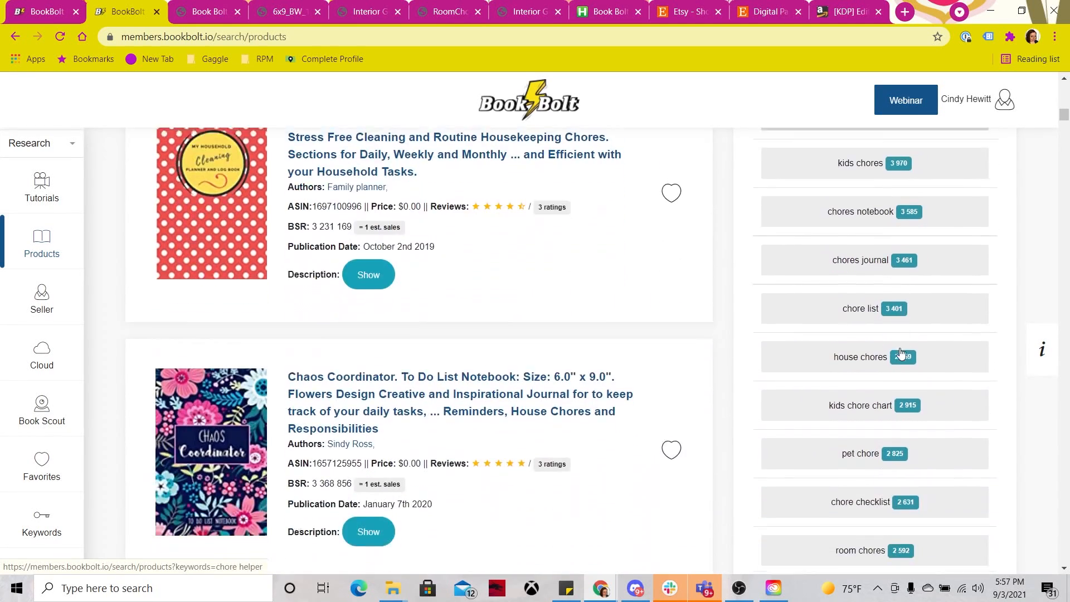
{"action": "scroll", "coordinate": [902, 354], "scroll_direction": "down", "scroll_amount": 8}
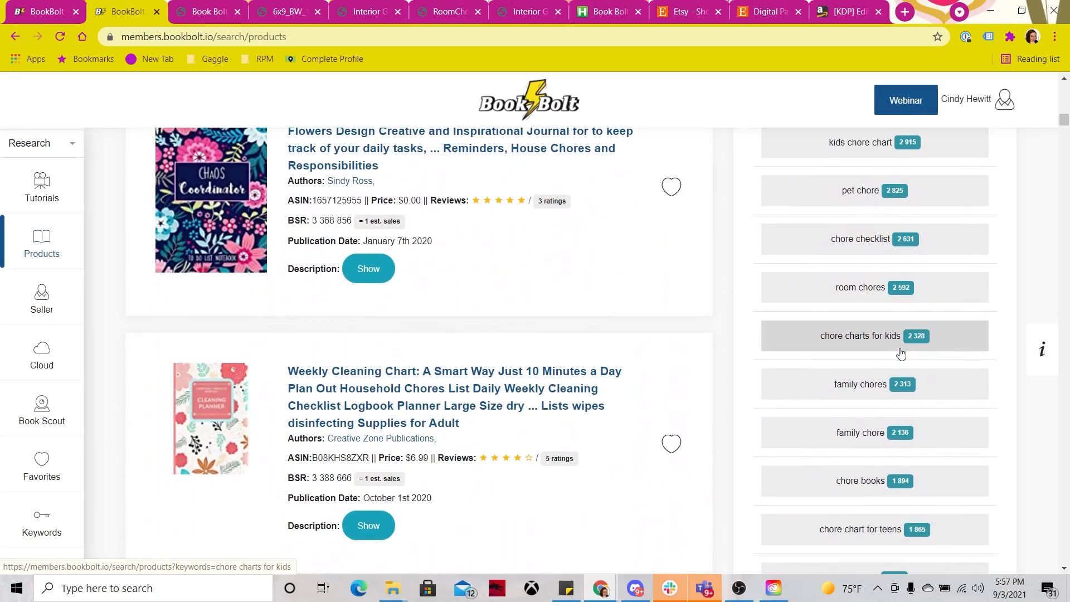
{"action": "scroll", "coordinate": [902, 354], "scroll_direction": "up", "scroll_amount": 20}
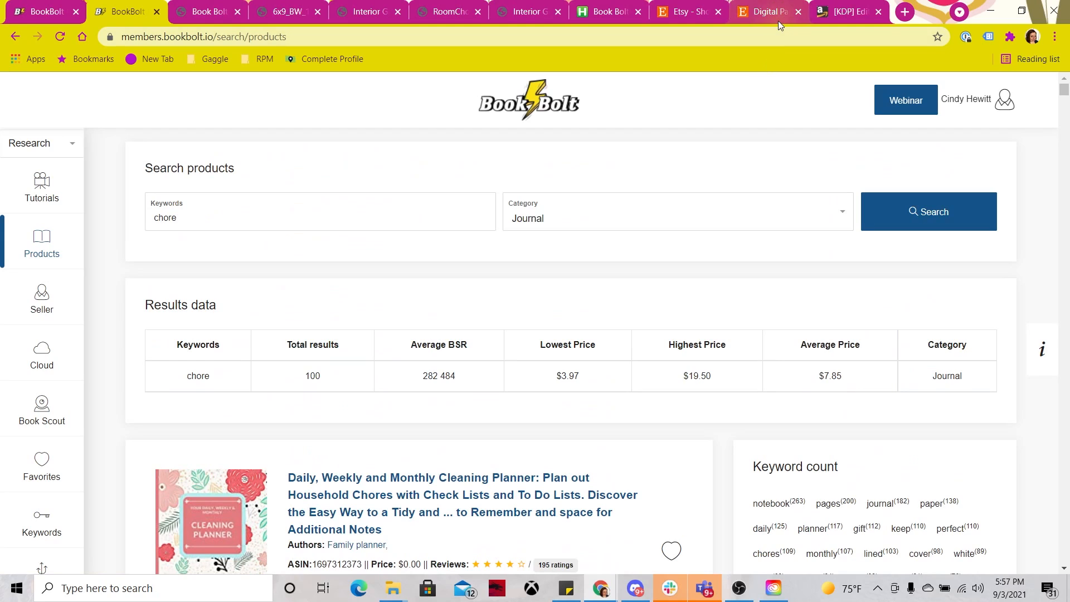
Switch to the KDP paperback details and extend the book title with "6x9 white paper chore grid for planning your chores and housework"
{"action": "left_click", "coordinate": [841, 13]}
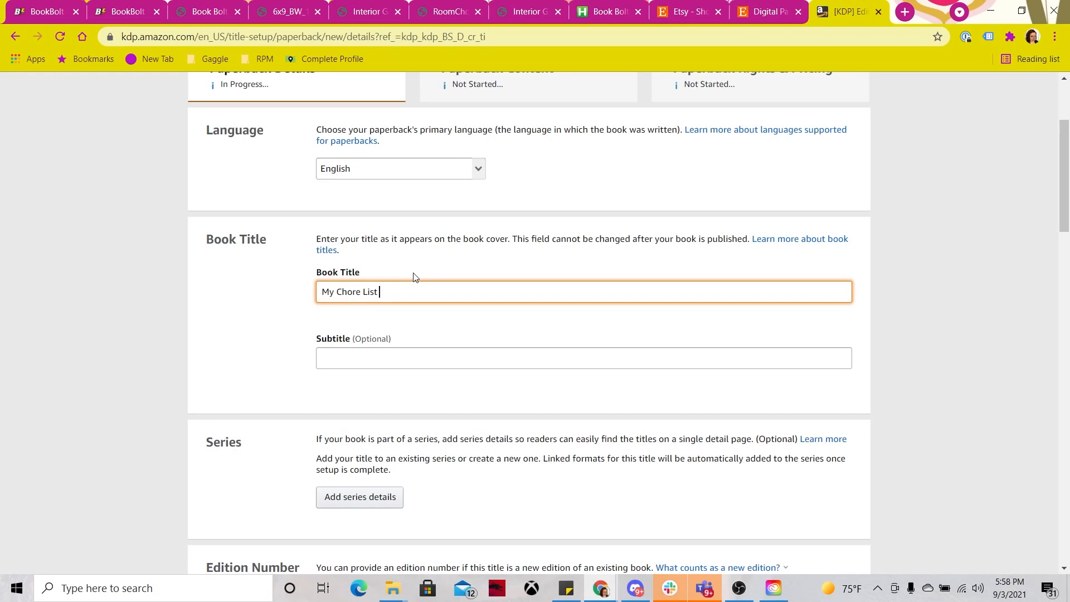
{"action": "type", "text": "6x9 white pap"}
{"action": "key", "text": "BackSpace"}
{"action": "key", "text": "BackSpace"}
{"action": "key", "text": "BackSpace"}
{"action": "type", "text": "paper chore list"}
{"action": "key", "text": "BackSpace"}
{"action": "key", "text": "BackSpace"}
{"action": "key", "text": "BackSpace"}
{"action": "type", "text": "grid for plannin"}
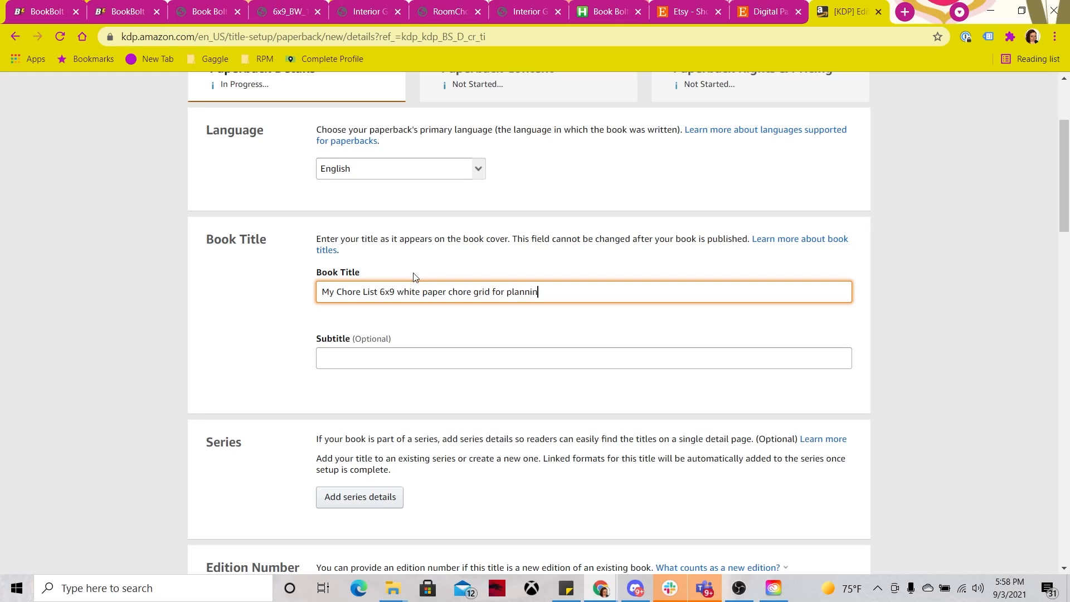
{"action": "type", "text": "g your chores and housework"}
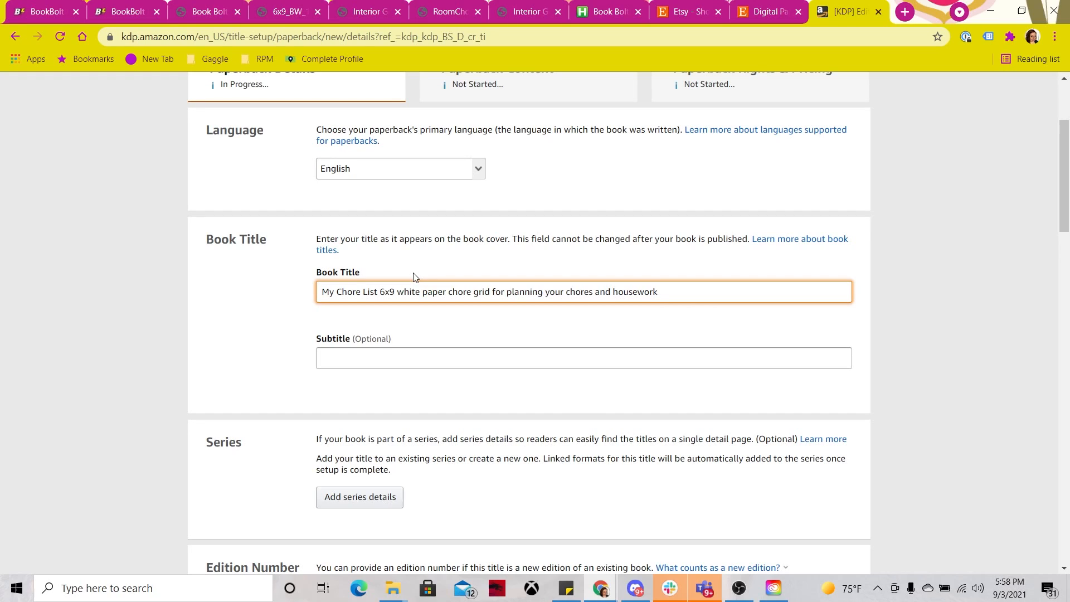
Append "- great for kids and busy households- teal alcohol ink cover" to the book title
{"action": "type", "text": "- great for kids and busy hou"}
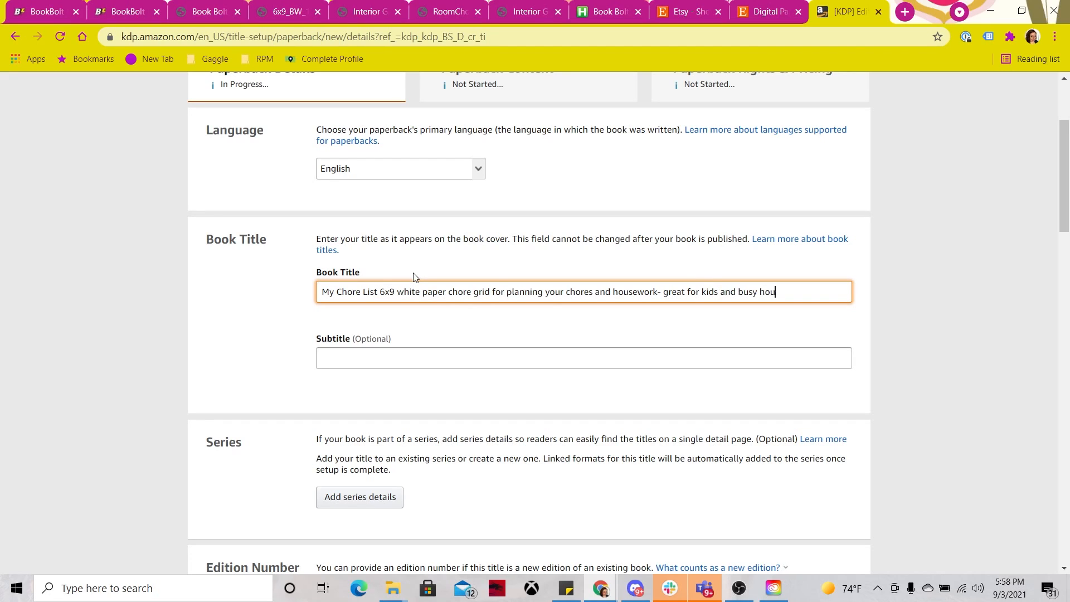
{"action": "type", "text": "seholds"}
{"action": "type", "text": "- teal alchoho"}
{"action": "key", "text": "BackSpace"}
{"action": "key", "text": "BackSpace"}
{"action": "key", "text": "BackSpace"}
{"action": "key", "text": "BackSpace"}
{"action": "type", "text": "ohol ink cover"}
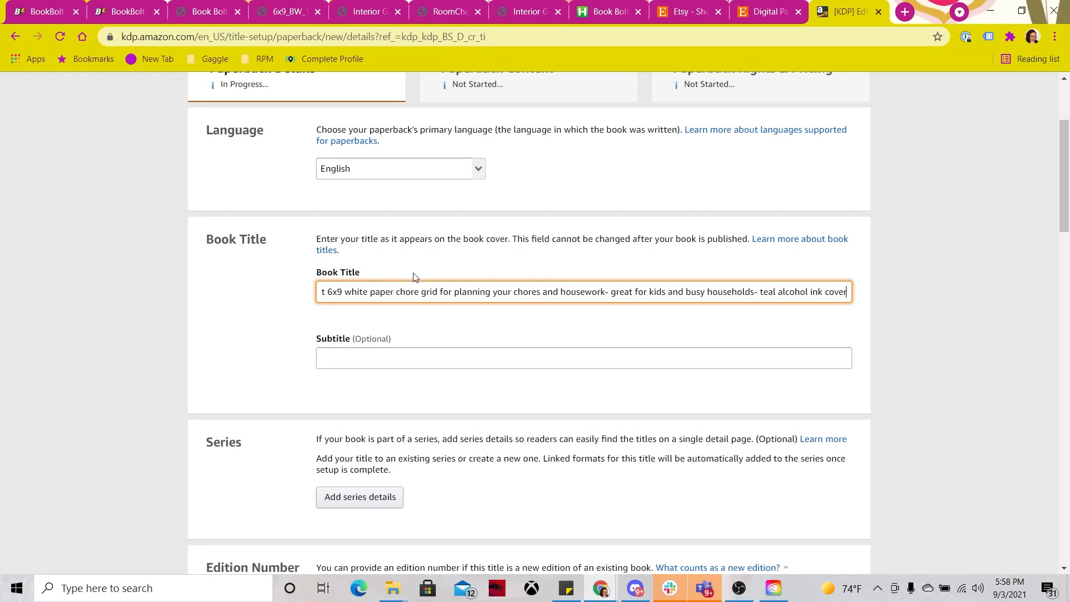
Leave the subtitle, series and edition number empty, and enter the primary author's first and last name
{"action": "scroll", "coordinate": [414, 277], "scroll_direction": "down", "scroll_amount": 2}
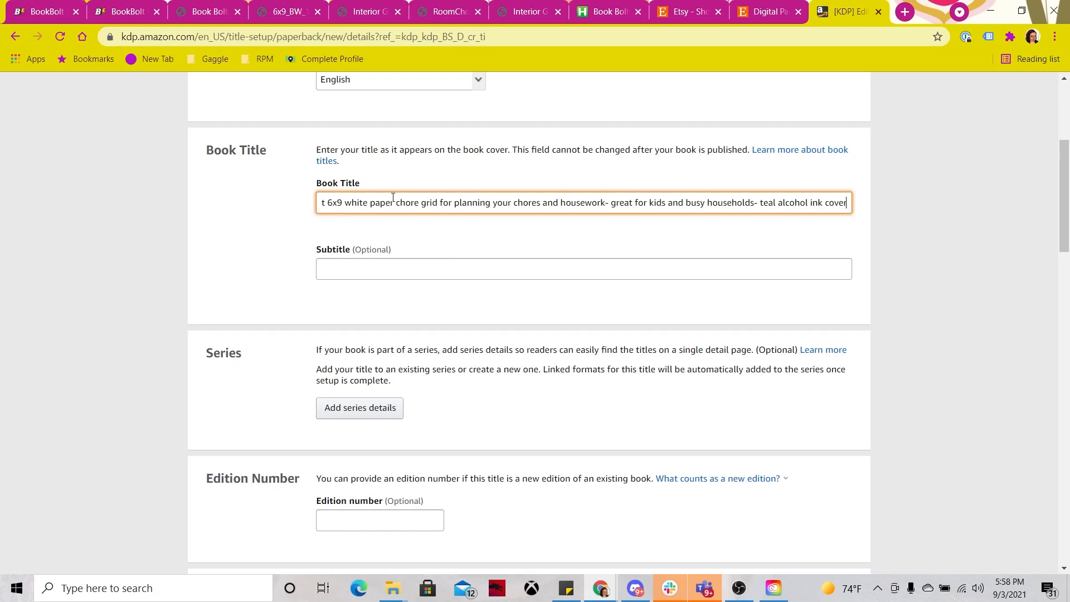
{"action": "scroll", "coordinate": [523, 233], "scroll_direction": "down", "scroll_amount": 1}
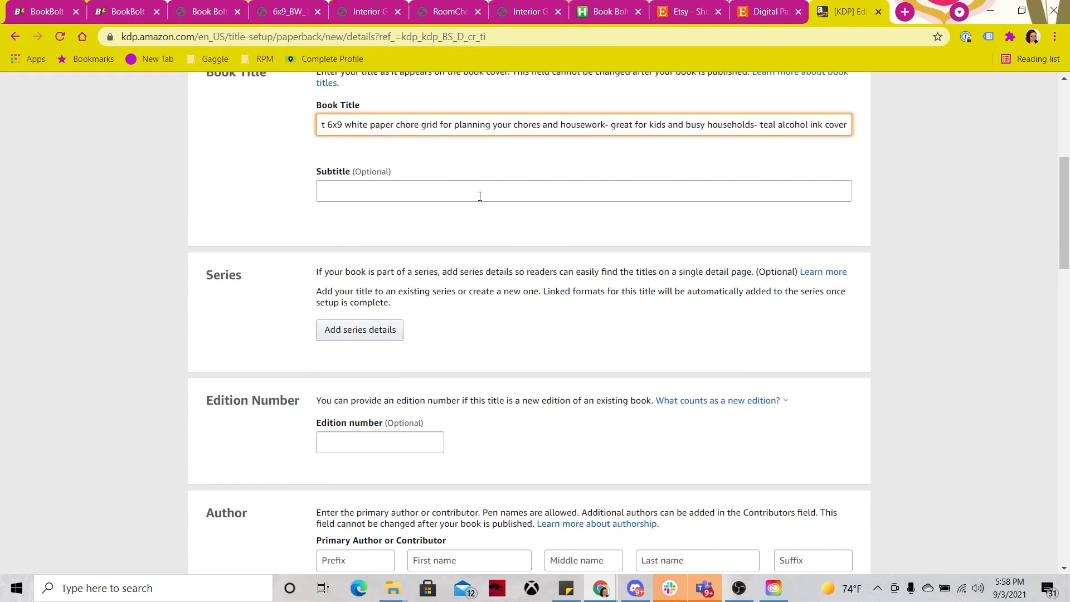
{"action": "scroll", "coordinate": [479, 196], "scroll_direction": "down", "scroll_amount": 4}
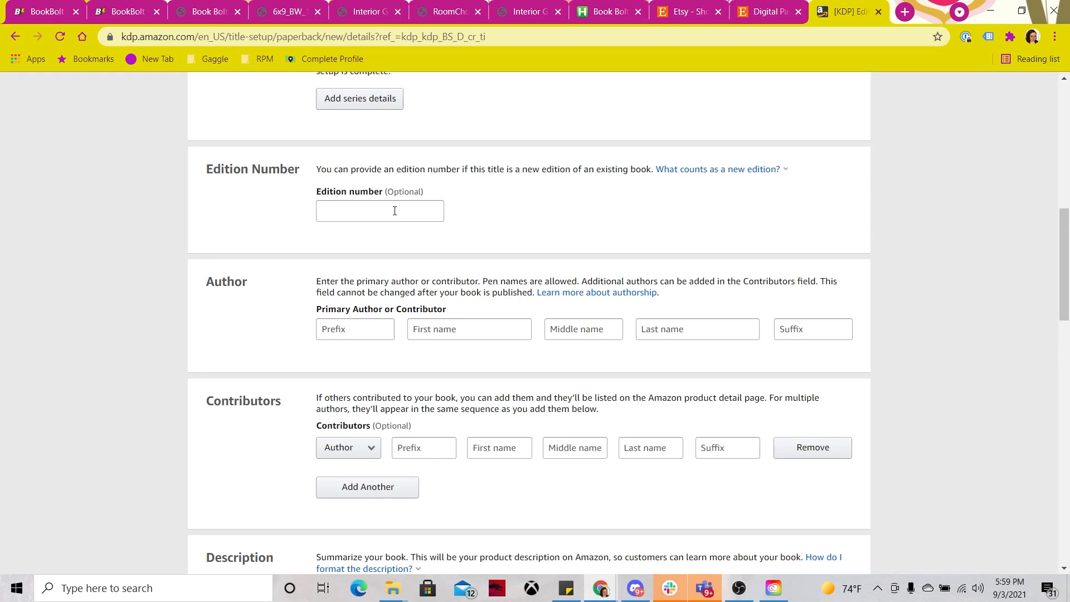
{"action": "left_click", "coordinate": [395, 211]}
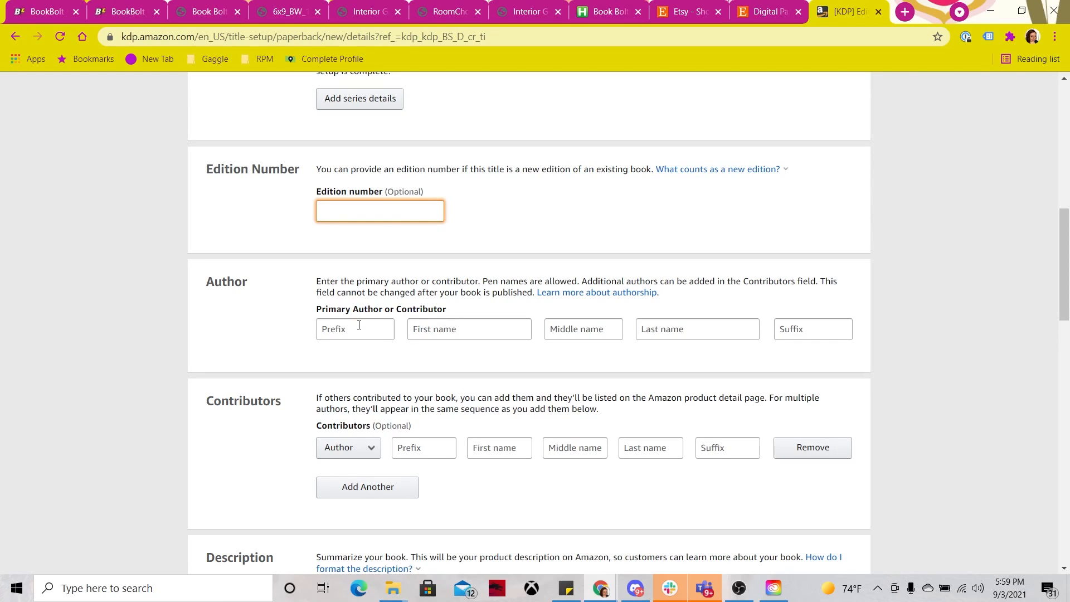
{"action": "left_click", "coordinate": [419, 332]}
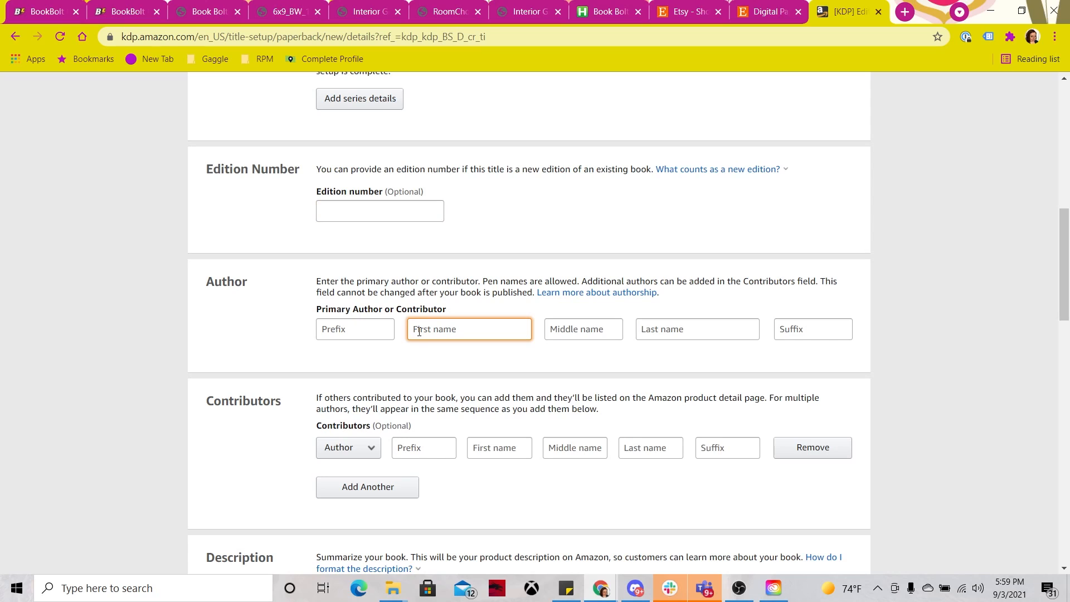
{"action": "type", "text": "Cind"}
{"action": "key", "text": "Tab"}
{"action": "key", "text": "Tab"}
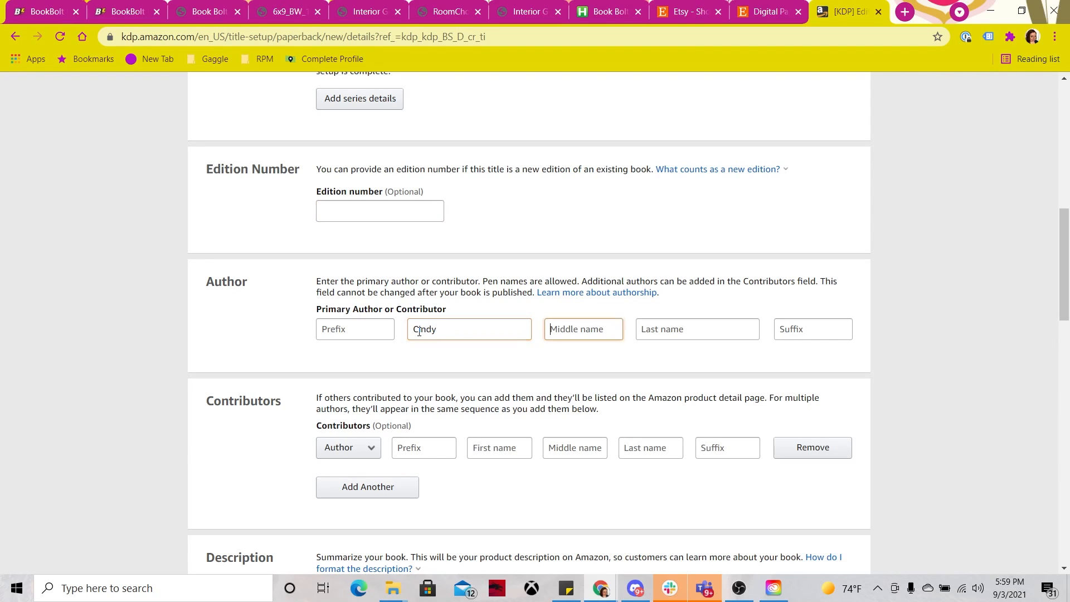
{"action": "type", "text": "Hewitt"}
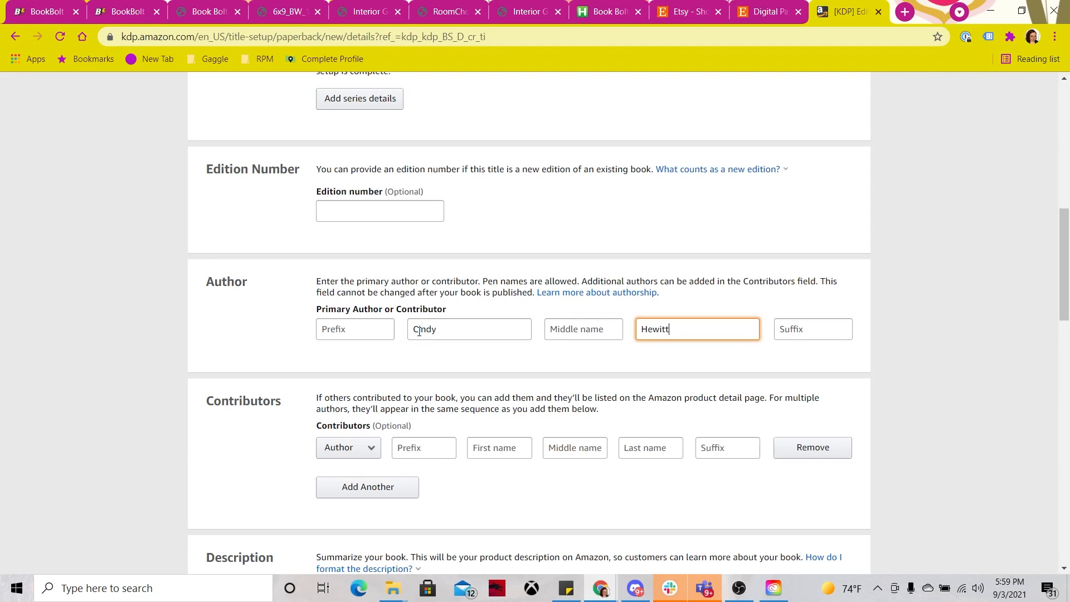
Start a bulleted book description with the points "6x9 notebook" and "white grid paper"
{"action": "scroll", "coordinate": [419, 331], "scroll_direction": "down", "scroll_amount": 5}
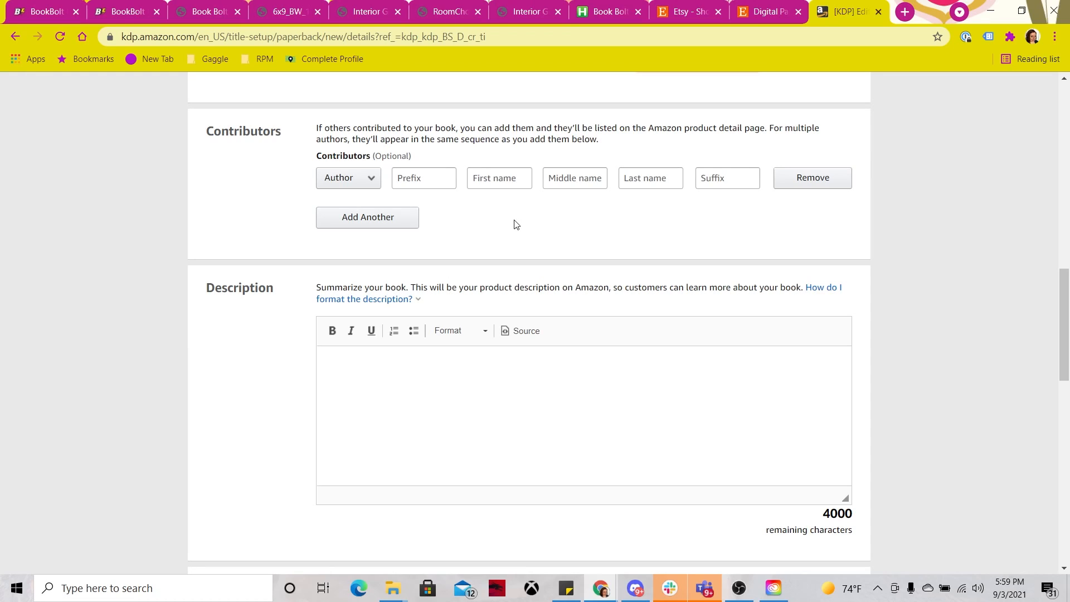
{"action": "scroll", "coordinate": [514, 225], "scroll_direction": "up", "scroll_amount": 11}
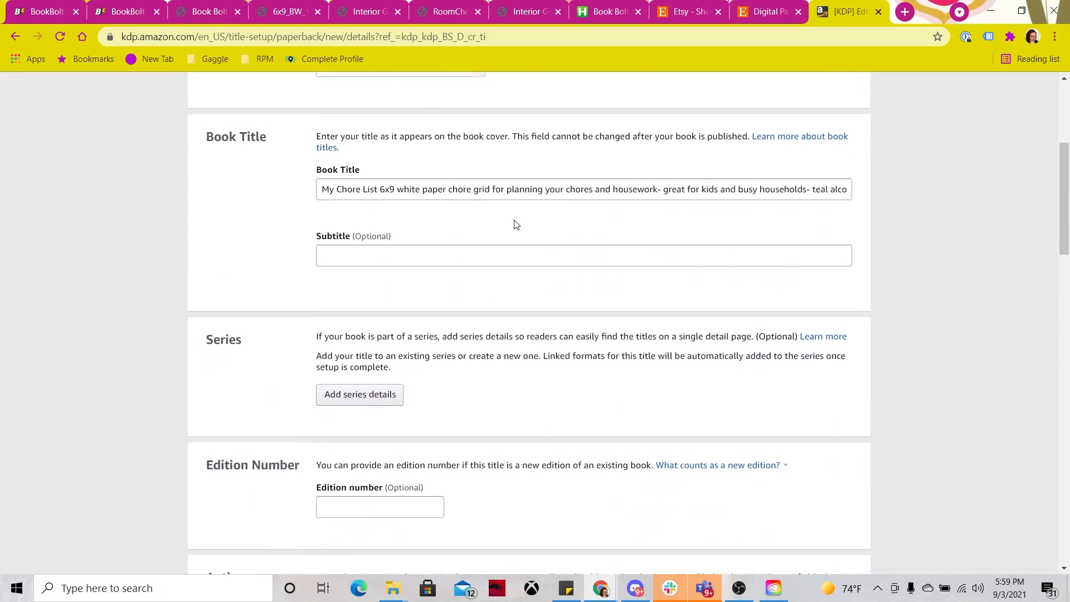
{"action": "scroll", "coordinate": [514, 224], "scroll_direction": "down", "scroll_amount": 8}
{"action": "scroll", "coordinate": [514, 225], "scroll_direction": "down", "scroll_amount": 6}
{"action": "left_click", "coordinate": [414, 163]}
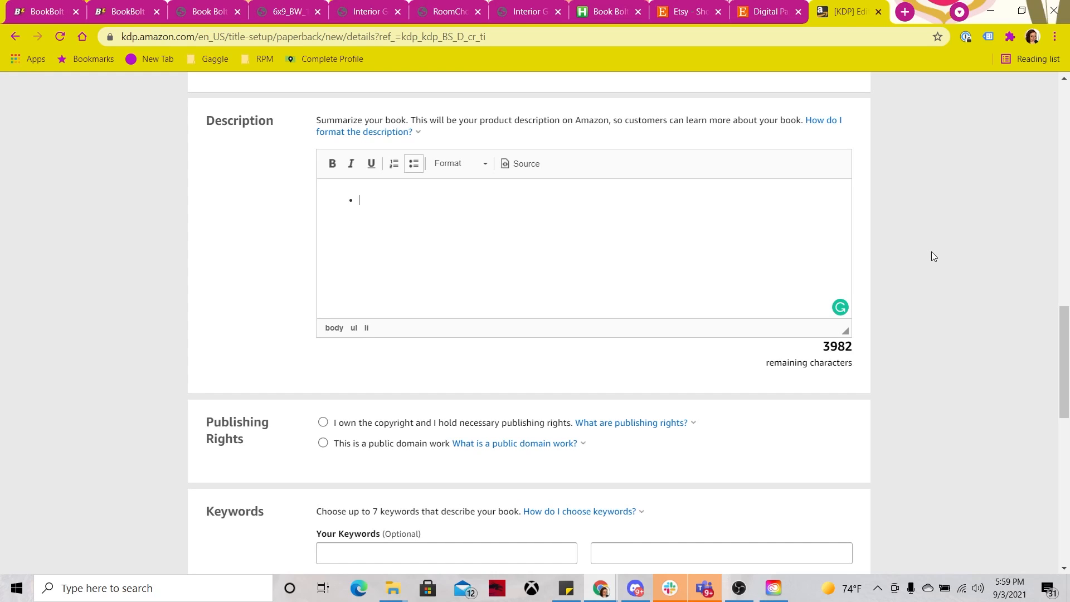
{"action": "type", "text": "6x9 notebook"}
{"action": "key", "text": "Return"}
{"action": "type", "text": "white grid "}
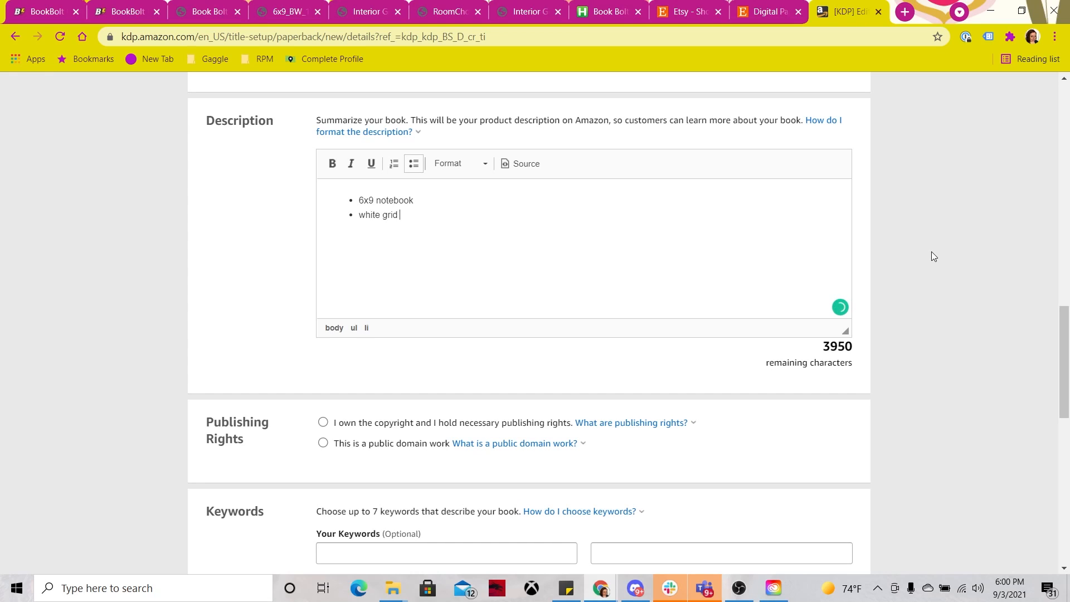
{"action": "type", "text": "paper"}
Add the description bullets "chore planner", "teal alcohol ink cover design" and "110 pages"
{"action": "key", "text": "Return"}
{"action": "type", "text": "chore planner"}
{"action": "key", "text": "Return"}
{"action": "type", "text": "teal alcohol ink cover design"}
{"action": "key", "text": "Return"}
{"action": "type", "text": "110 pagesg"}
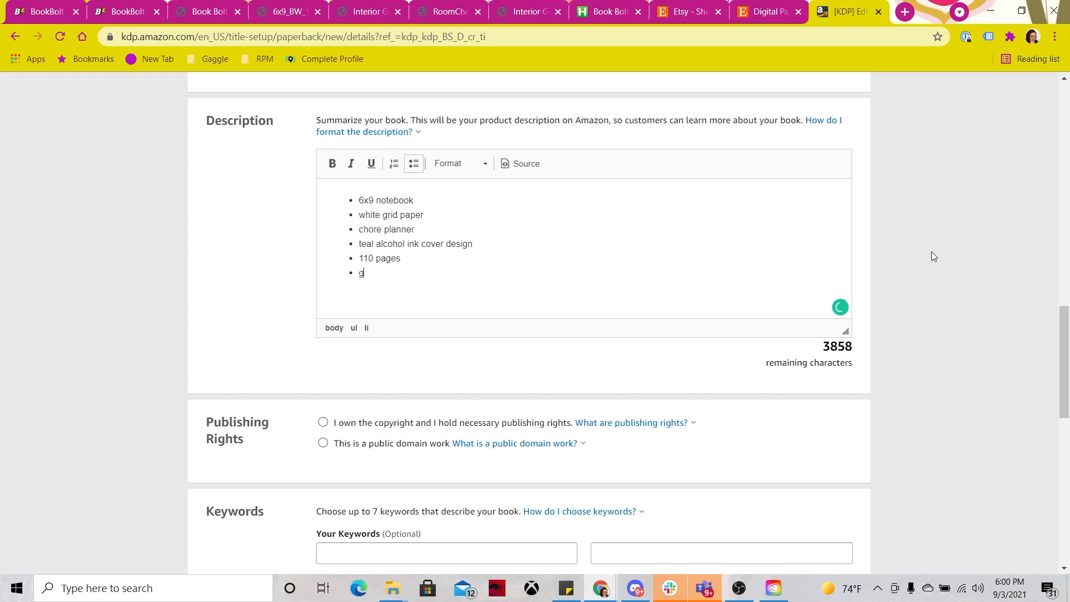
Add the bullet "great for planning chore" to the book description
{"action": "type", "text": "reat for planning chore and h"}
{"action": "key", "text": "BackSpace"}
{"action": "key", "text": "BackSpace"}
{"action": "key", "text": "BackSpace"}
{"action": "key", "text": "BackSpace"}
{"action": "key", "text": "BackSpace"}
{"action": "key", "text": "BackSpace"}
Add the bullet "perfect for kids and busy households" at the end of the book description
{"action": "type", "text": "perfect fo"}
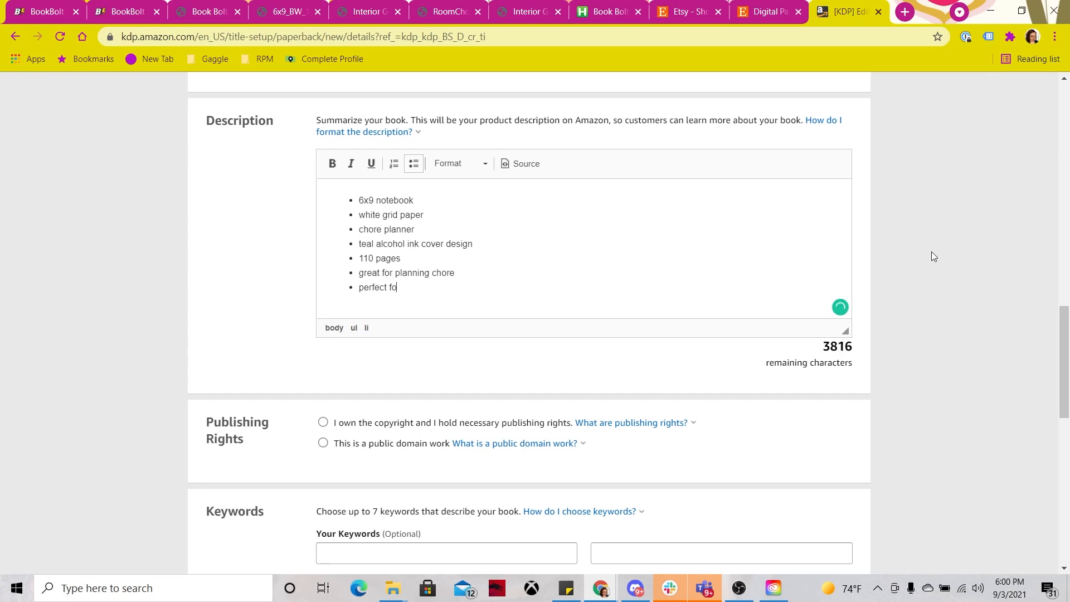
{"action": "type", "text": "r kids and busy household"}
{"action": "key", "text": "Return"}
{"action": "key", "text": "BackSpace"}
{"action": "key", "text": "BackSpace"}
{"action": "type", "text": "ds"}
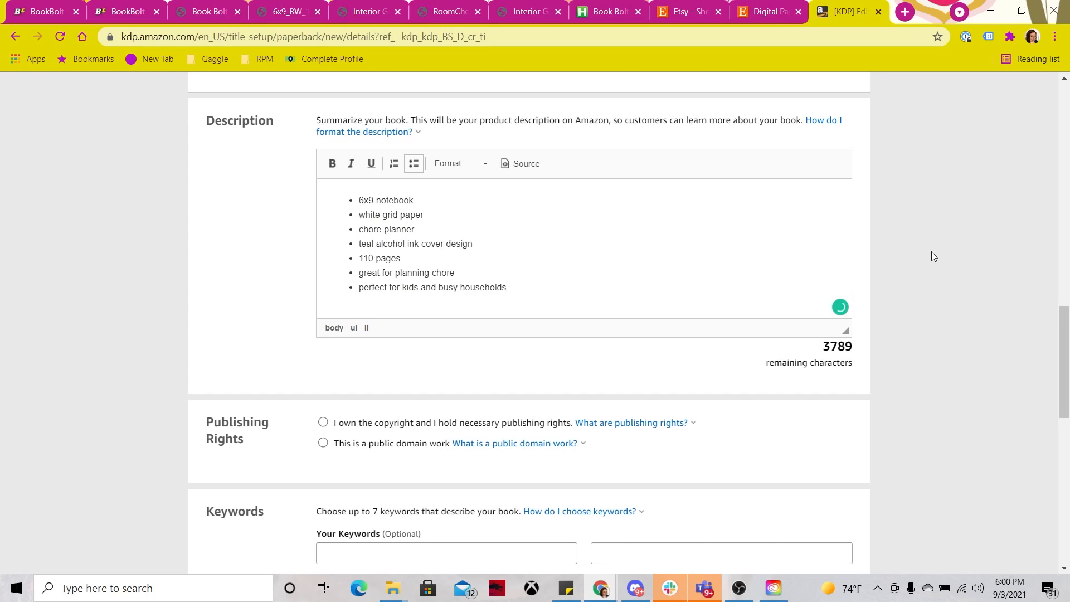
Read the explanation of public domain works and set the publishing rights to "This is a public domain work"
{"action": "scroll", "coordinate": [931, 252], "scroll_direction": "down", "scroll_amount": 4}
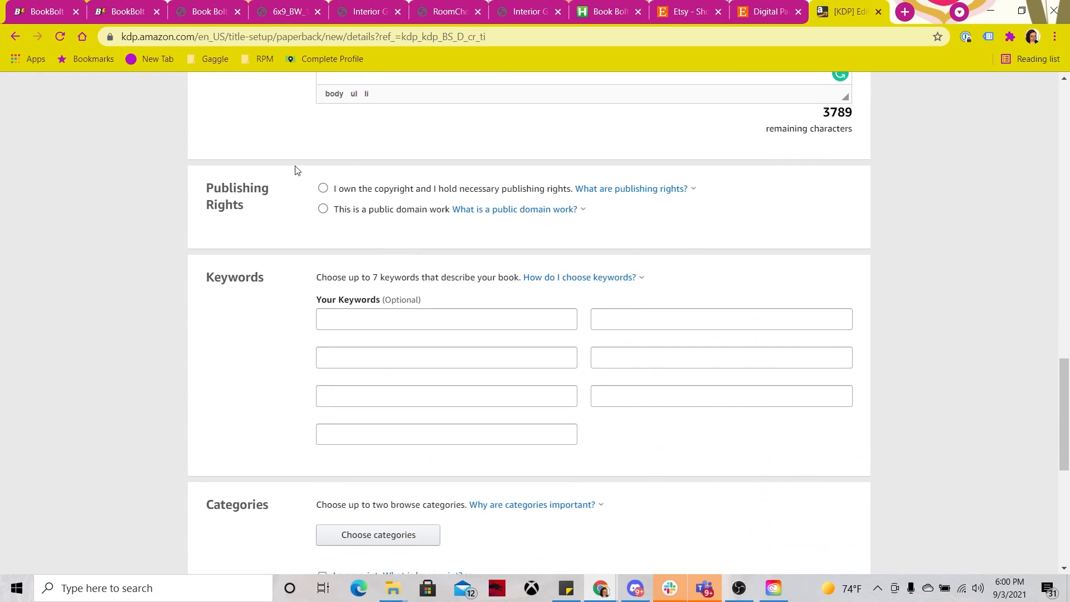
{"action": "left_click", "coordinate": [485, 211]}
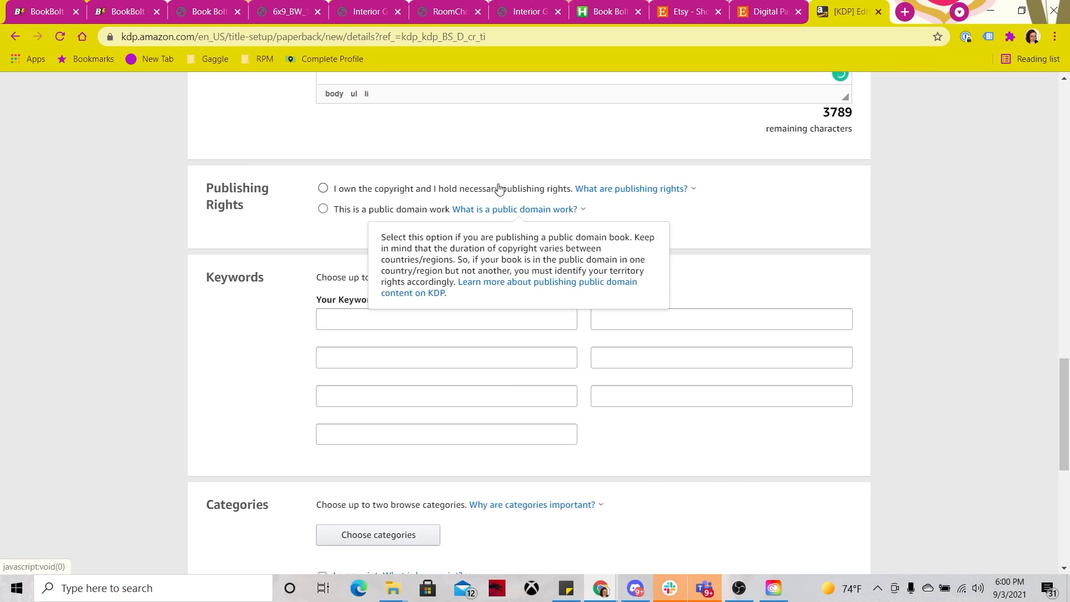
{"action": "left_click", "coordinate": [501, 189]}
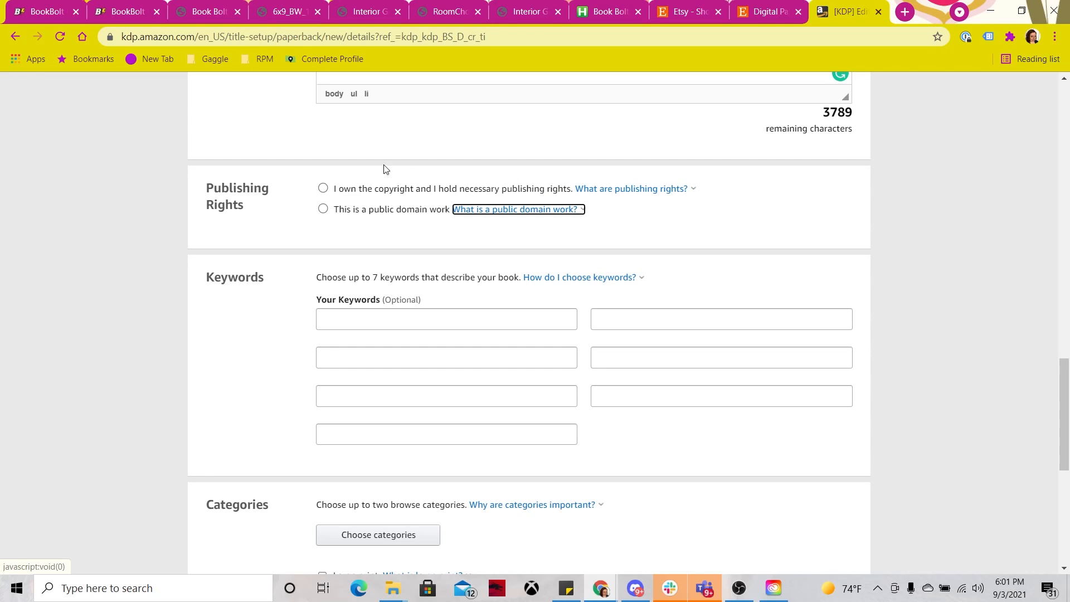
{"action": "left_click", "coordinate": [323, 209]}
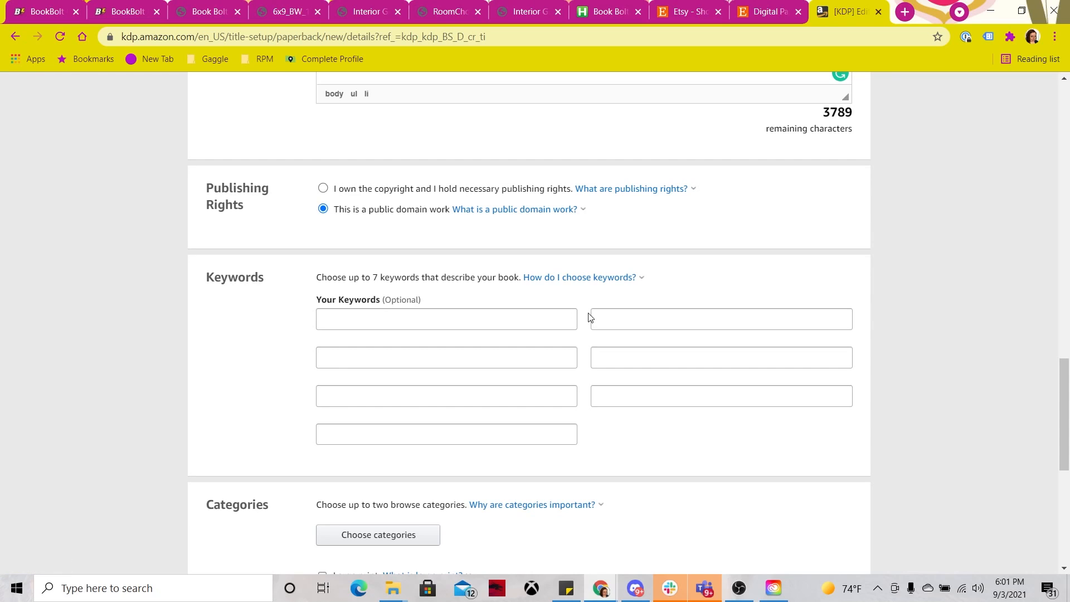
Enter "chore" and "list" as the first two keywords for the book
{"action": "scroll", "coordinate": [591, 316], "scroll_direction": "down", "scroll_amount": 3}
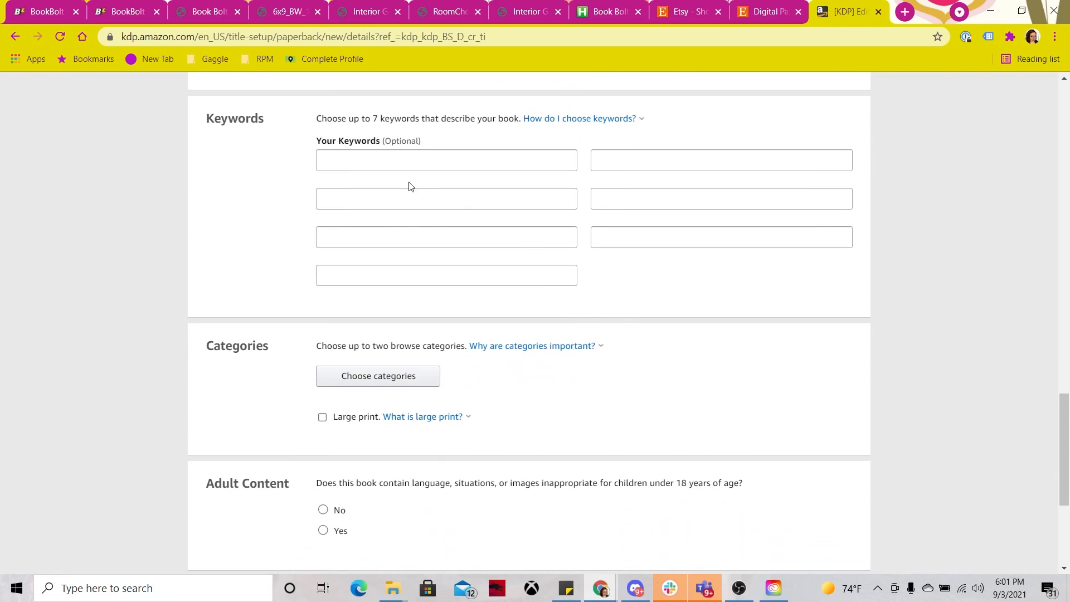
{"action": "left_click", "coordinate": [372, 164]}
{"action": "type", "text": "chore"}
{"action": "key", "text": "Tab"}
{"action": "type", "text": "list"}
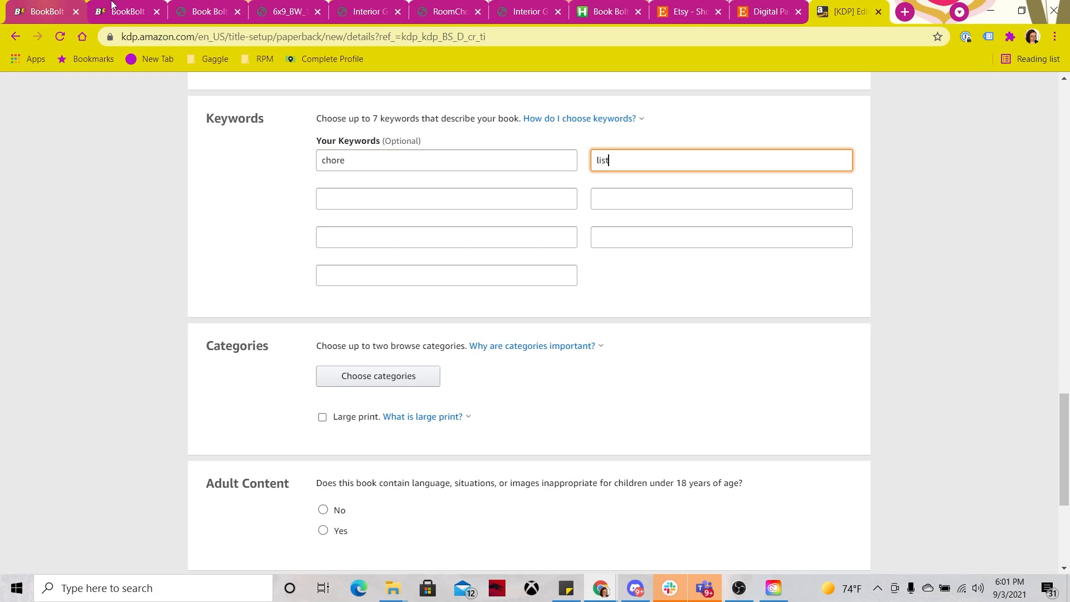
Consult the keyword counts in Book Bolt's product results for chore and enter "notebook" as the third KDP keyword
{"action": "left_click", "coordinate": [143, 4]}
{"action": "scroll", "coordinate": [755, 287], "scroll_direction": "down", "scroll_amount": 5}
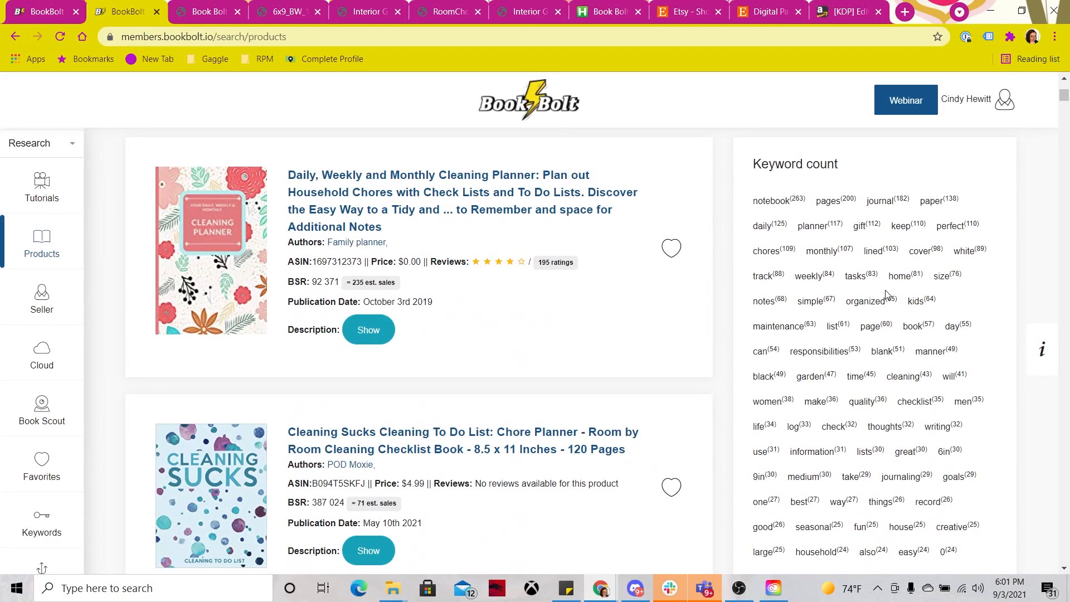
{"action": "scroll", "coordinate": [885, 290], "scroll_direction": "down", "scroll_amount": 12}
{"action": "scroll", "coordinate": [886, 295], "scroll_direction": "down", "scroll_amount": 10}
{"action": "scroll", "coordinate": [887, 296], "scroll_direction": "up", "scroll_amount": 15}
{"action": "scroll", "coordinate": [887, 295], "scroll_direction": "up", "scroll_amount": 10}
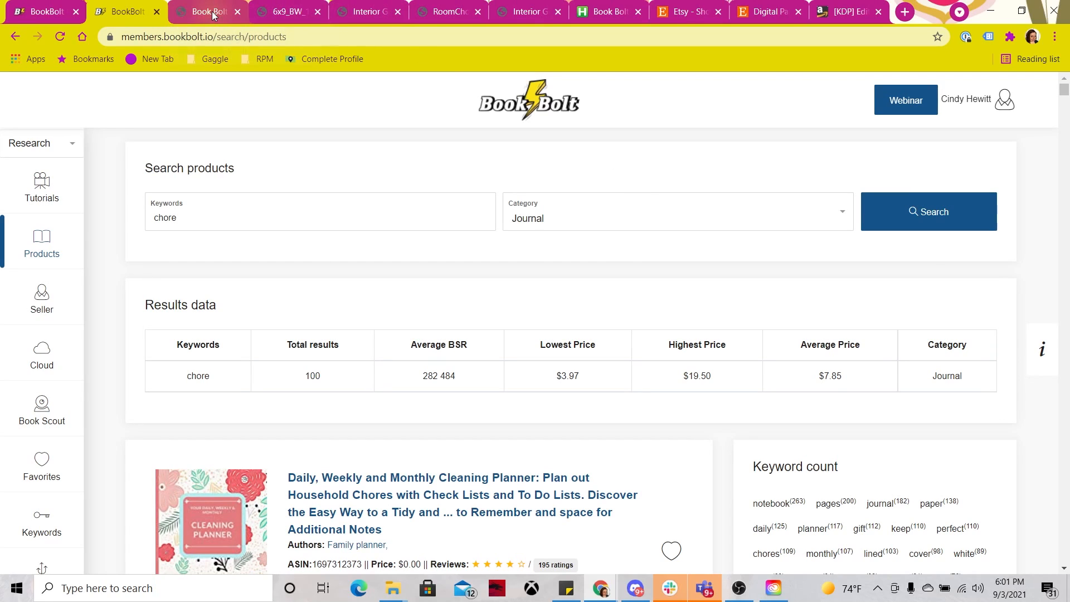
{"action": "left_click", "coordinate": [847, 11]}
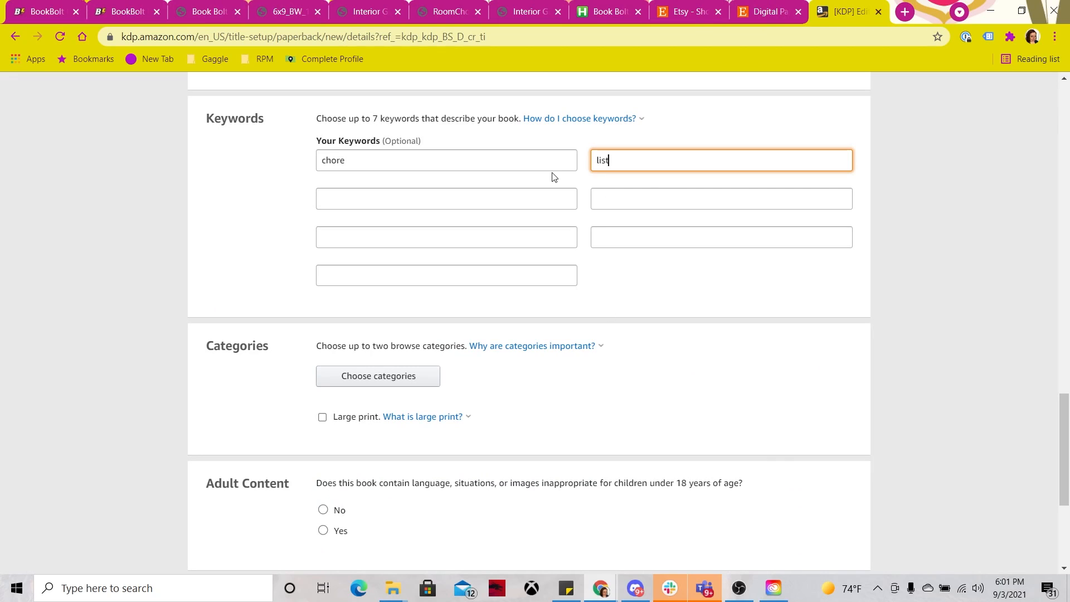
{"action": "left_click", "coordinate": [528, 196]}
{"action": "type", "text": "notebook"}
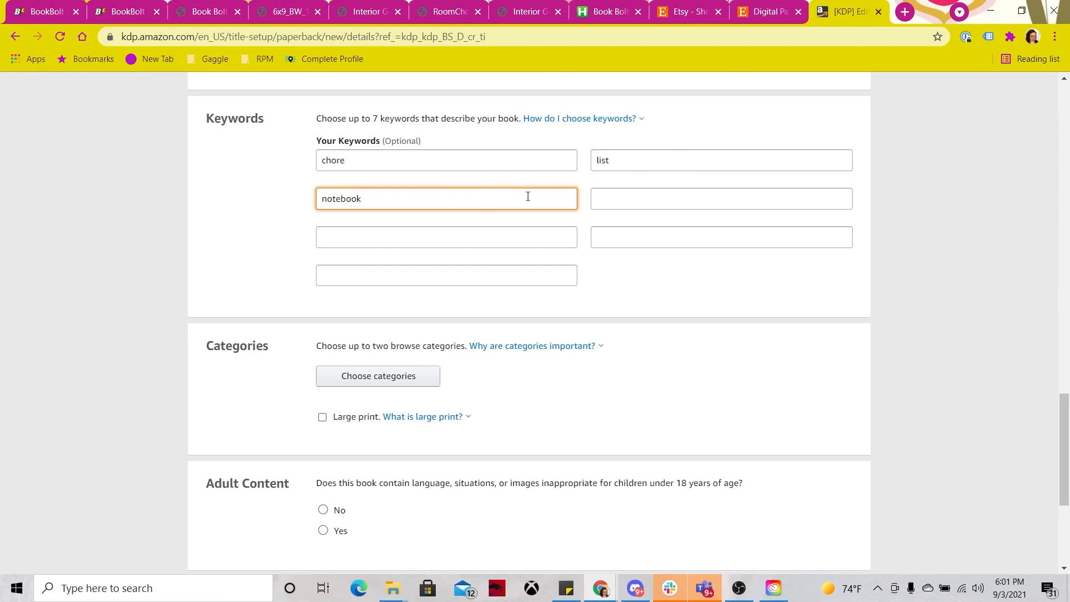
Search Book Bolt's keyword finder for "chore" and examine the search volumes, cost per click and competition of the related phrases
{"action": "left_click", "coordinate": [115, 10]}
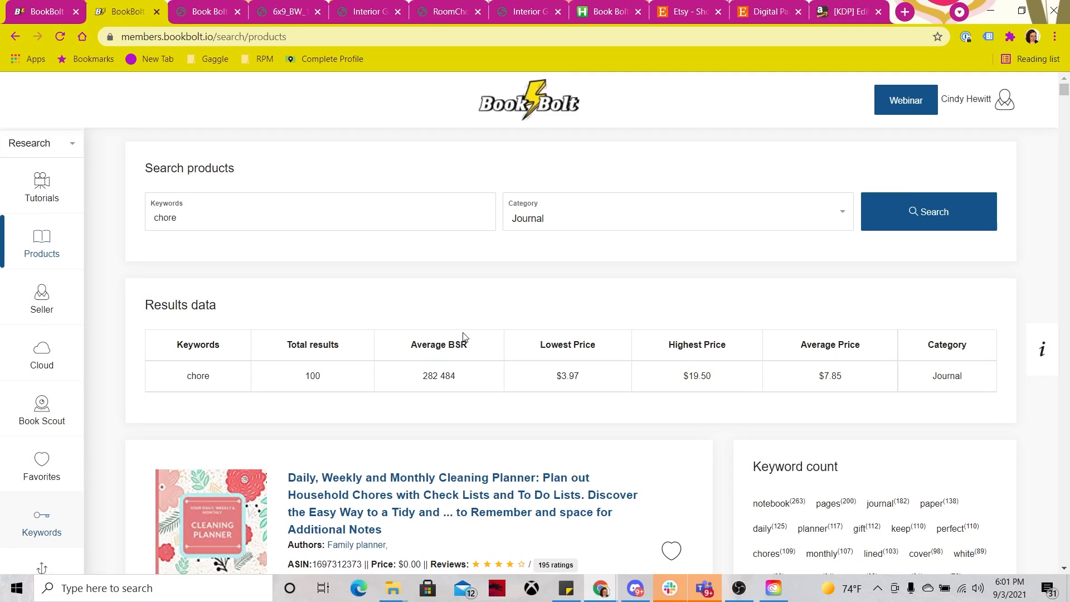
{"action": "left_click", "coordinate": [49, 531]}
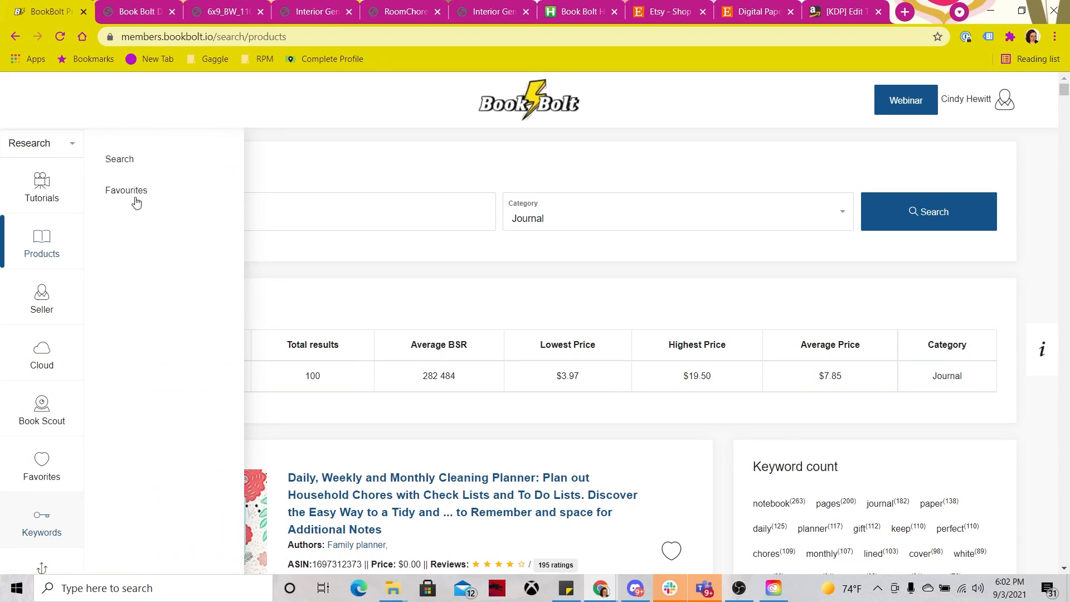
{"action": "left_click", "coordinate": [134, 161]}
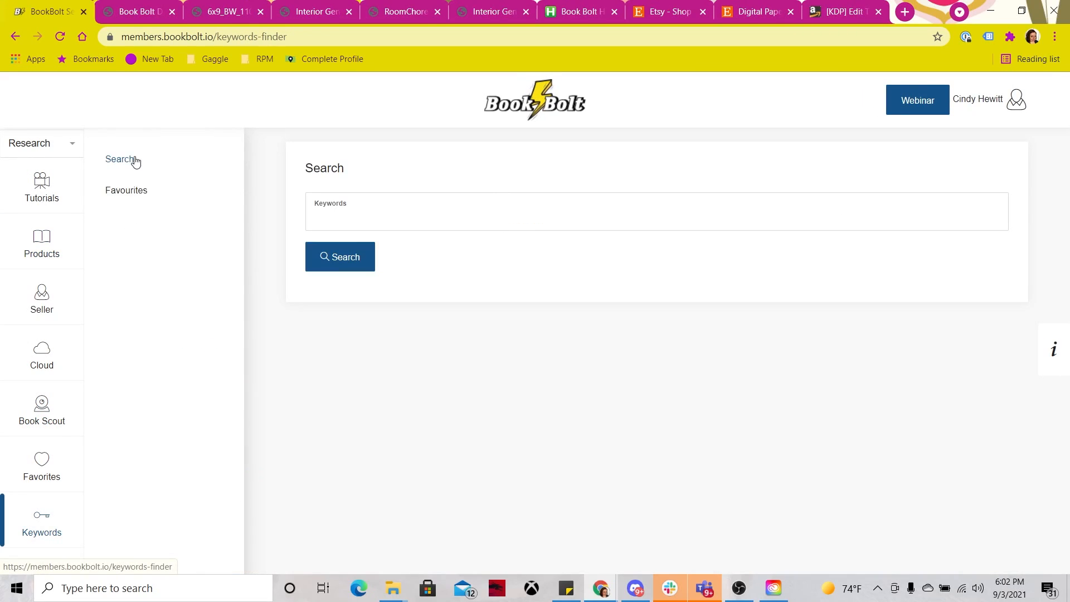
{"action": "left_click", "coordinate": [358, 219]}
{"action": "type", "text": "chore"}
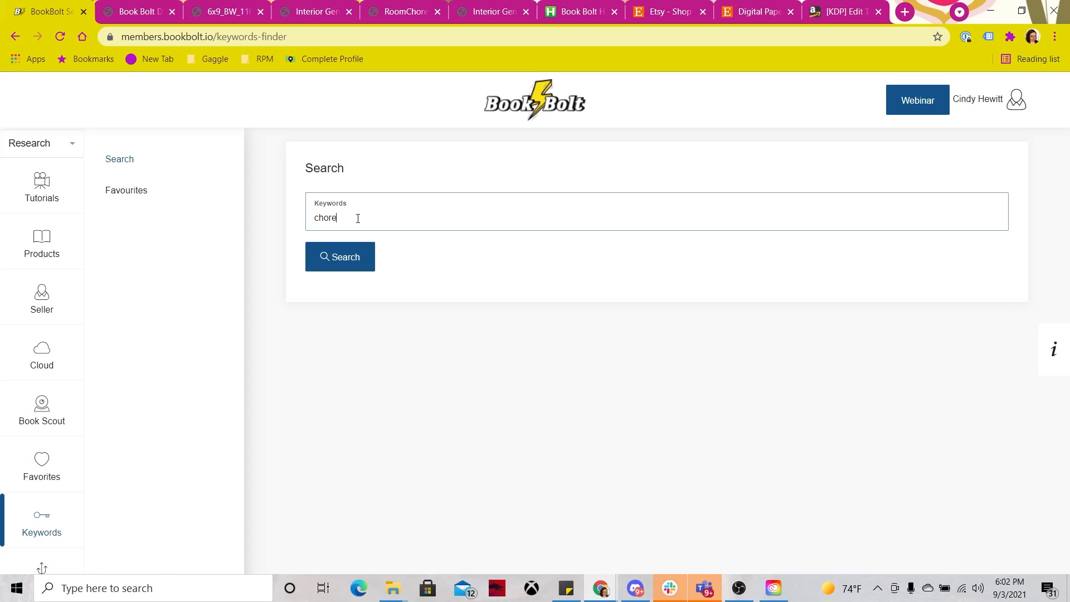
{"action": "key", "text": "Return"}
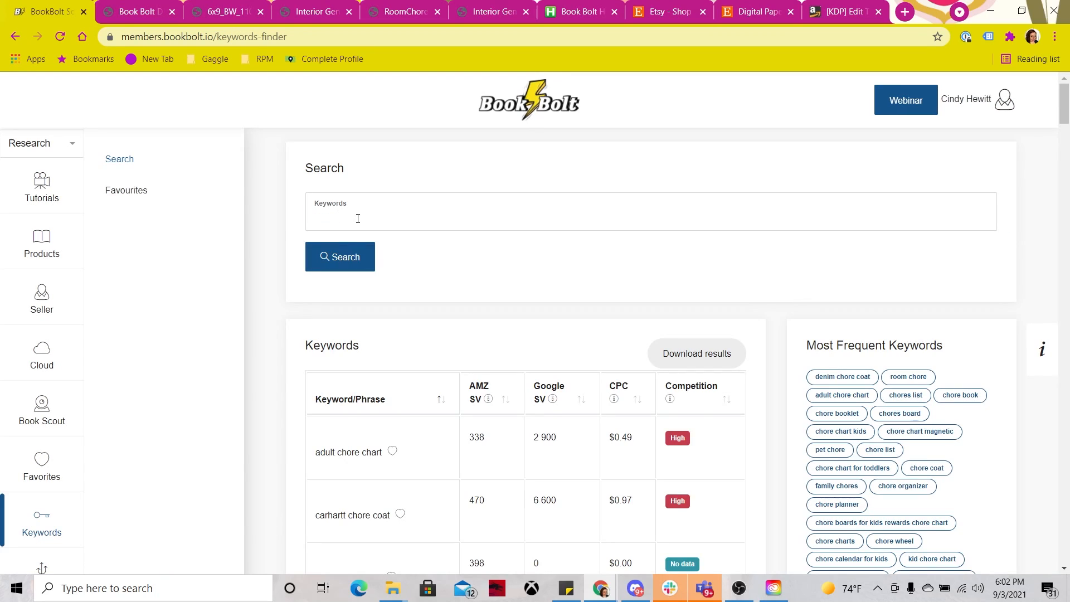
{"action": "scroll", "coordinate": [522, 402], "scroll_direction": "down", "scroll_amount": 4}
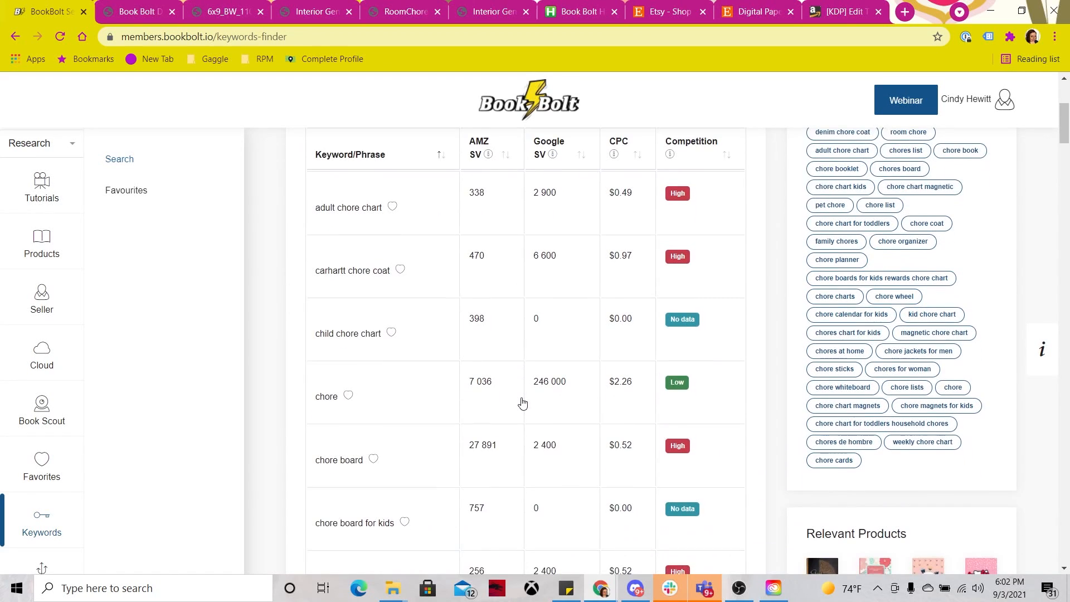
{"action": "scroll", "coordinate": [544, 273], "scroll_direction": "up", "scroll_amount": 2}
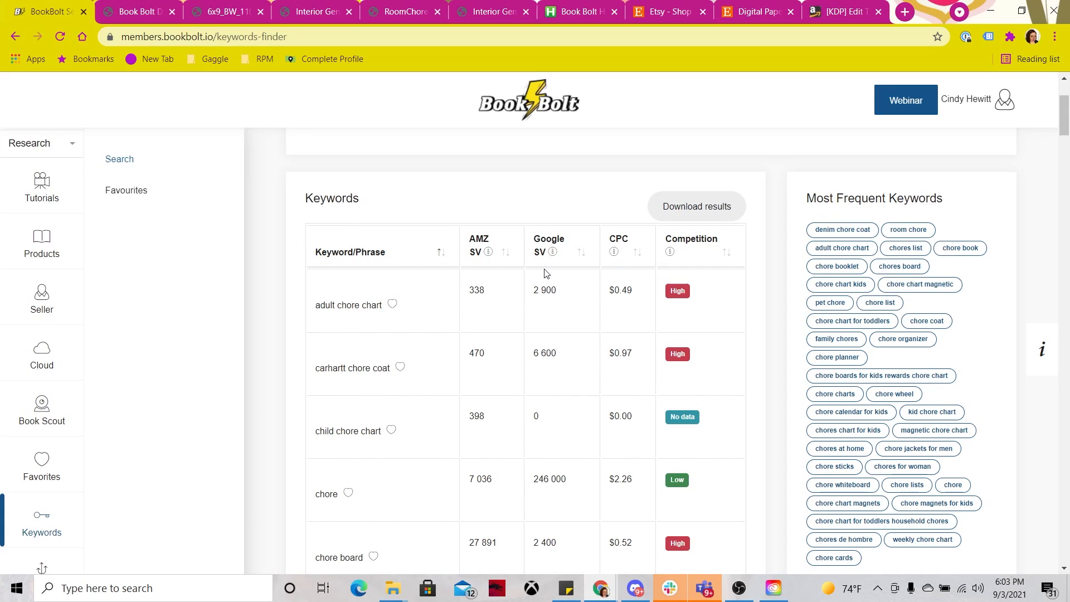
{"action": "scroll", "coordinate": [545, 273], "scroll_direction": "down", "scroll_amount": 3}
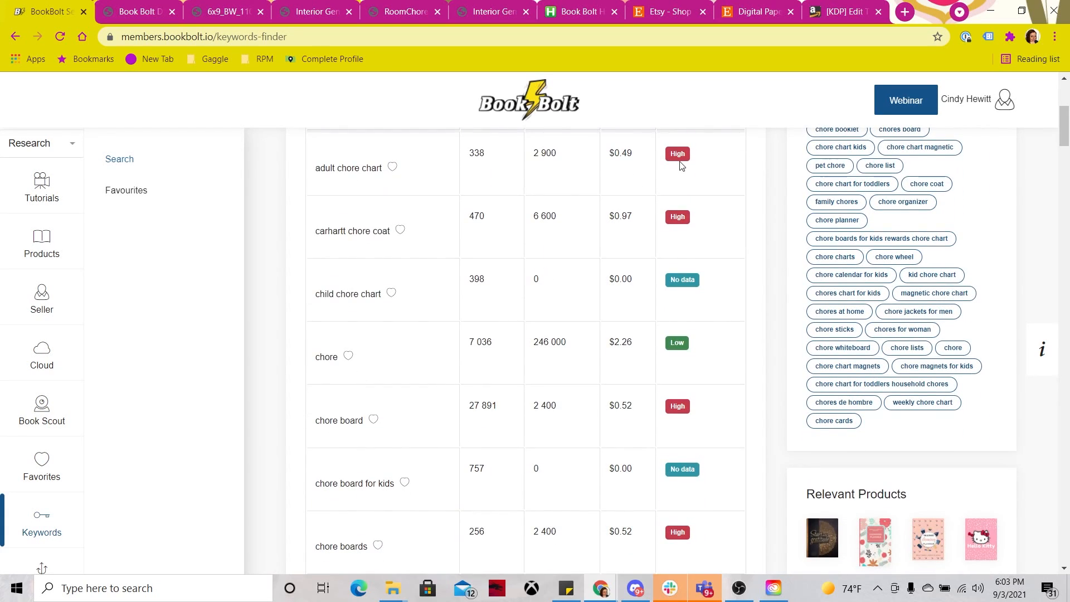
{"action": "scroll", "coordinate": [687, 400], "scroll_direction": "down", "scroll_amount": 7}
{"action": "scroll", "coordinate": [687, 399], "scroll_direction": "up", "scroll_amount": 12}
{"action": "scroll", "coordinate": [688, 400], "scroll_direction": "down", "scroll_amount": 3}
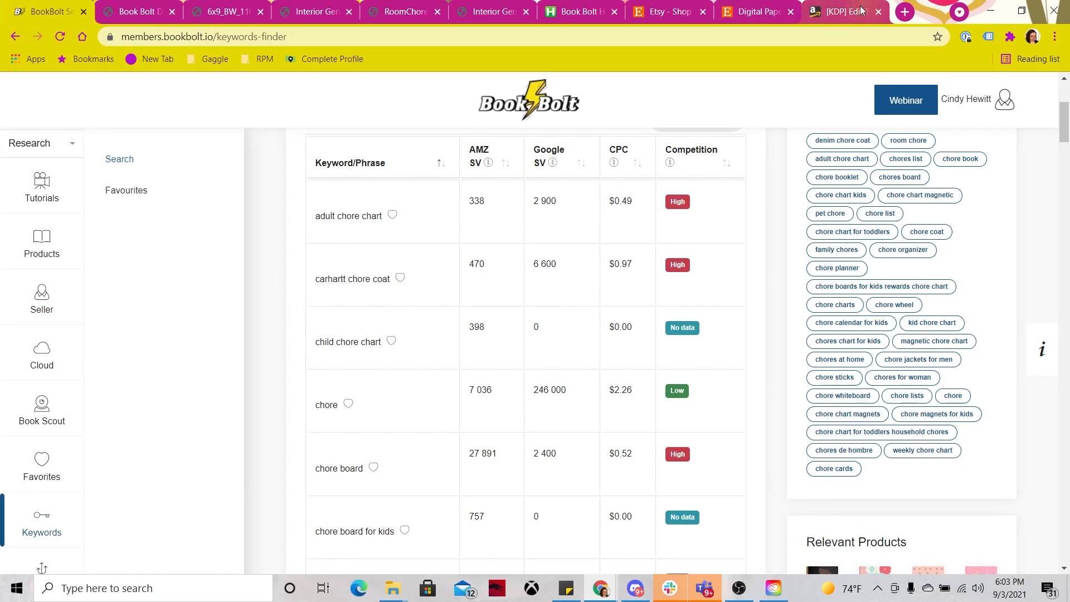
Switch to the KDP page and enter "adult" and "book" as the fourth and fifth keywords
{"action": "left_click", "coordinate": [823, 13]}
{"action": "left_click", "coordinate": [610, 193]}
{"action": "type", "text": "adult"}
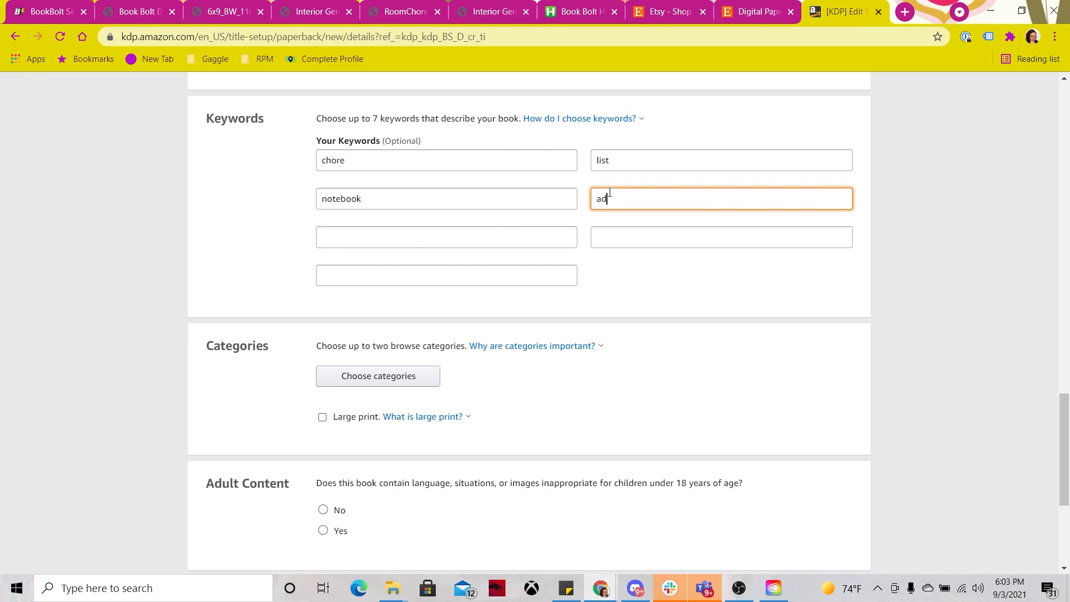
{"action": "key", "text": "Tab"}
{"action": "type", "text": "book"}
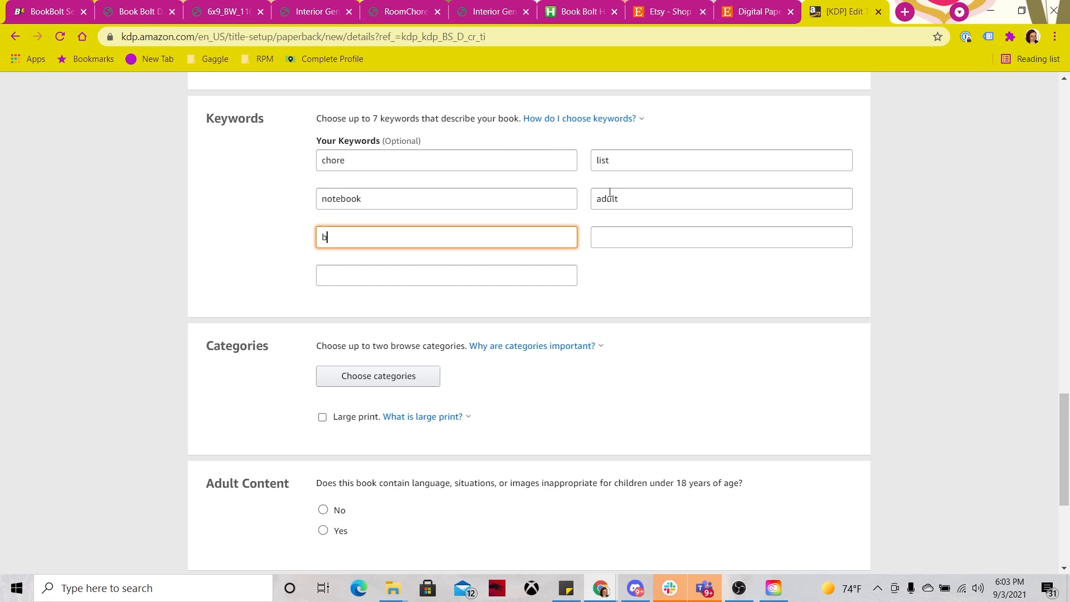
Look through more chore phrases in Book Bolt's keyword finder and enter "calendar" as the sixth KDP keyword
{"action": "left_click", "coordinate": [48, 11]}
{"action": "scroll", "coordinate": [448, 348], "scroll_direction": "down", "scroll_amount": 1}
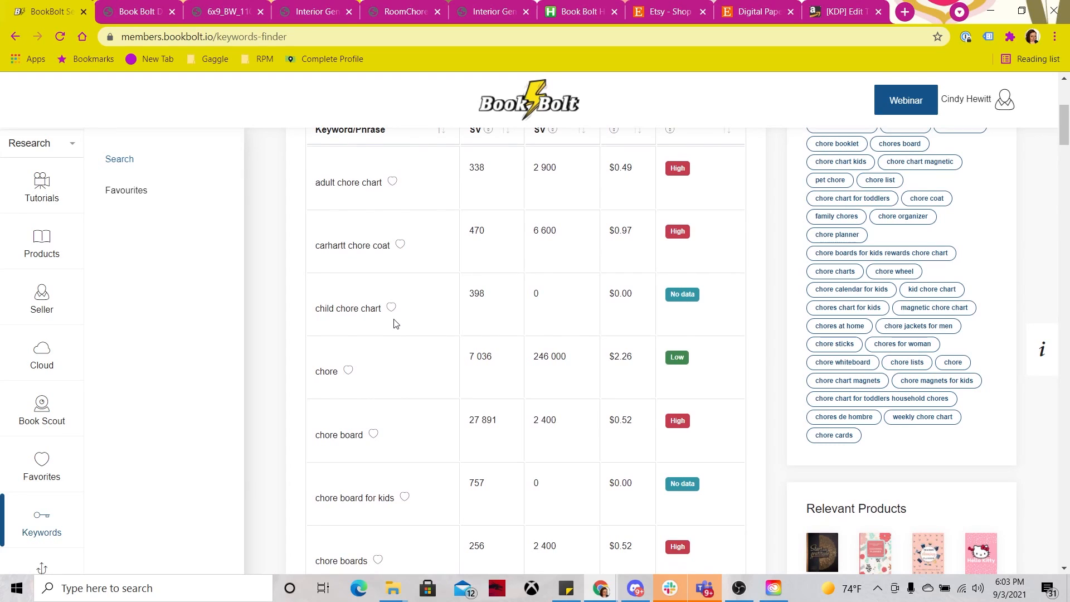
{"action": "scroll", "coordinate": [394, 324], "scroll_direction": "down", "scroll_amount": 1}
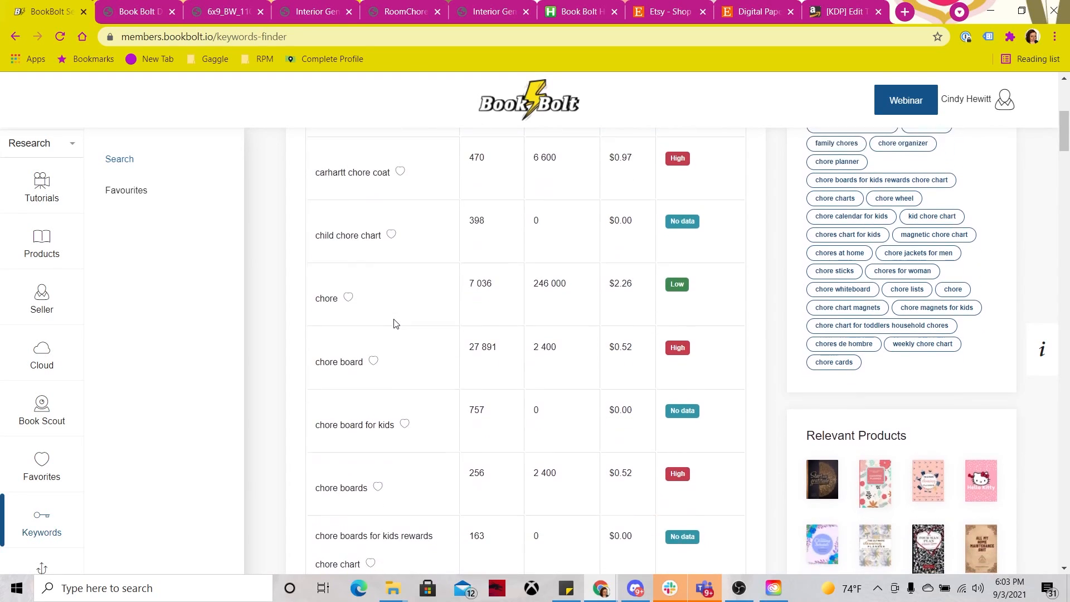
{"action": "scroll", "coordinate": [394, 323], "scroll_direction": "down", "scroll_amount": 3}
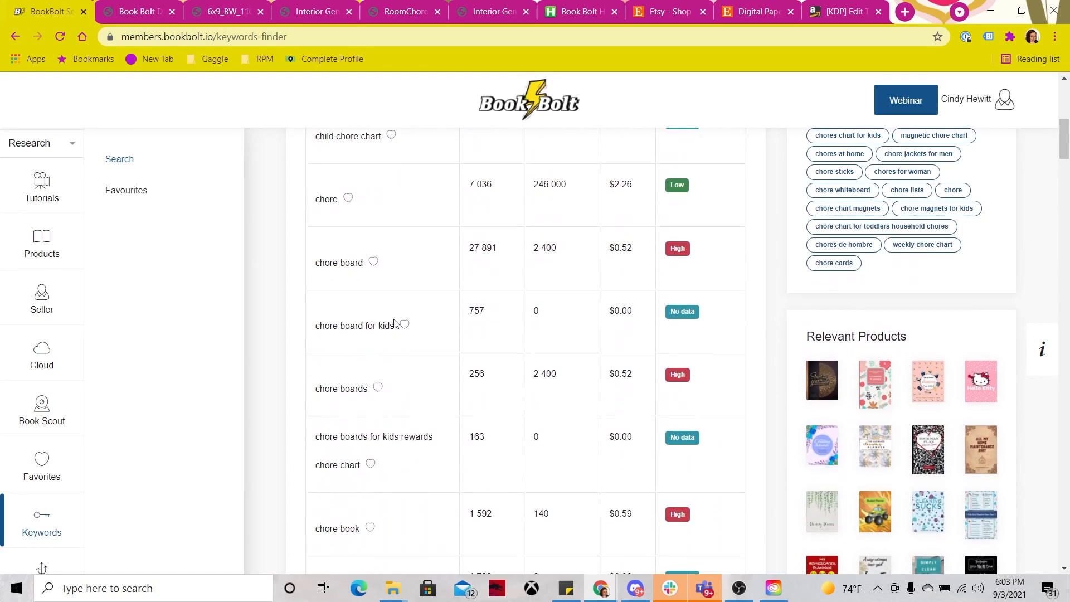
{"action": "scroll", "coordinate": [394, 323], "scroll_direction": "down", "scroll_amount": 1}
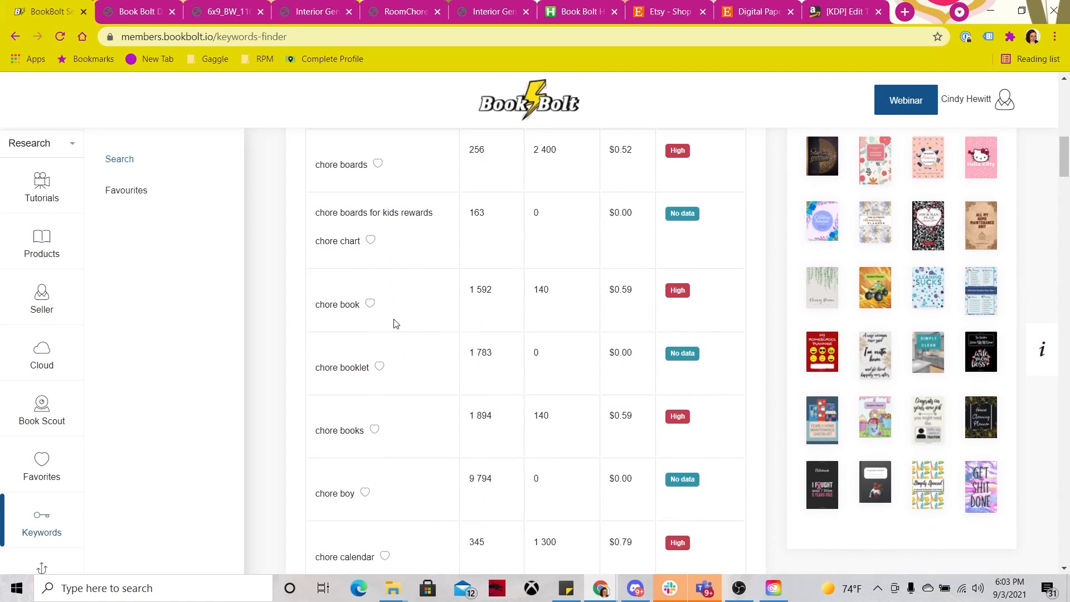
{"action": "scroll", "coordinate": [395, 323], "scroll_direction": "down", "scroll_amount": 3}
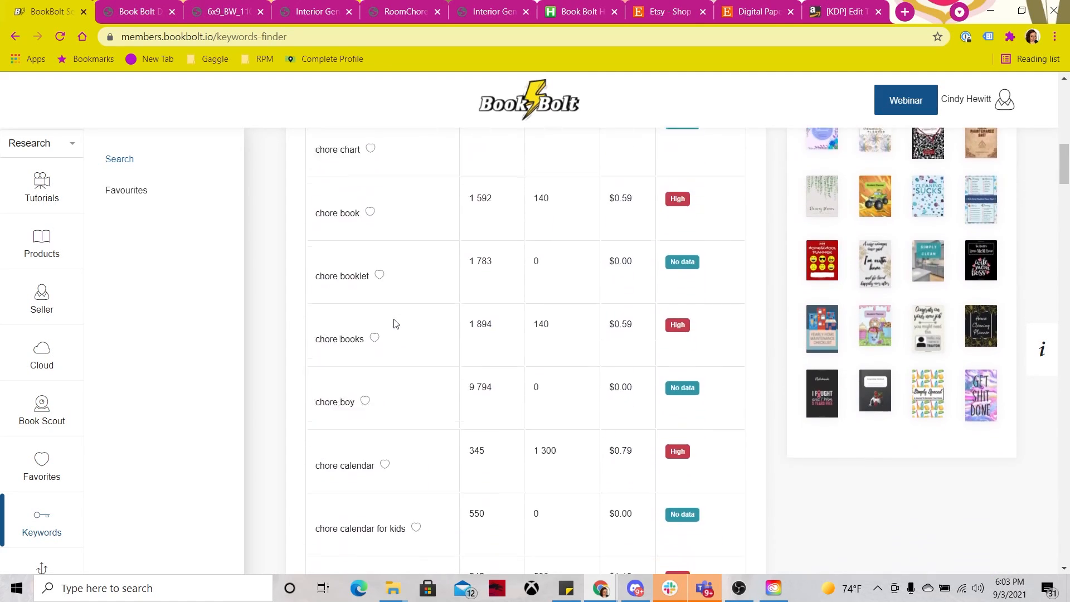
{"action": "scroll", "coordinate": [394, 323], "scroll_direction": "down", "scroll_amount": 1}
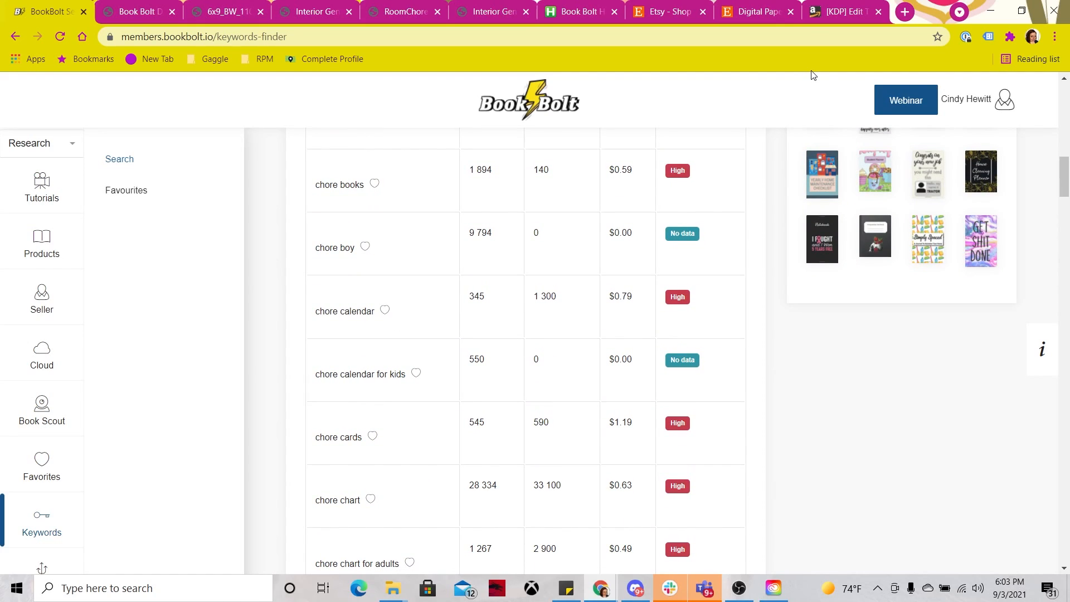
{"action": "left_click", "coordinate": [840, 17]}
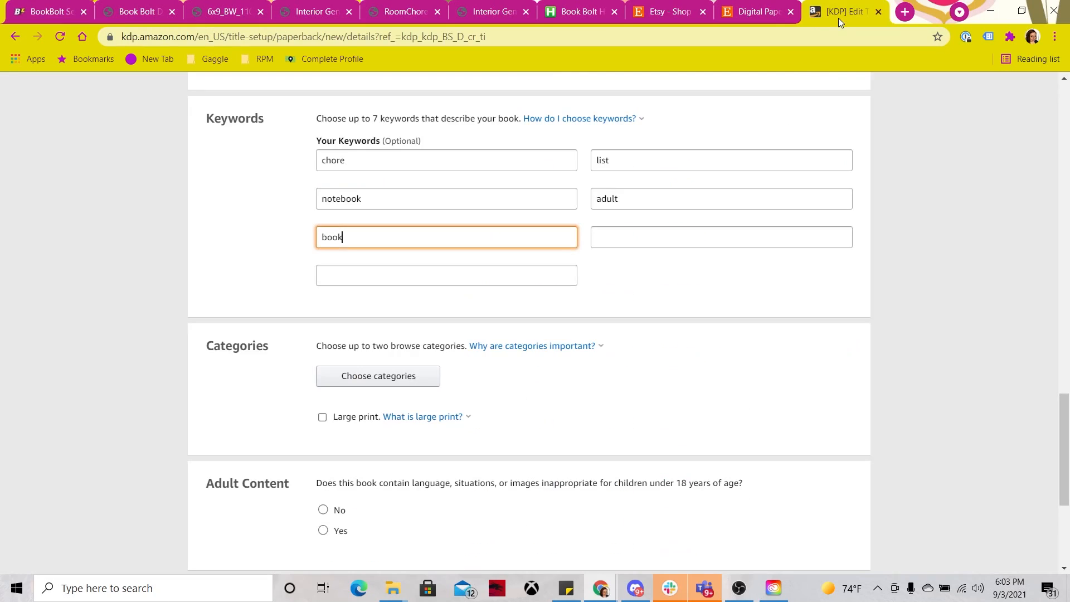
{"action": "left_click", "coordinate": [599, 237]}
{"action": "type", "text": "calende"}
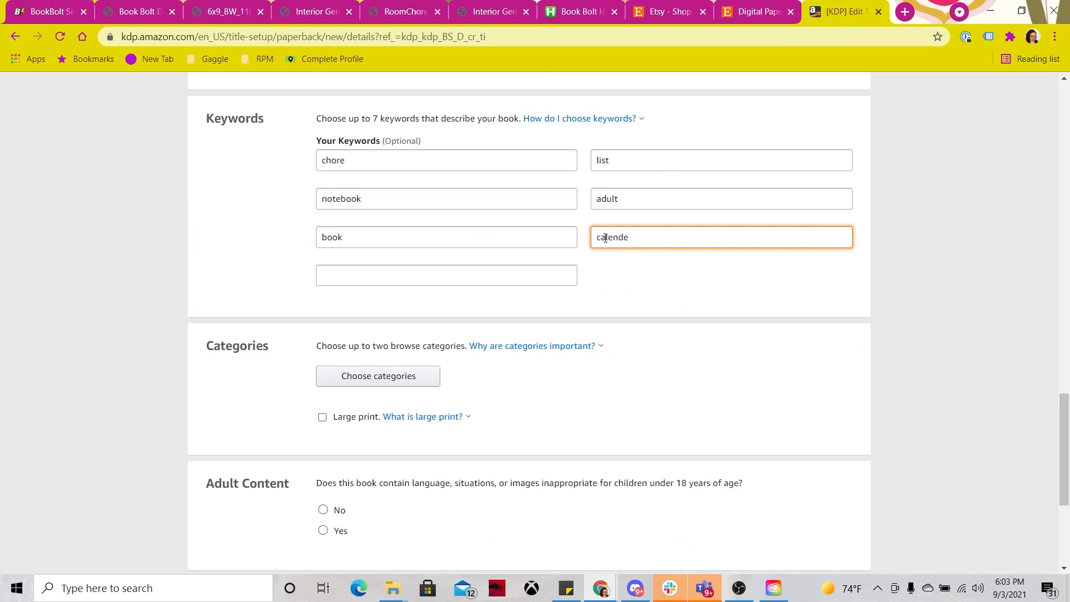
{"action": "type", "text": "rr"}
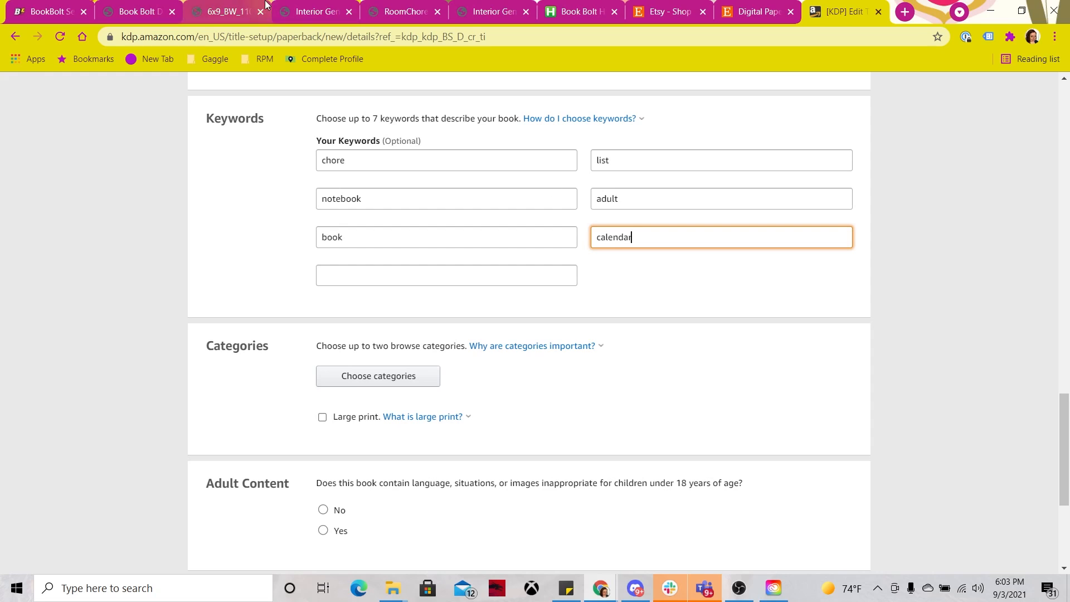
Check the chore chart phrases in Book Bolt's keyword finder and replace the sixth KDP keyword with "chart"
{"action": "left_click", "coordinate": [137, 11]}
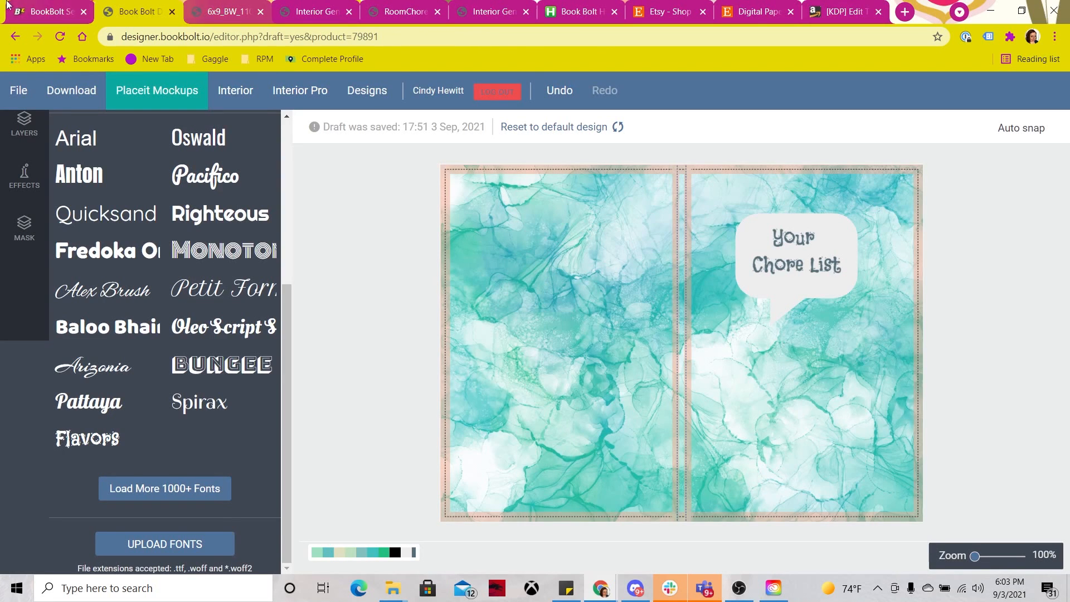
{"action": "left_click", "coordinate": [68, 12]}
{"action": "scroll", "coordinate": [414, 432], "scroll_direction": "down", "scroll_amount": 3}
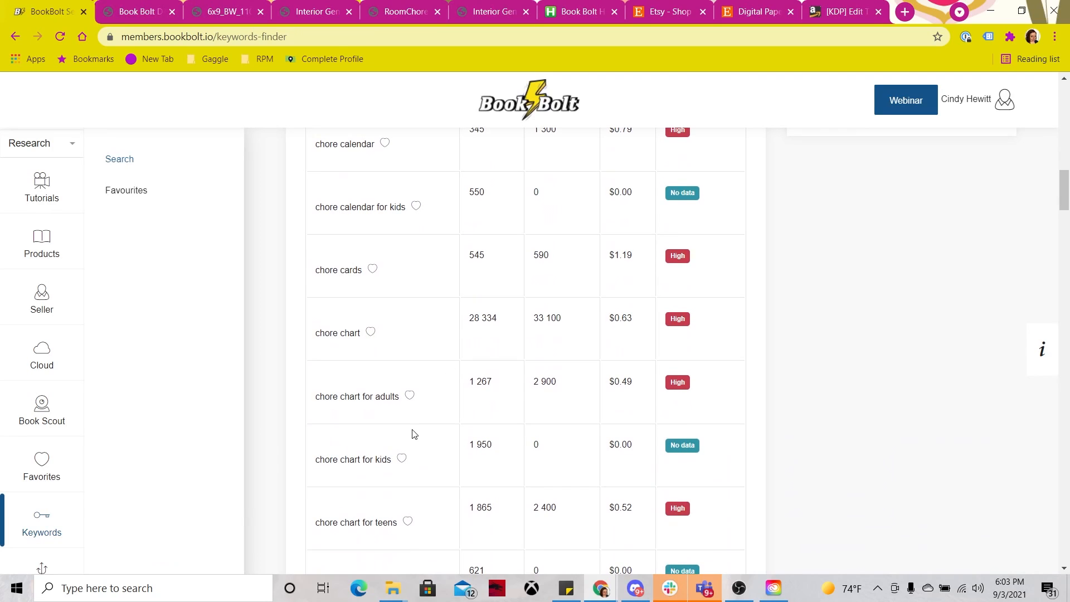
{"action": "left_click", "coordinate": [825, 4]}
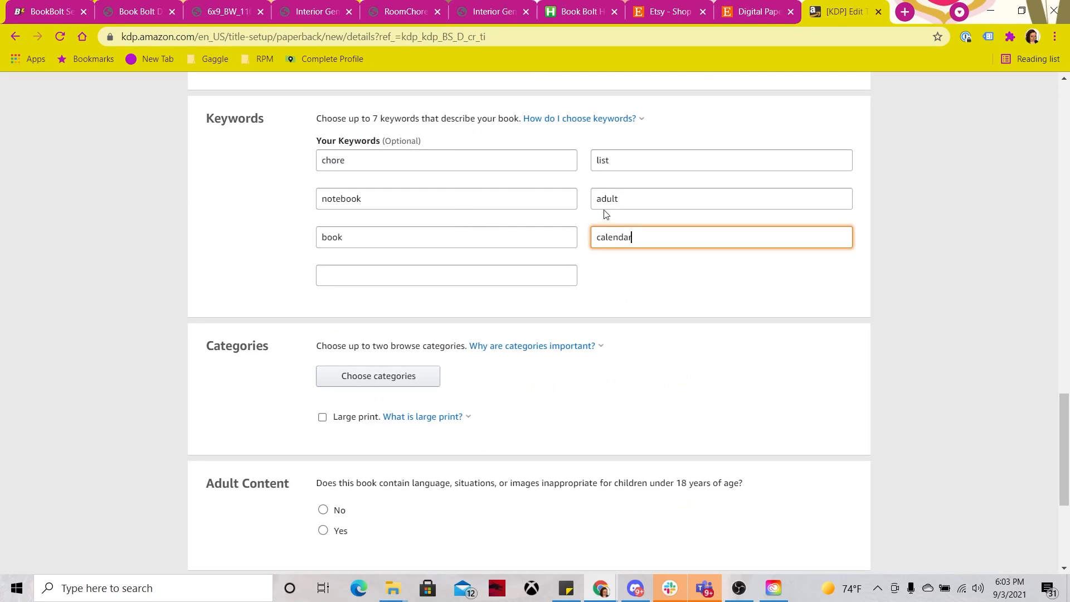
{"action": "double_click", "coordinate": [614, 234]}
{"action": "type", "text": "chart"}
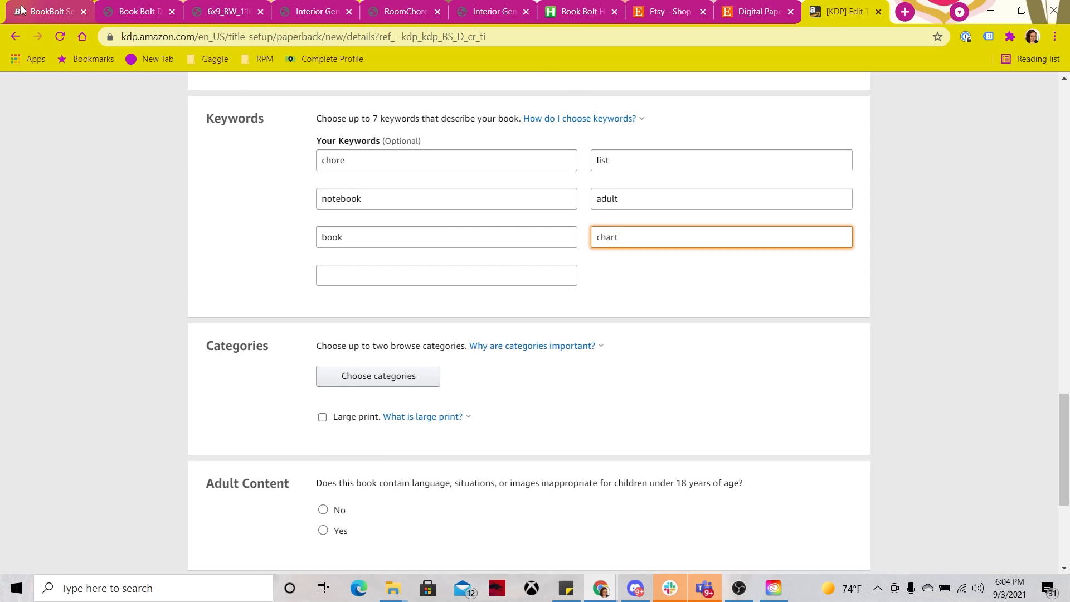
Review further chore chart phrases in Book Bolt's keyword finder and enter "teens" as the seventh KDP keyword
{"action": "left_click", "coordinate": [38, 12]}
{"action": "scroll", "coordinate": [394, 424], "scroll_direction": "down", "scroll_amount": 2}
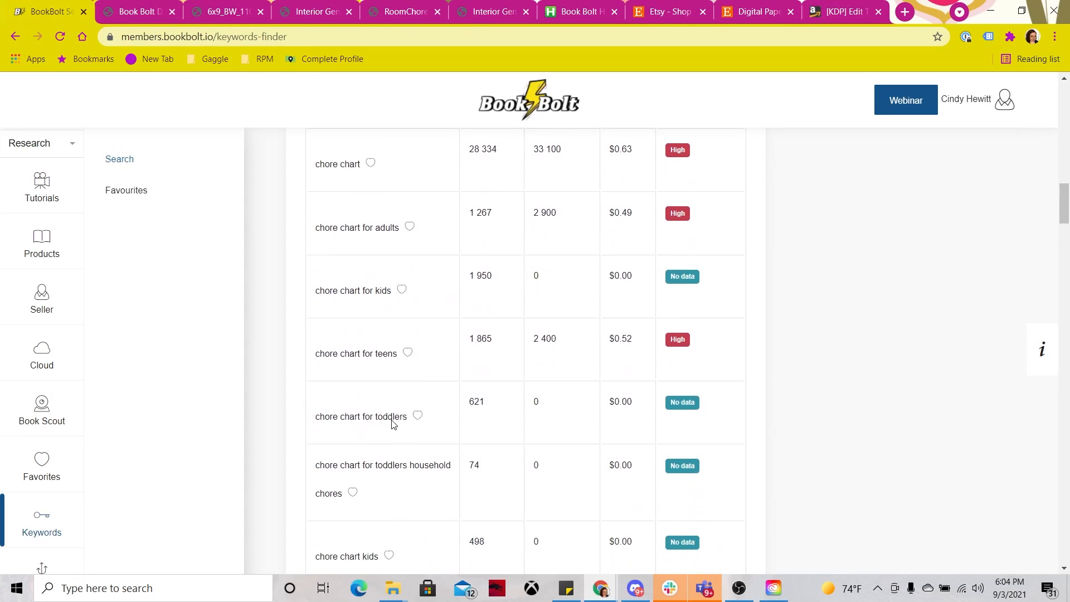
{"action": "scroll", "coordinate": [392, 420], "scroll_direction": "down", "scroll_amount": 1}
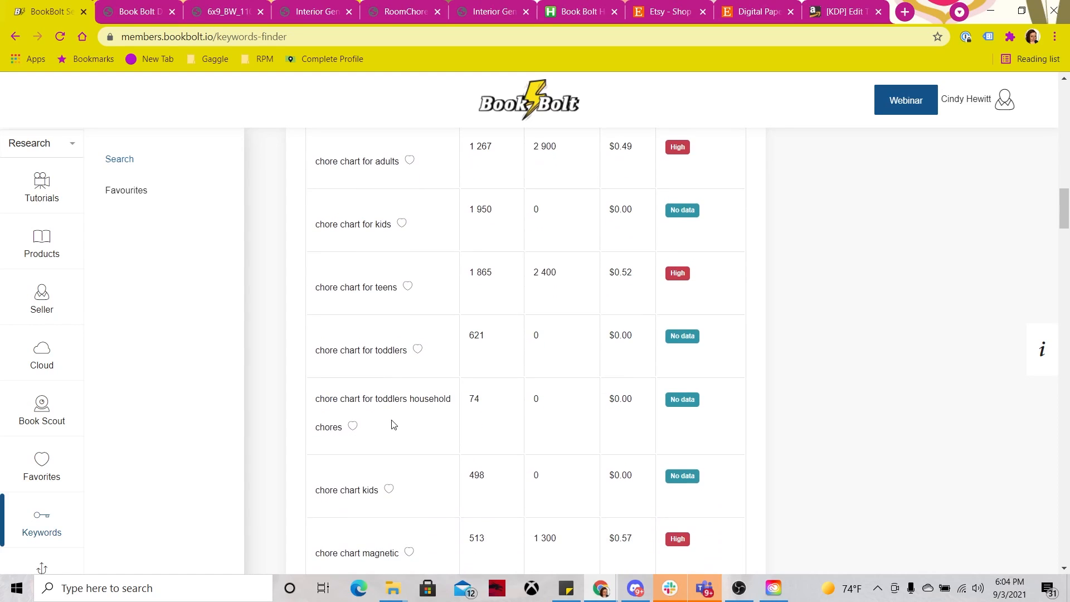
{"action": "left_click", "coordinate": [883, 6]}
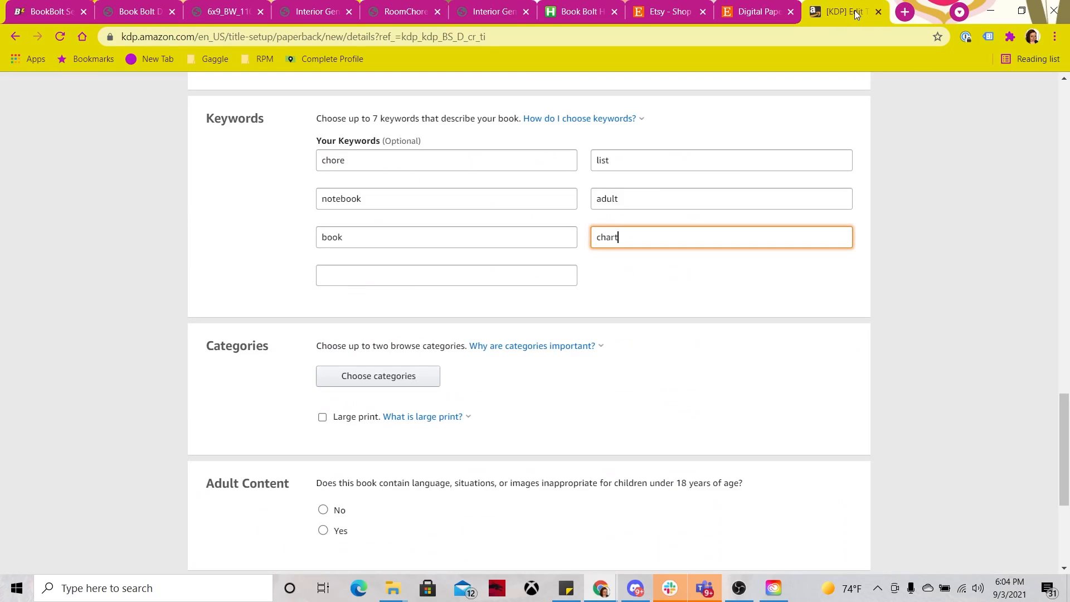
{"action": "left_click", "coordinate": [432, 275]}
{"action": "type", "text": "teens"}
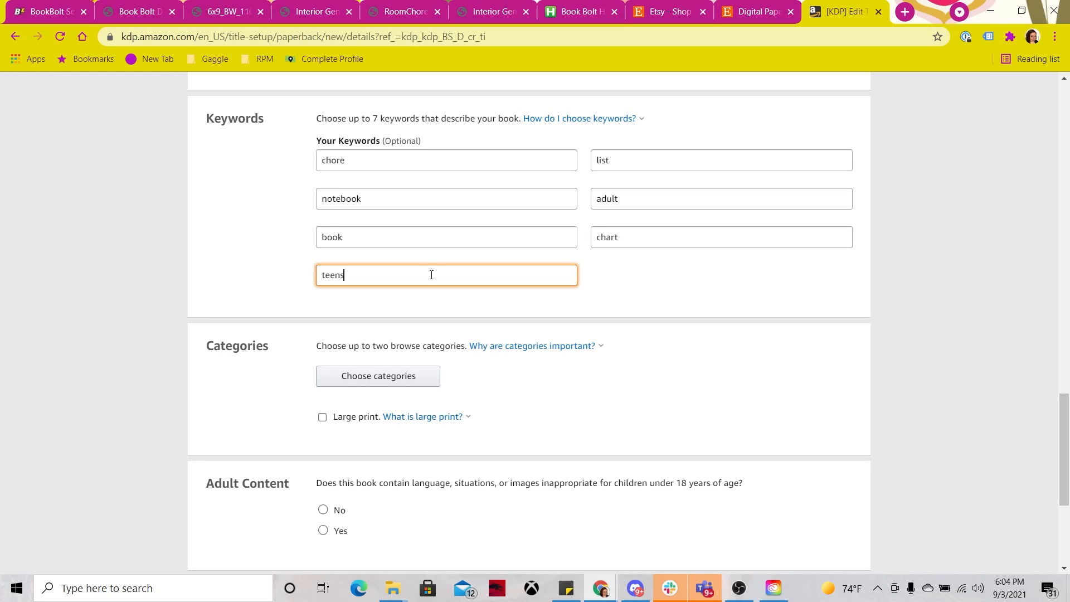
Search Book Bolt's KDP Categories Finder for "chore journal" and highlight the Juvenile Nonfiction, Language Arts, Journal Writing result
{"action": "scroll", "coordinate": [509, 425], "scroll_direction": "down", "scroll_amount": 2}
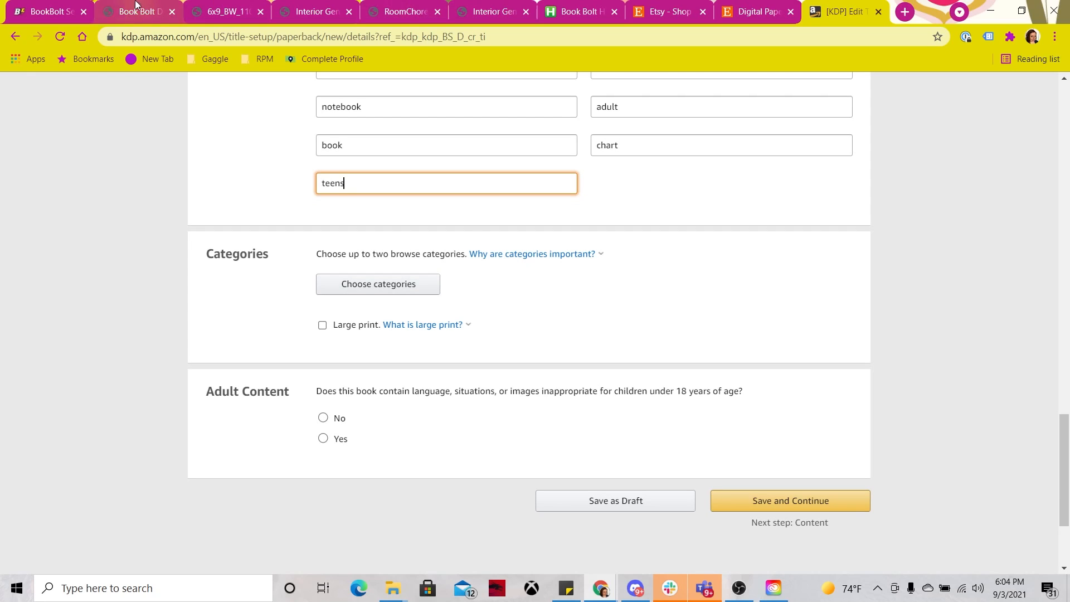
{"action": "left_click", "coordinate": [66, 7]}
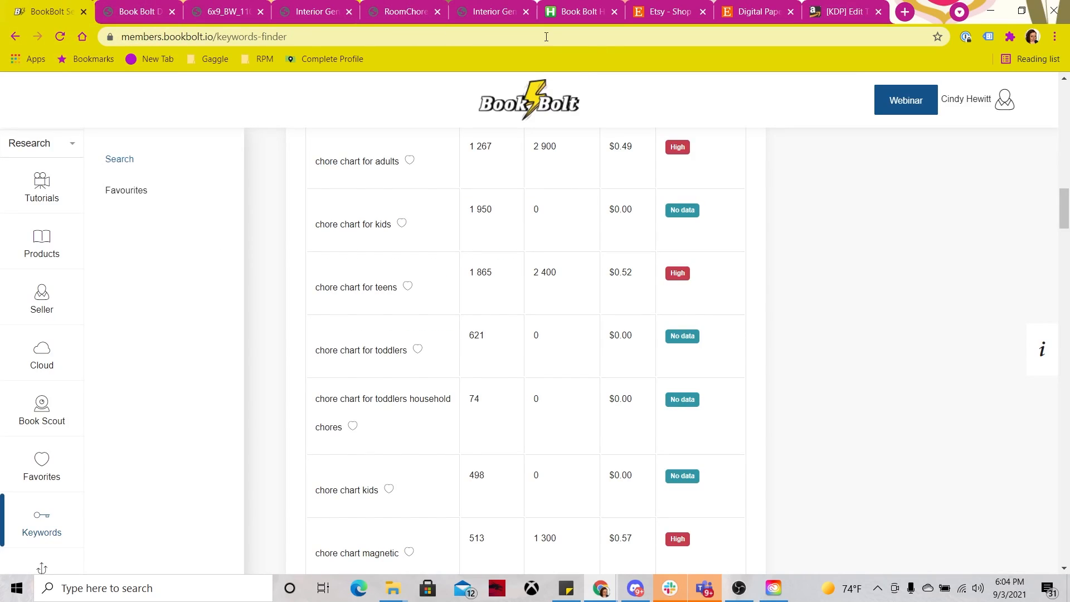
{"action": "left_click", "coordinate": [1004, 112]}
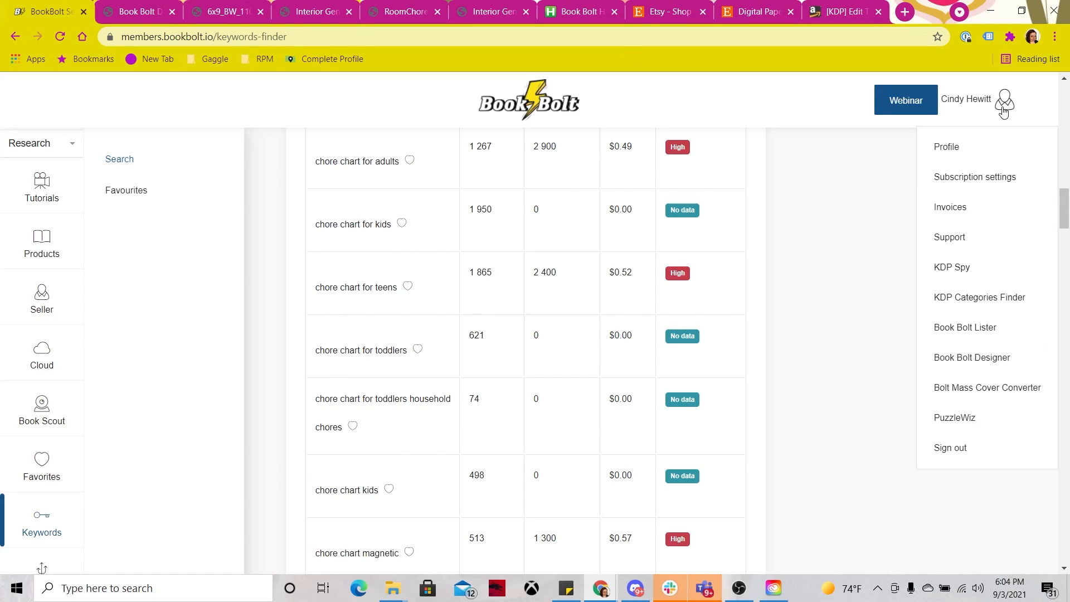
{"action": "left_click", "coordinate": [1024, 301]}
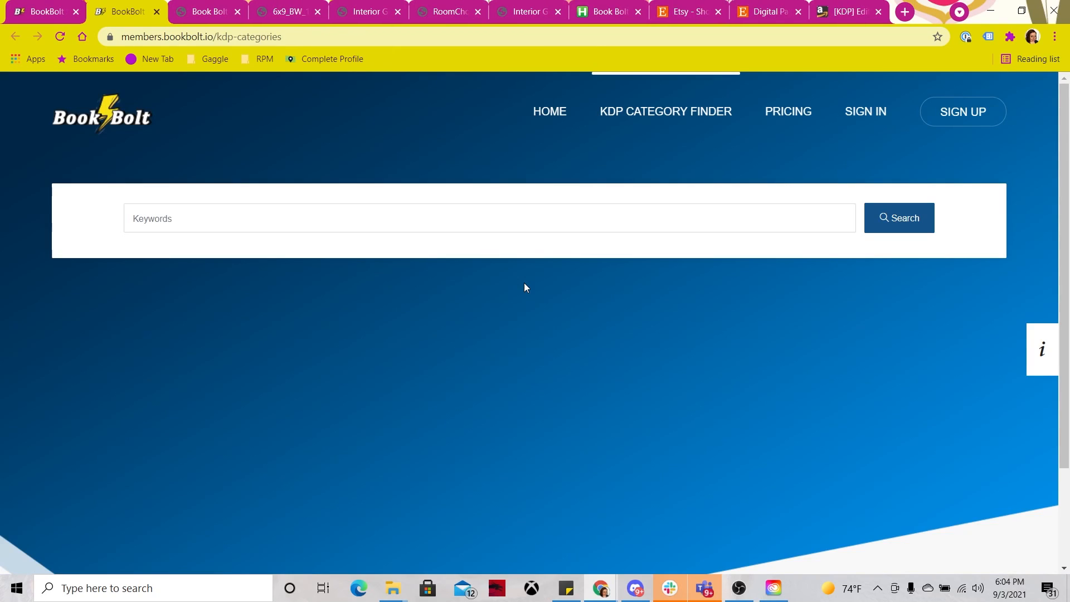
{"action": "left_click", "coordinate": [431, 226]}
{"action": "type", "text": "cho"}
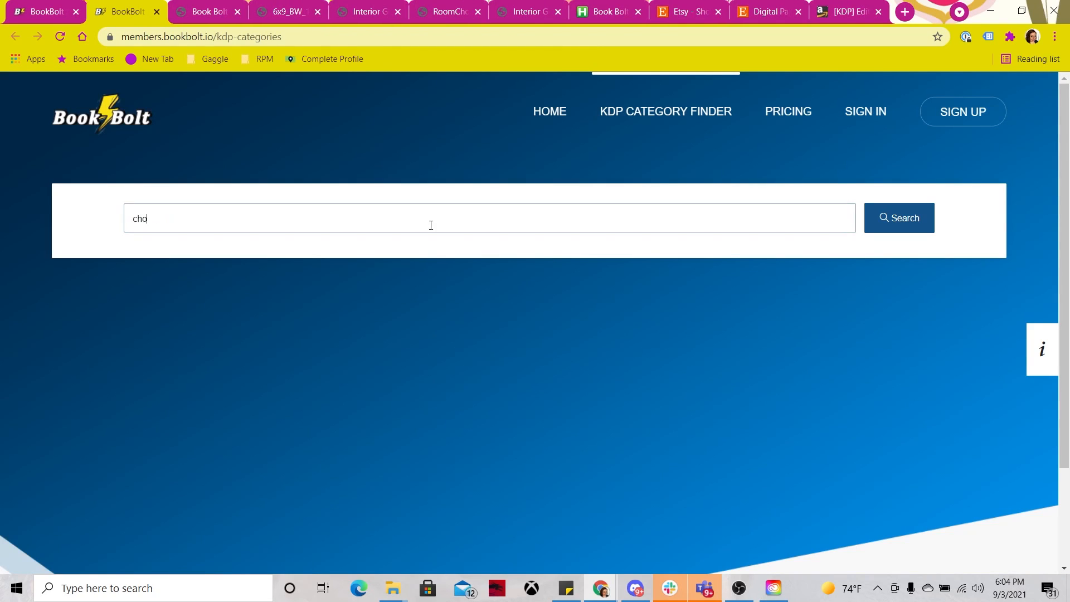
{"action": "type", "text": "re journal"}
{"action": "key", "text": "Return"}
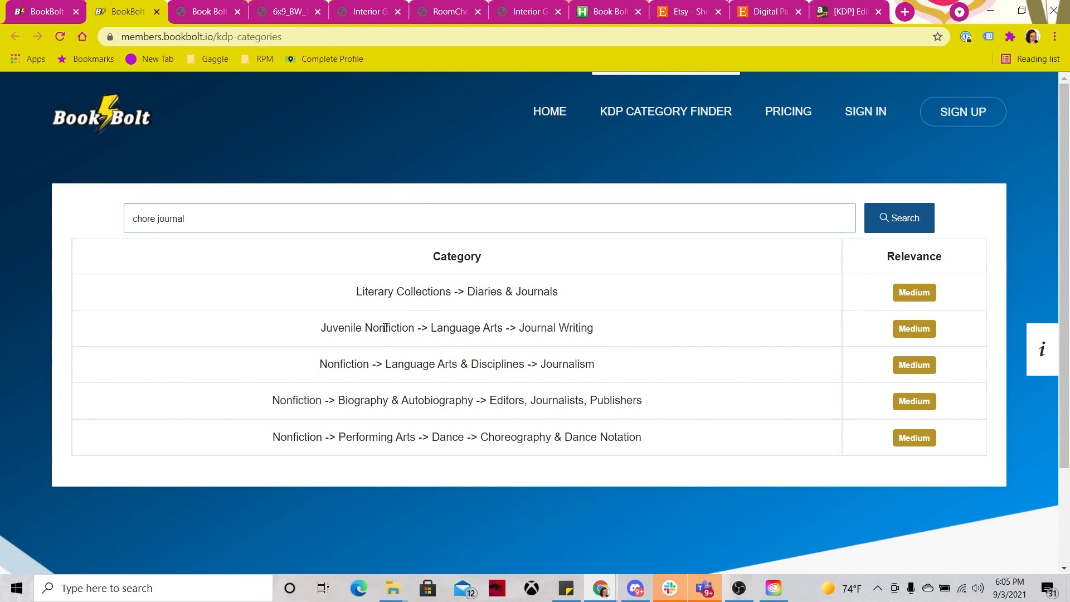
{"action": "left_click_drag", "start_coordinate": [313, 328], "coordinate": [631, 315]}
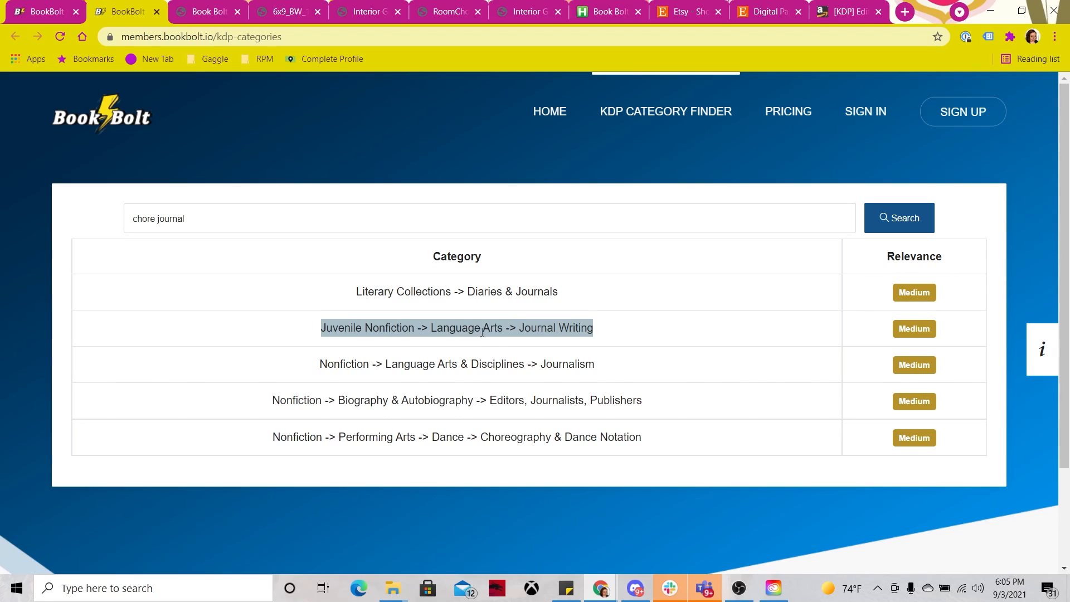
{"action": "left_click", "coordinate": [47, 12]}
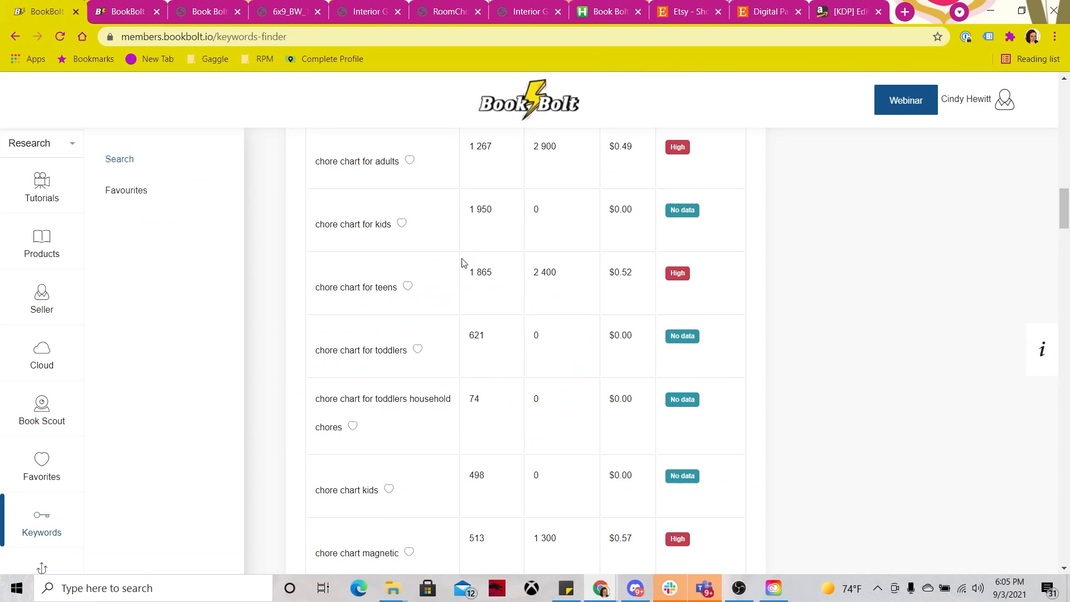
{"action": "left_click", "coordinate": [142, 5]}
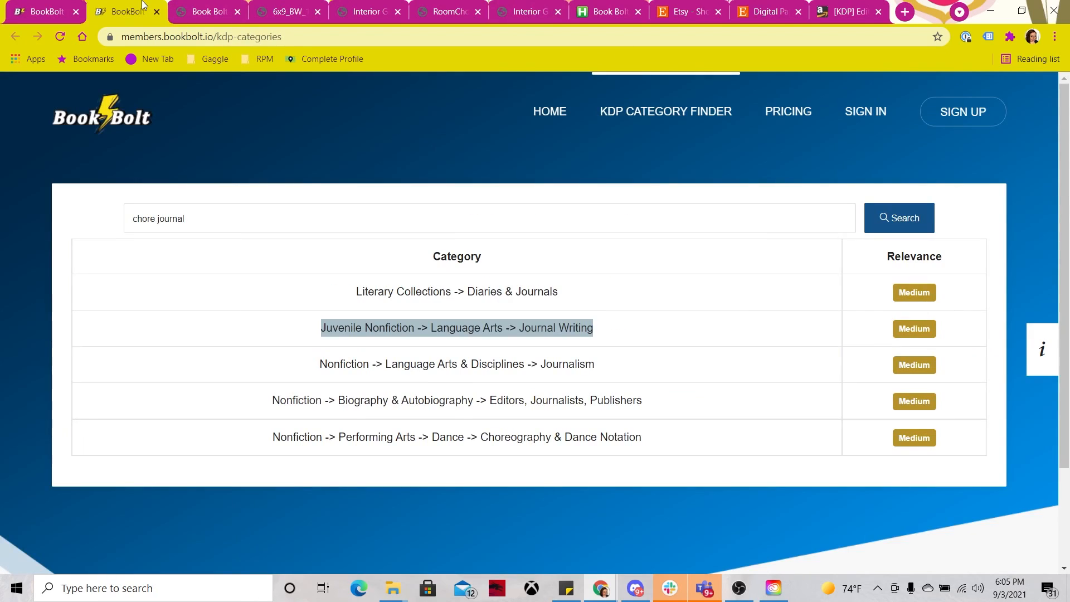
Switch to the KDP page and save Journal Writing and Composition & Creative Writing under Juvenile Nonfiction > Language Arts as the book's categories
{"action": "left_click", "coordinate": [834, 6]}
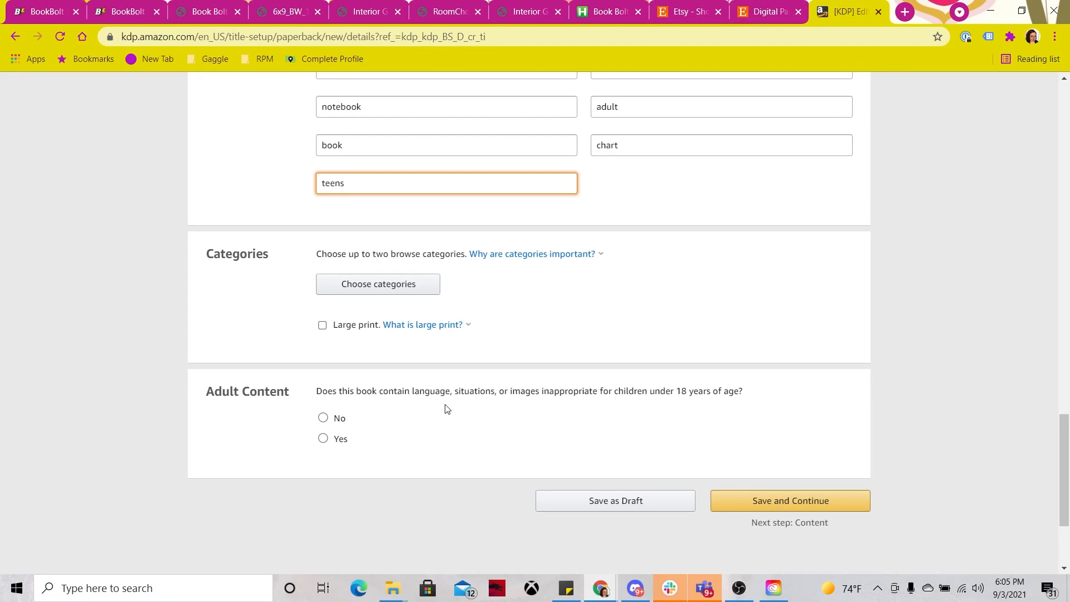
{"action": "left_click", "coordinate": [397, 282]}
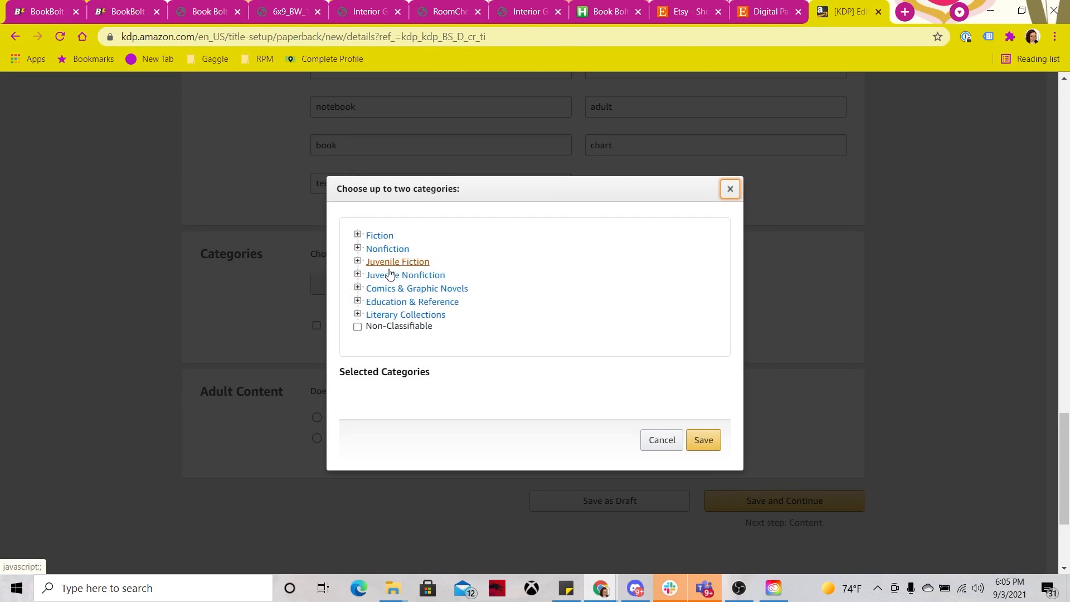
{"action": "left_click", "coordinate": [358, 276]}
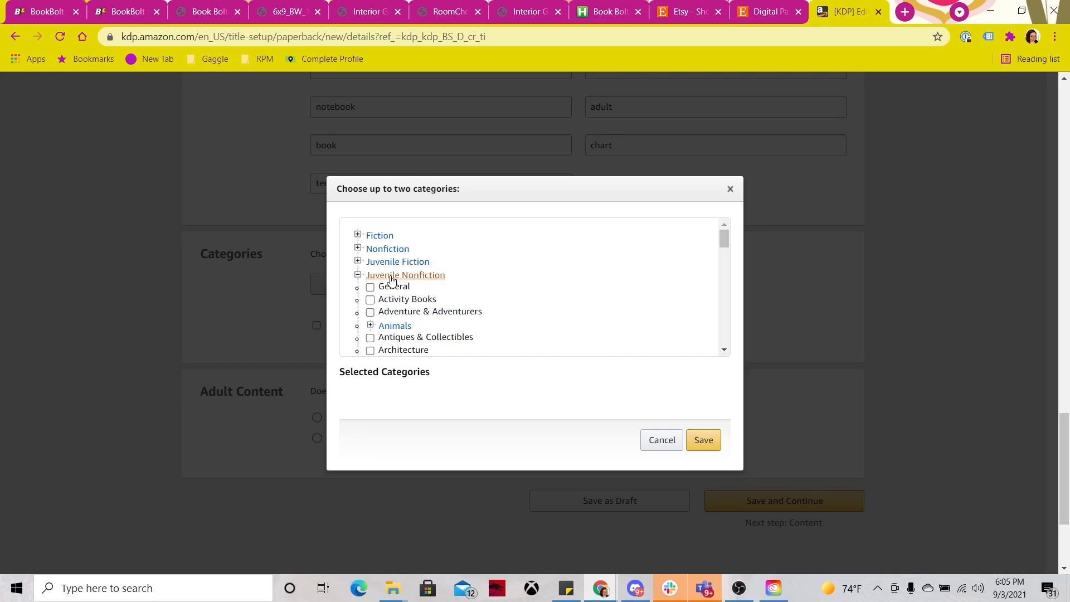
{"action": "scroll", "coordinate": [399, 308], "scroll_direction": "down", "scroll_amount": 2}
{"action": "scroll", "coordinate": [399, 309], "scroll_direction": "down", "scroll_amount": 5}
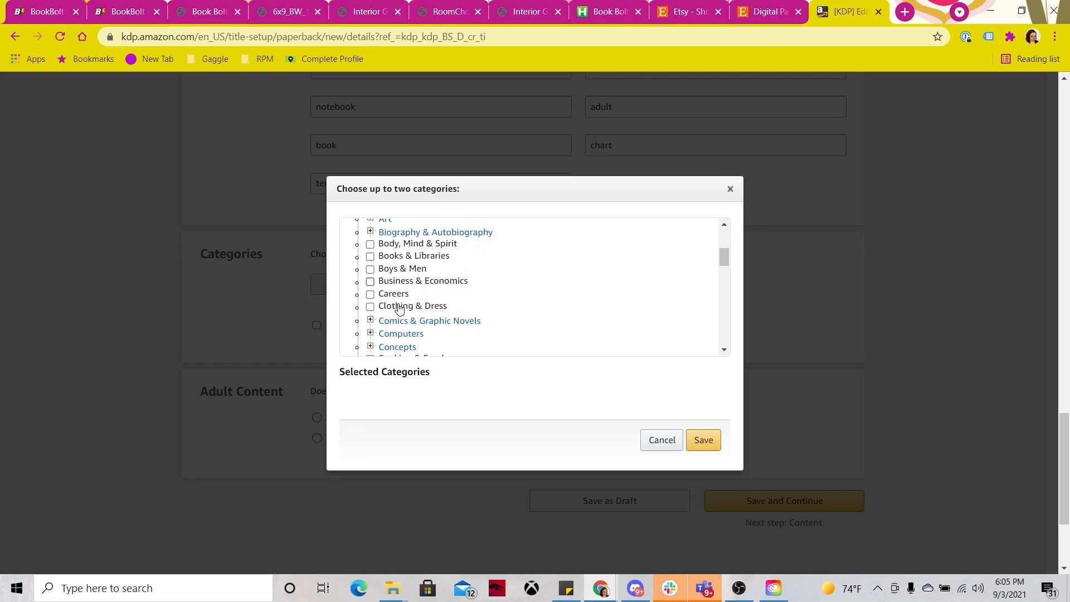
{"action": "scroll", "coordinate": [399, 308], "scroll_direction": "down", "scroll_amount": 3}
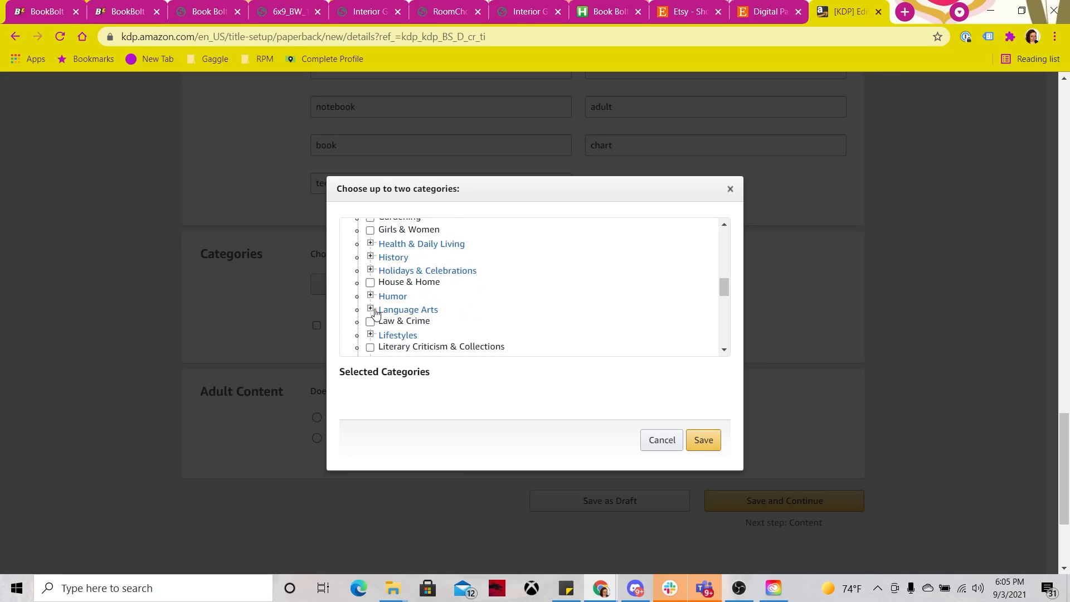
{"action": "left_click", "coordinate": [370, 309]}
{"action": "scroll", "coordinate": [432, 319], "scroll_direction": "down", "scroll_amount": 1}
{"action": "scroll", "coordinate": [432, 319], "scroll_direction": "down", "scroll_amount": 1}
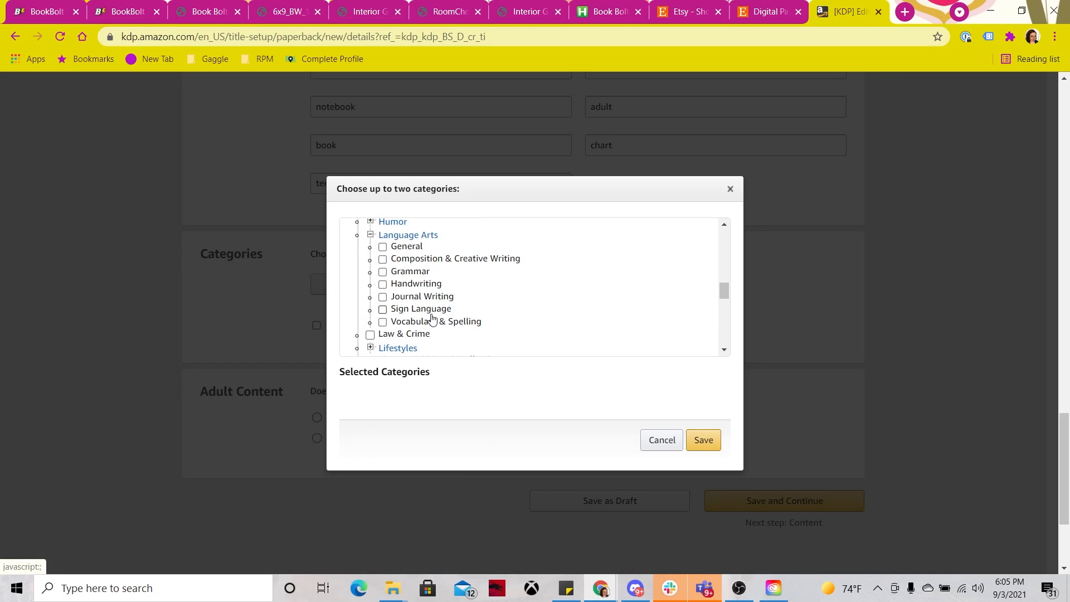
{"action": "left_click", "coordinate": [443, 301]}
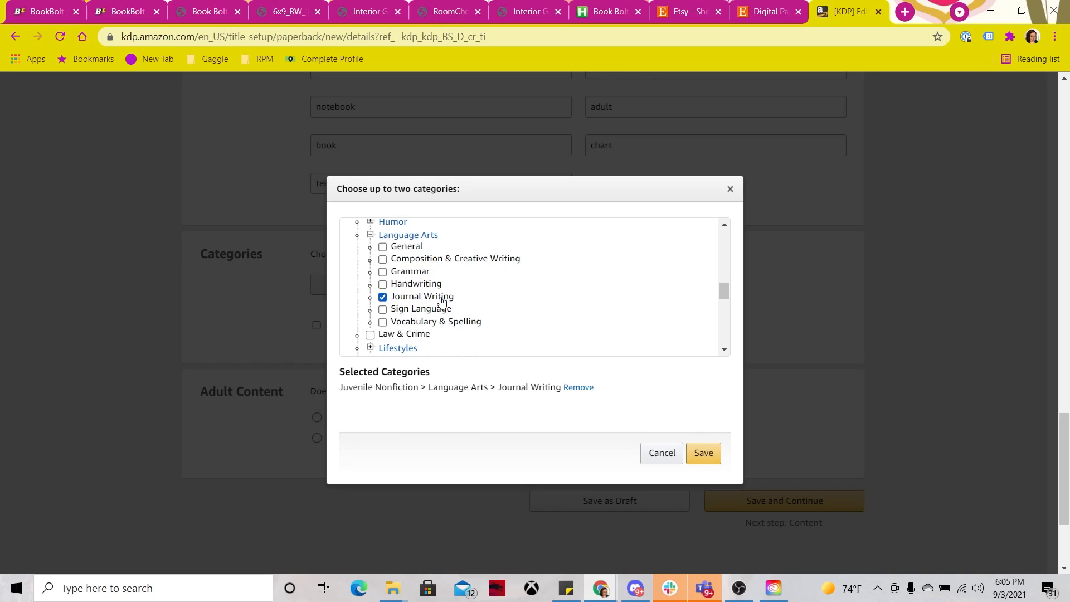
{"action": "left_click", "coordinate": [385, 261]}
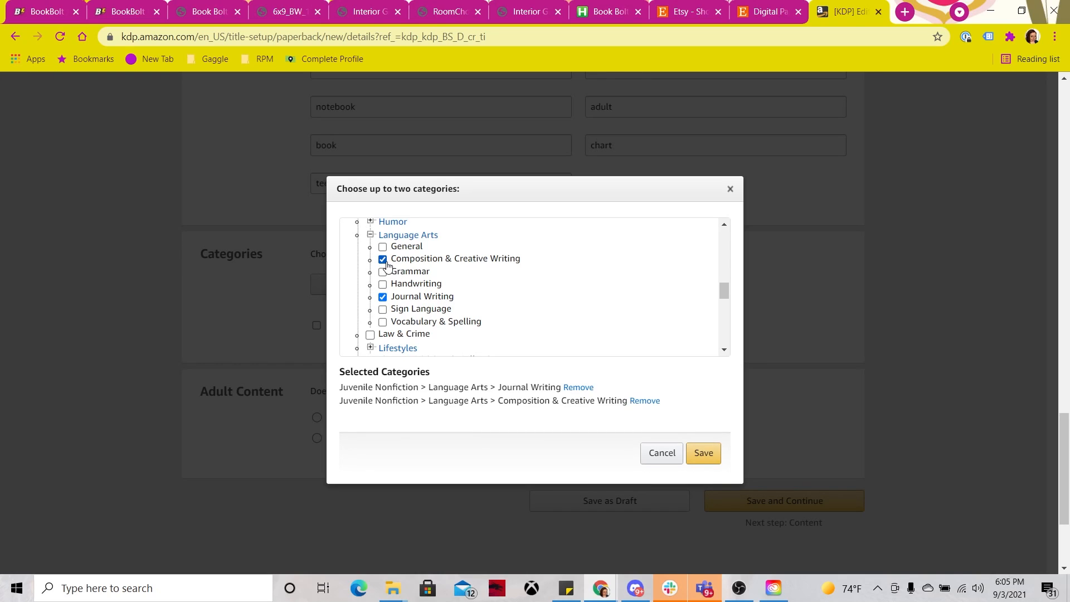
{"action": "left_click", "coordinate": [705, 467]}
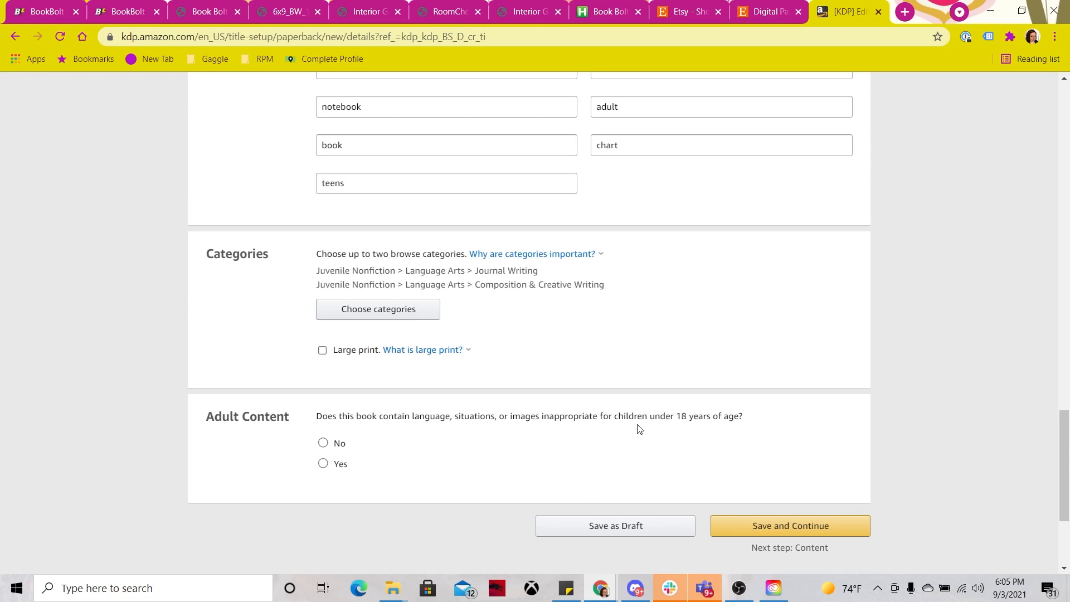
Answer No to the adult content question and save the paperback details to continue to the content stage
{"action": "left_click", "coordinate": [323, 443]}
{"action": "left_click", "coordinate": [816, 533]}
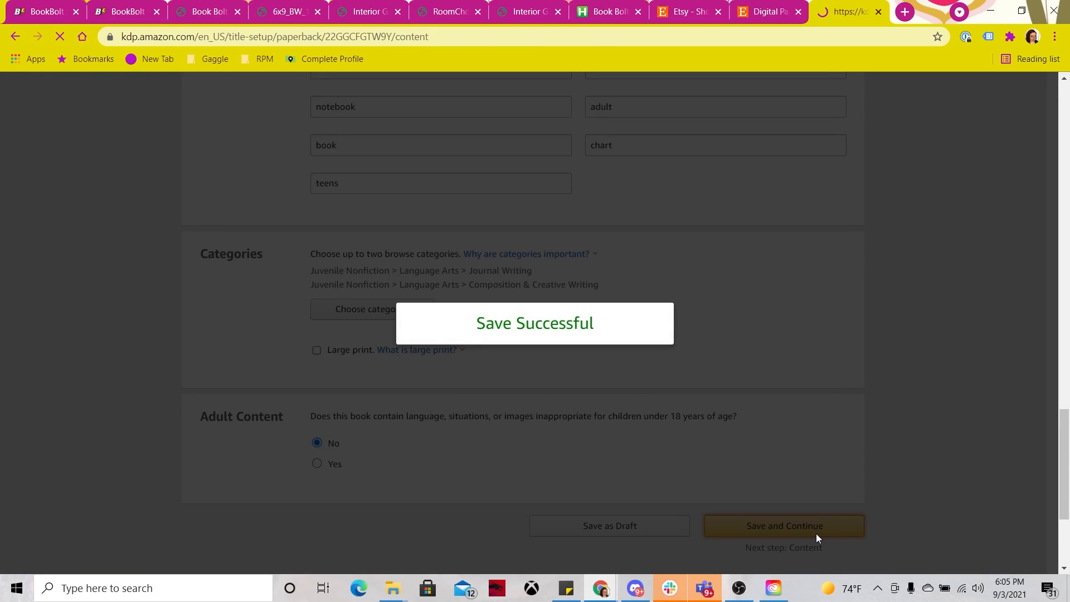
Assign a free KDP ISBN to the paperback
{"action": "scroll", "coordinate": [816, 538], "scroll_direction": "down", "scroll_amount": 4}
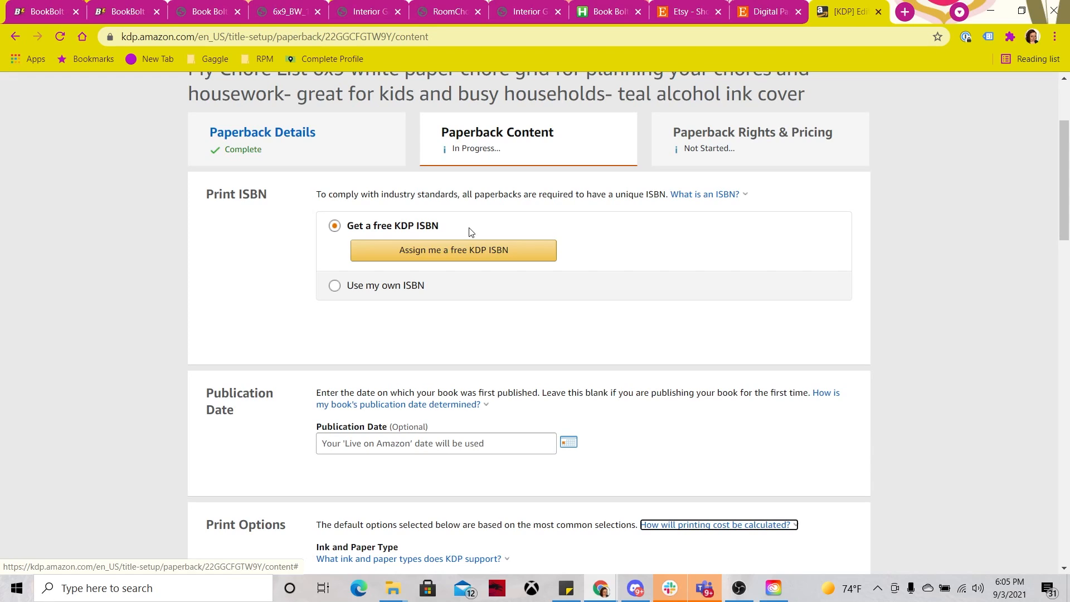
{"action": "left_click", "coordinate": [450, 249]}
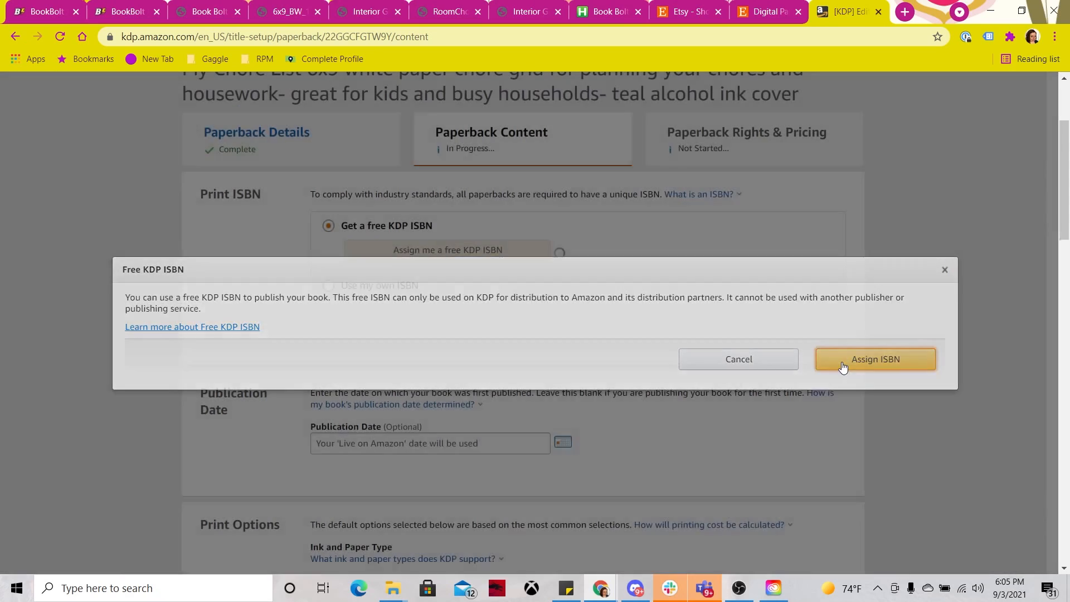
{"action": "left_click", "coordinate": [843, 361]}
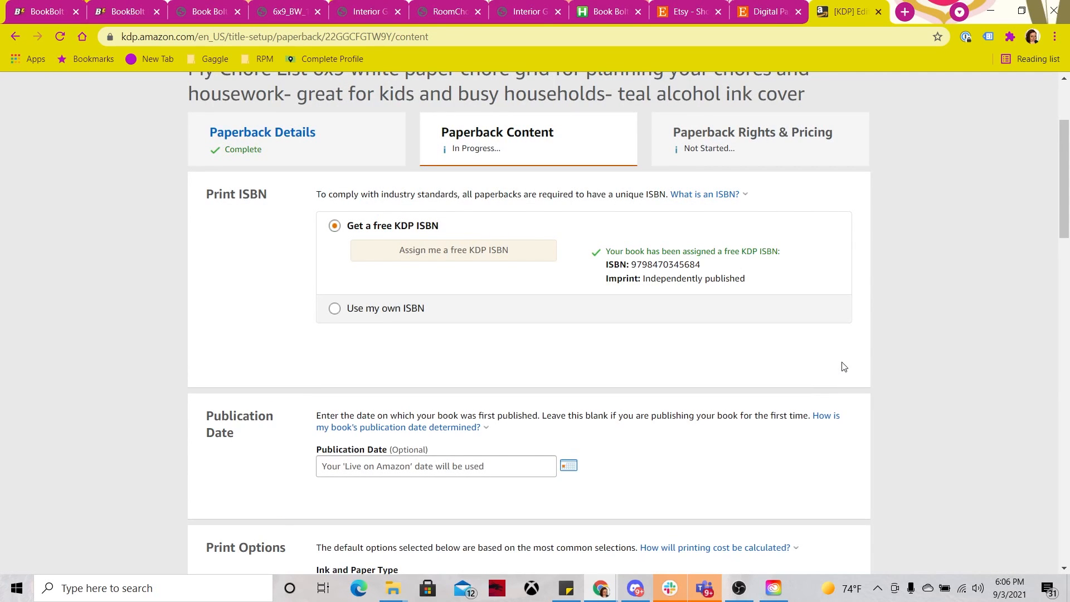
Review the paperback's print options and change the bleed setting to Bleed (PDF only)
{"action": "scroll", "coordinate": [845, 367], "scroll_direction": "down", "scroll_amount": 5}
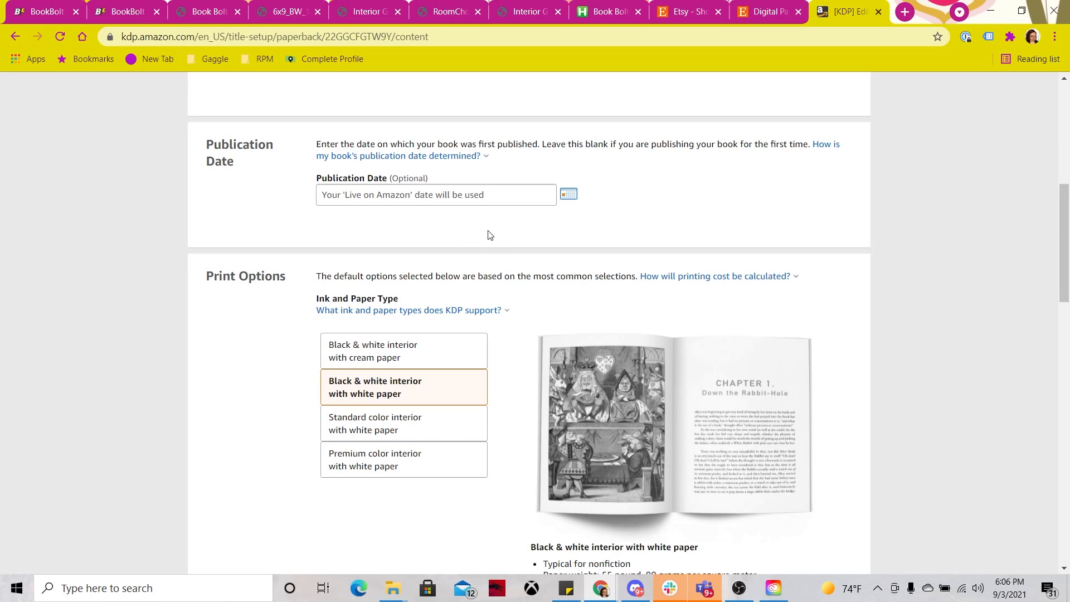
{"action": "scroll", "coordinate": [594, 272], "scroll_direction": "down", "scroll_amount": 3}
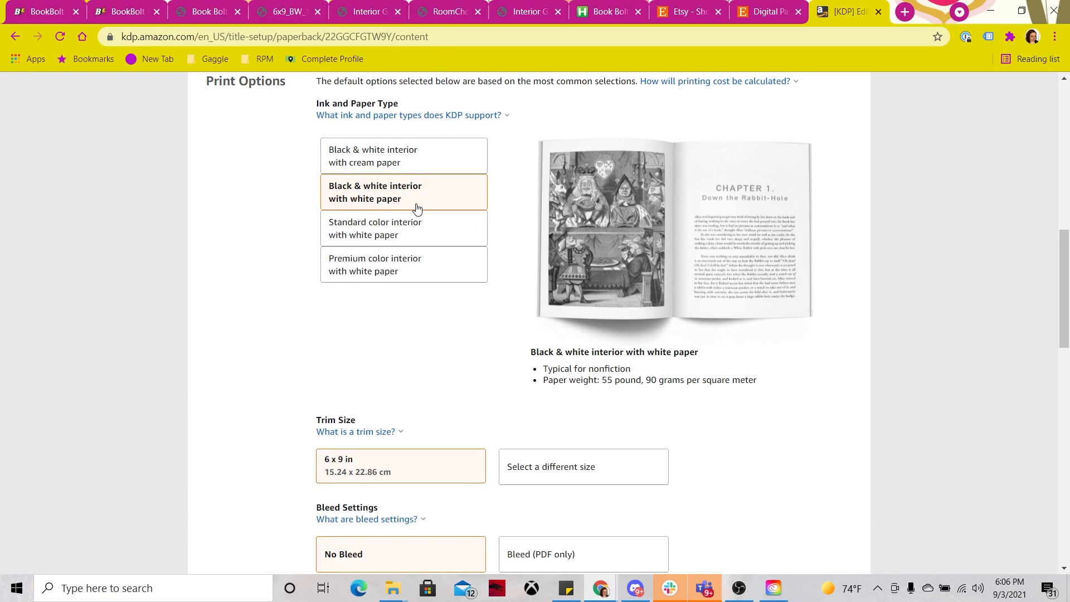
{"action": "scroll", "coordinate": [417, 209], "scroll_direction": "down", "scroll_amount": 2}
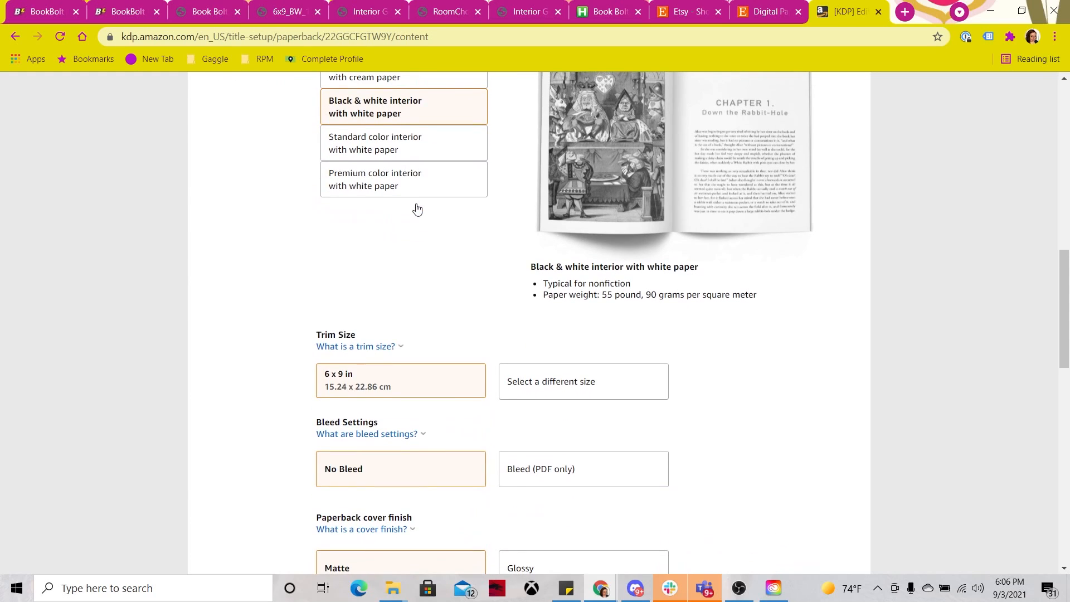
{"action": "scroll", "coordinate": [417, 208], "scroll_direction": "down", "scroll_amount": 4}
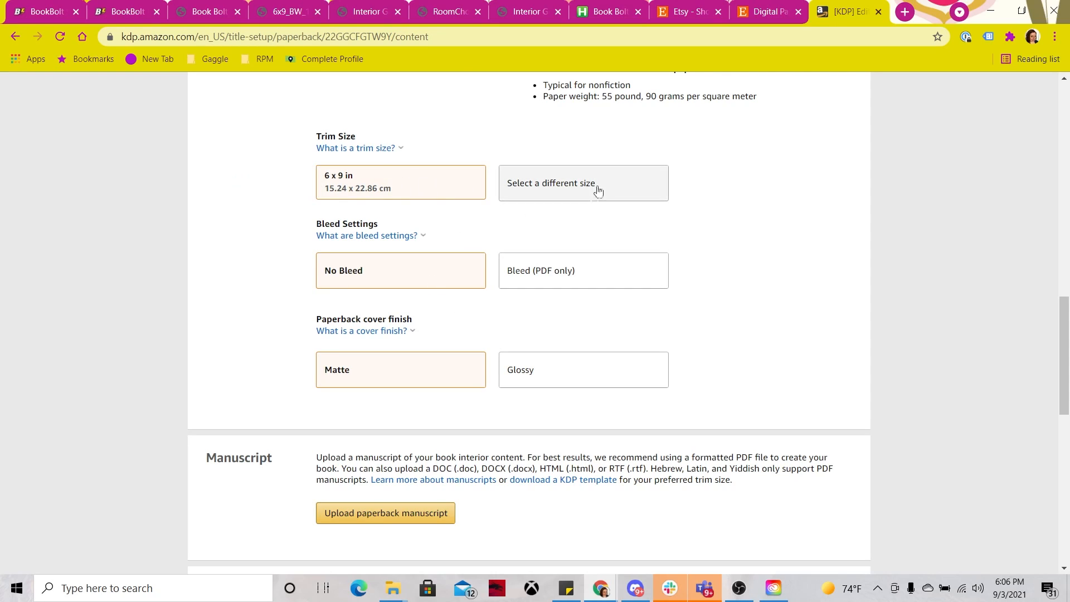
{"action": "left_click", "coordinate": [514, 286]}
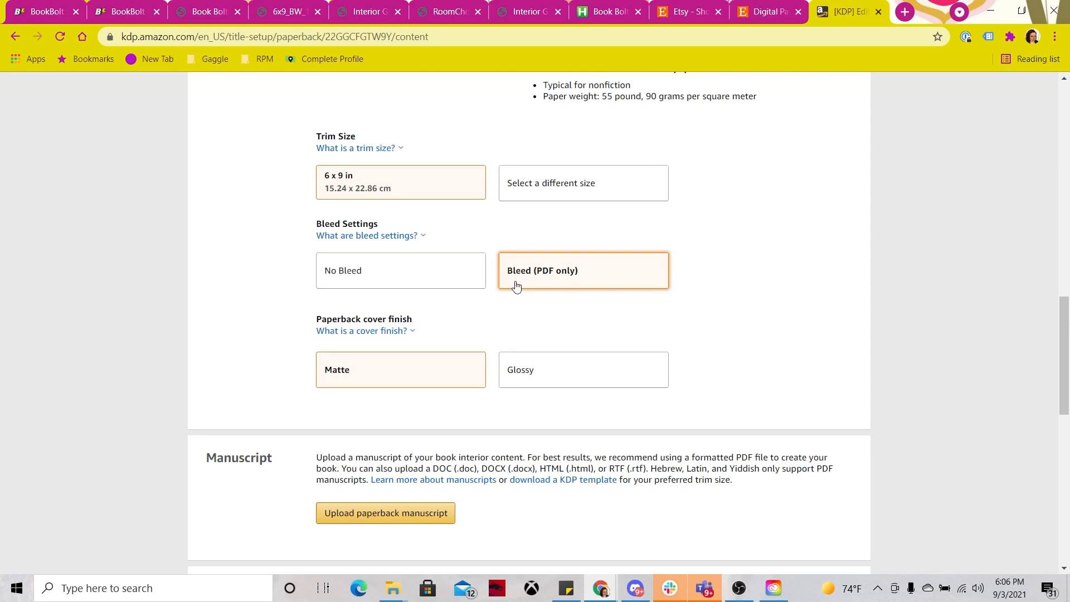
Set the paperback cover finish to Glossy and upload RoomChoreList_6x9_110_bleed from Downloads as the manuscript
{"action": "scroll", "coordinate": [516, 285], "scroll_direction": "down", "scroll_amount": 2}
{"action": "left_click", "coordinate": [357, 234]}
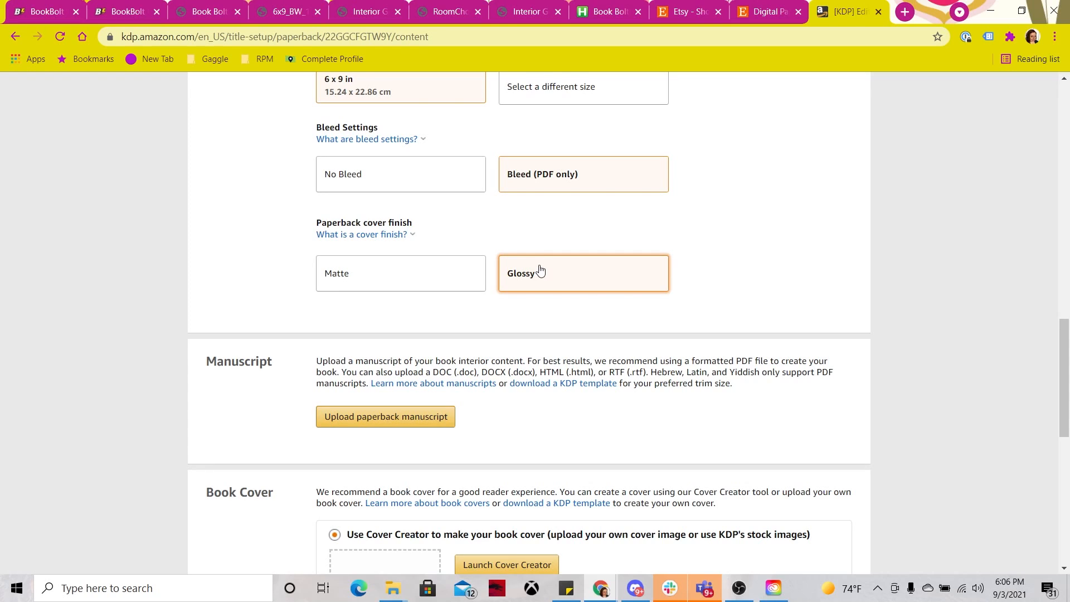
{"action": "scroll", "coordinate": [540, 270], "scroll_direction": "down", "scroll_amount": 2}
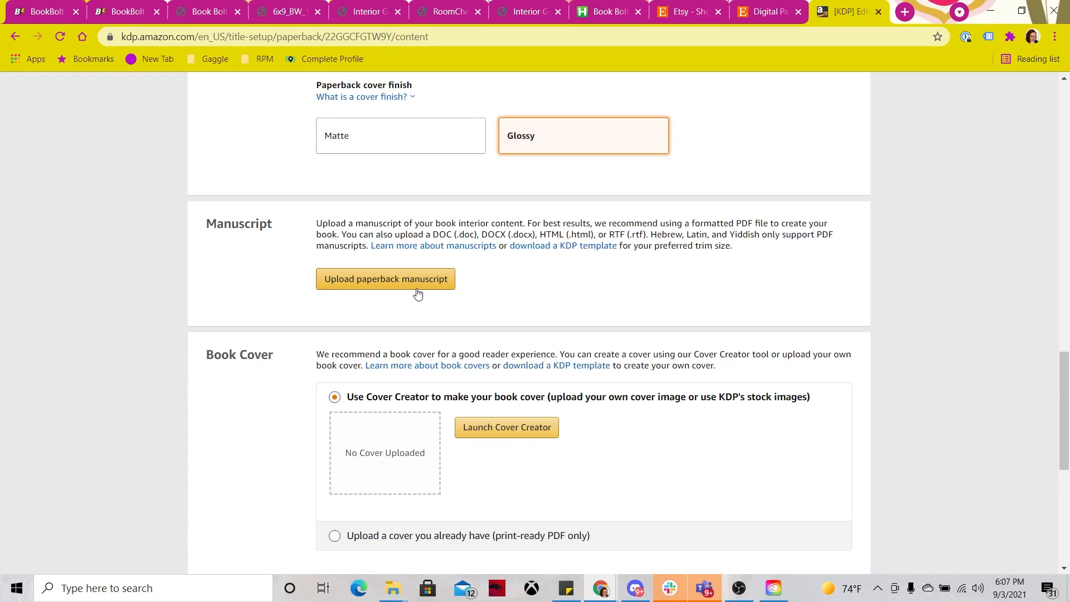
{"action": "left_click", "coordinate": [419, 294]}
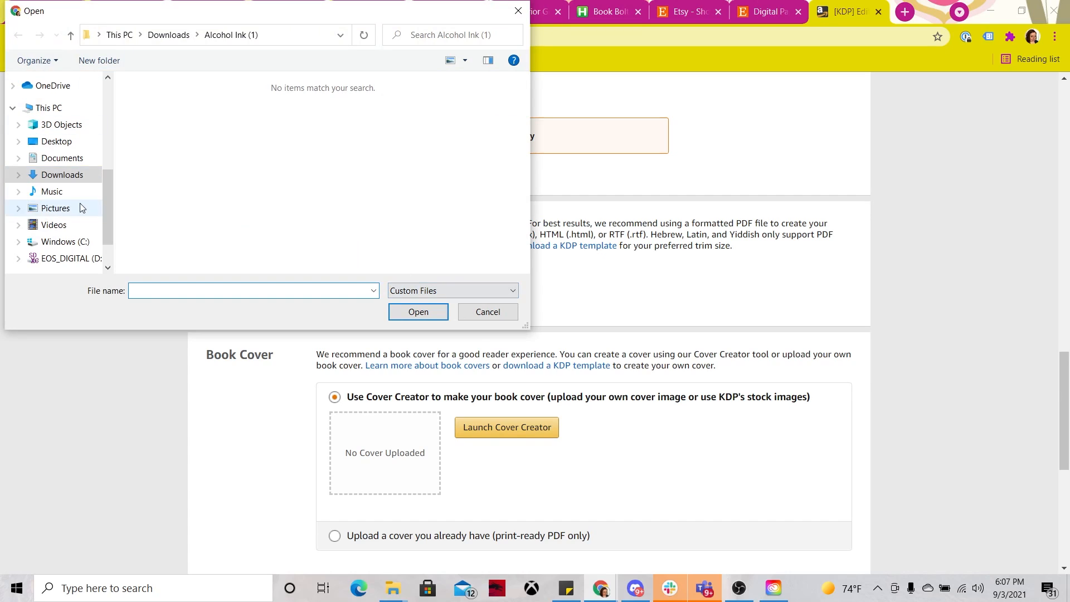
{"action": "left_click", "coordinate": [61, 176]}
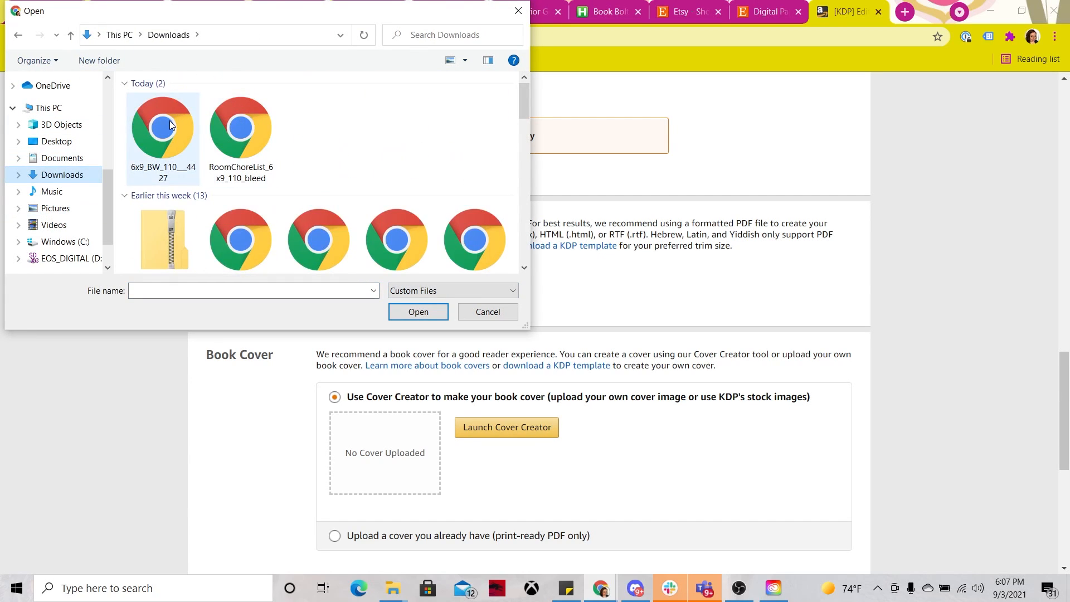
{"action": "left_click", "coordinate": [236, 123]}
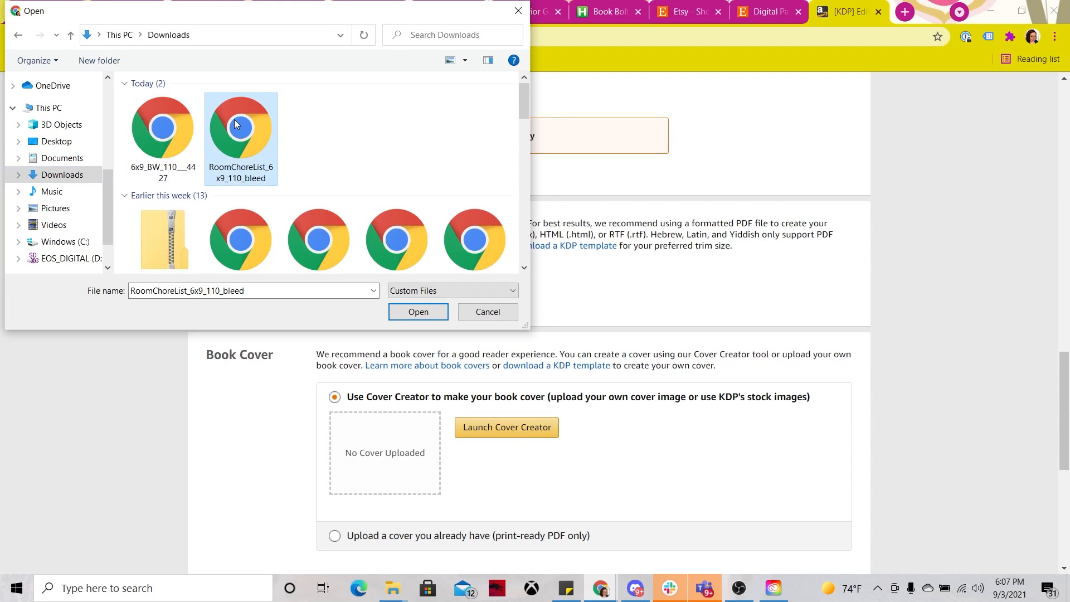
{"action": "left_click", "coordinate": [418, 312]}
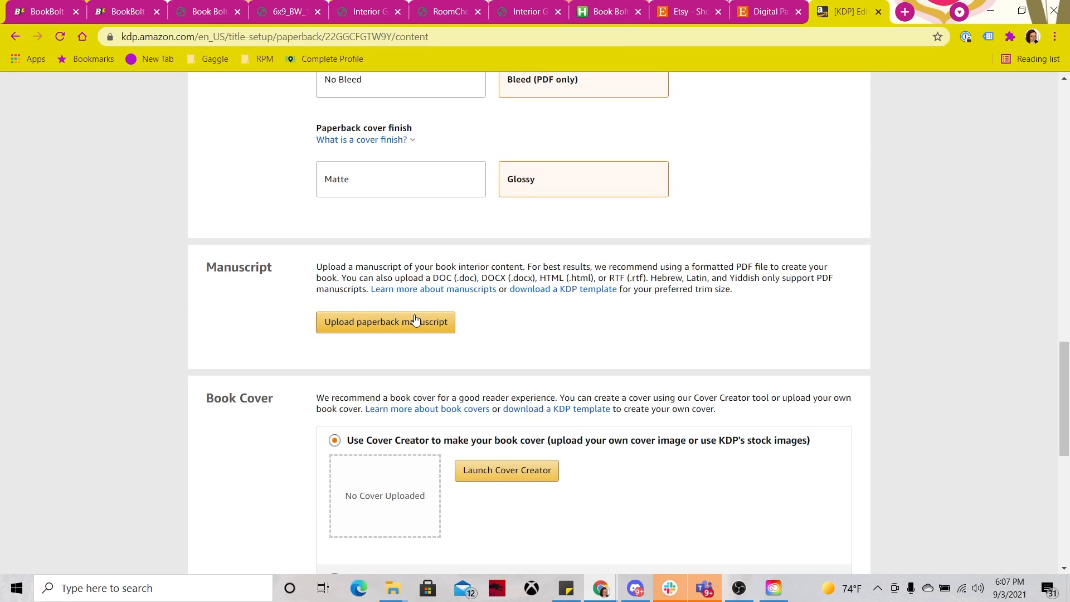
Choose to upload an existing print-ready PDF cover and upload 6x9_BW_110___4427 from Downloads
{"action": "scroll", "coordinate": [416, 319], "scroll_direction": "down", "scroll_amount": 4}
{"action": "scroll", "coordinate": [416, 319], "scroll_direction": "up", "scroll_amount": 2}
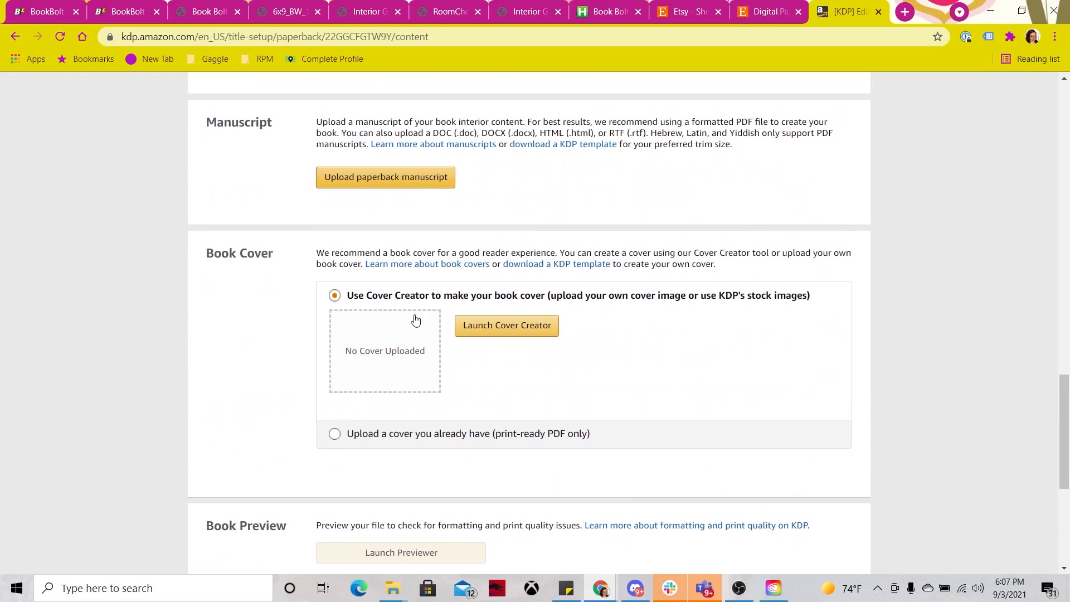
{"action": "left_click", "coordinate": [336, 441]}
{"action": "left_click", "coordinate": [486, 355]}
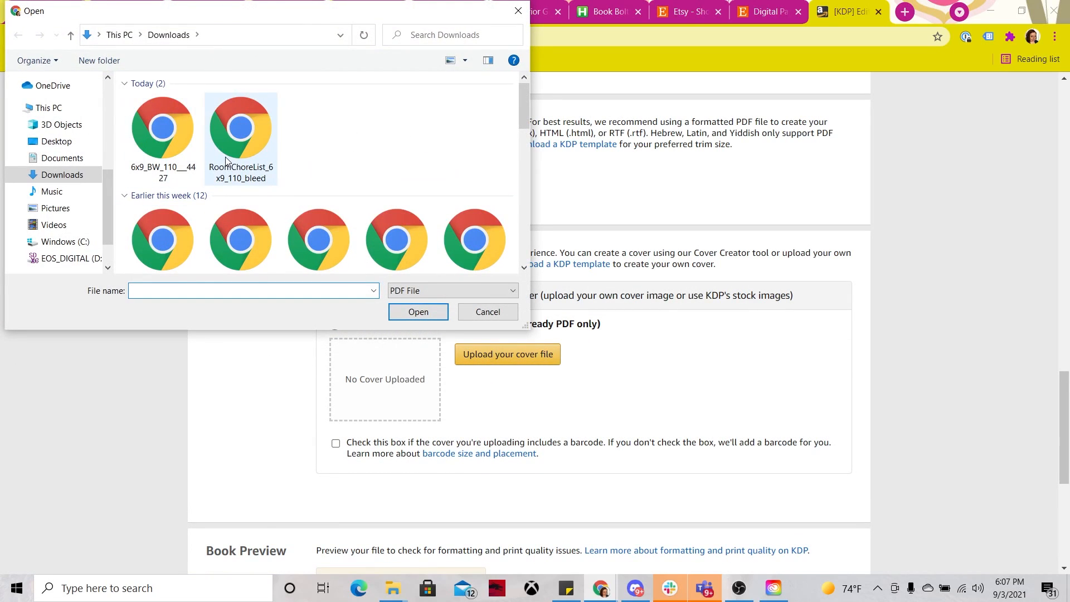
{"action": "double_click", "coordinate": [169, 142]}
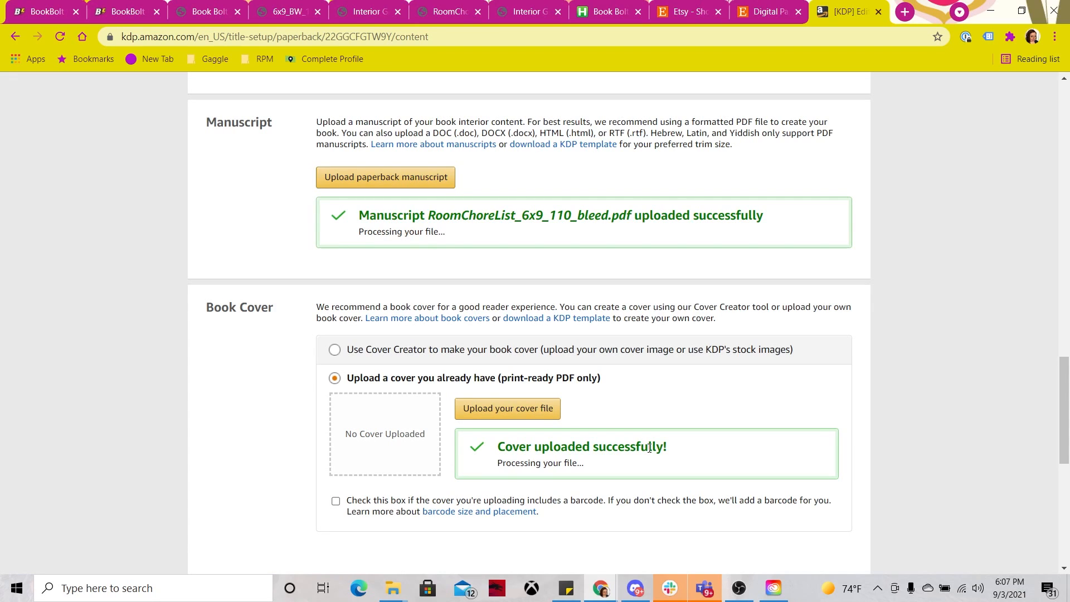
Review the manuscript and cover upload sections and launch the print previewer for the book
{"action": "scroll", "coordinate": [650, 448], "scroll_direction": "down", "scroll_amount": 2}
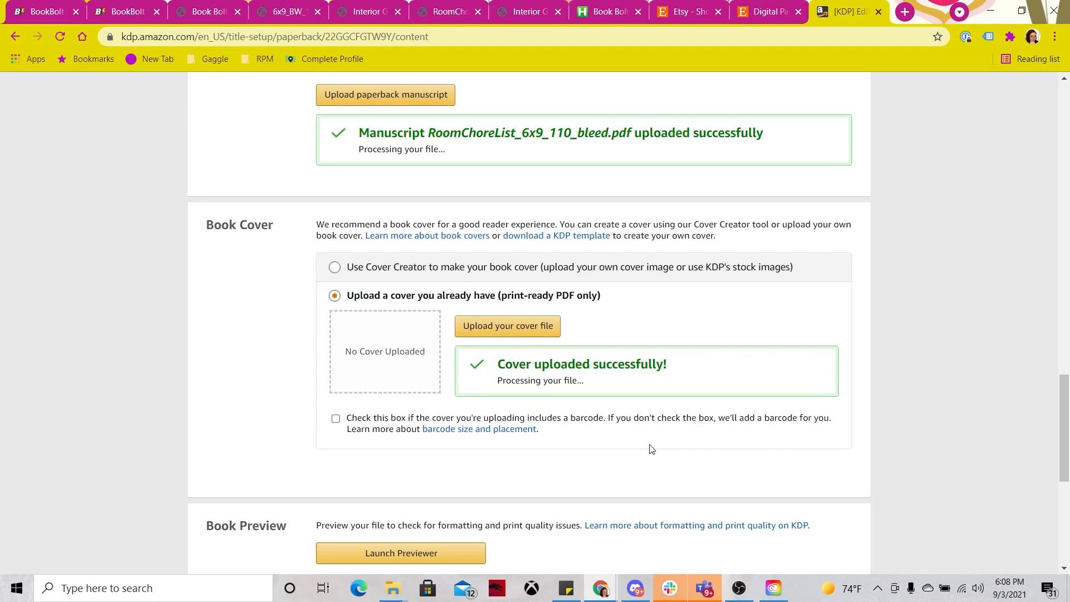
{"action": "scroll", "coordinate": [652, 450], "scroll_direction": "down", "scroll_amount": 1}
{"action": "scroll", "coordinate": [652, 449], "scroll_direction": "up", "scroll_amount": 1}
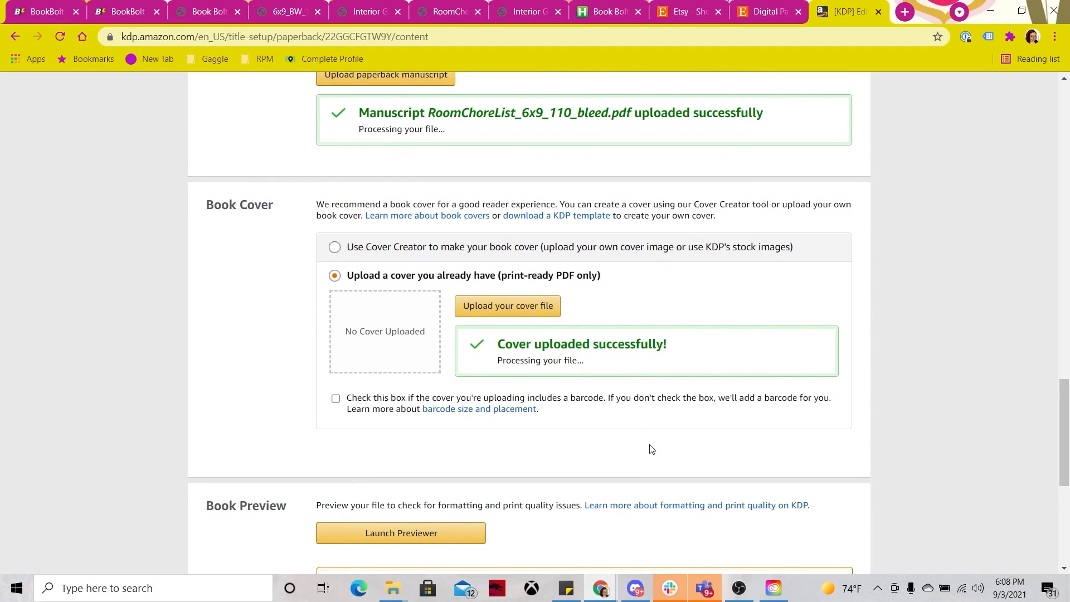
{"action": "scroll", "coordinate": [653, 450], "scroll_direction": "up", "scroll_amount": 1}
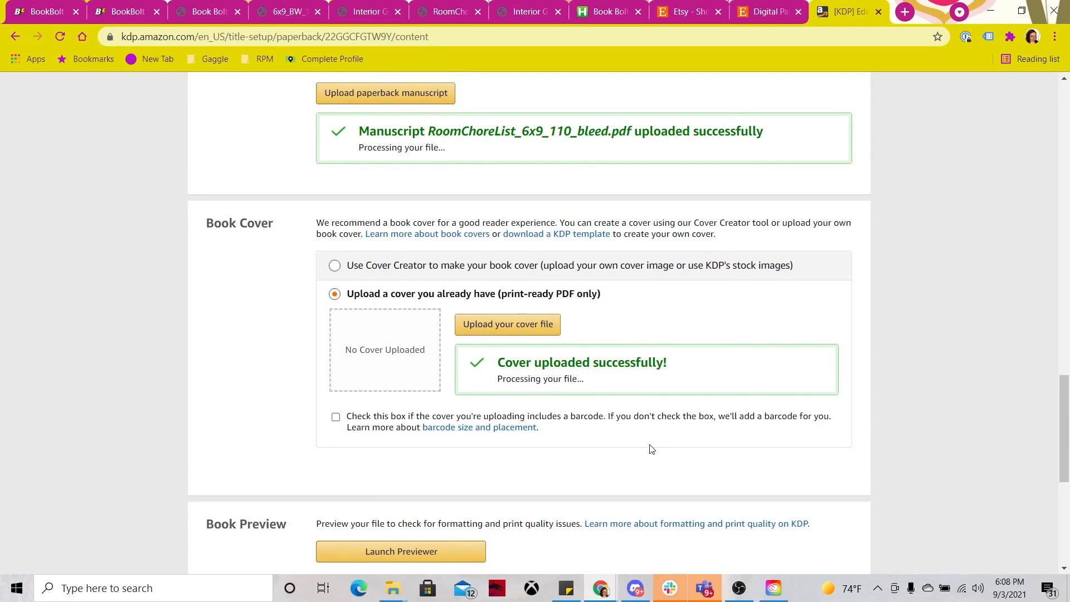
{"action": "scroll", "coordinate": [653, 449], "scroll_direction": "down", "scroll_amount": 3}
{"action": "scroll", "coordinate": [653, 445], "scroll_direction": "up", "scroll_amount": 1}
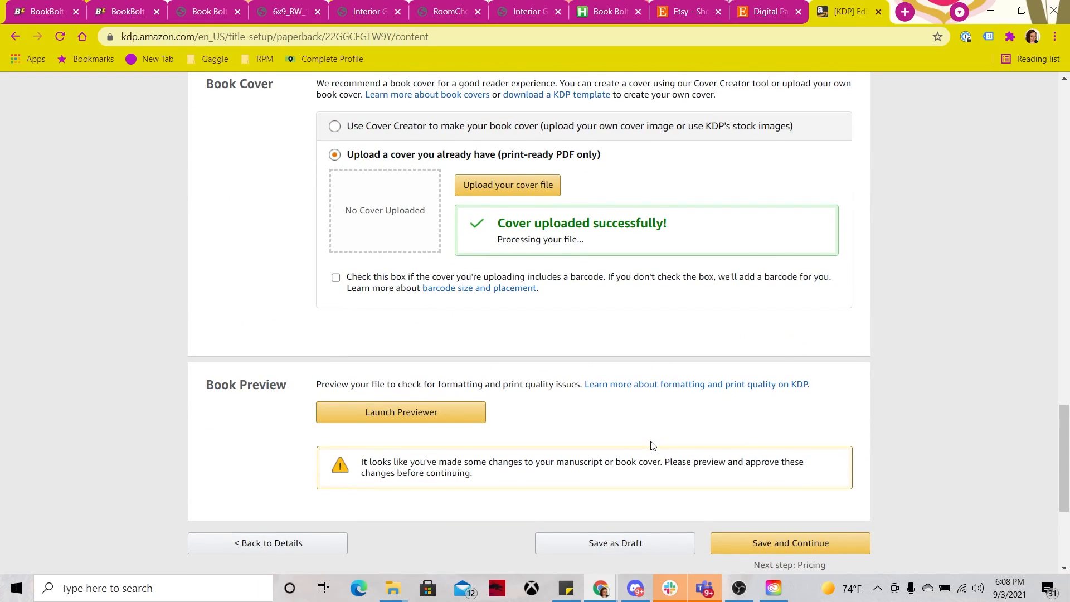
{"action": "scroll", "coordinate": [652, 445], "scroll_direction": "up", "scroll_amount": 1}
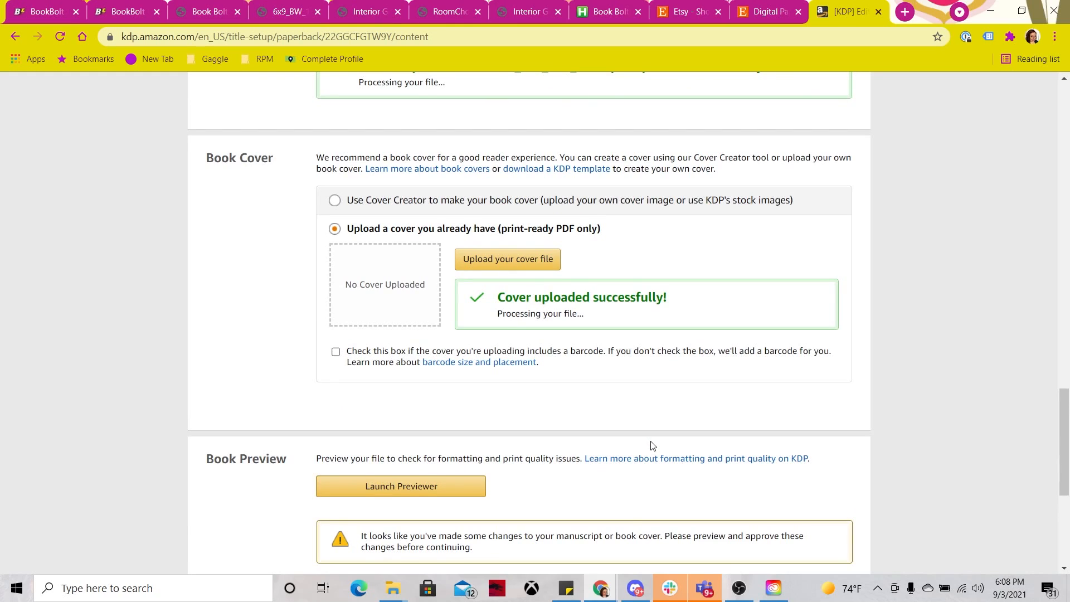
{"action": "scroll", "coordinate": [653, 445], "scroll_direction": "down", "scroll_amount": 2}
{"action": "left_click", "coordinate": [390, 356]}
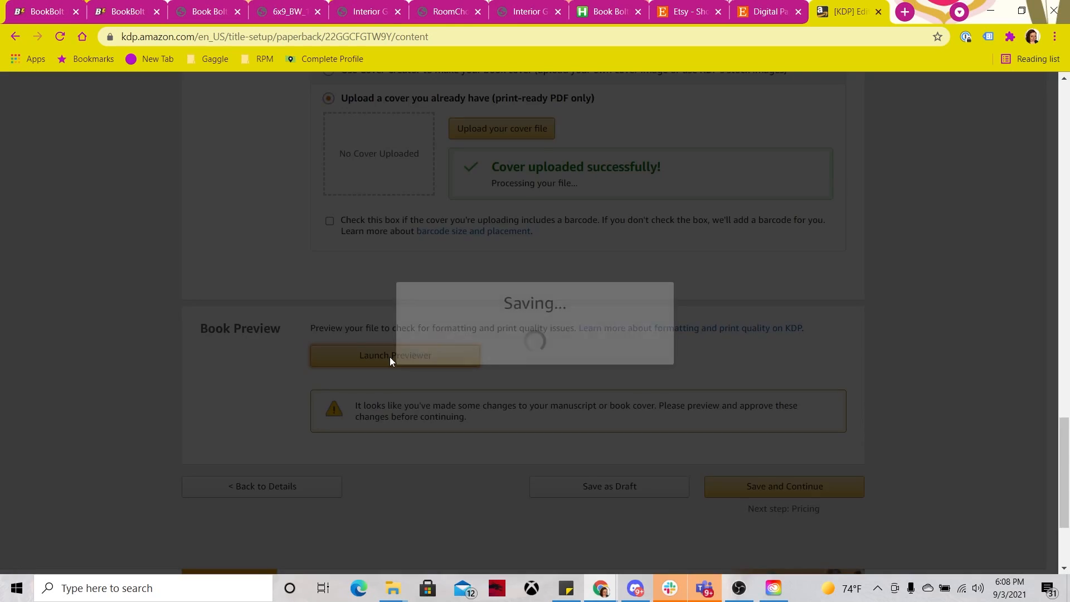
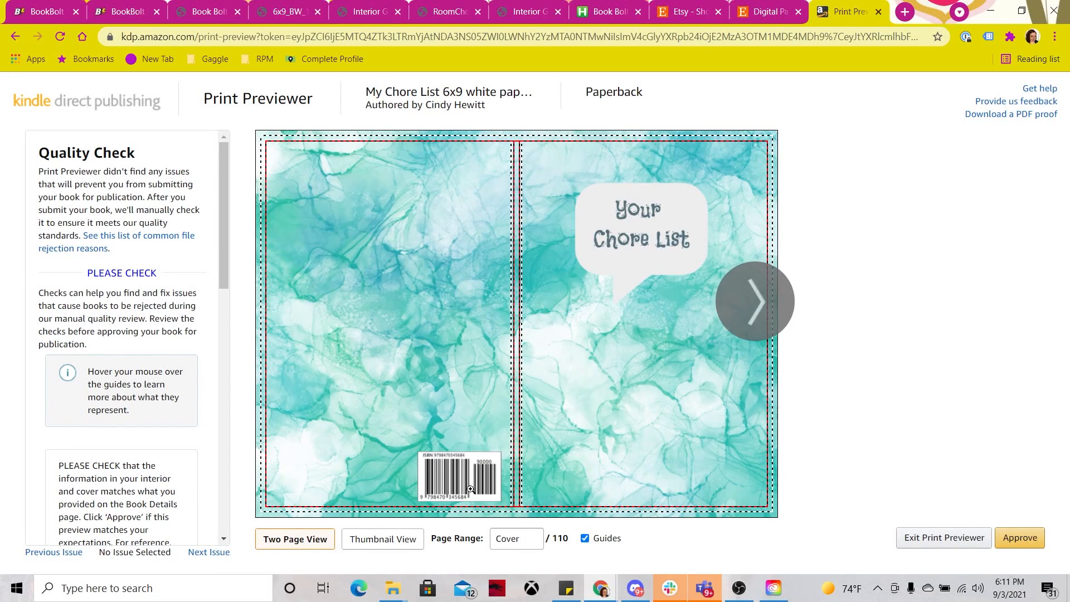
Examine the cover and its barcode area, page through the interior to page 110, and inspect the last page up close
{"action": "mouse_move", "coordinate": [478, 489]}
{"action": "left_click", "coordinate": [764, 319]}
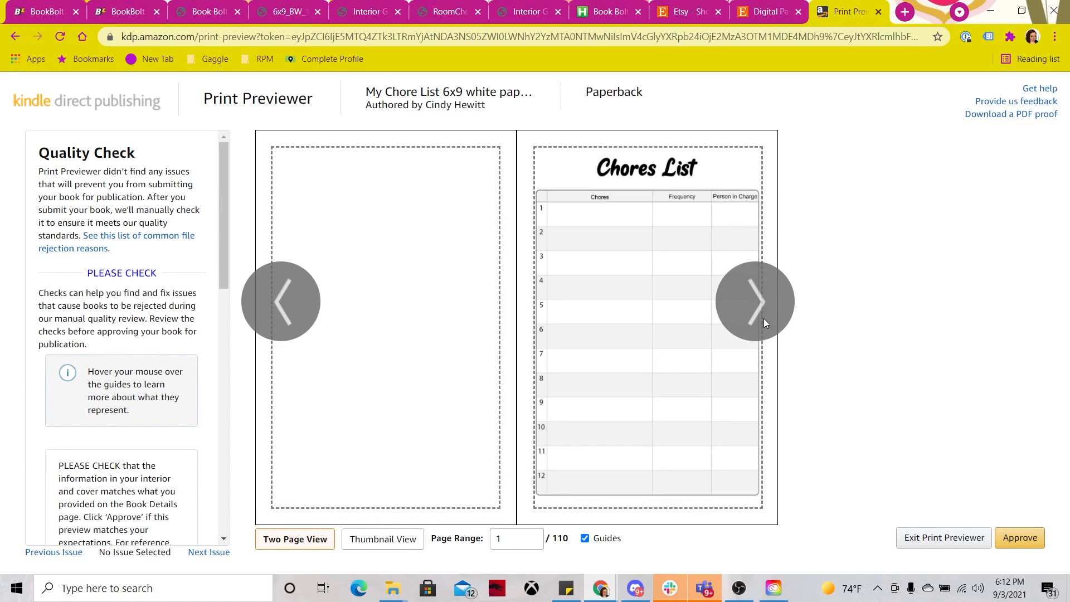
{"action": "left_click", "coordinate": [764, 319]}
{"action": "left_click", "coordinate": [764, 319]}
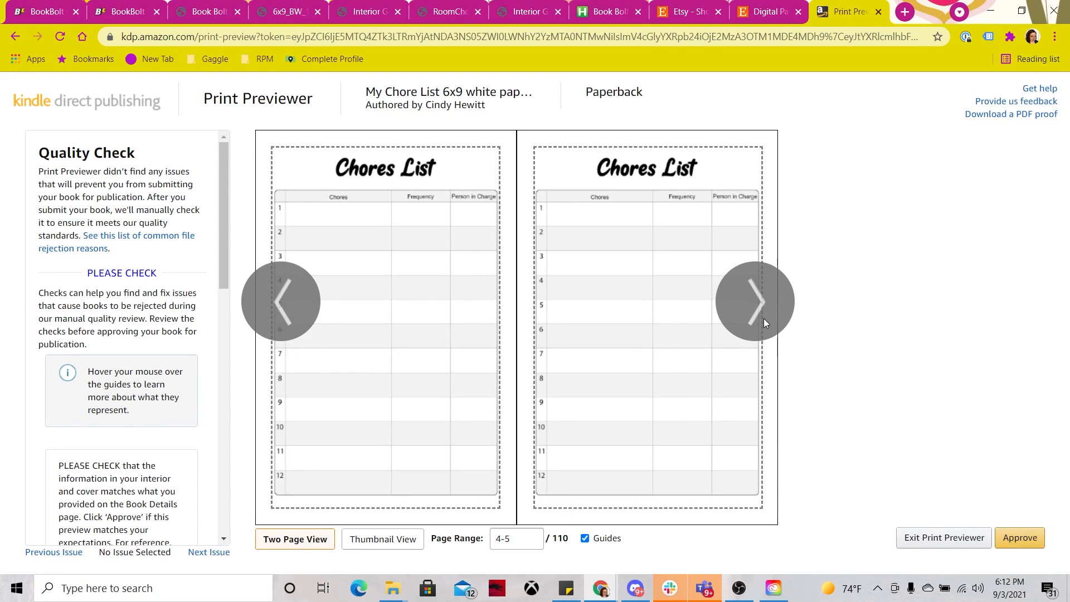
{"action": "left_click", "coordinate": [764, 318]}
{"action": "left_click", "coordinate": [764, 319]}
{"action": "left_click", "coordinate": [763, 319]}
{"action": "left_click", "coordinate": [764, 319]}
{"action": "left_click", "coordinate": [763, 319]}
{"action": "left_click", "coordinate": [764, 319]}
{"action": "left_click", "coordinate": [763, 319]}
{"action": "left_click", "coordinate": [764, 318]}
{"action": "left_click", "coordinate": [764, 319]}
{"action": "left_click", "coordinate": [764, 319]}
{"action": "left_click", "coordinate": [764, 319]}
{"action": "left_click", "coordinate": [764, 319]}
{"action": "left_click", "coordinate": [764, 319]}
{"action": "left_click", "coordinate": [763, 319]}
{"action": "left_click", "coordinate": [764, 319]}
{"action": "left_click", "coordinate": [764, 319]}
{"action": "left_click", "coordinate": [764, 318]}
{"action": "left_click", "coordinate": [764, 319]}
{"action": "left_click", "coordinate": [764, 319]}
{"action": "left_click", "coordinate": [764, 319]}
{"action": "left_click", "coordinate": [763, 319]}
{"action": "left_click", "coordinate": [764, 319]}
{"action": "left_click", "coordinate": [763, 319]}
{"action": "left_click", "coordinate": [764, 319]}
{"action": "left_click", "coordinate": [764, 319]}
{"action": "left_click", "coordinate": [764, 319]}
{"action": "left_click", "coordinate": [763, 319]}
{"action": "left_click", "coordinate": [764, 319]}
{"action": "left_click", "coordinate": [764, 319]}
{"action": "left_click", "coordinate": [764, 319]}
{"action": "left_click", "coordinate": [764, 319]}
{"action": "left_click", "coordinate": [763, 318]}
{"action": "left_click", "coordinate": [764, 319]}
{"action": "left_click", "coordinate": [764, 319]}
{"action": "left_click", "coordinate": [764, 319]}
{"action": "left_click", "coordinate": [764, 319]}
{"action": "left_click", "coordinate": [764, 319]}
{"action": "left_click", "coordinate": [763, 319]}
{"action": "left_click", "coordinate": [764, 319]}
{"action": "left_click", "coordinate": [763, 319]}
{"action": "left_click", "coordinate": [764, 319]}
{"action": "left_click", "coordinate": [763, 319]}
{"action": "left_click", "coordinate": [763, 319]}
{"action": "left_click", "coordinate": [764, 319]}
{"action": "left_click", "coordinate": [763, 319]}
{"action": "left_click", "coordinate": [764, 319]}
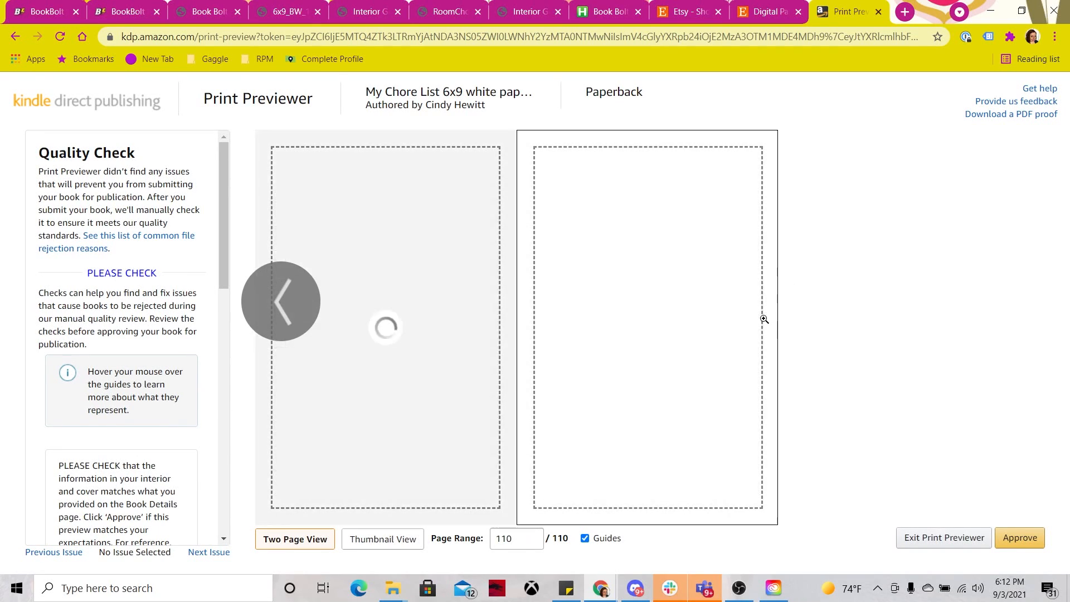
{"action": "left_click", "coordinate": [764, 319]}
{"action": "left_click", "coordinate": [364, 303]}
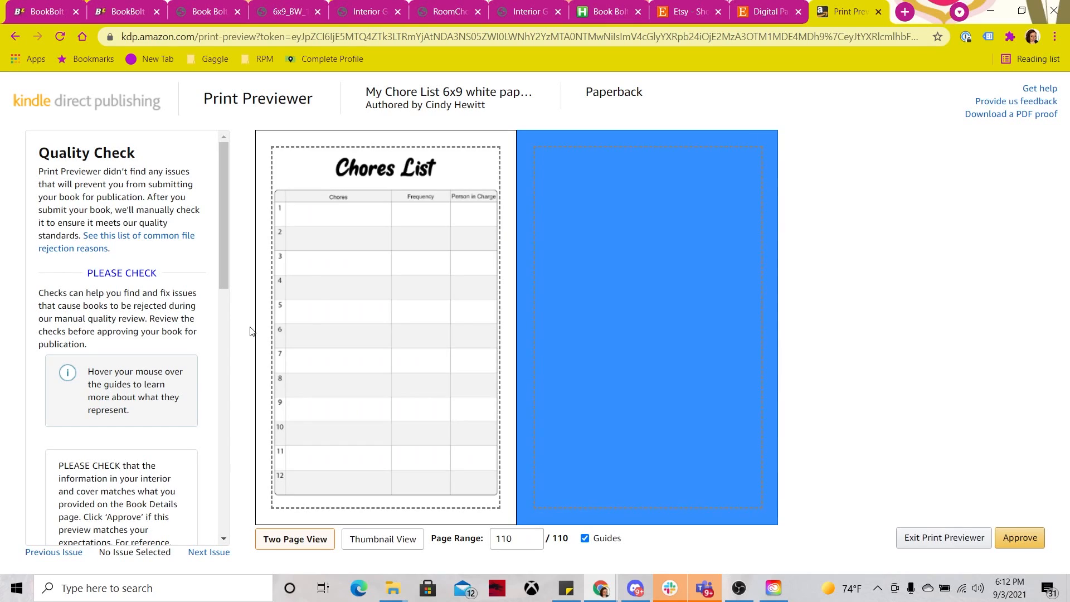
{"action": "left_click", "coordinate": [669, 275]}
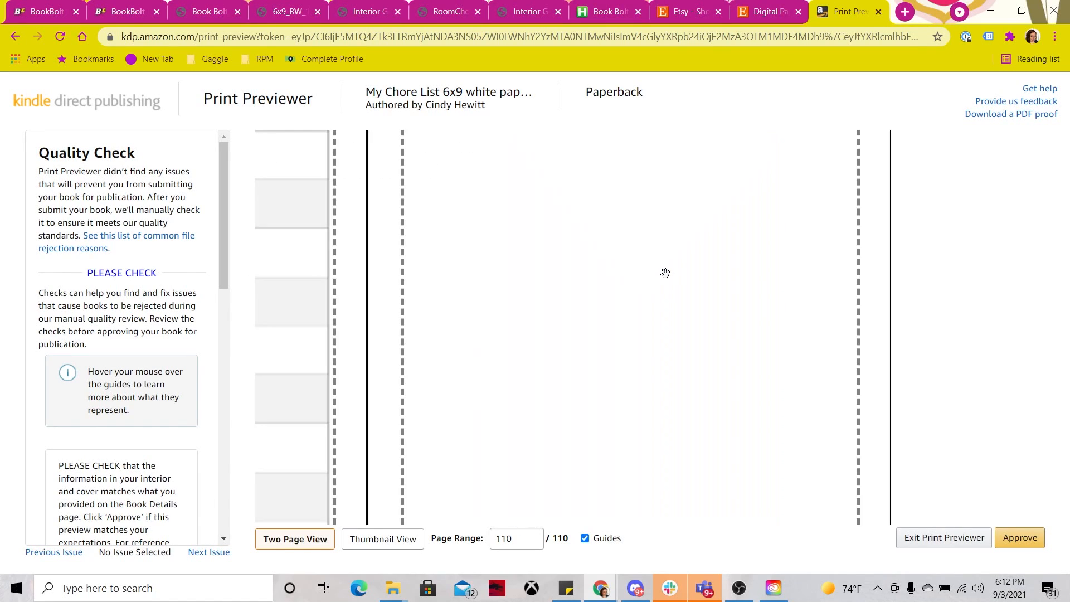
{"action": "left_click", "coordinate": [390, 330]}
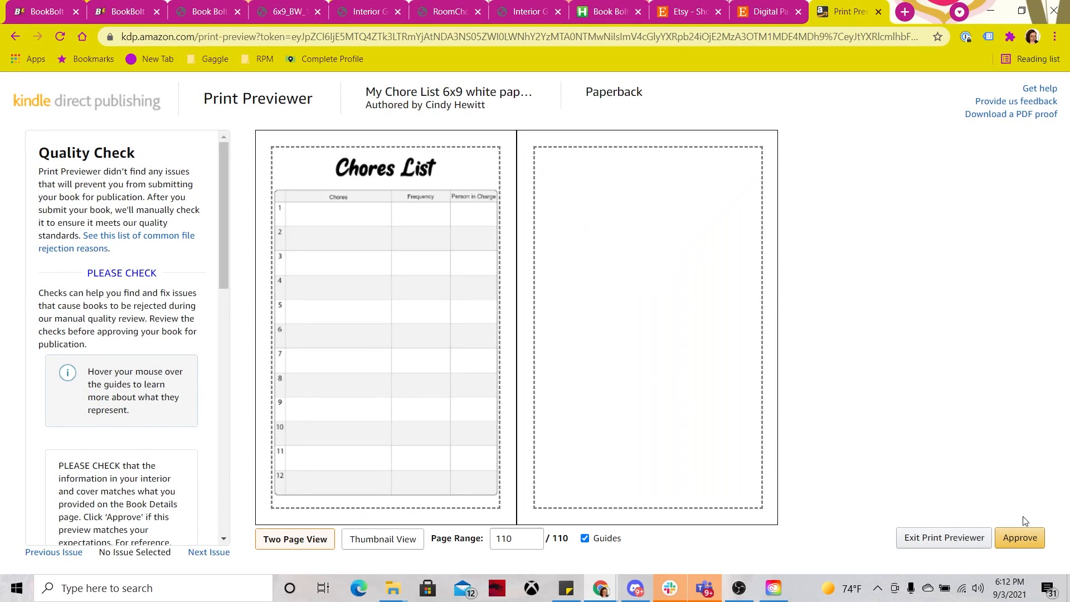
Approve the print preview and, after reviewing the printing costs, save the paperback content to continue to the pricing stage
{"action": "left_click", "coordinate": [1009, 538]}
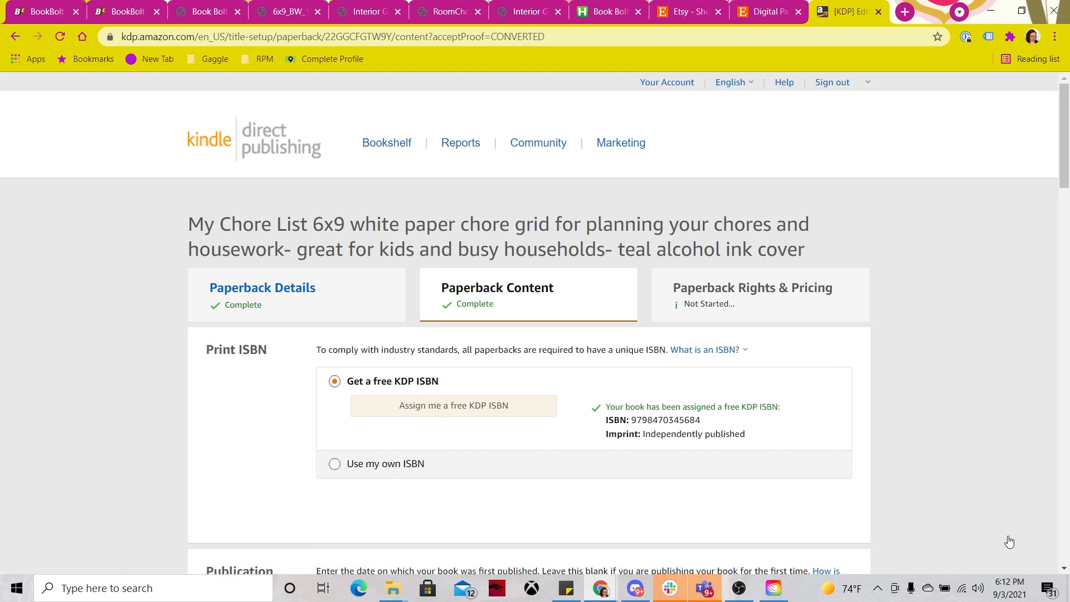
{"action": "scroll", "coordinate": [1009, 541], "scroll_direction": "down", "scroll_amount": 20}
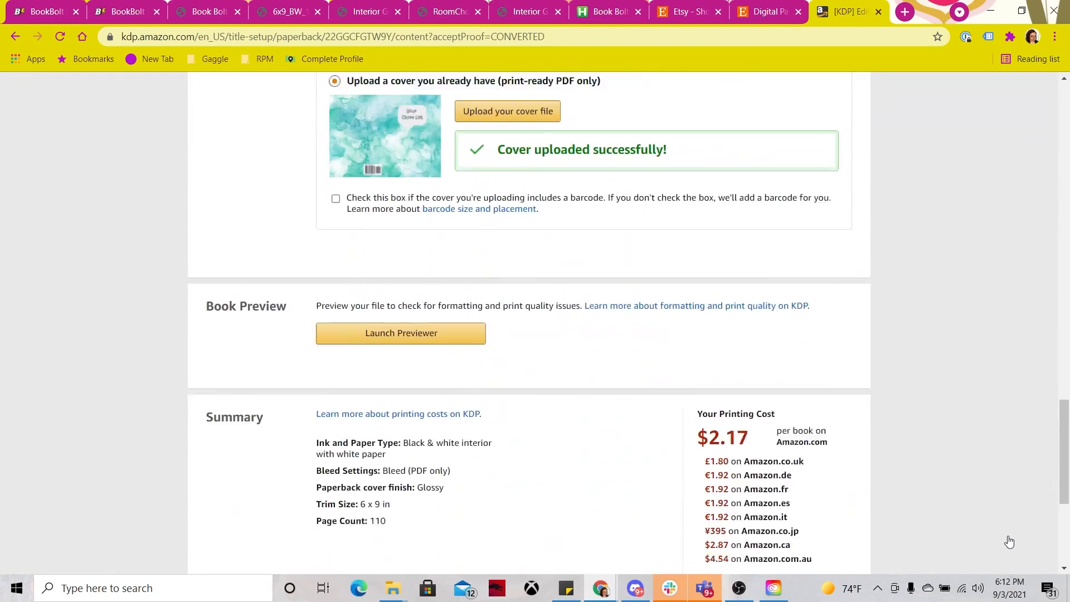
{"action": "scroll", "coordinate": [1009, 541], "scroll_direction": "down", "scroll_amount": 5}
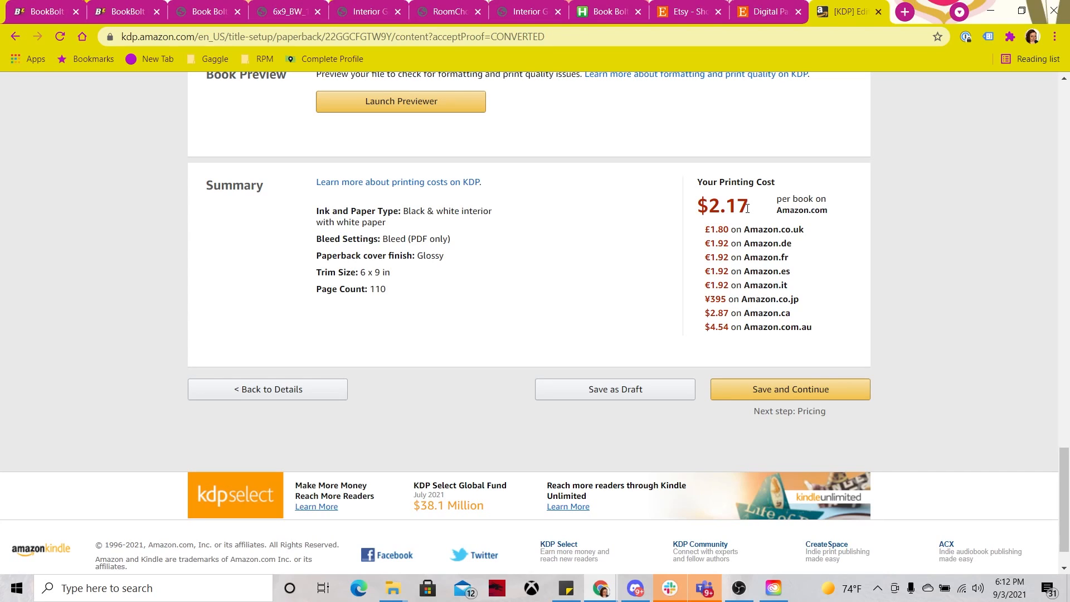
{"action": "left_click_drag", "start_coordinate": [755, 209], "coordinate": [698, 205]}
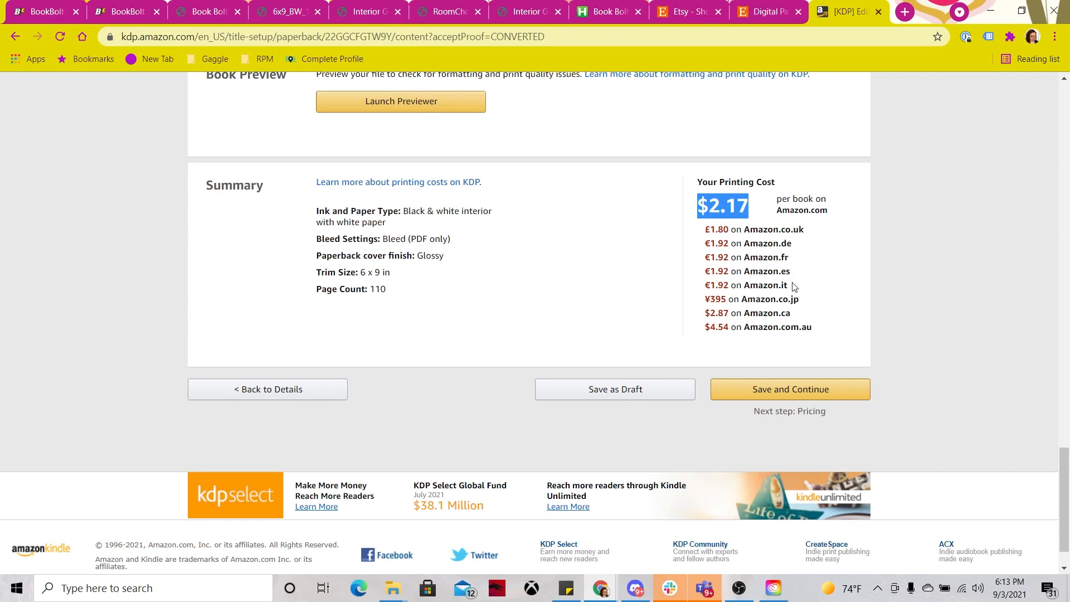
{"action": "left_click", "coordinate": [775, 389]}
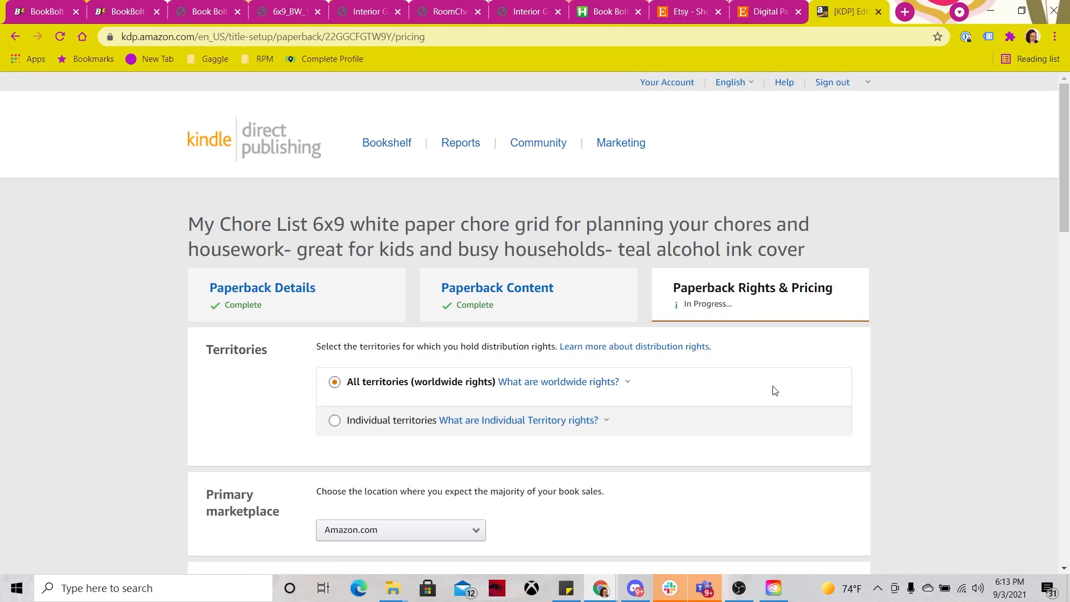
Try limiting distribution to the individual territories United States and Canada, and restore All territories (worldwide rights)
{"action": "scroll", "coordinate": [775, 391], "scroll_direction": "down", "scroll_amount": 3}
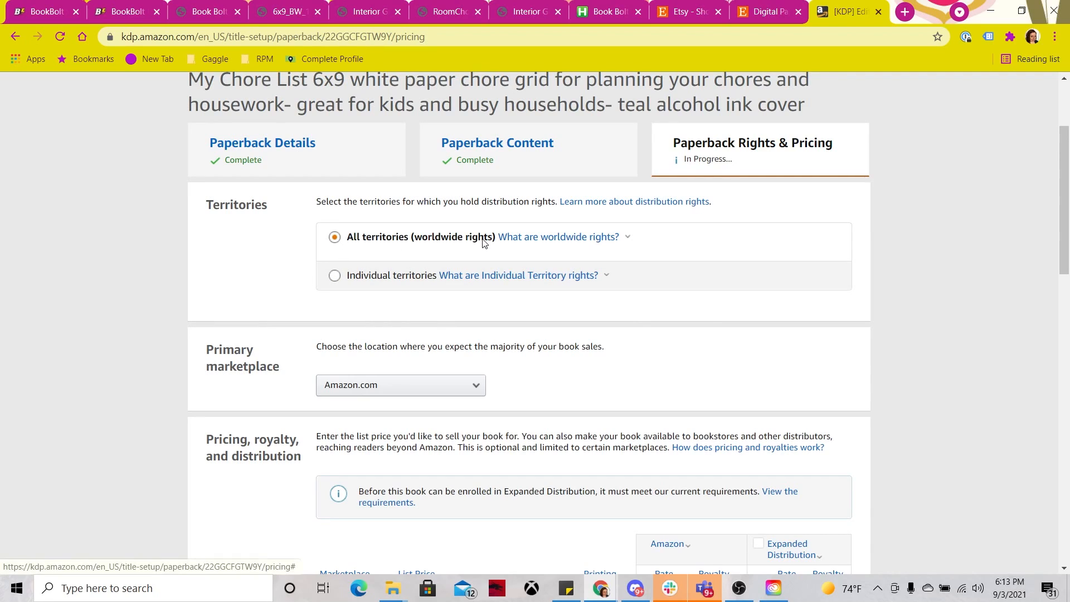
{"action": "left_click", "coordinate": [334, 277]}
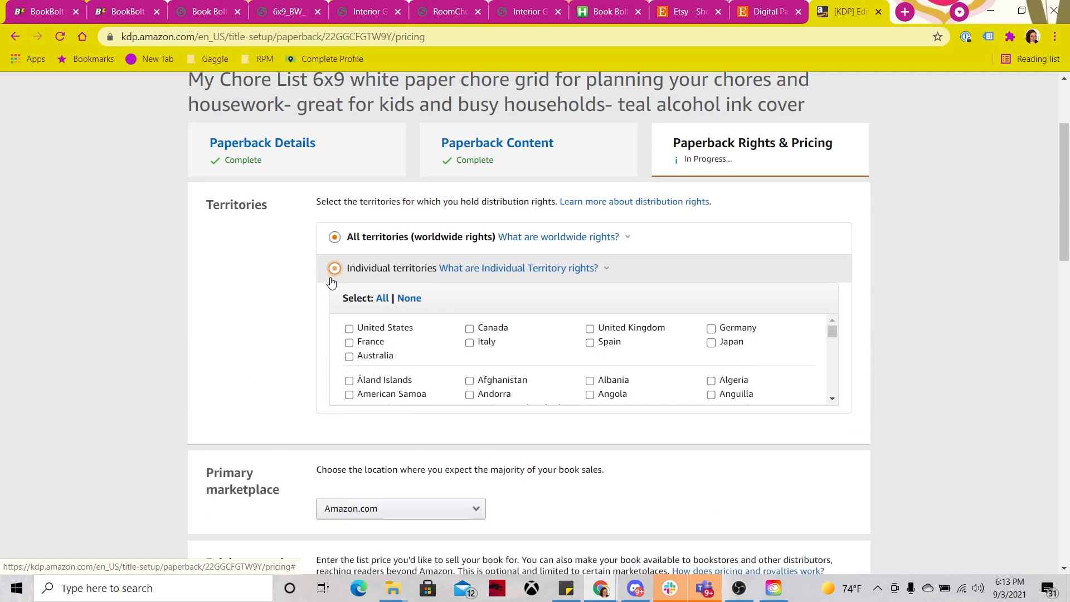
{"action": "left_click", "coordinate": [348, 327]}
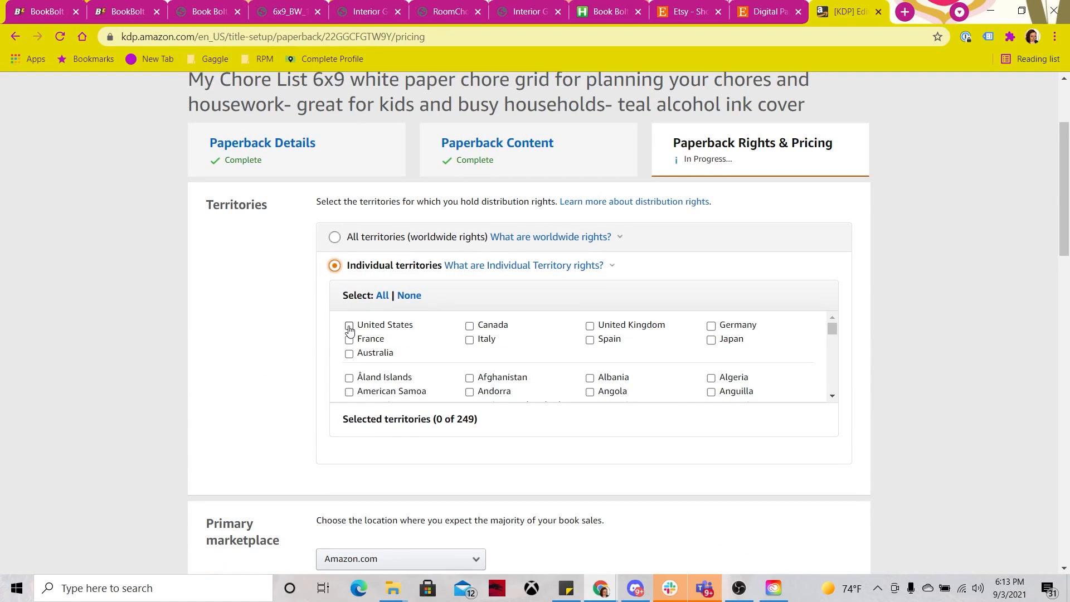
{"action": "left_click", "coordinate": [470, 329]}
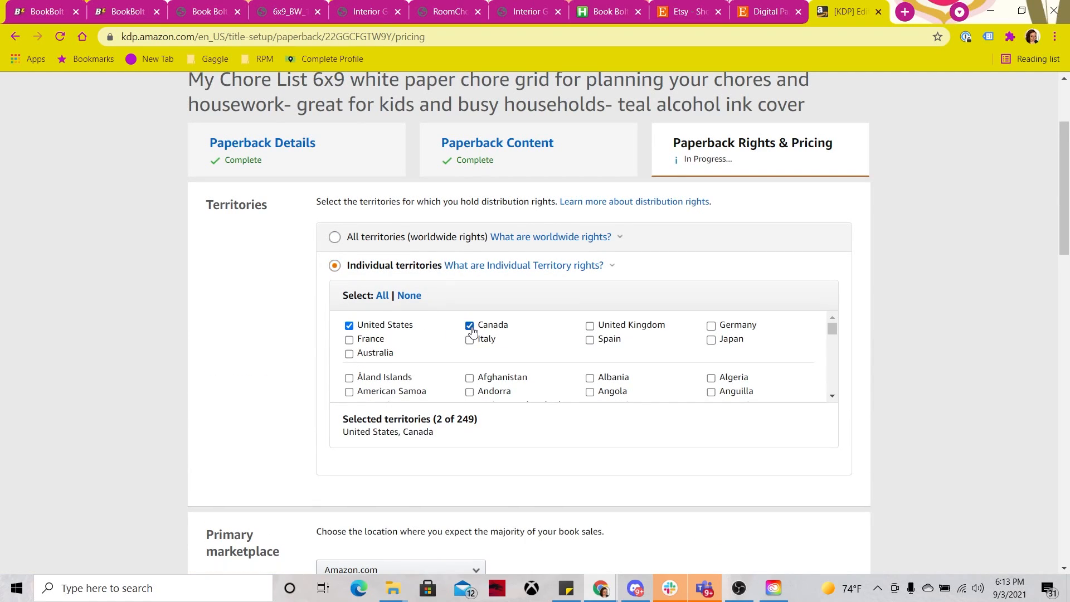
{"action": "scroll", "coordinate": [471, 331], "scroll_direction": "down", "scroll_amount": 8}
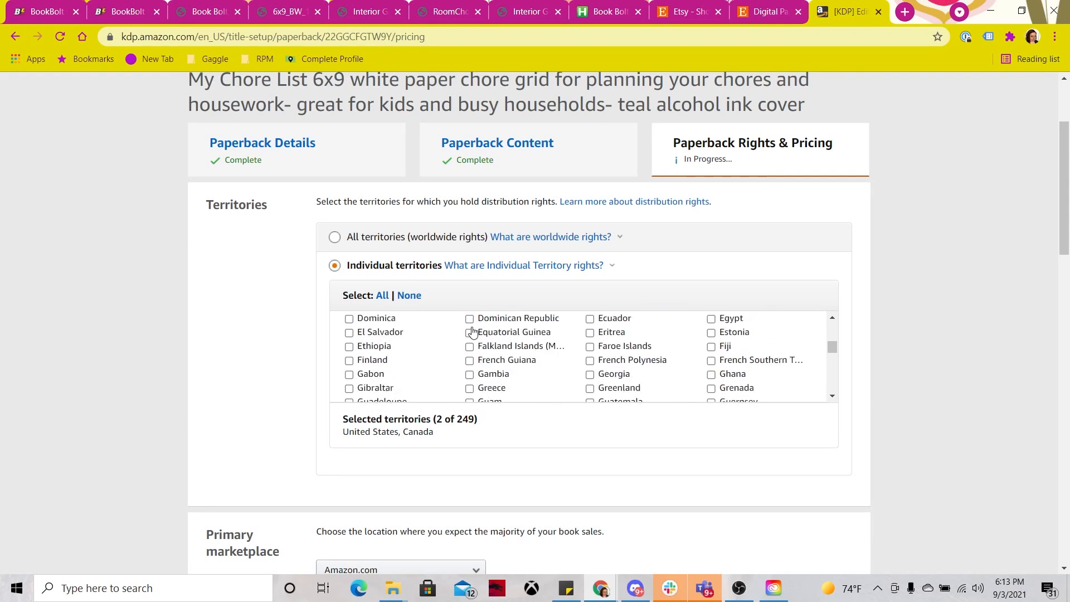
{"action": "scroll", "coordinate": [472, 331], "scroll_direction": "down", "scroll_amount": 8}
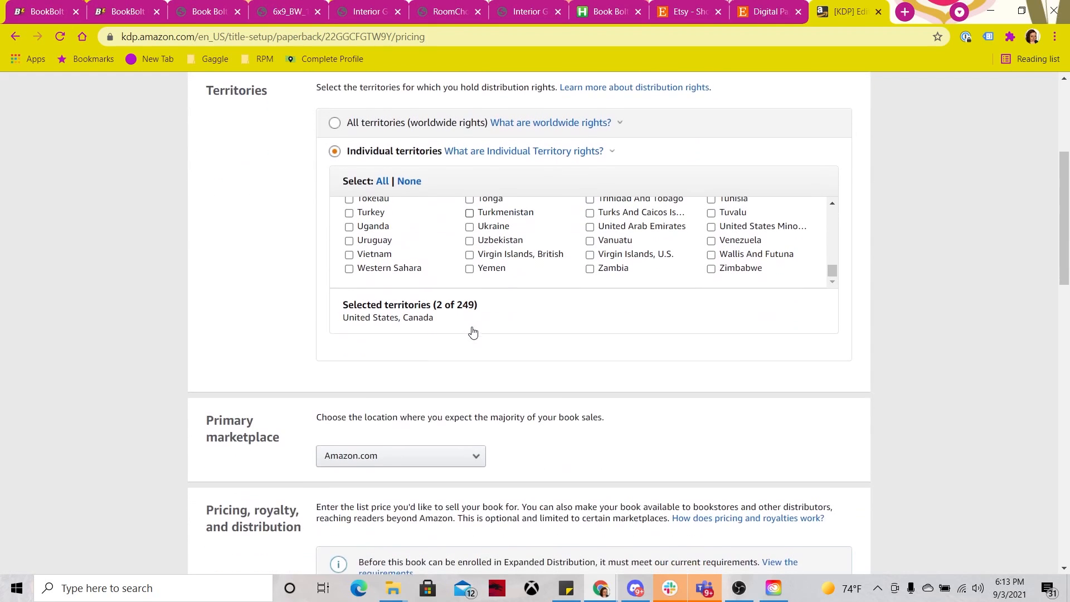
{"action": "scroll", "coordinate": [504, 230], "scroll_direction": "up", "scroll_amount": 3}
{"action": "scroll", "coordinate": [504, 230], "scroll_direction": "up", "scroll_amount": 10}
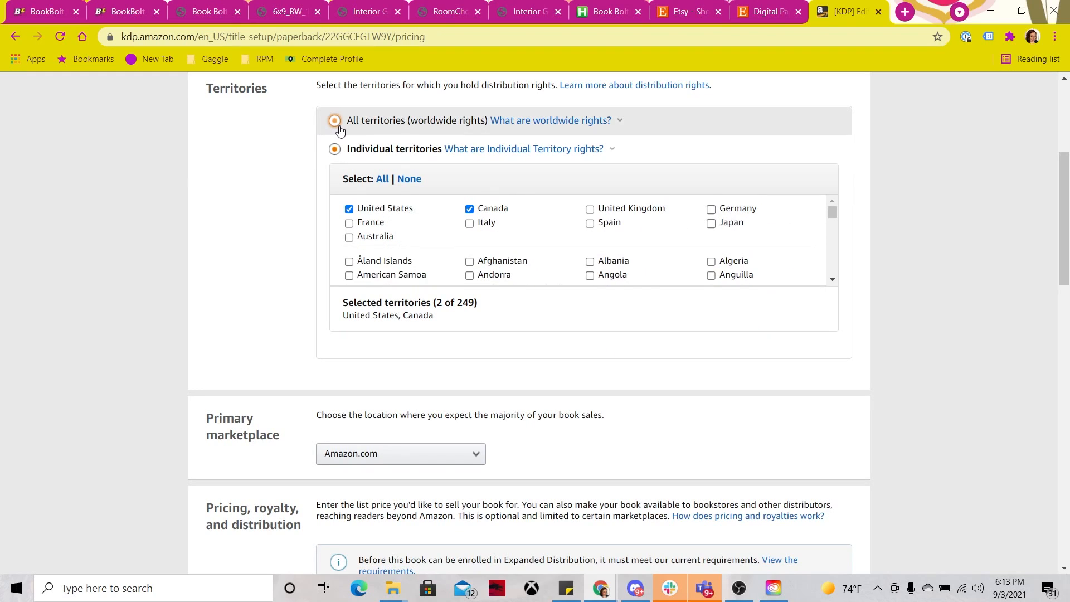
{"action": "left_click", "coordinate": [334, 121]}
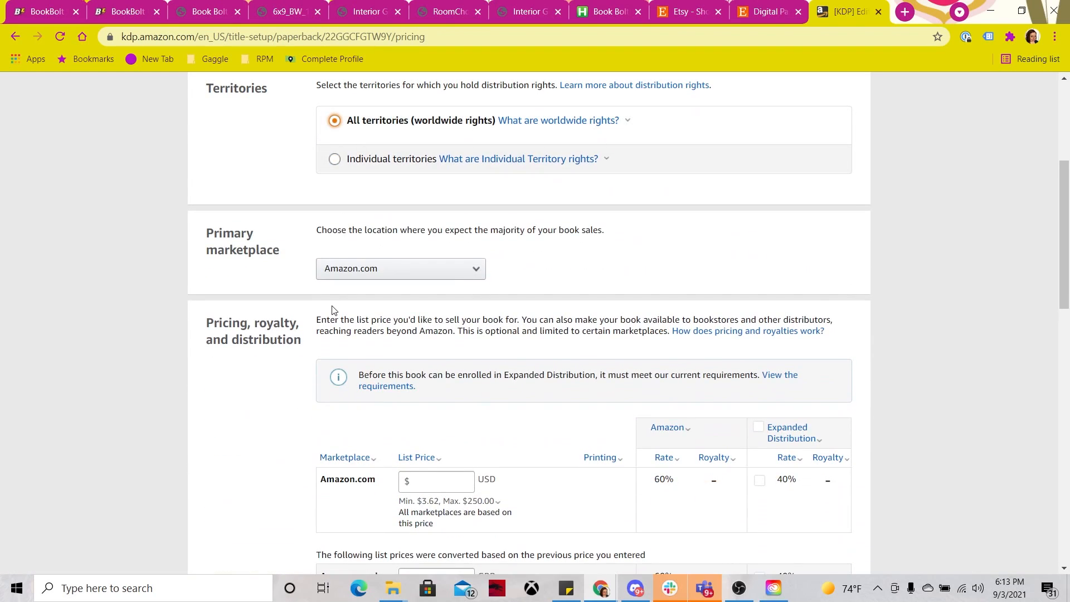
Keep Amazon.com as the primary marketplace and check the price range of chore journals in Book Bolt's product research
{"action": "left_click", "coordinate": [475, 272]}
{"action": "left_click", "coordinate": [475, 271]}
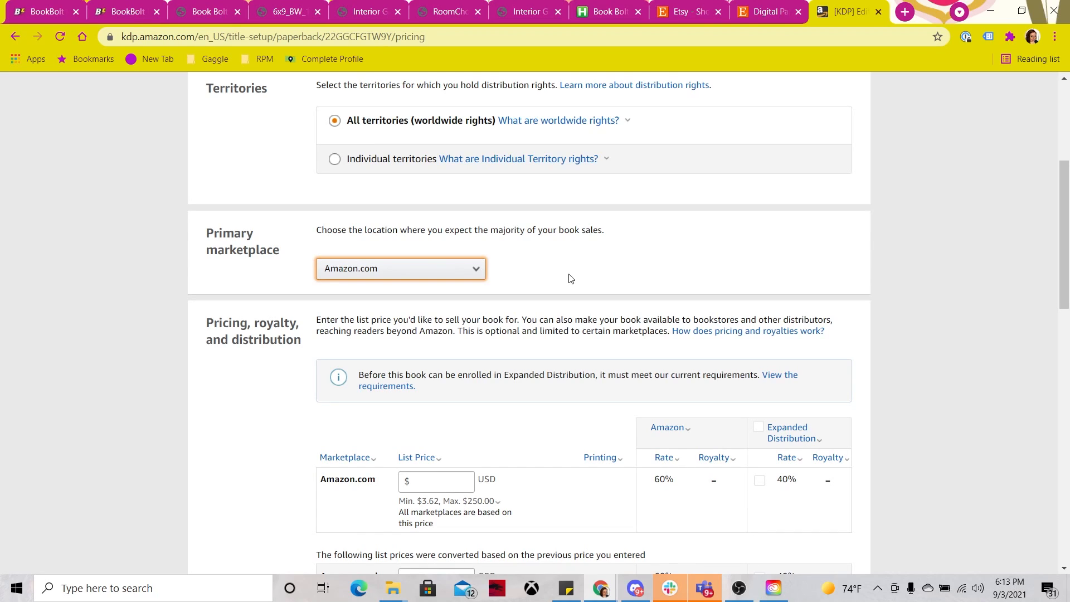
{"action": "left_click", "coordinate": [29, 7]}
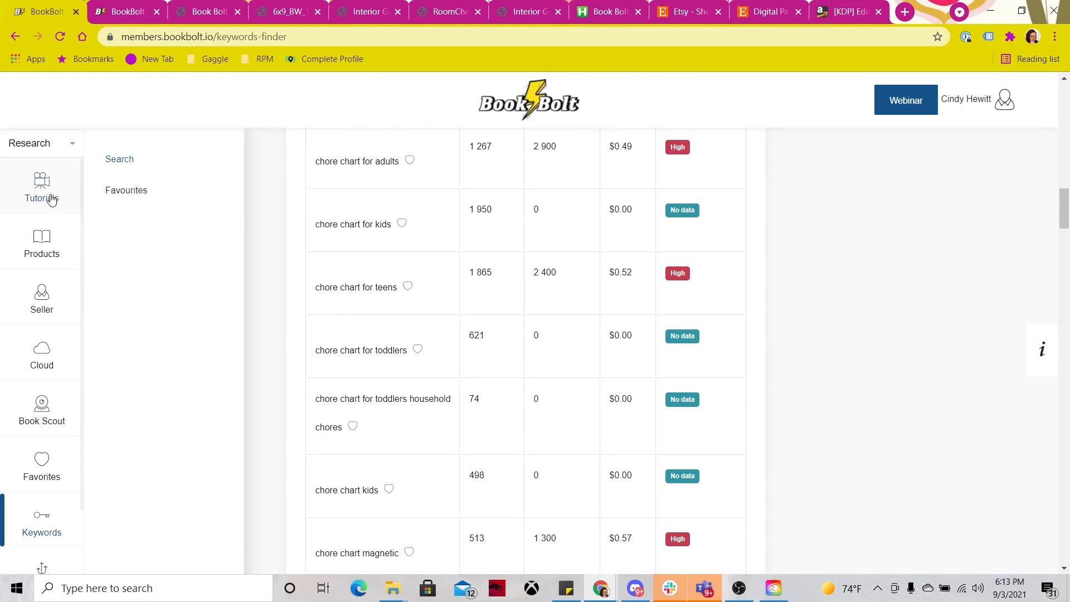
{"action": "left_click", "coordinate": [45, 249]}
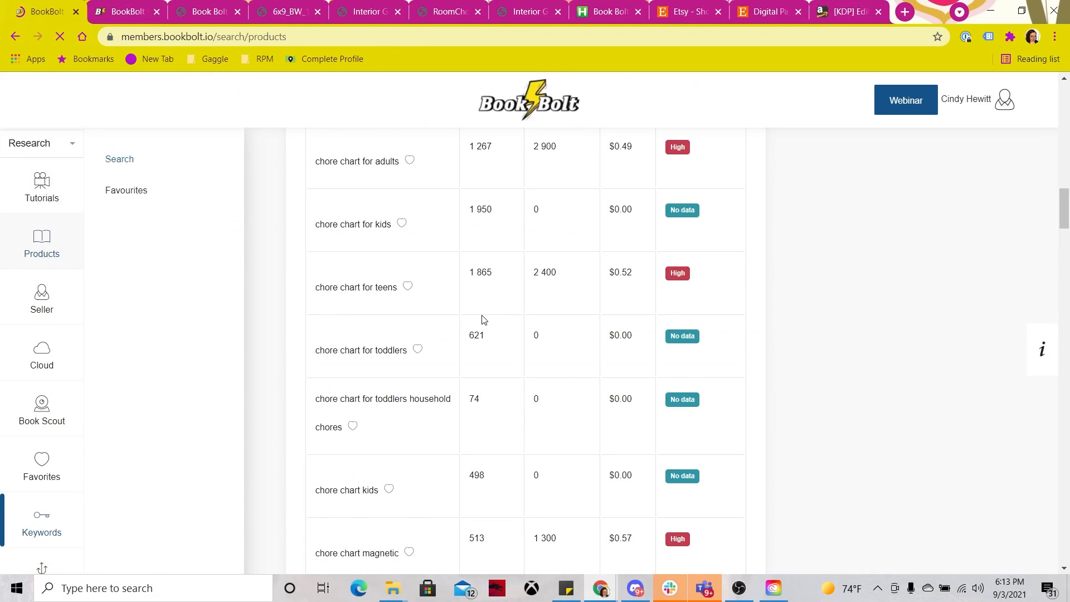
{"action": "scroll", "coordinate": [483, 320], "scroll_direction": "down", "scroll_amount": 1}
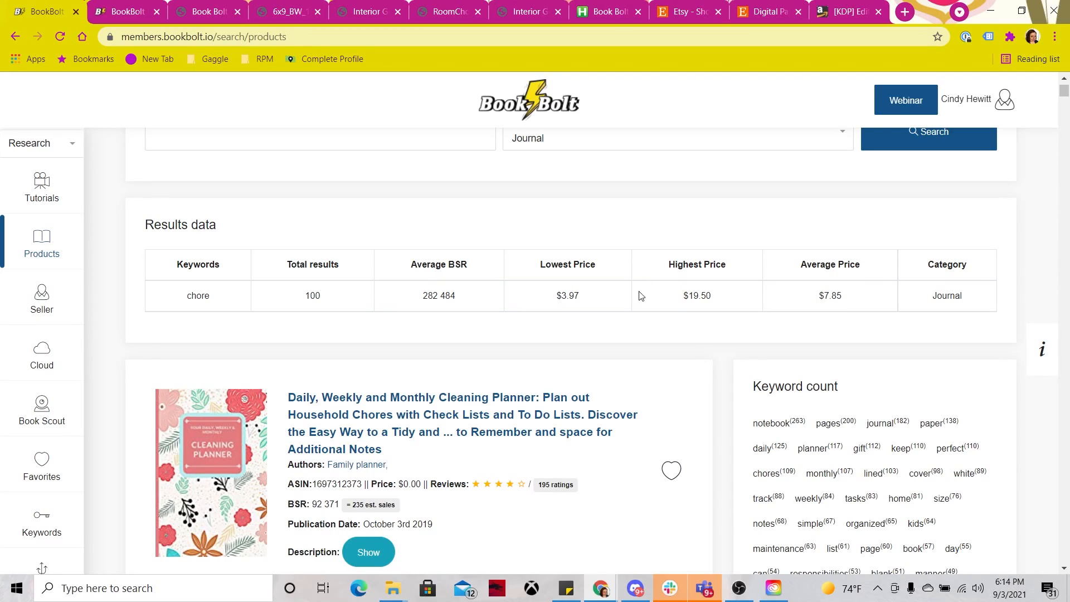
{"action": "left_click", "coordinate": [141, 5]}
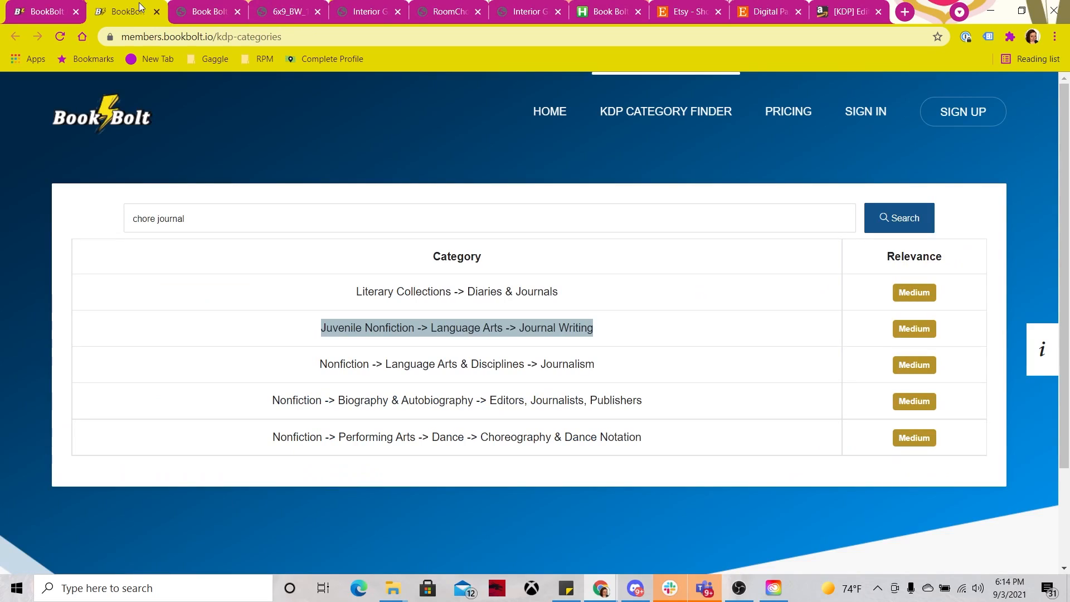
Back in KDP, set the Amazon.com list price to 7.99 USD and review the converted marketplace prices and royalties
{"action": "left_click", "coordinate": [816, 7]}
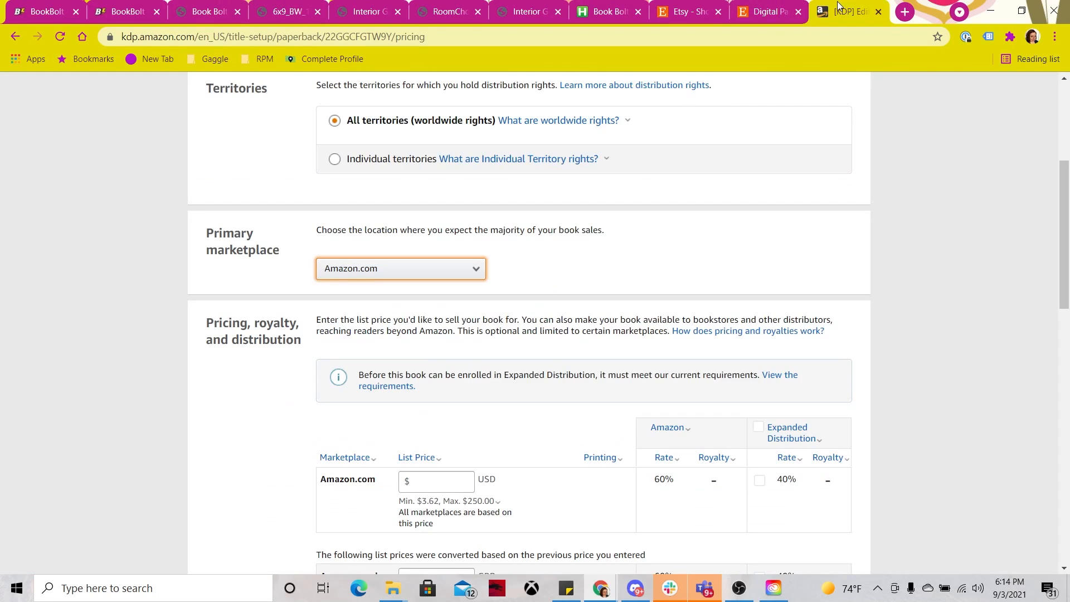
{"action": "left_click", "coordinate": [452, 478]}
{"action": "type", "text": "7.99"}
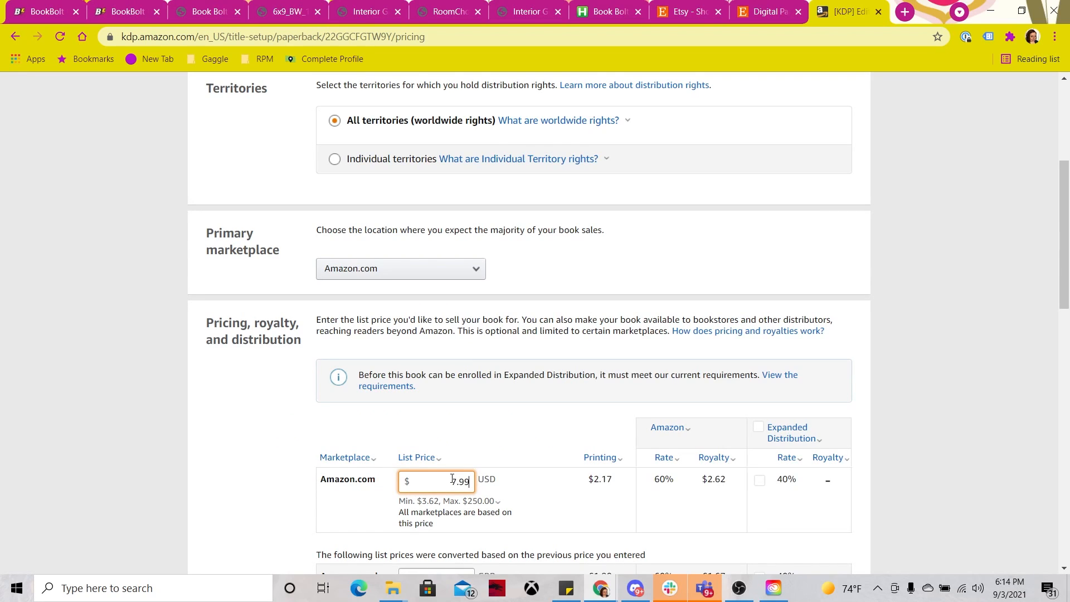
{"action": "scroll", "coordinate": [452, 479], "scroll_direction": "down", "scroll_amount": 10}
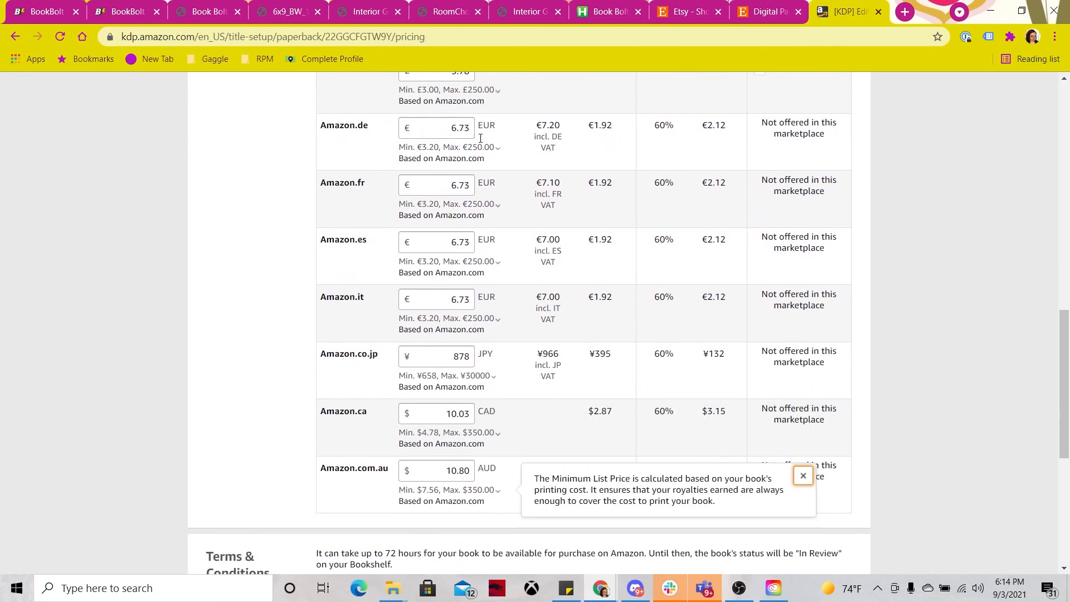
{"action": "scroll", "coordinate": [418, 362], "scroll_direction": "up", "scroll_amount": 2}
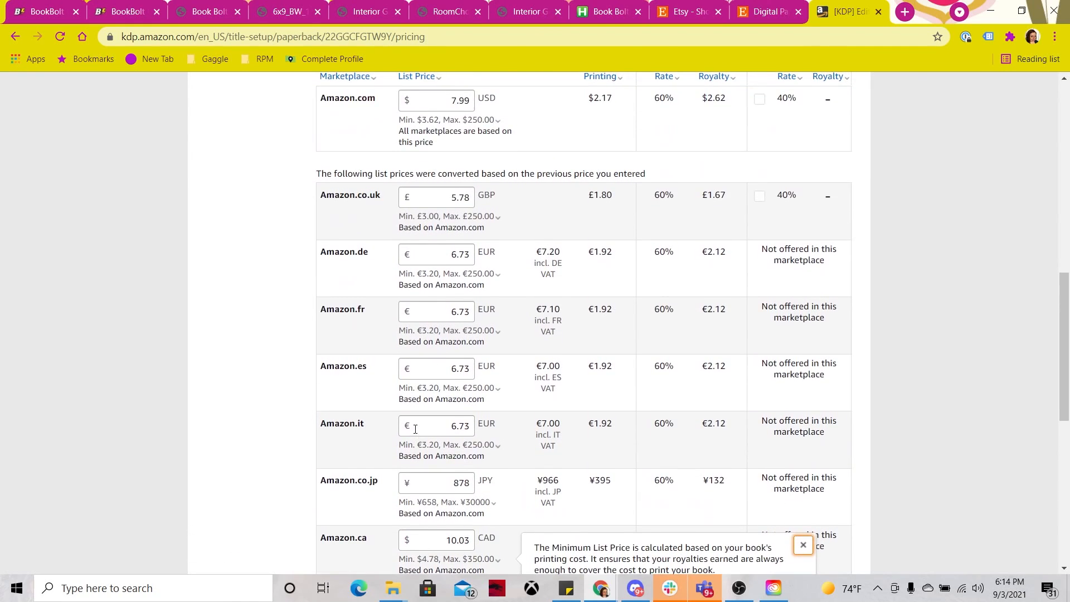
{"action": "scroll", "coordinate": [414, 433], "scroll_direction": "up", "scroll_amount": 3}
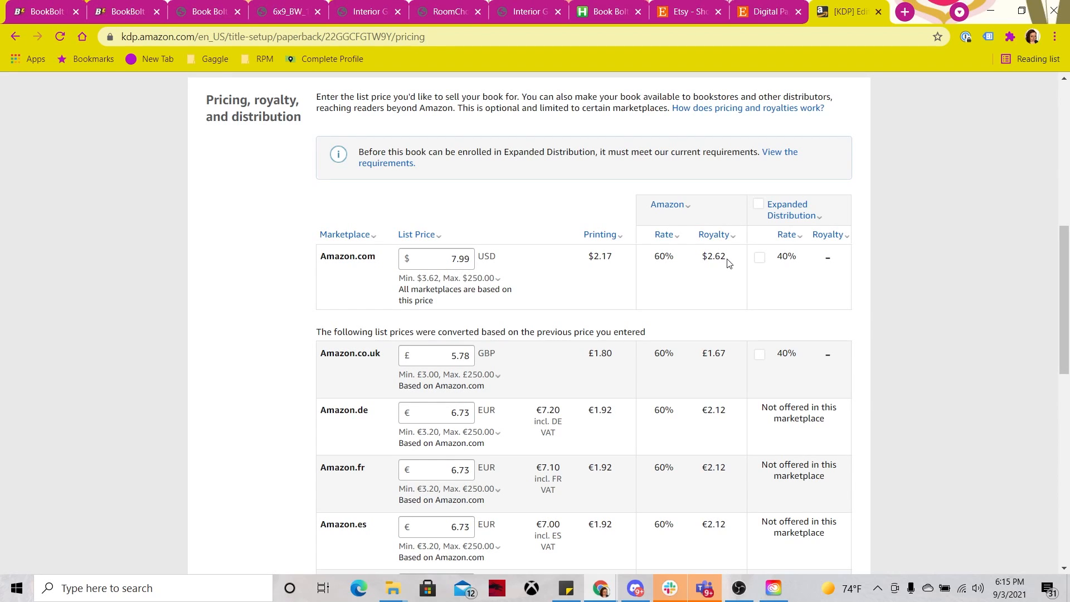
Review the Terms & Conditions and the proof, draft and publishing options for the paperback, dismissing the Slack notification
{"action": "scroll", "coordinate": [727, 263], "scroll_direction": "down", "scroll_amount": 10}
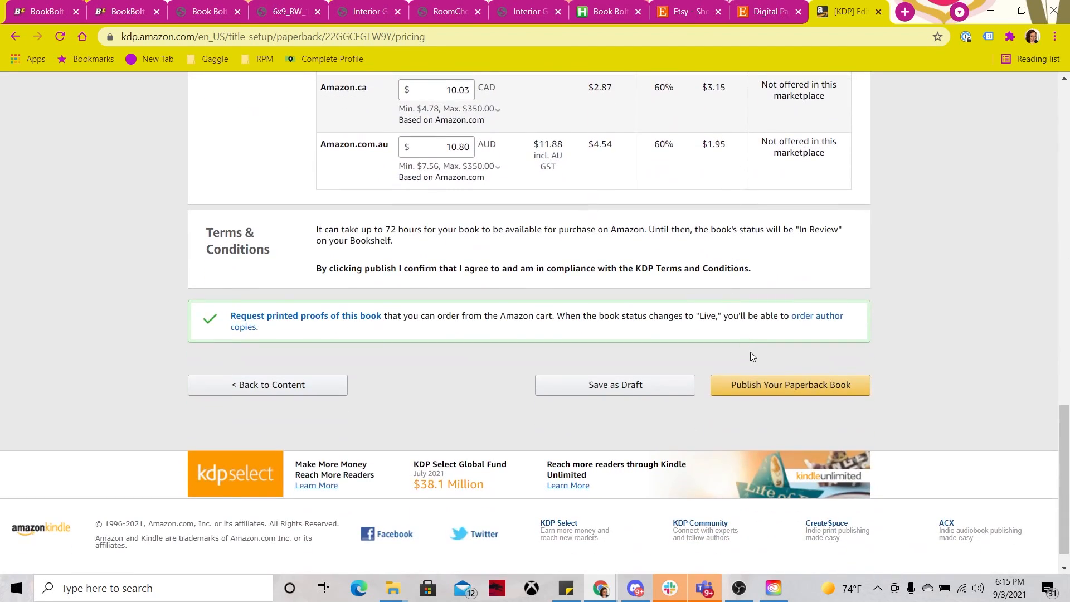
{"action": "scroll", "coordinate": [748, 263], "scroll_direction": "up", "scroll_amount": 2}
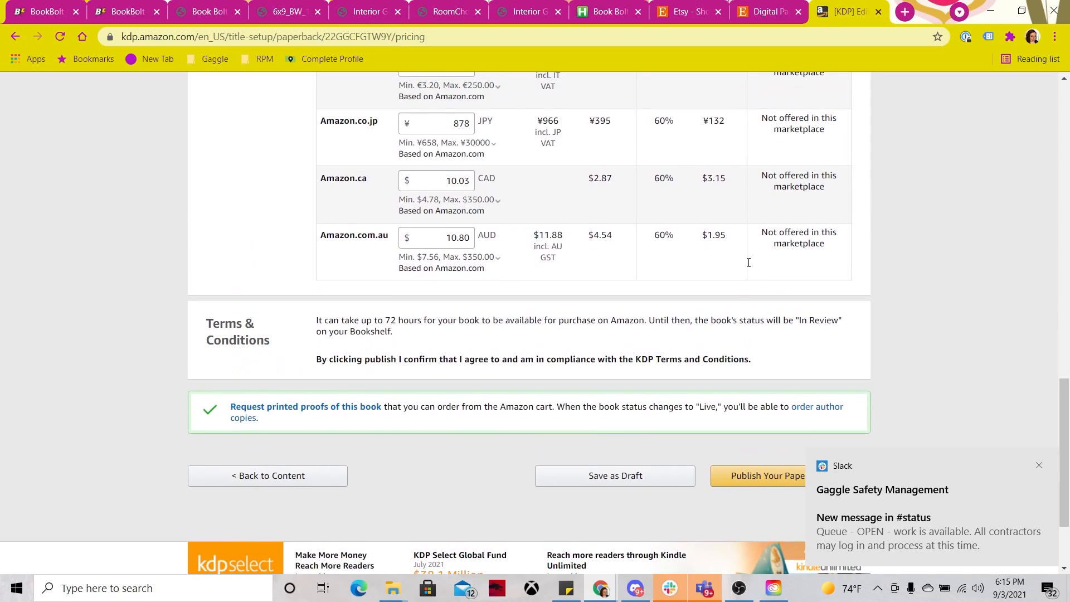
{"action": "left_click", "coordinate": [1040, 465]}
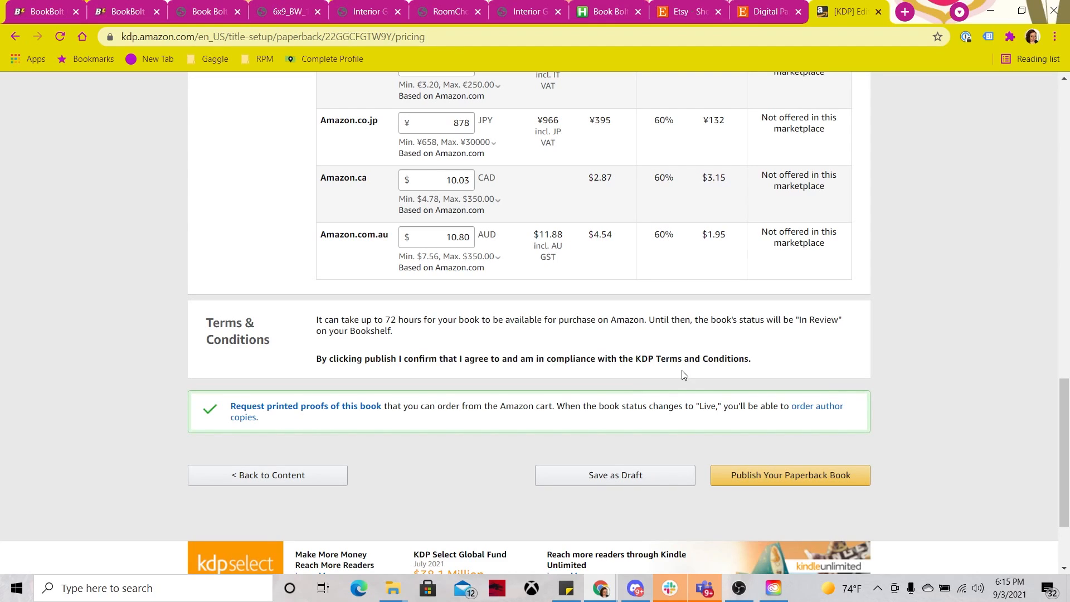
{"action": "left_click_drag", "start_coordinate": [758, 359], "coordinate": [637, 361]}
{"action": "left_click", "coordinate": [776, 364]}
Leave the pricing page for the Bookshelf, saving the unsaved changes to the chore list paperback
{"action": "key", "text": "Home"}
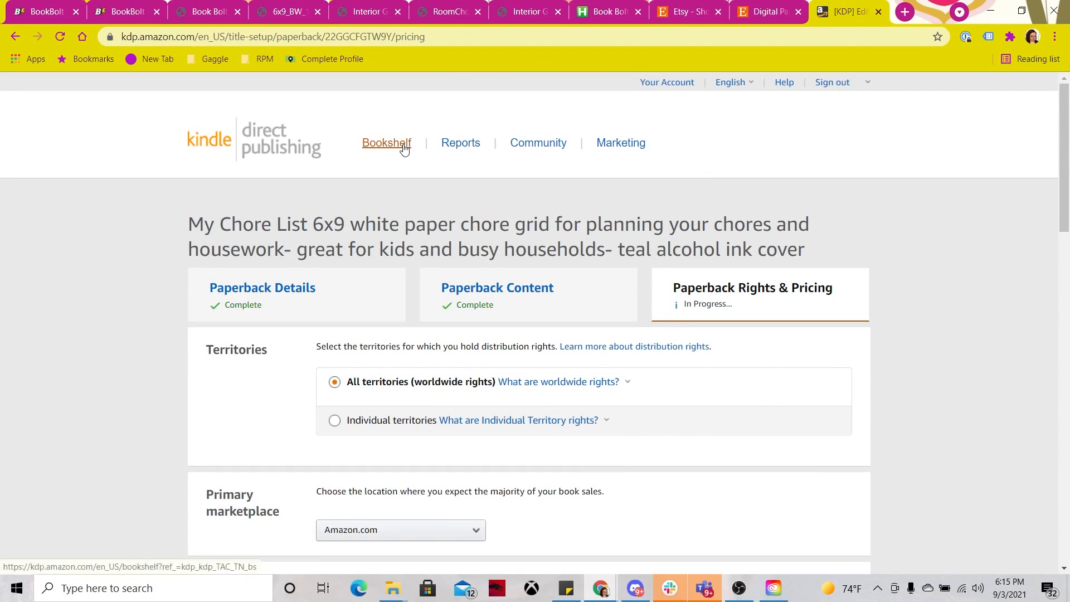
{"action": "left_click", "coordinate": [404, 146]}
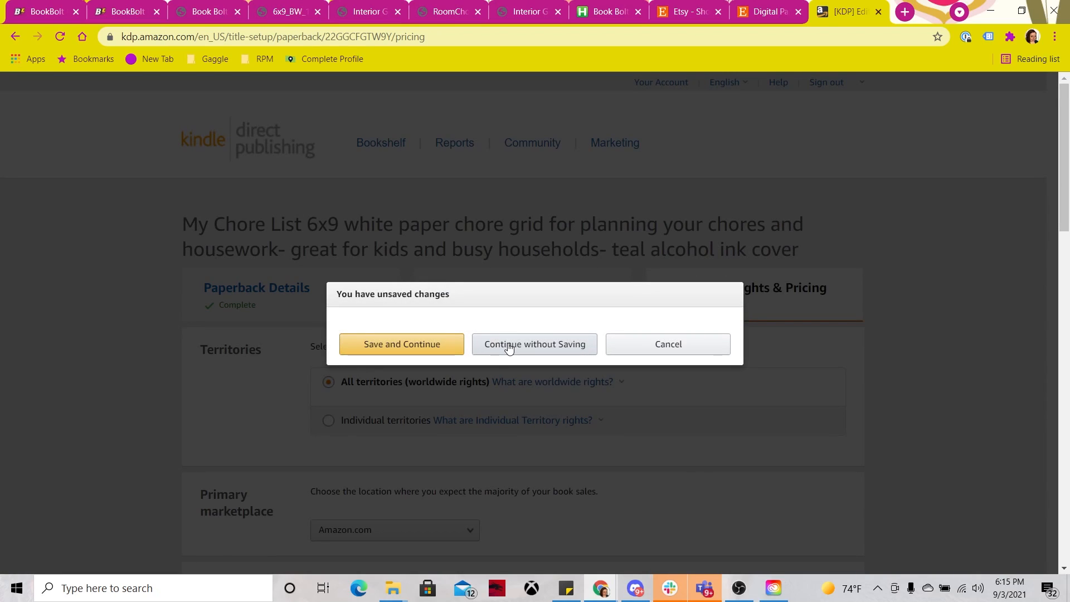
{"action": "left_click", "coordinate": [422, 344]}
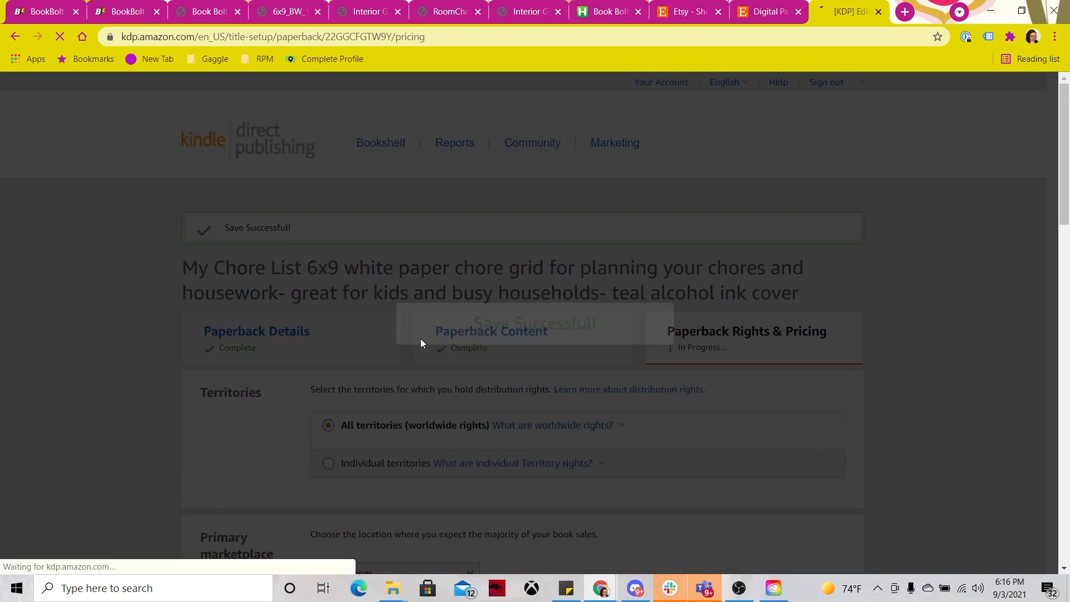
Examine the books on the Bookshelf, comparing the chore list draft's status and actions with those of the published titles
{"action": "scroll", "coordinate": [420, 340], "scroll_direction": "down", "scroll_amount": 7}
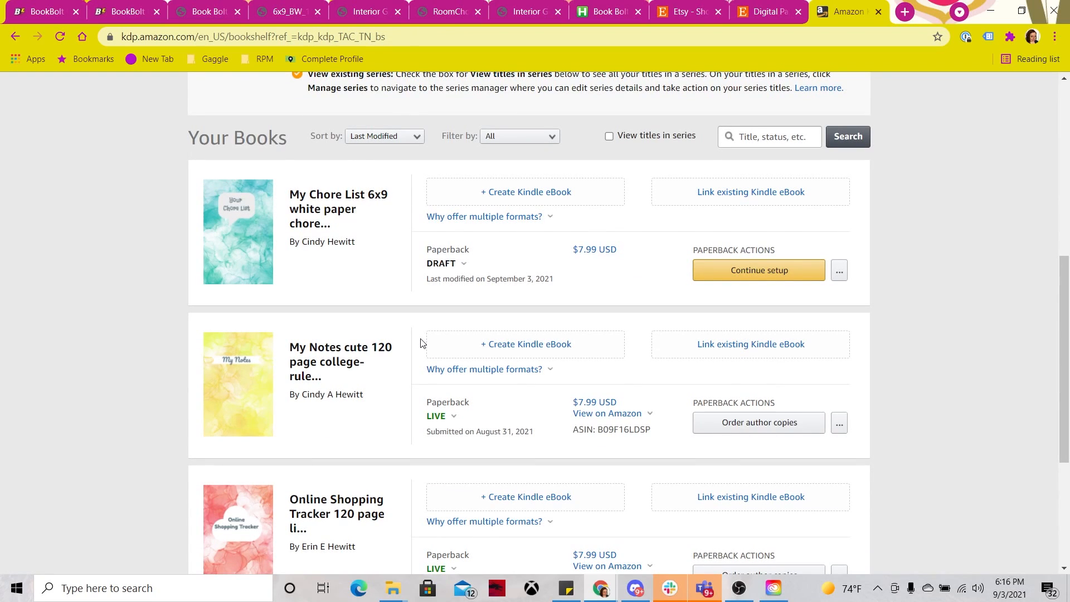
{"action": "scroll", "coordinate": [421, 343], "scroll_direction": "up", "scroll_amount": 1}
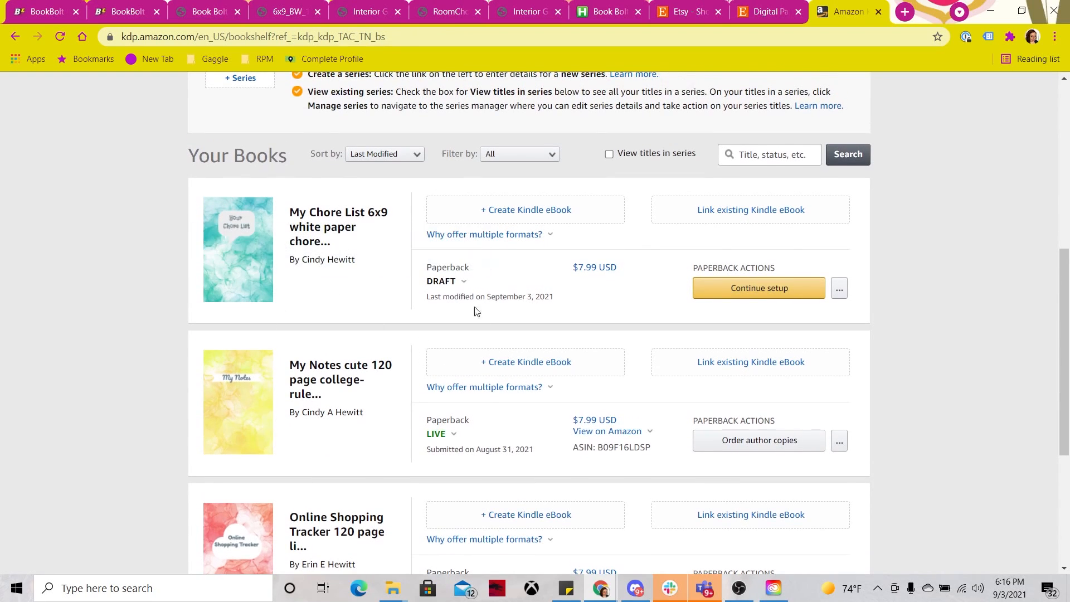
{"action": "scroll", "coordinate": [473, 363], "scroll_direction": "down", "scroll_amount": 3}
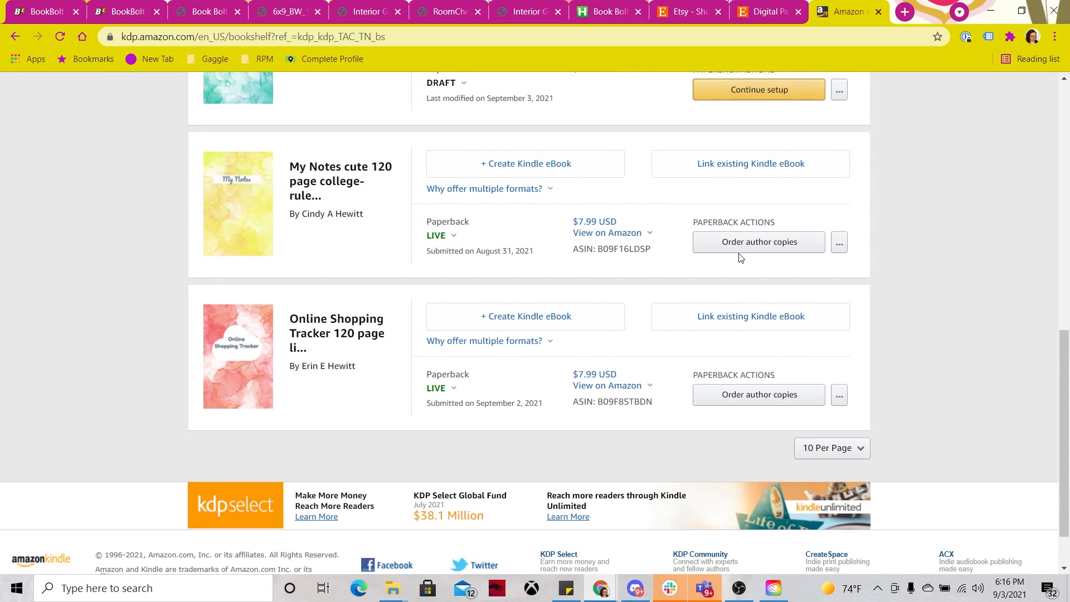
{"action": "mouse_move", "coordinate": [627, 237]}
{"action": "scroll", "coordinate": [487, 160], "scroll_direction": "up", "scroll_amount": 1}
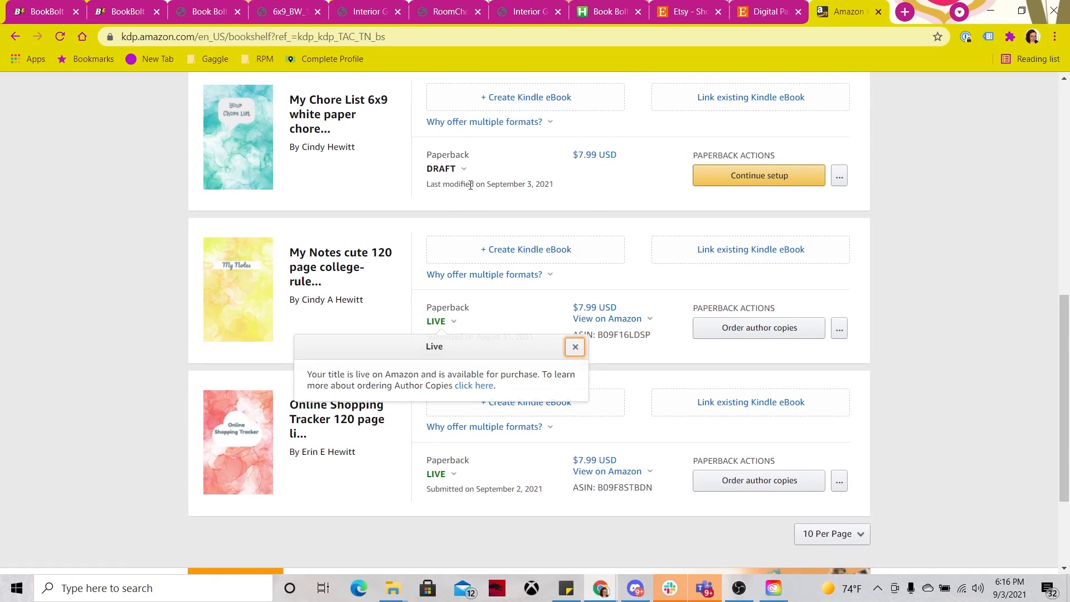
{"action": "mouse_move", "coordinate": [462, 171]}
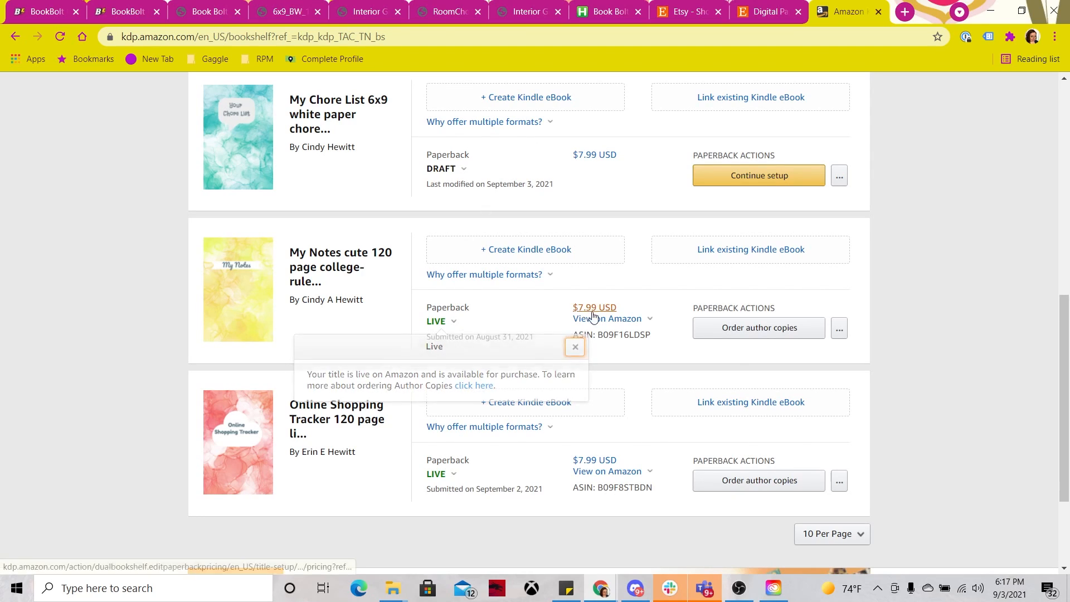
{"action": "mouse_move", "coordinate": [610, 319]}
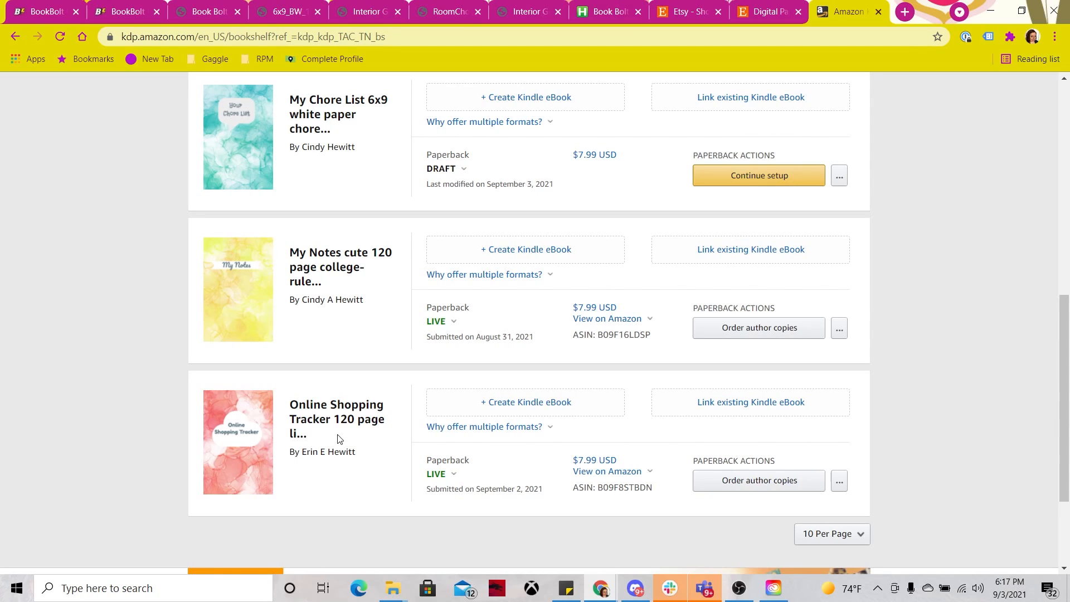
{"action": "scroll", "coordinate": [338, 438], "scroll_direction": "up", "scroll_amount": 10}
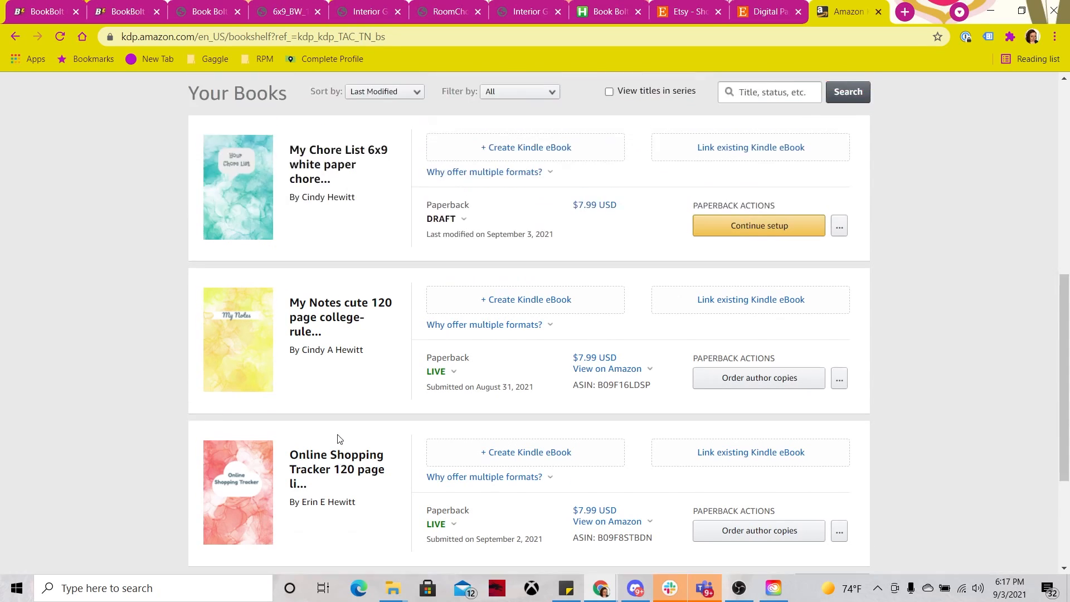